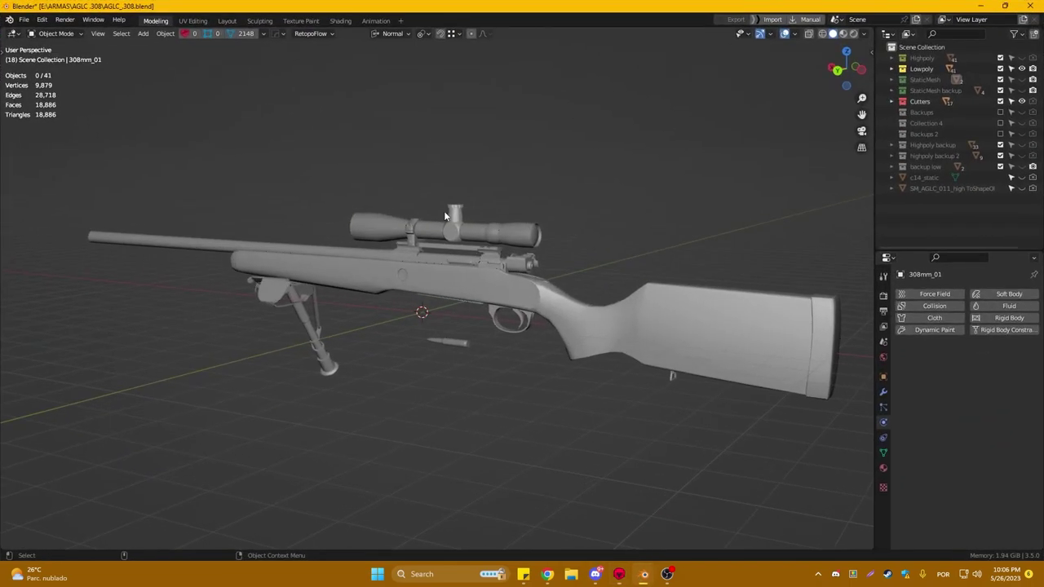
Orbit around the low-poly rifle to view it from several angles, including from above
{"action": "middle_click_drag", "start_coordinate": [444, 216], "coordinate": [184, 71]}
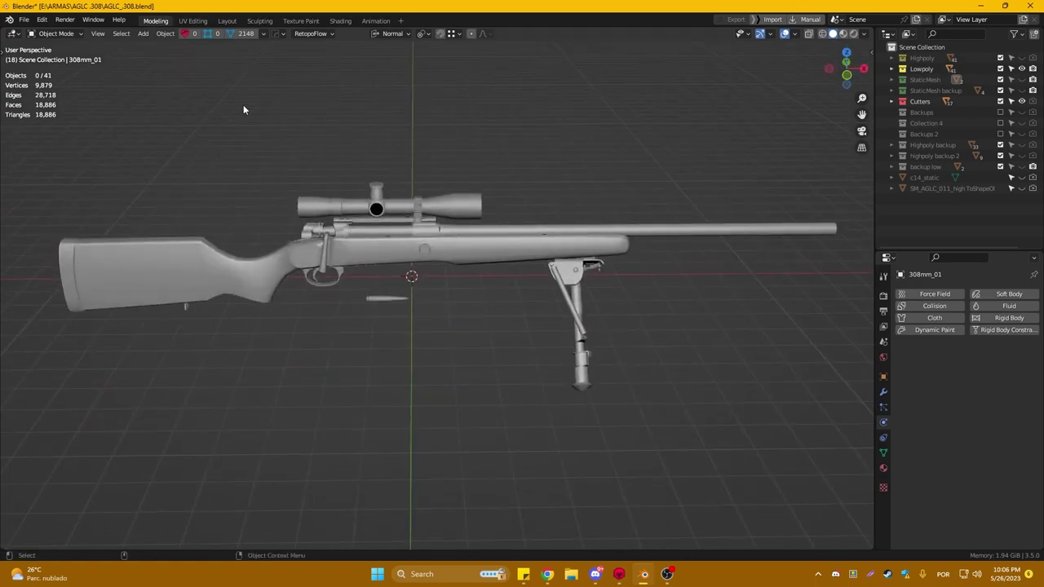
{"action": "middle_click_drag", "start_coordinate": [479, 204], "coordinate": [700, 290]}
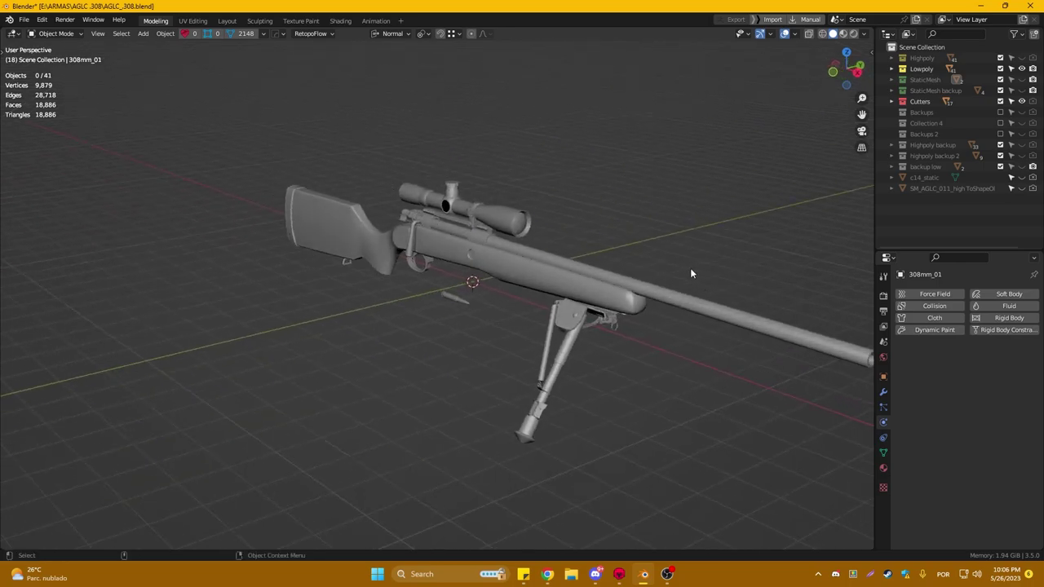
{"action": "mouse_move", "coordinate": [690, 270]}
{"action": "middle_mouse_down"}
{"action": "mouse_move", "coordinate": [620, 233]}
{"action": "mouse_move", "coordinate": [278, 275]}
{"action": "middle_mouse_up"}
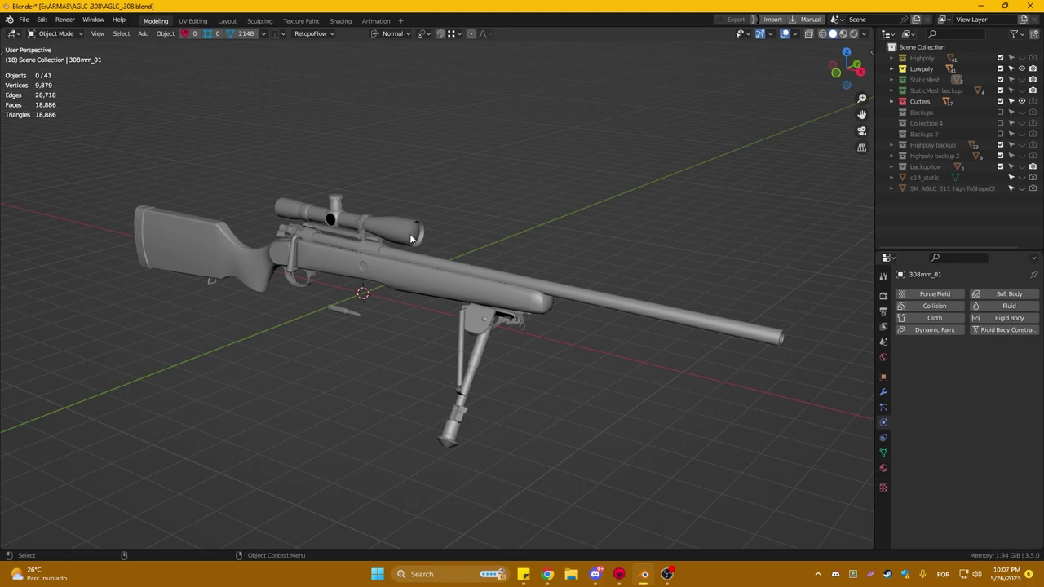
{"action": "mouse_move", "coordinate": [409, 233]}
{"action": "middle_mouse_down"}
{"action": "mouse_move", "coordinate": [454, 210]}
{"action": "mouse_move", "coordinate": [447, 221]}
{"action": "middle_mouse_up"}
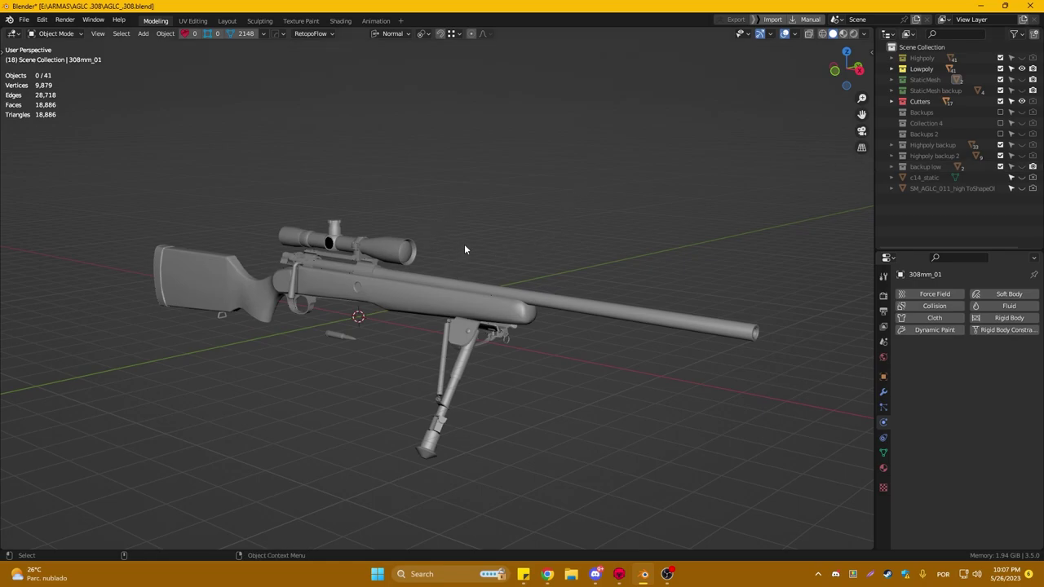
Turn on the wireframe overlay and zoom in on the rifle's mesh topology
{"action": "right_click", "coordinate": [247, 234]}
{"action": "left_click", "coordinate": [216, 234]}
{"action": "mouse_move", "coordinate": [181, 259]}
{"action": "middle_mouse_down"}
{"action": "mouse_move", "coordinate": [354, 223]}
{"action": "mouse_move", "coordinate": [567, 325]}
{"action": "mouse_move", "coordinate": [628, 305]}
{"action": "middle_mouse_up"}
{"action": "scroll", "coordinate": [462, 283], "scroll_direction": "up", "scroll_amount": 3}
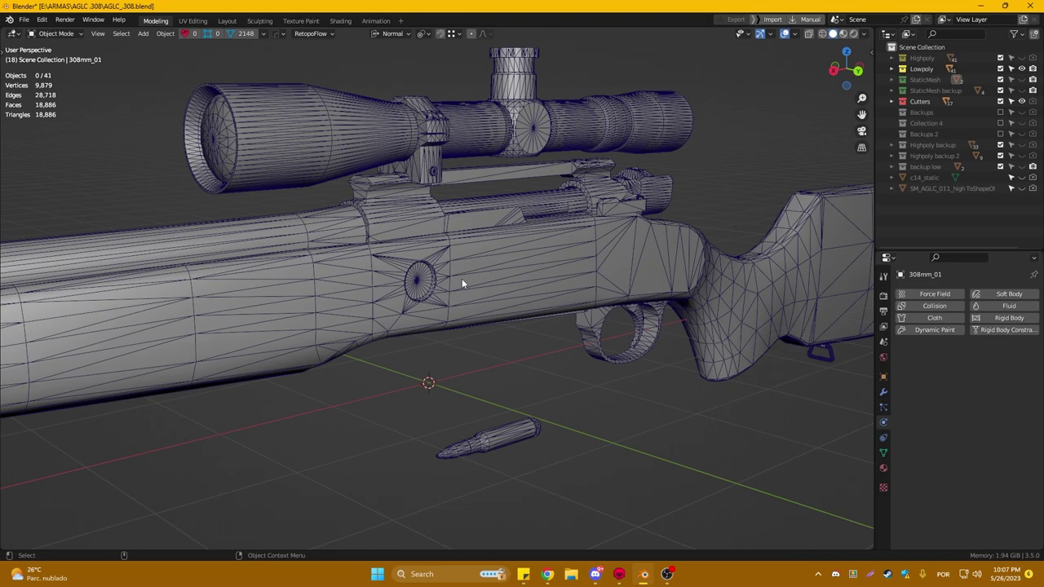
Inspect Scope_01_low's Weighted Normal and Triangulate modifiers, then deselect it
{"action": "left_click", "coordinate": [513, 145]}
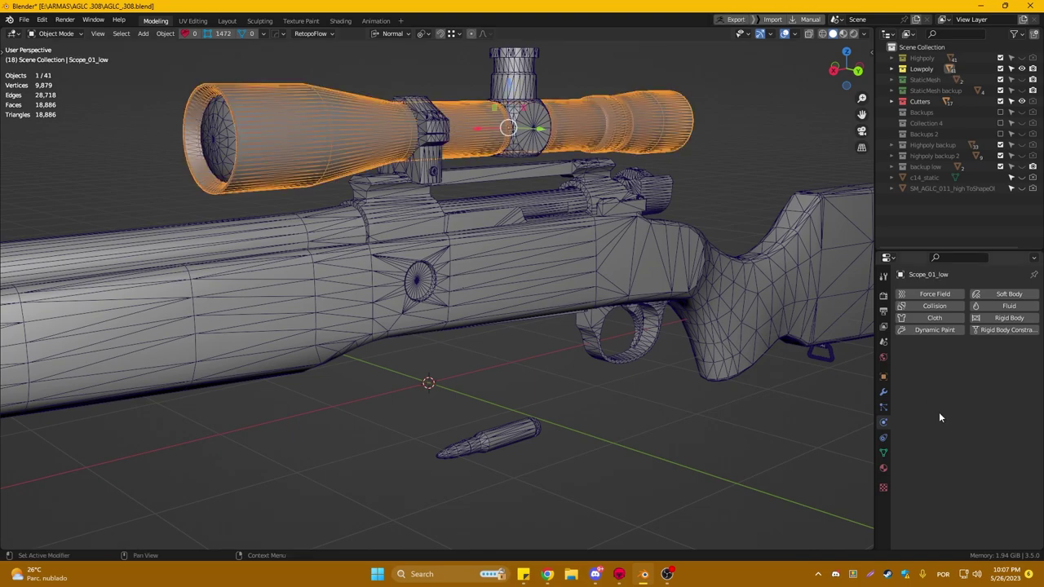
{"action": "left_click", "coordinate": [883, 392]}
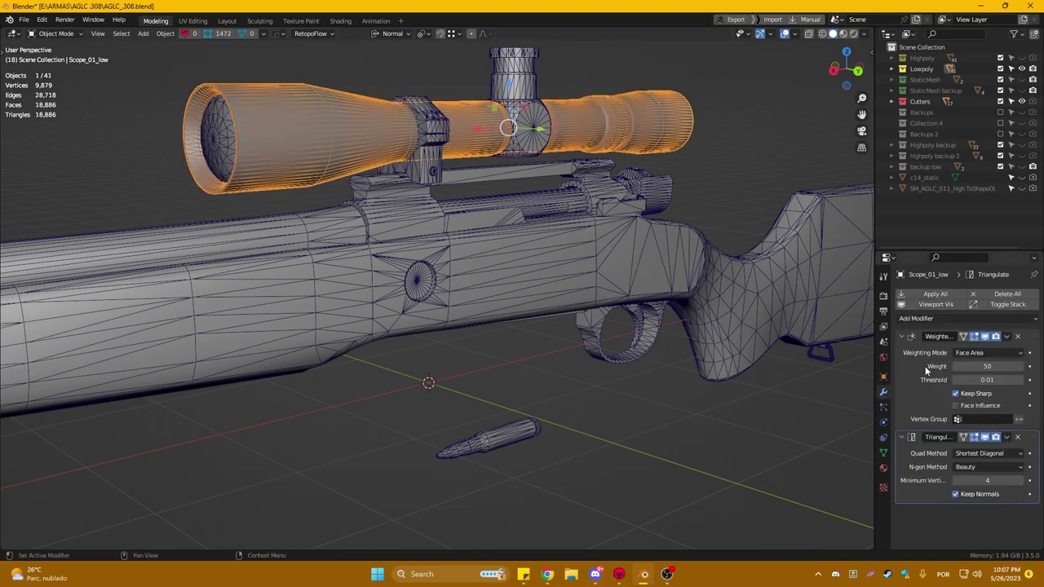
{"action": "left_click", "coordinate": [671, 391]}
Turn off the wireframe overlay and hide the Lowpoly collection
{"action": "left_click", "coordinate": [795, 34]}
{"action": "left_click", "coordinate": [802, 119]}
{"action": "left_click", "coordinate": [1021, 69]}
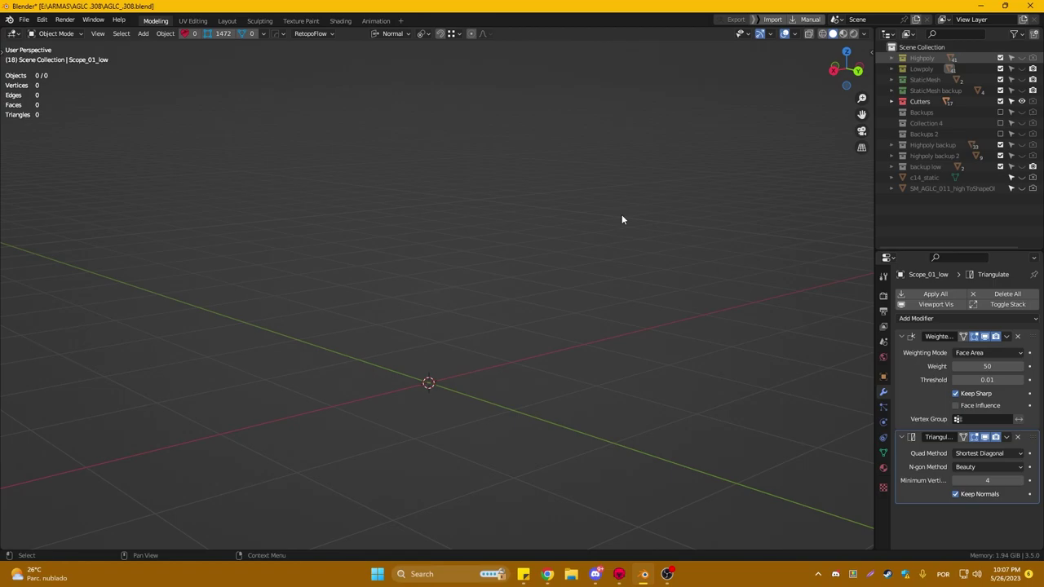
Bring back the high-poly rifle in wireframe shading and orbit to the receiver's side
{"action": "key", "text": "ctrl+z"}
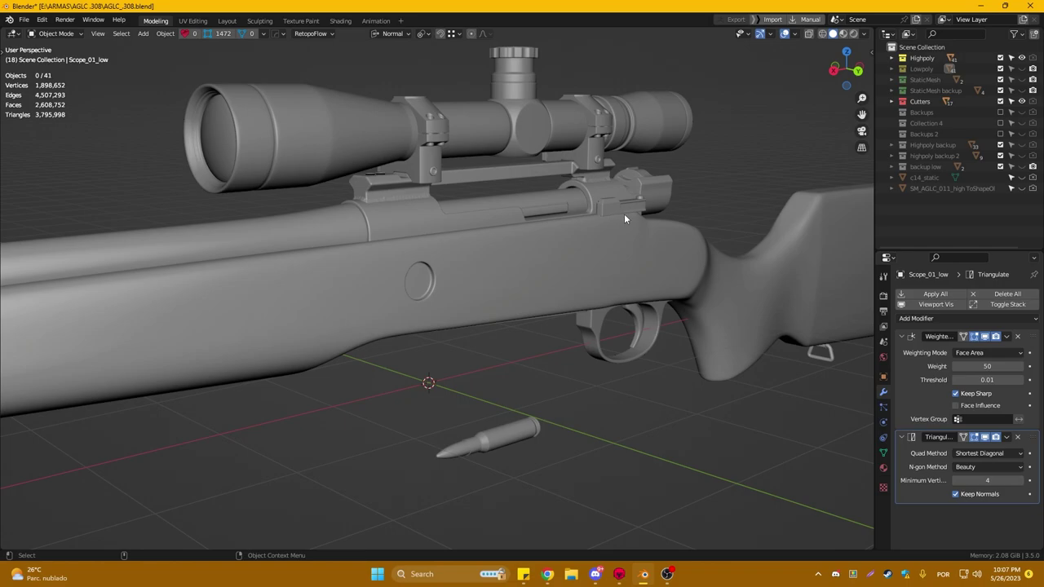
{"action": "scroll", "coordinate": [624, 214], "scroll_direction": "down", "scroll_amount": 5}
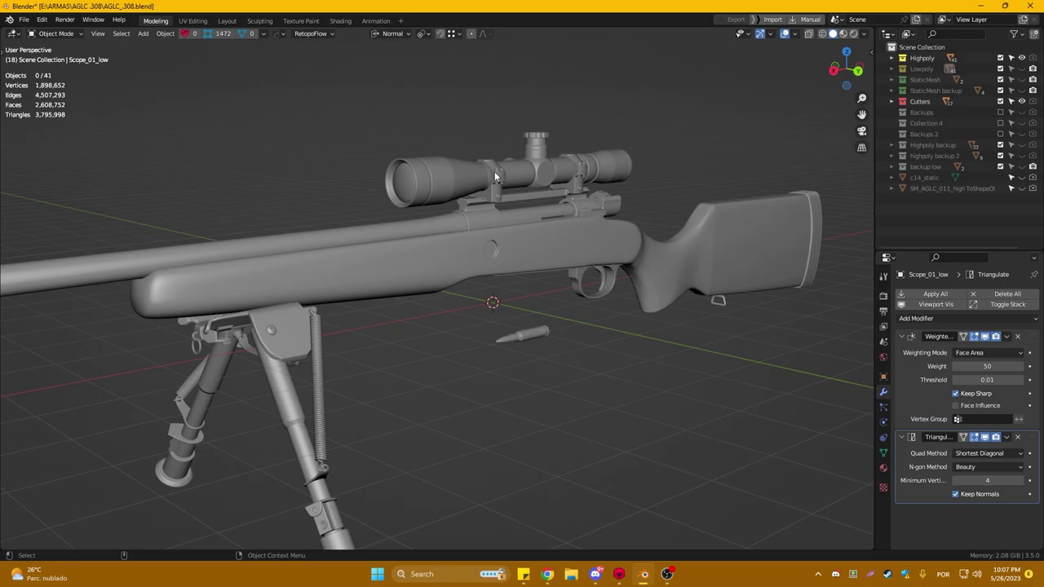
{"action": "key", "text": "z"}
{"action": "left_click", "coordinate": [331, 221]}
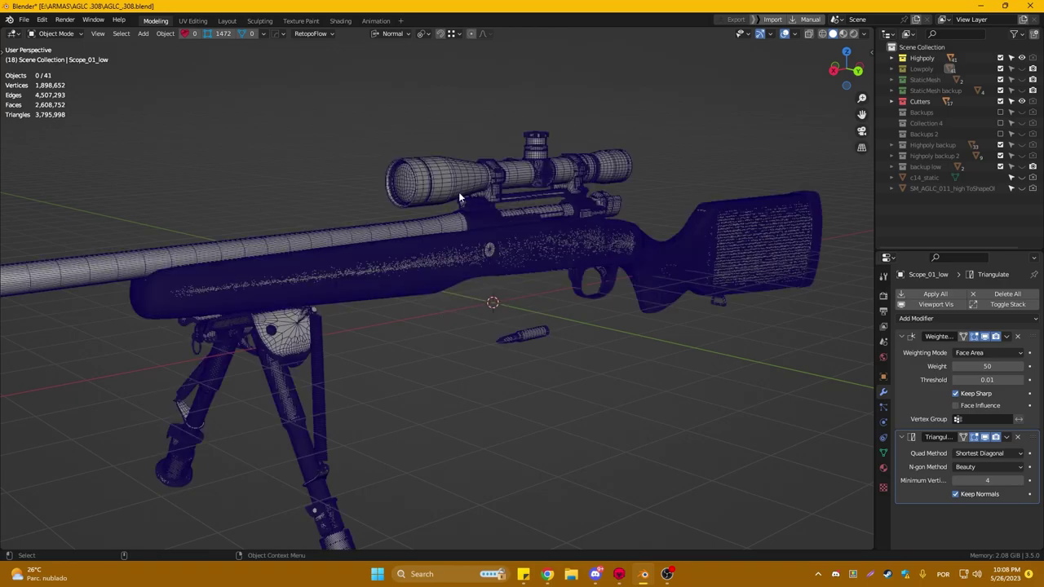
{"action": "mouse_move", "coordinate": [458, 191]}
{"action": "middle_mouse_down"}
{"action": "mouse_move", "coordinate": [527, 267]}
{"action": "mouse_move", "coordinate": [544, 229]}
{"action": "middle_mouse_up"}
Check the scope and stock from below, then return to Solid shading and expand Highpoly
{"action": "scroll", "coordinate": [527, 268], "scroll_direction": "up", "scroll_amount": 5}
{"action": "scroll", "coordinate": [606, 261], "scroll_direction": "down", "scroll_amount": 4}
{"action": "mouse_move", "coordinate": [606, 261]}
{"action": "middle_mouse_down"}
{"action": "mouse_move", "coordinate": [688, 259]}
{"action": "mouse_move", "coordinate": [735, 173]}
{"action": "middle_mouse_up"}
{"action": "key", "text": "z"}
{"action": "left_click", "coordinate": [685, 259]}
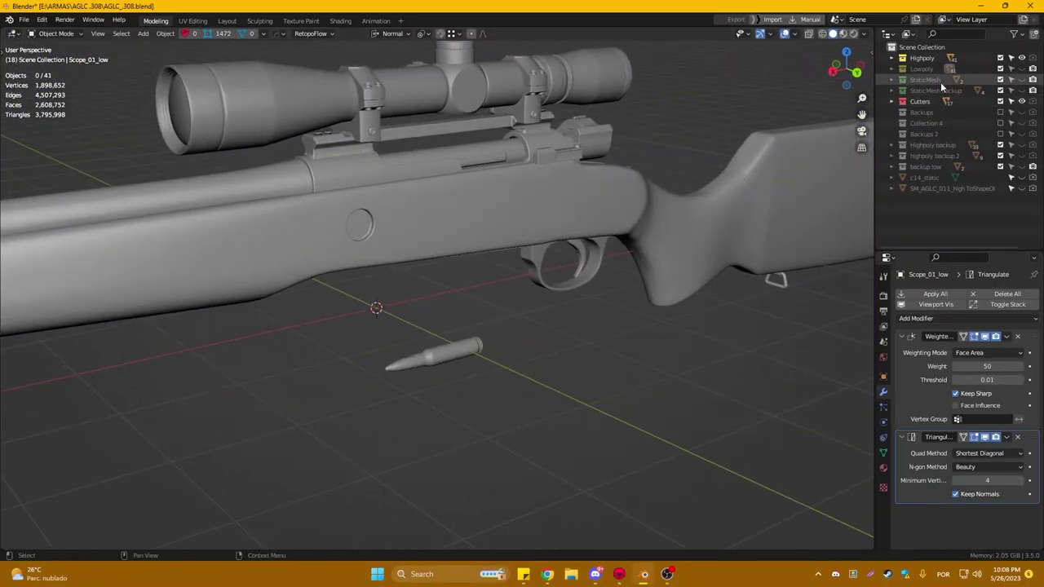
{"action": "left_click", "coordinate": [892, 58]}
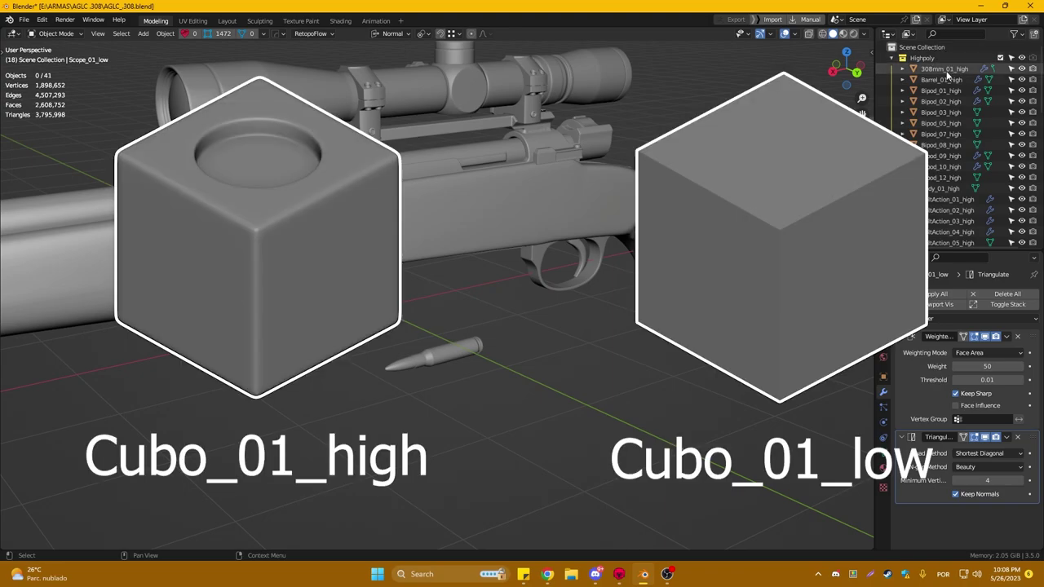
Zoom out and select Body_01_high, confirming it has no modifiers
{"action": "scroll", "coordinate": [532, 183], "scroll_direction": "down", "scroll_amount": 4}
{"action": "left_click", "coordinate": [452, 203]}
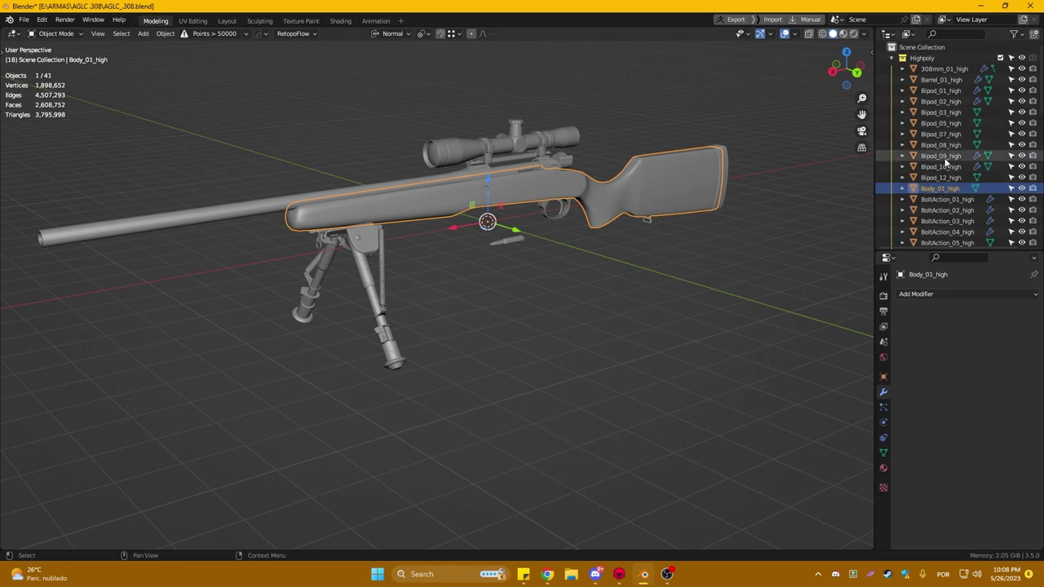
Inspect modifiers on Bipod_09_high, Barrel_01_high and Bipod_01–03_high, including Subdivision and Mirror
{"action": "left_click", "coordinate": [940, 155]}
{"action": "left_click", "coordinate": [940, 81]}
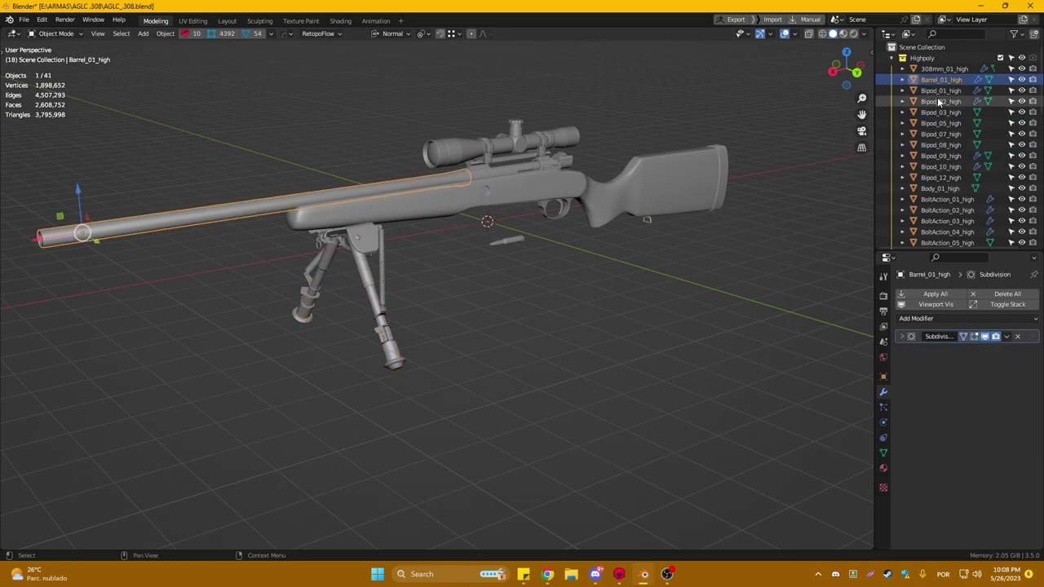
{"action": "left_click", "coordinate": [940, 90]}
{"action": "left_click", "coordinate": [941, 101]}
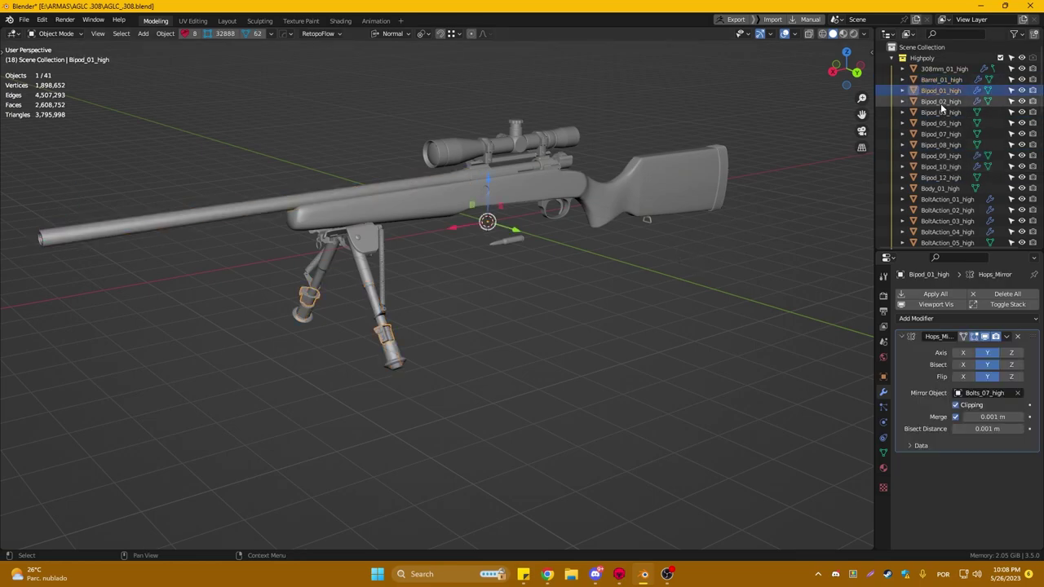
{"action": "left_click", "coordinate": [943, 114]}
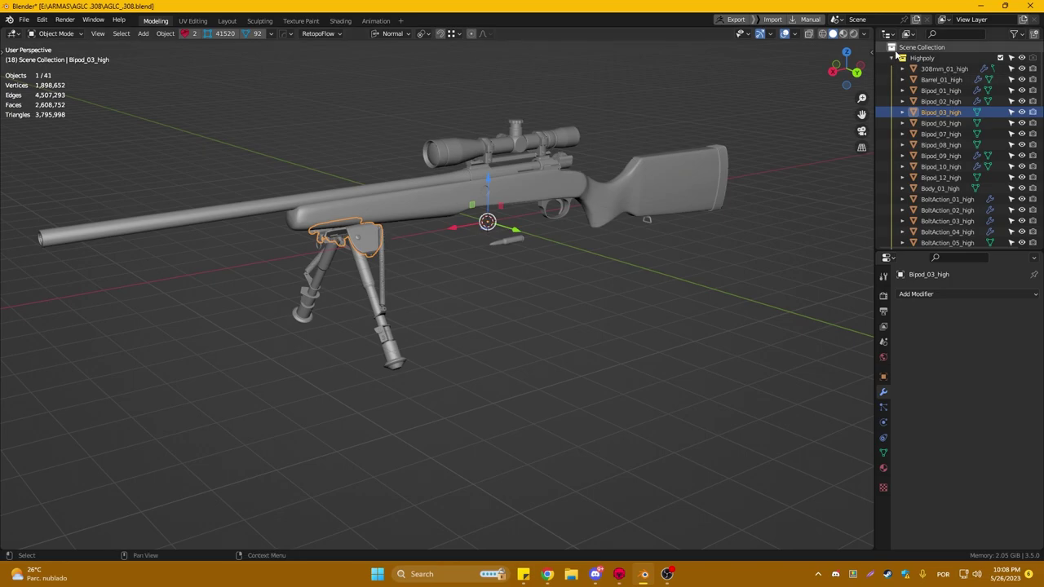
Swap to the Lowpoly collection and select Barrel_01_low
{"action": "left_click", "coordinate": [892, 58]}
{"action": "left_click", "coordinate": [1022, 58]}
{"action": "left_click", "coordinate": [1022, 68]}
{"action": "left_click", "coordinate": [892, 69]}
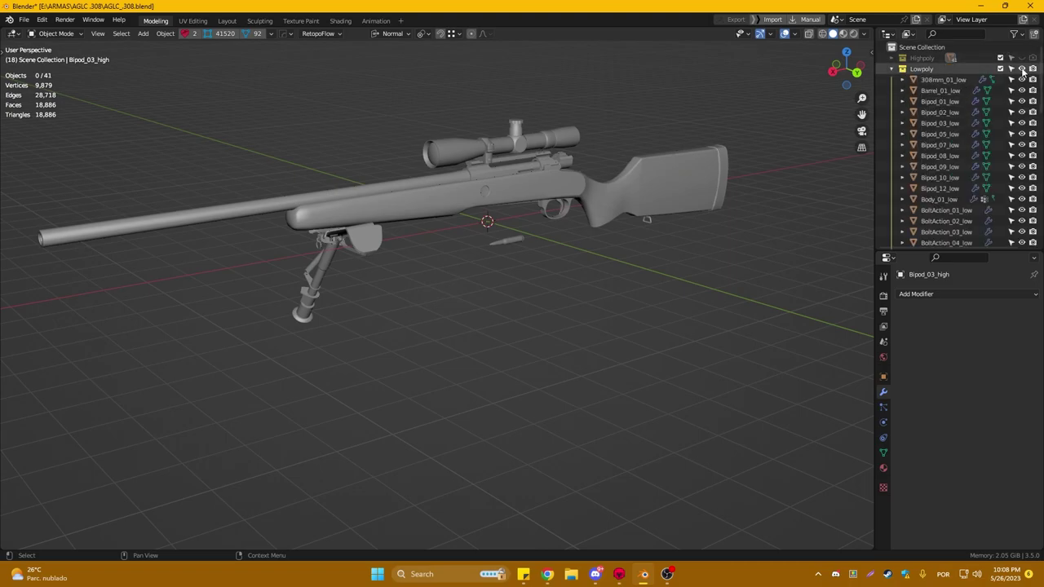
{"action": "left_click", "coordinate": [938, 91]}
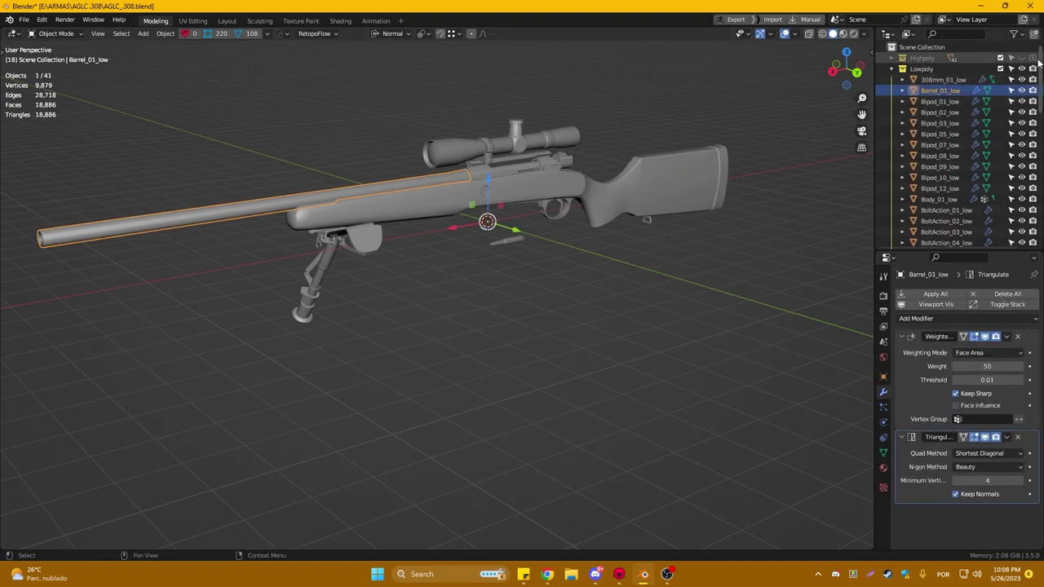
Compare Barrel_01_high against Barrel_01_low, ending with only the Lowpoly rifle visible
{"action": "left_click", "coordinate": [1022, 68]}
{"action": "left_click", "coordinate": [1022, 58]}
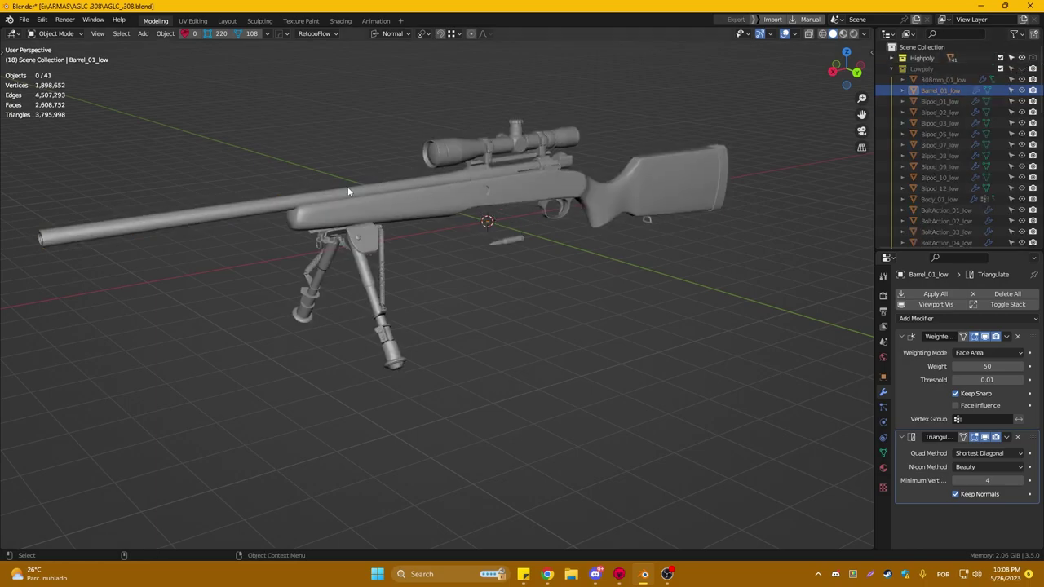
{"action": "left_click", "coordinate": [938, 79]}
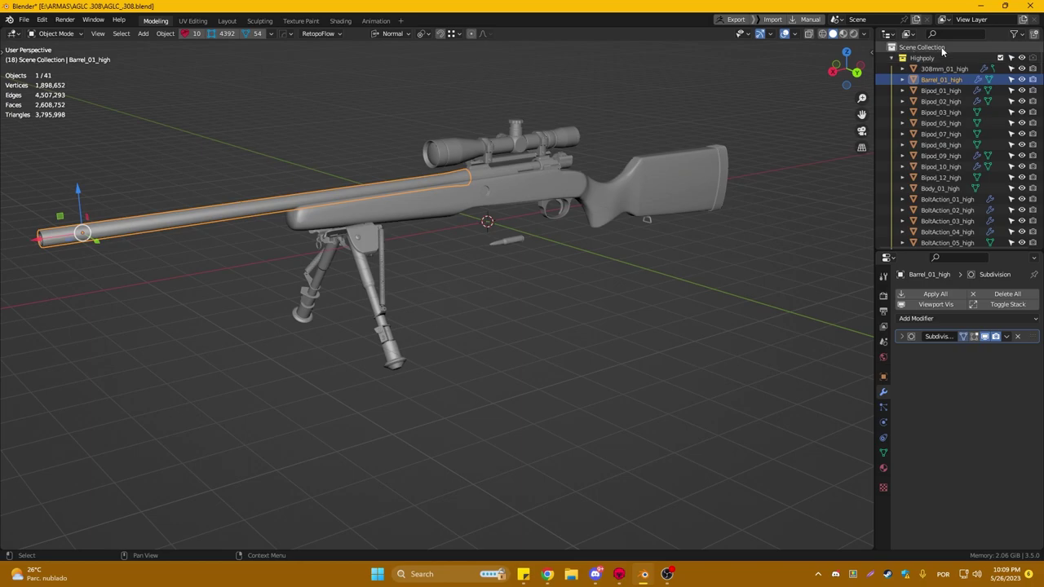
{"action": "left_click", "coordinate": [891, 58]}
{"action": "left_click", "coordinate": [1022, 58]}
{"action": "left_click", "coordinate": [1023, 68]}
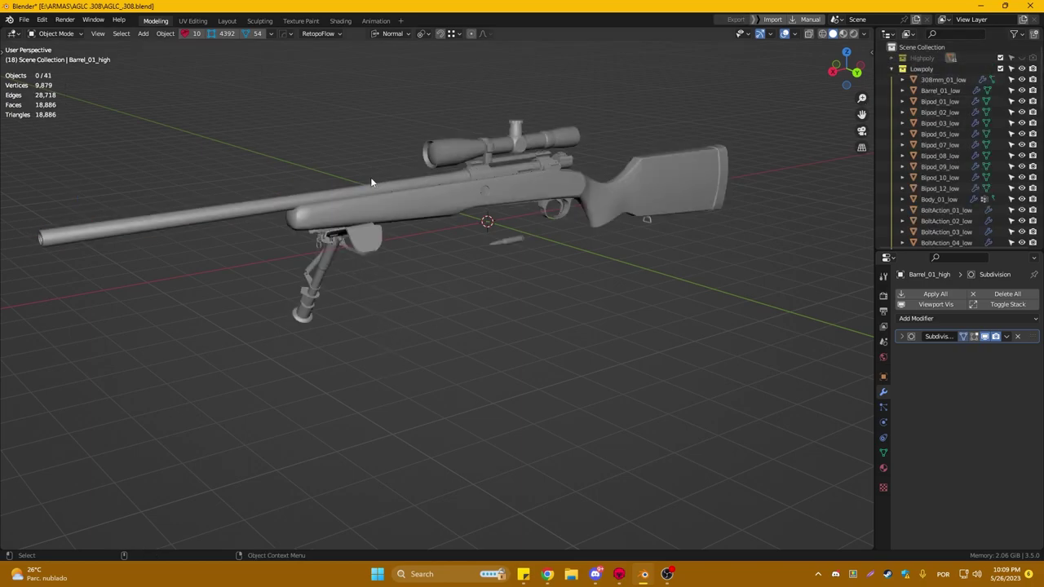
{"action": "left_click", "coordinate": [121, 229]}
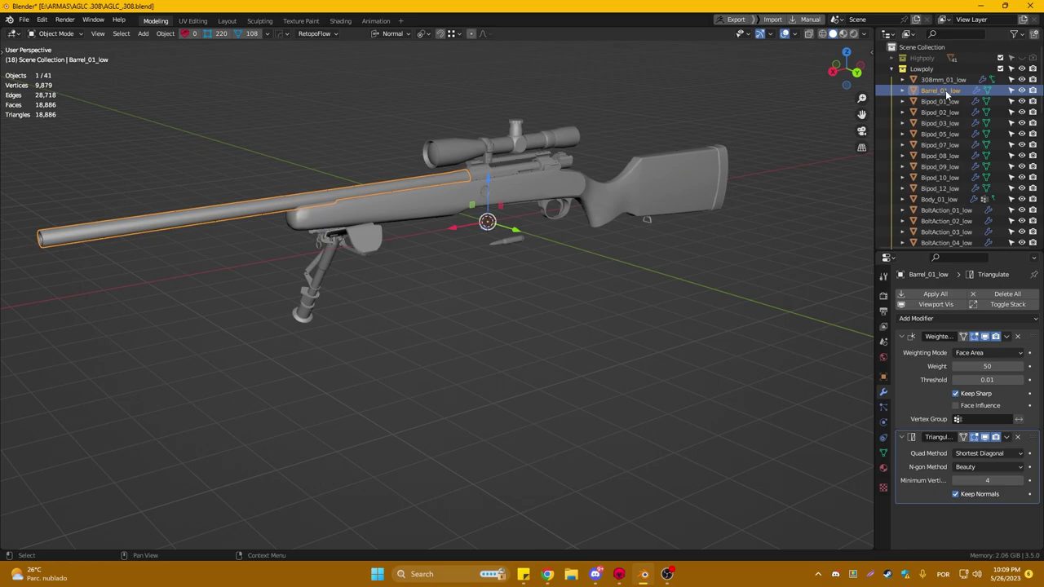
Minimize Blender, Toolbag and the browser, then open the Bake Files\Fbxs folder
{"action": "left_click", "coordinate": [989, 6]}
{"action": "left_click", "coordinate": [1000, 10]}
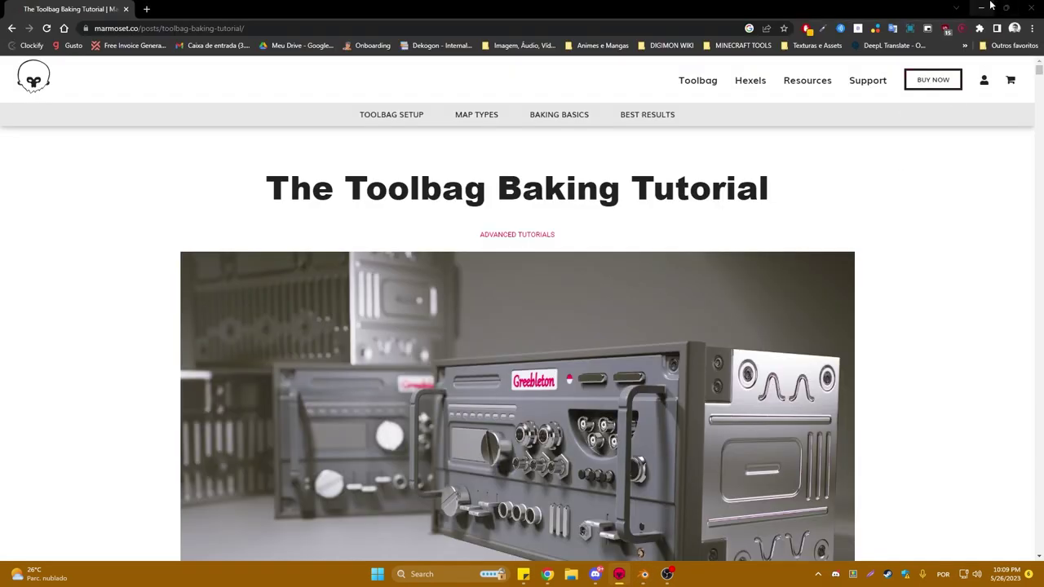
{"action": "left_click", "coordinate": [983, 8]}
{"action": "double_click", "coordinate": [425, 227]}
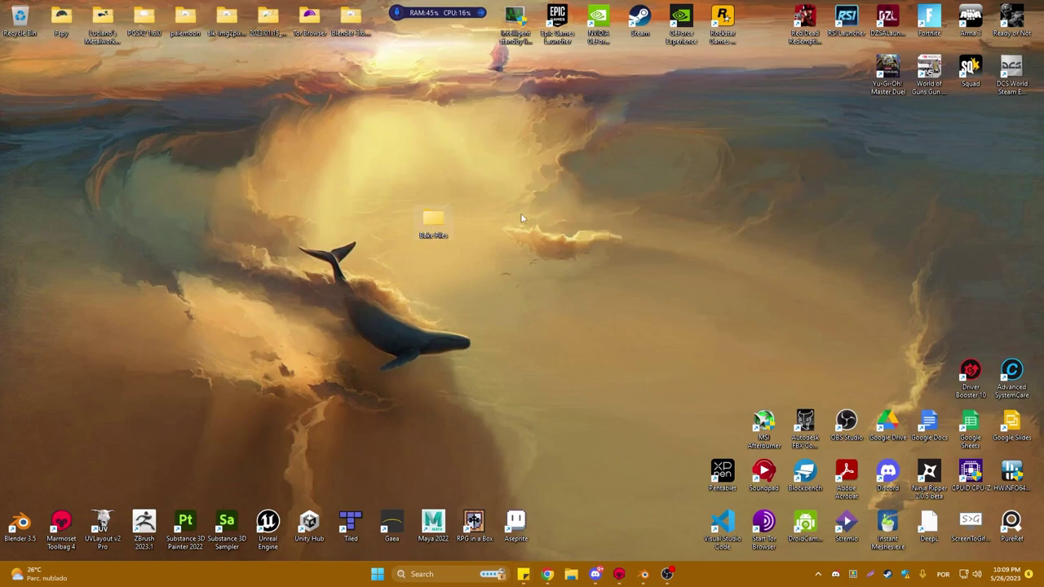
{"action": "double_click", "coordinate": [403, 178]}
Review the LTB and HTB .308 FBX files, then return to Bake Files and bring up Marmoset Toolbag
{"action": "left_click", "coordinate": [400, 204]}
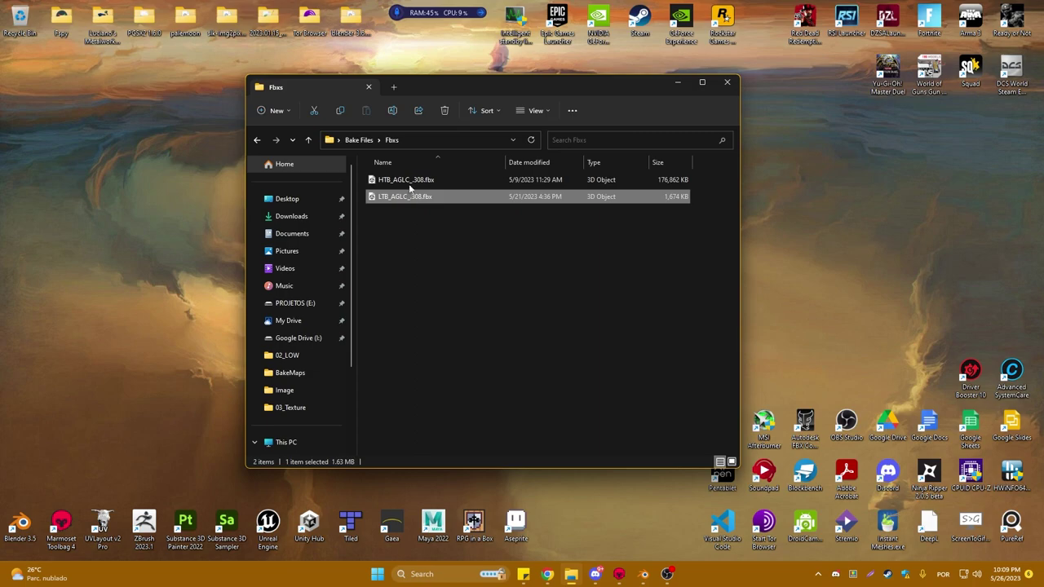
{"action": "left_click", "coordinate": [408, 181]}
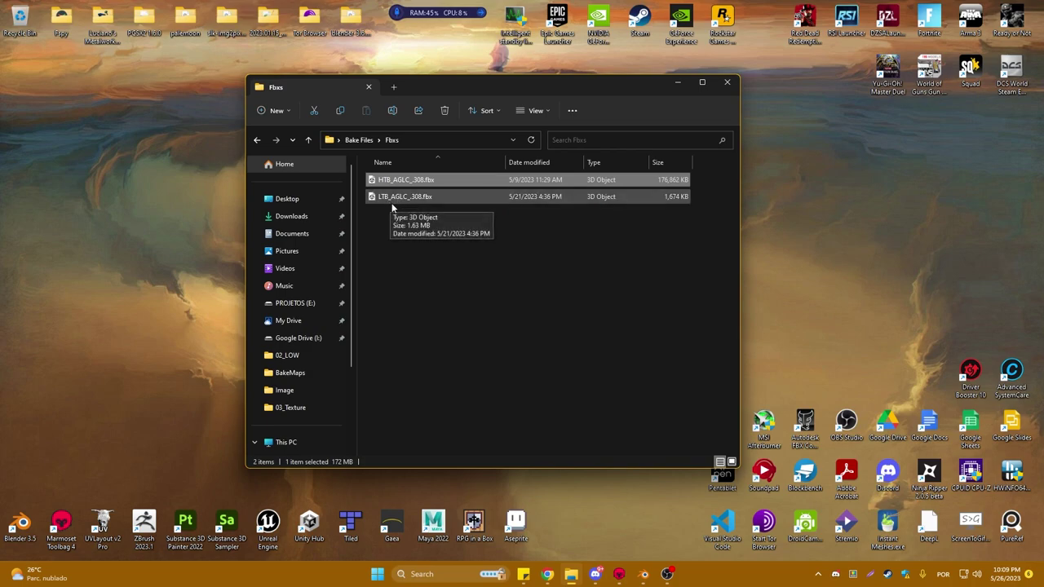
{"action": "left_click", "coordinate": [359, 139]}
{"action": "mouse_move", "coordinate": [619, 574]}
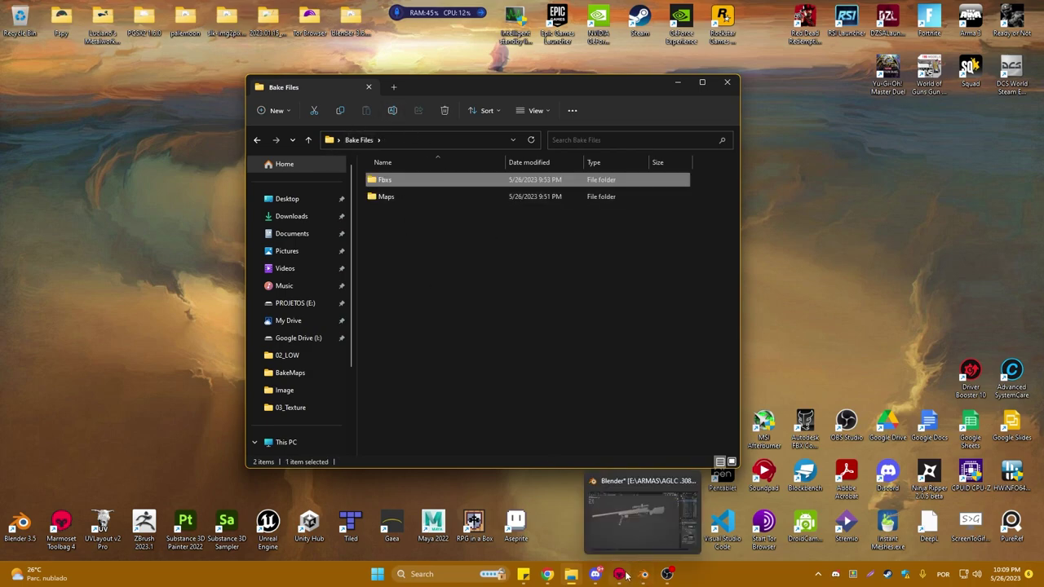
{"action": "left_click", "coordinate": [644, 574]}
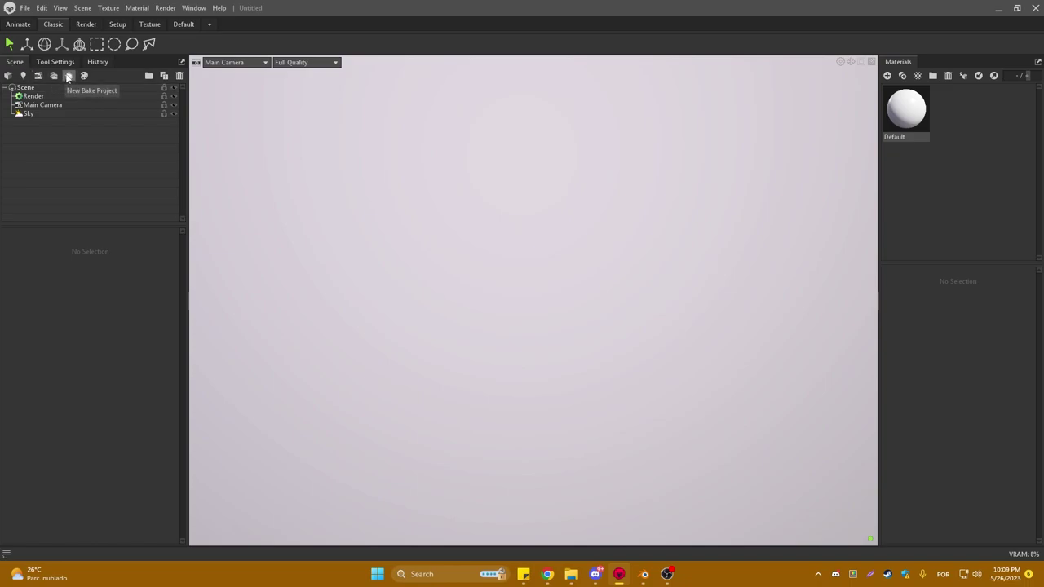
Create Bake Project 1 and leave its tangent space on Mikk
{"action": "left_click", "coordinate": [69, 76]}
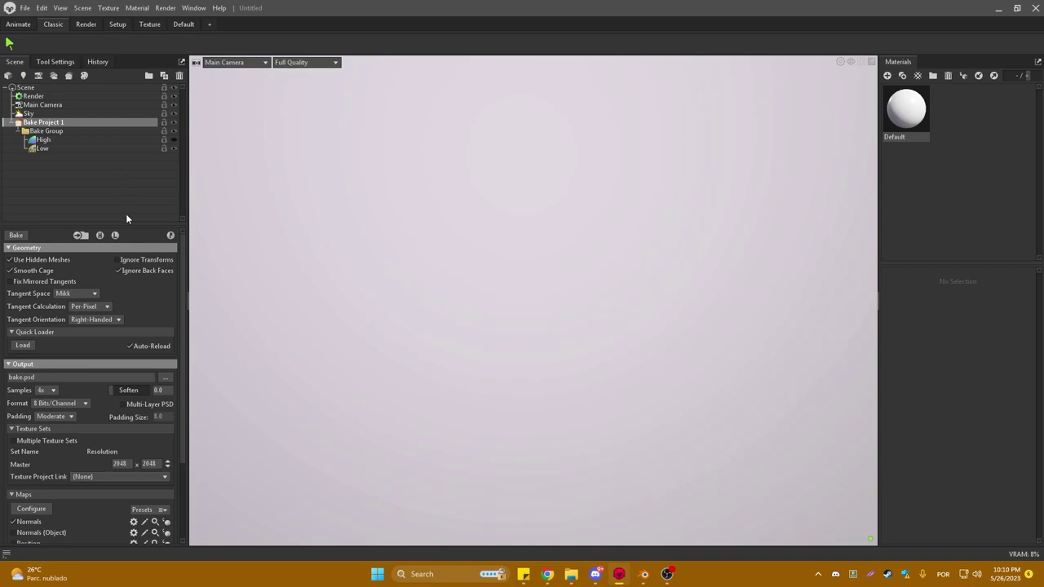
{"action": "scroll", "coordinate": [147, 253], "scroll_direction": "down", "scroll_amount": 2}
{"action": "scroll", "coordinate": [139, 285], "scroll_direction": "up", "scroll_amount": 2}
{"action": "left_click", "coordinate": [71, 294]}
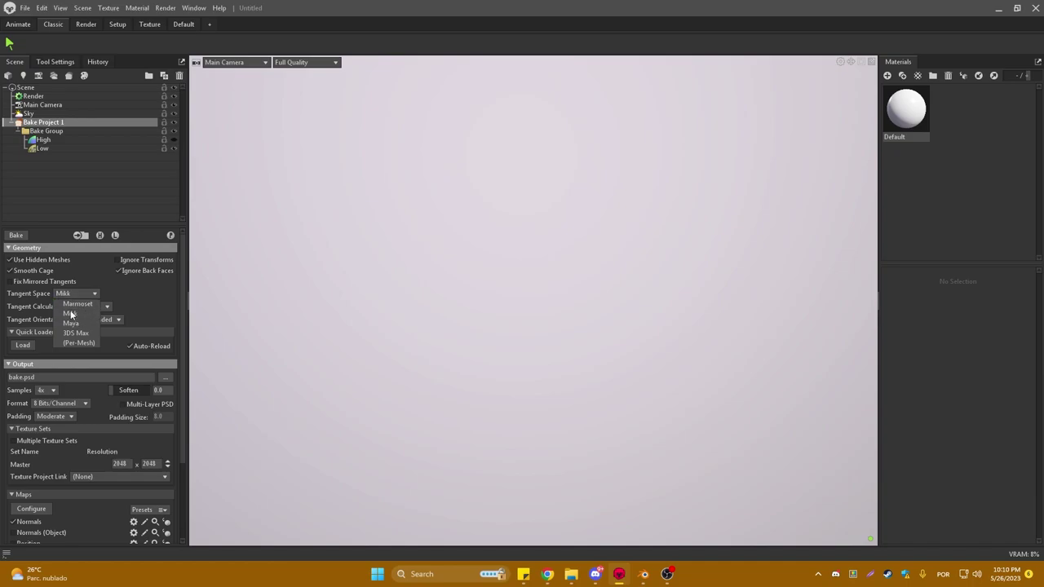
{"action": "left_click", "coordinate": [23, 299]}
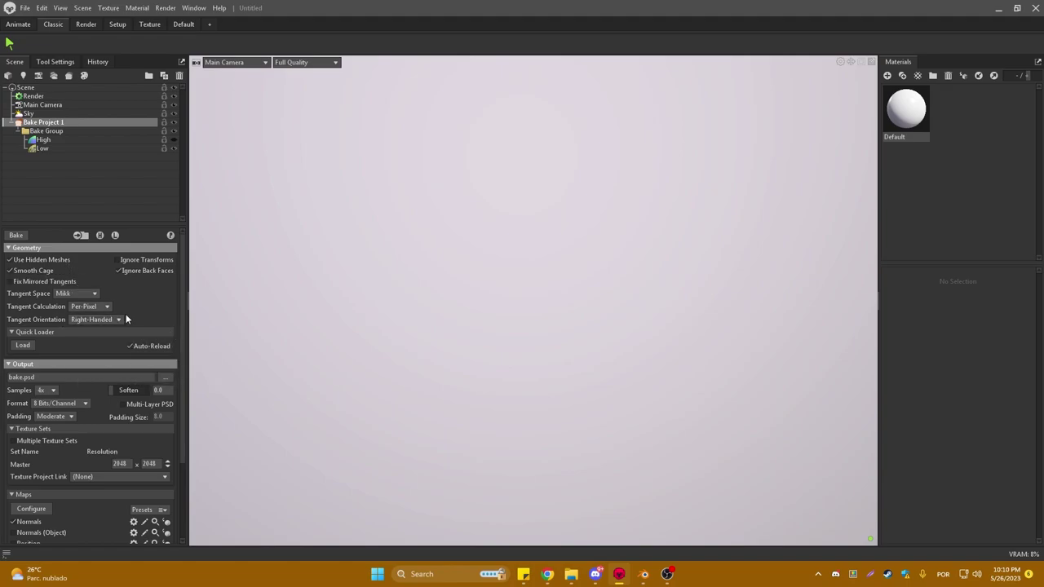
Quick-load HTB_AGLC_.308.fbx and LTB_AGLC_.308.fbx from Desktop\Bake Files\Fbxs into the bake project
{"action": "left_click", "coordinate": [31, 345]}
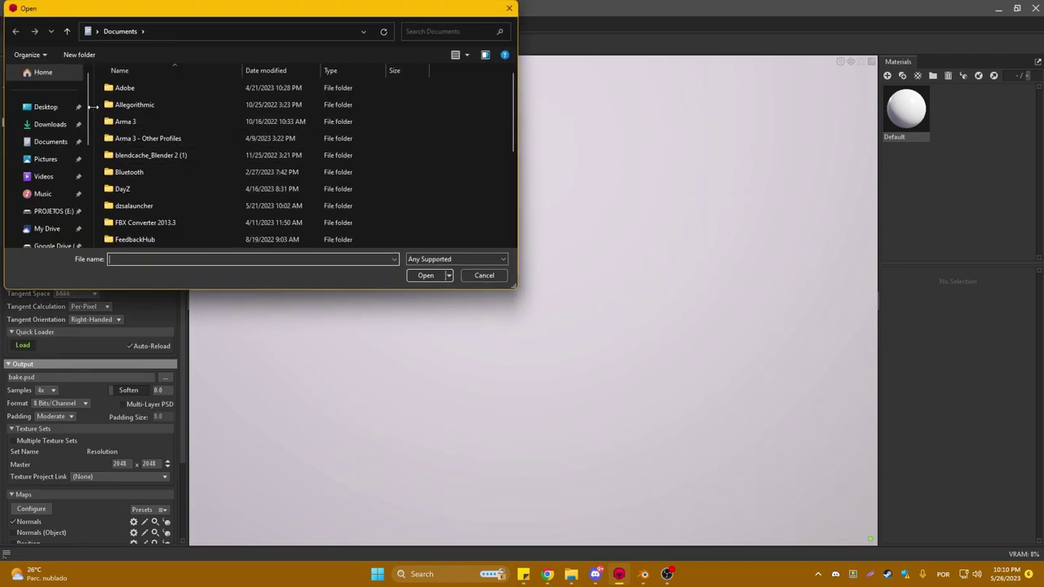
{"action": "left_click", "coordinate": [46, 107]}
{"action": "scroll", "coordinate": [187, 170], "scroll_direction": "down", "scroll_amount": 2}
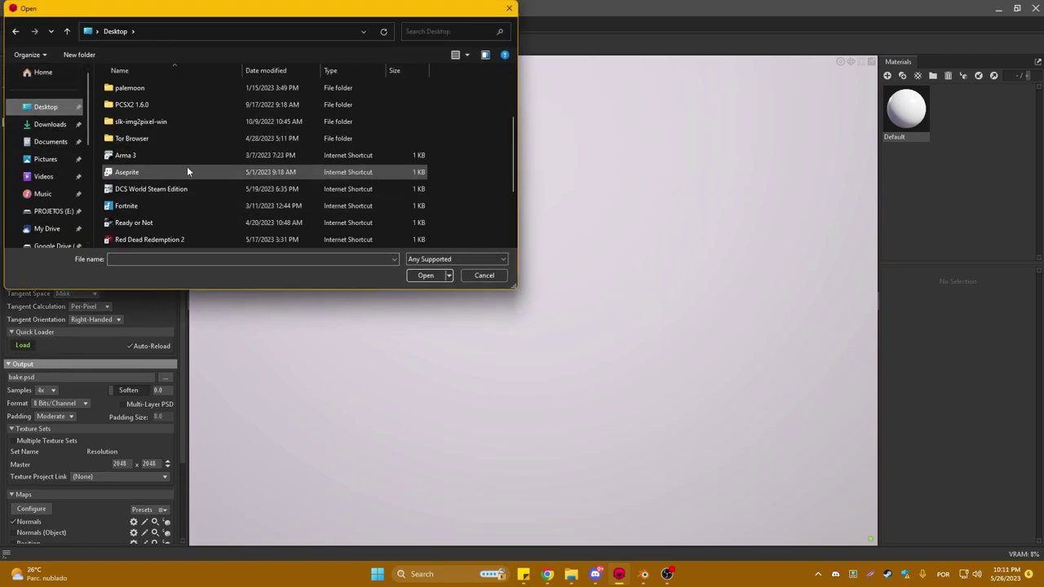
{"action": "scroll", "coordinate": [187, 169], "scroll_direction": "up", "scroll_amount": 1}
{"action": "scroll", "coordinate": [183, 179], "scroll_direction": "up", "scroll_amount": 1}
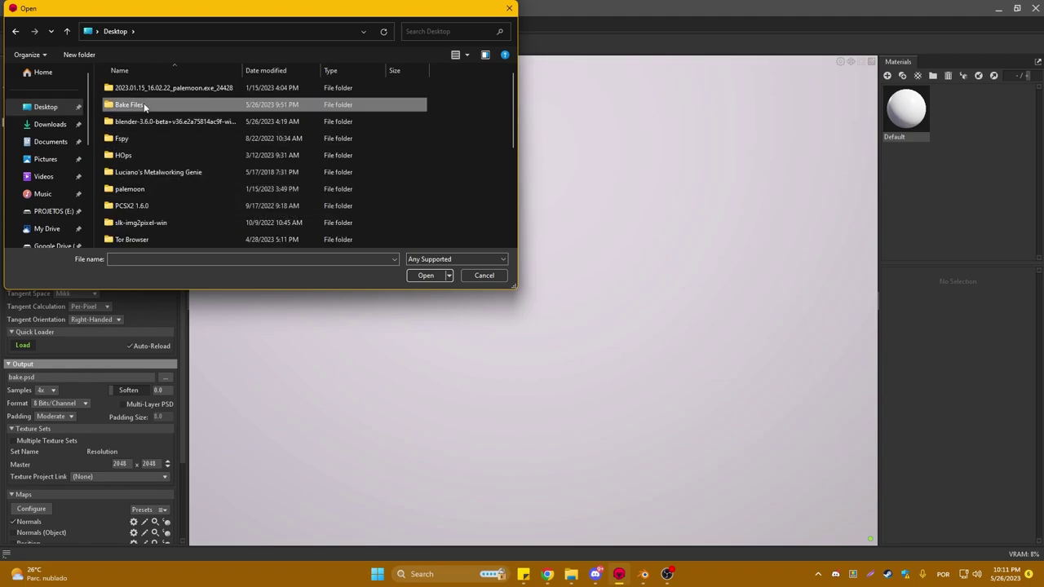
{"action": "double_click", "coordinate": [143, 105]}
{"action": "double_click", "coordinate": [135, 88]}
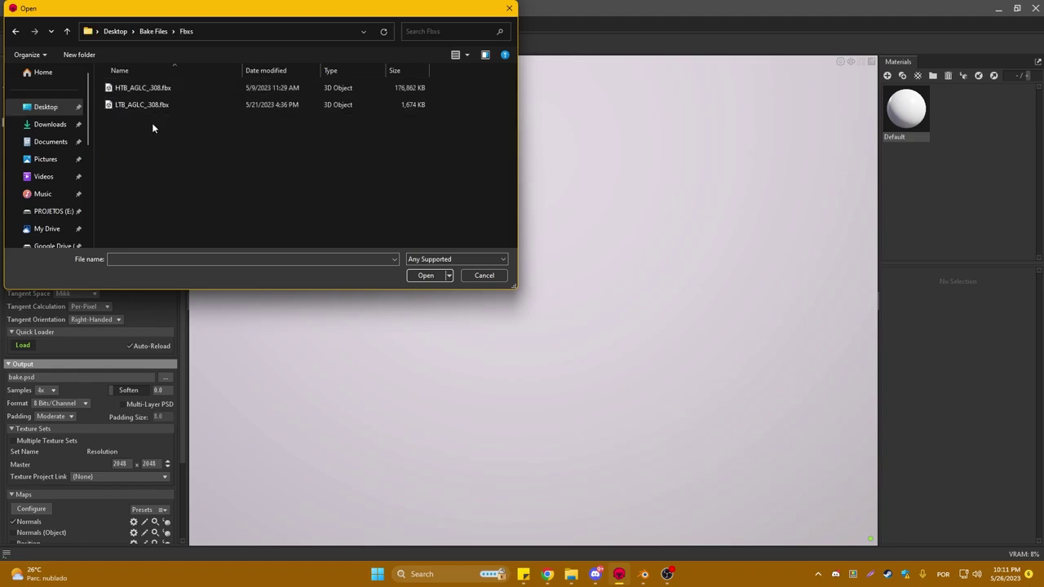
{"action": "left_click_drag", "start_coordinate": [142, 126], "coordinate": [140, 80]}
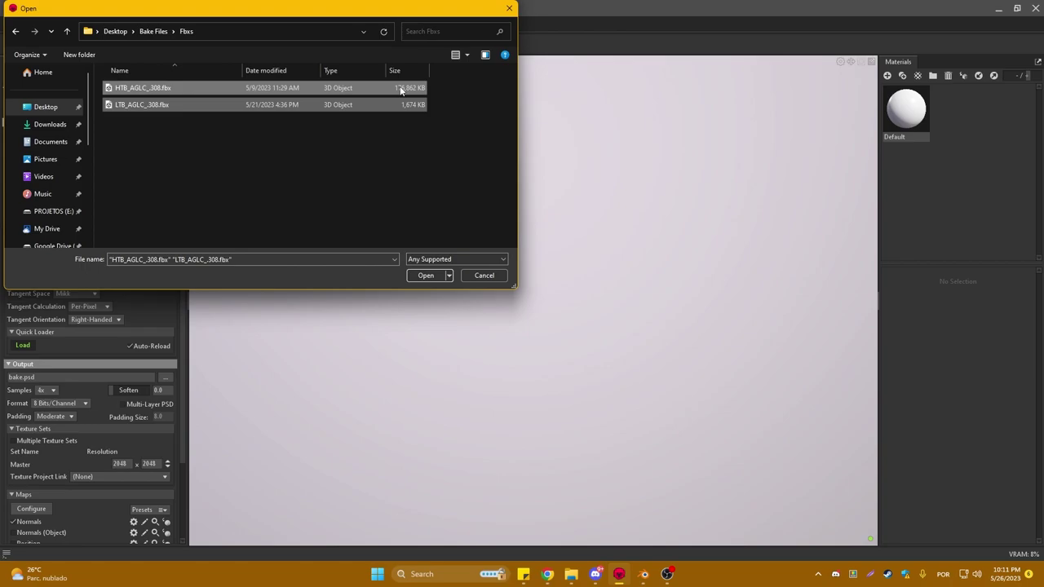
{"action": "left_click", "coordinate": [435, 278]}
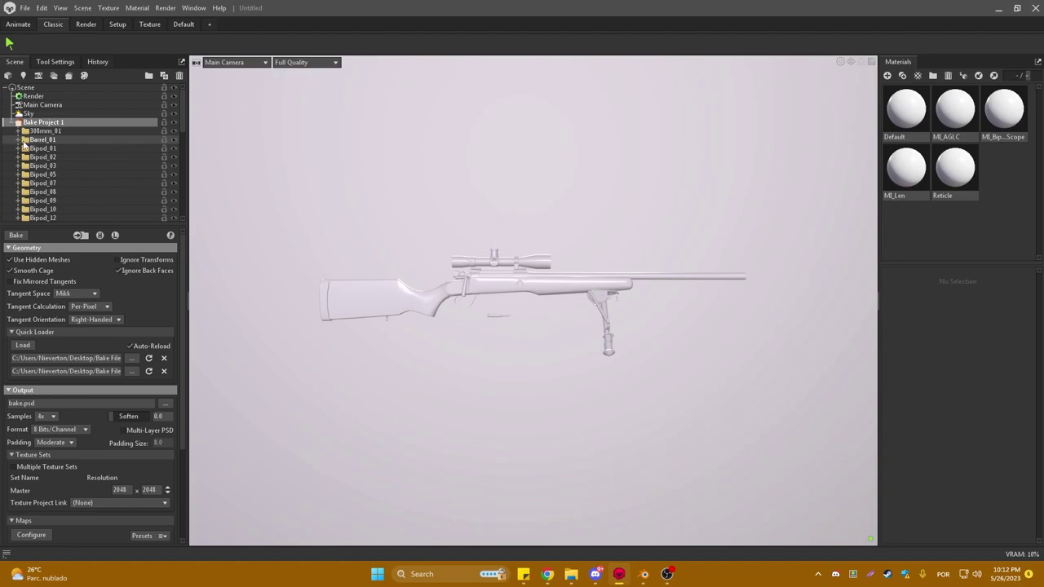
Expand Barrel_01, then toggle low-poly-with-cage and high-poly views, orbiting close to the bipod spring
{"action": "left_click", "coordinate": [18, 140]}
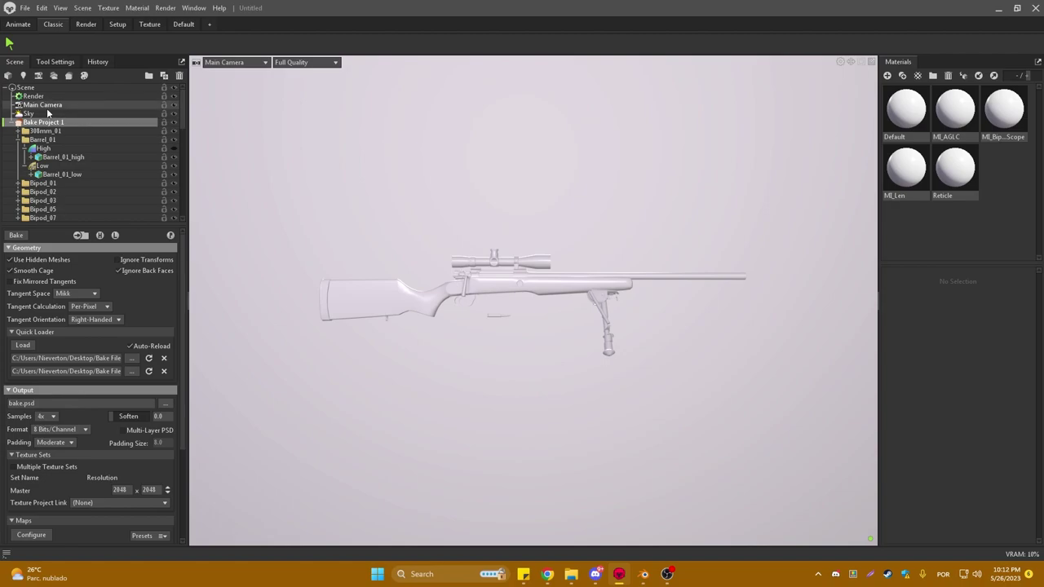
{"action": "left_click", "coordinate": [13, 123]}
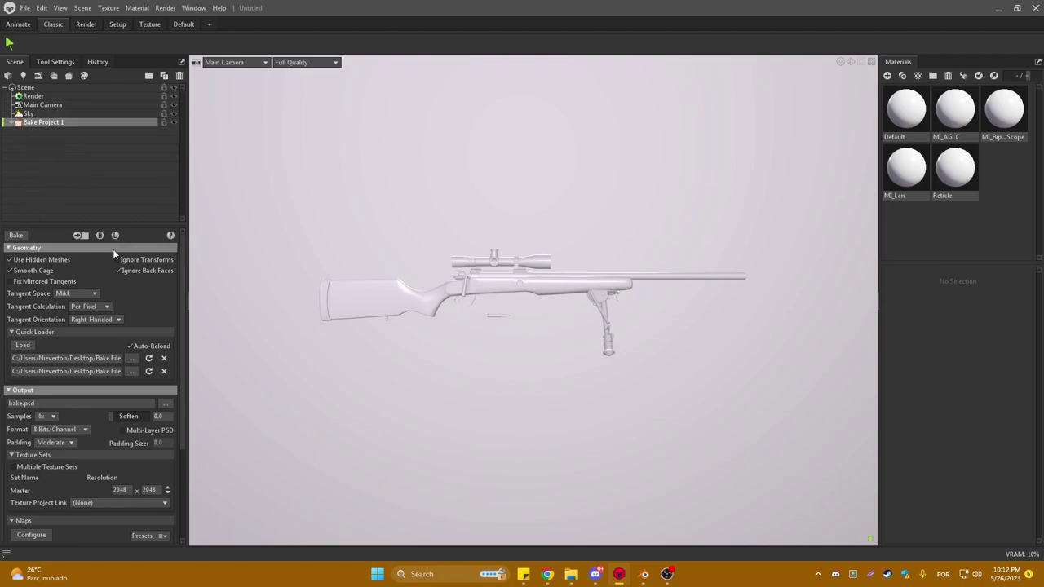
{"action": "left_click", "coordinate": [115, 235]}
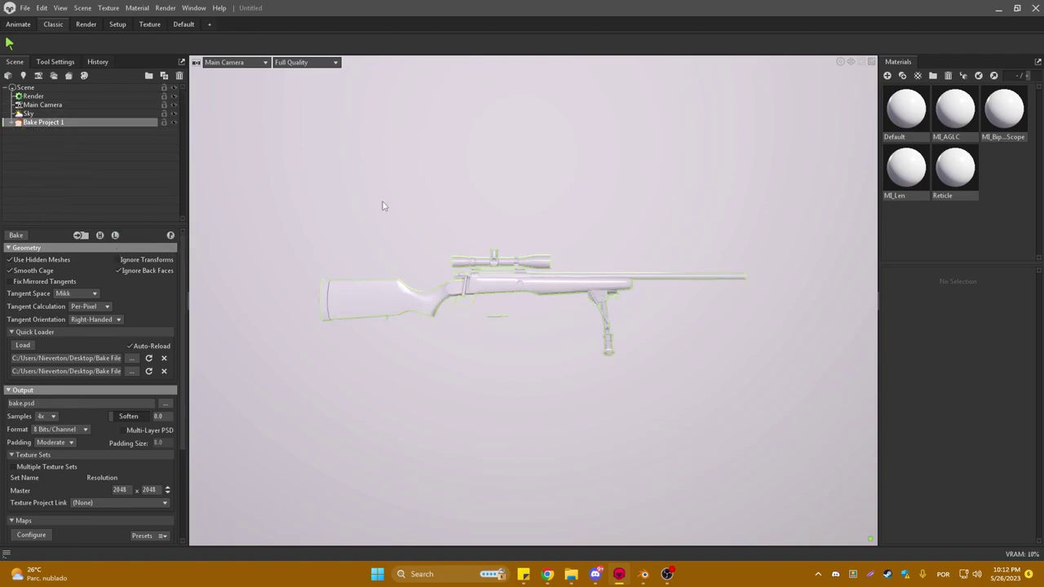
{"action": "left_click", "coordinate": [100, 236]}
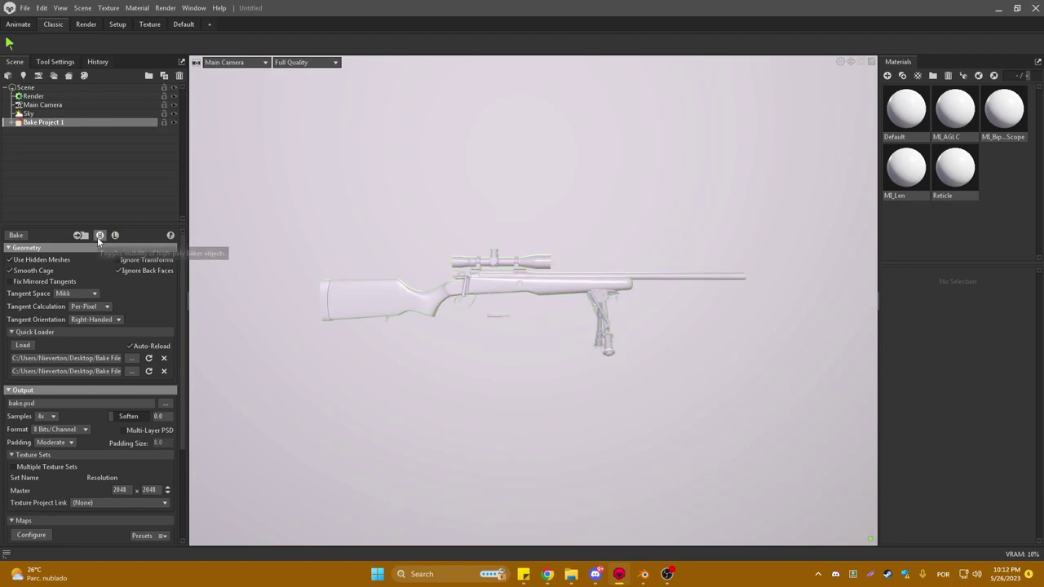
{"action": "left_click", "coordinate": [100, 235]}
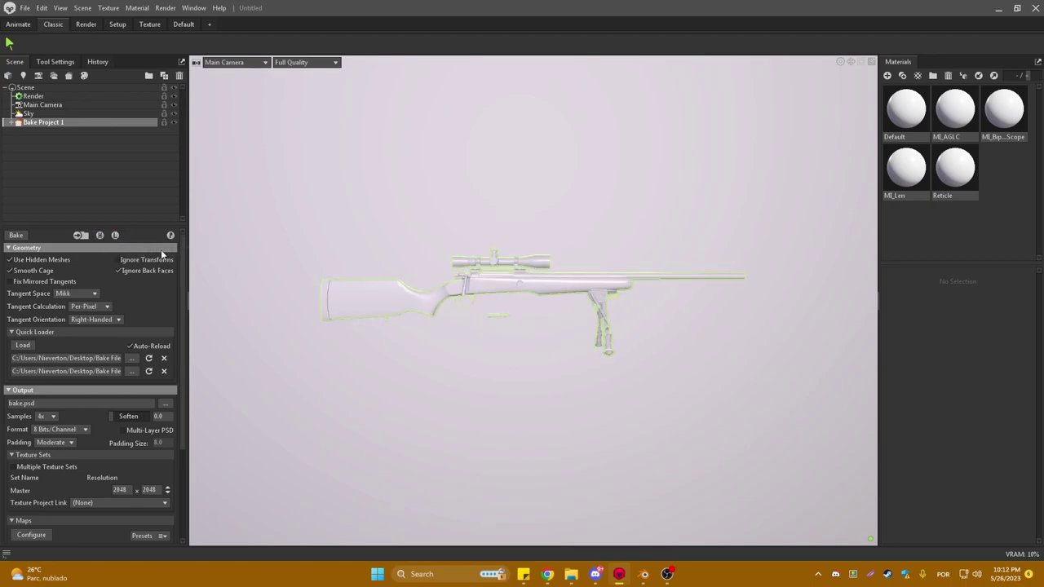
{"action": "mouse_move", "coordinate": [522, 294]}
{"action": "left_mouse_down"}
{"action": "mouse_move", "coordinate": [552, 278]}
{"action": "mouse_move", "coordinate": [596, 284]}
{"action": "mouse_move", "coordinate": [515, 276]}
{"action": "mouse_move", "coordinate": [351, 314]}
{"action": "mouse_move", "coordinate": [399, 299]}
{"action": "mouse_move", "coordinate": [560, 329]}
{"action": "left_mouse_up"}
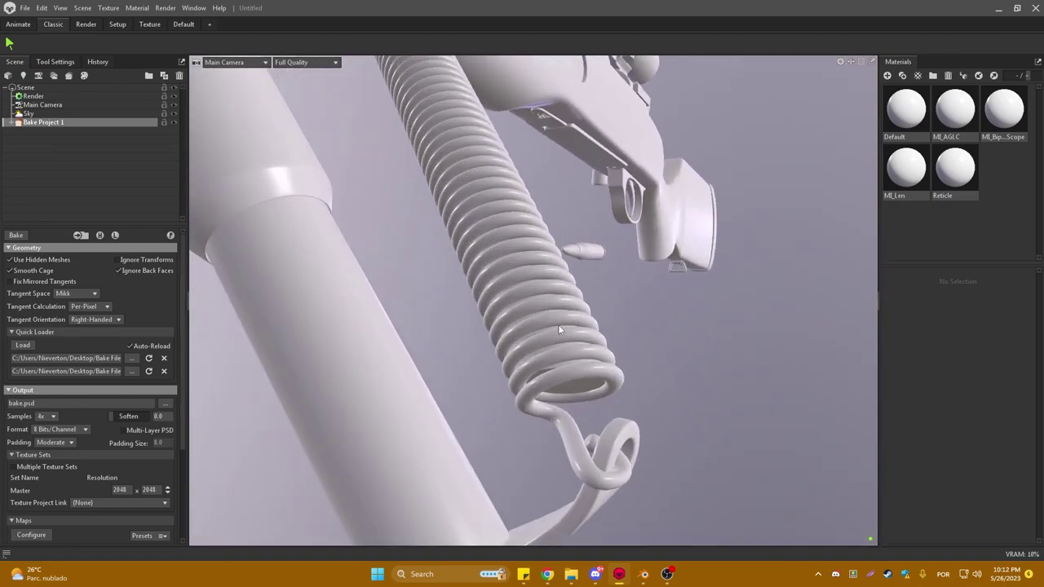
Recheck the bipod in low-poly cage and high-poly views, ending on a wide combined view
{"action": "left_click", "coordinate": [99, 235]}
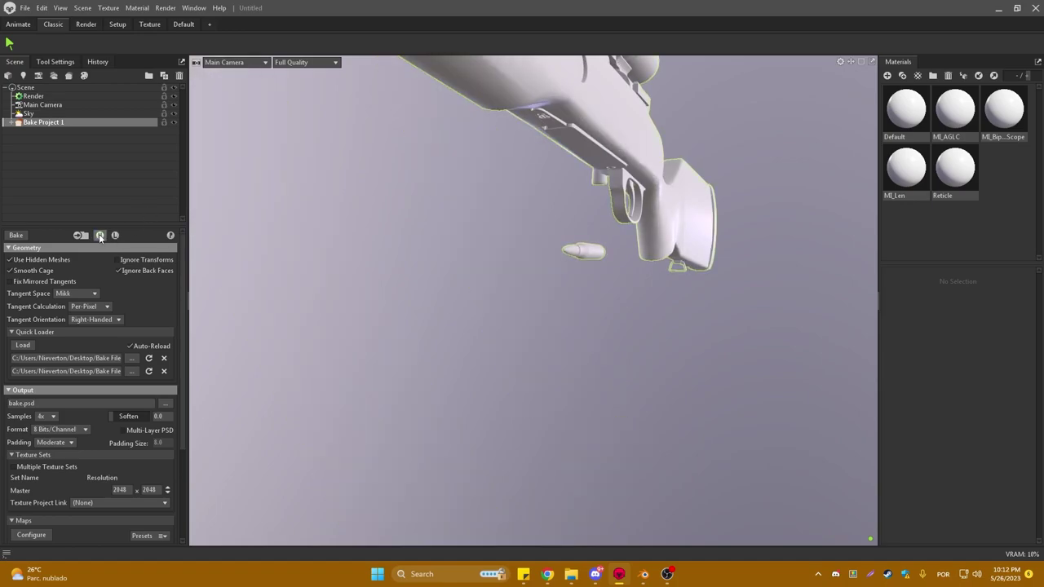
{"action": "mouse_move", "coordinate": [439, 220]}
{"action": "left_mouse_down"}
{"action": "mouse_move", "coordinate": [428, 232]}
{"action": "mouse_move", "coordinate": [532, 244]}
{"action": "mouse_move", "coordinate": [507, 271]}
{"action": "left_mouse_up"}
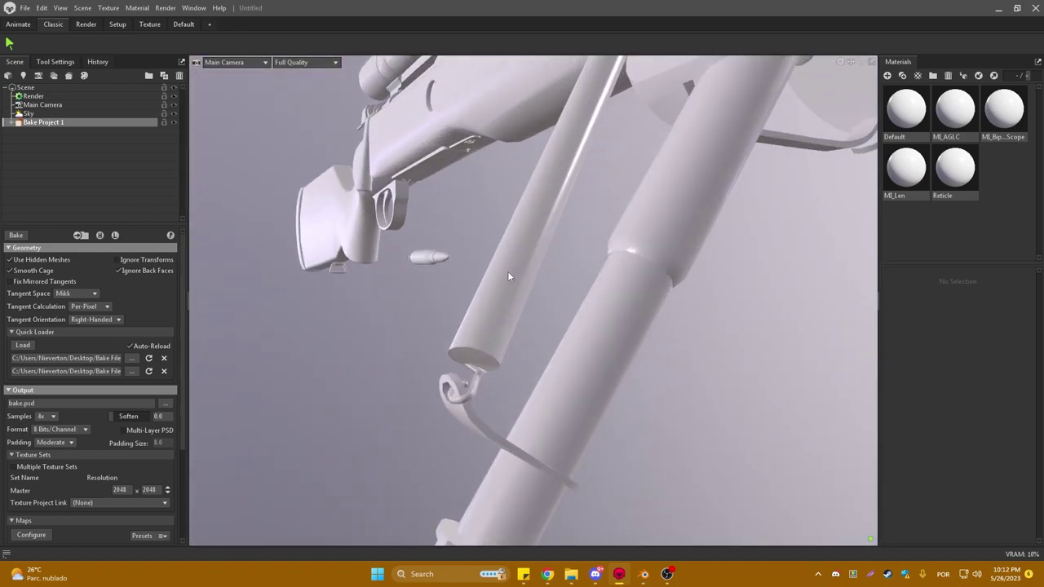
{"action": "left_click", "coordinate": [115, 235]}
{"action": "left_click", "coordinate": [100, 235]}
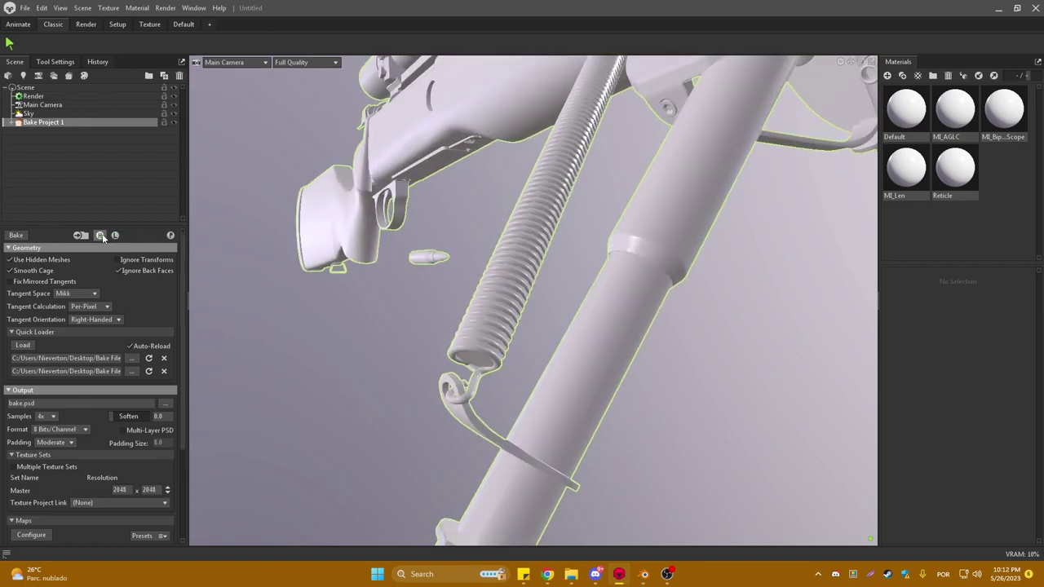
{"action": "left_click", "coordinate": [99, 235]}
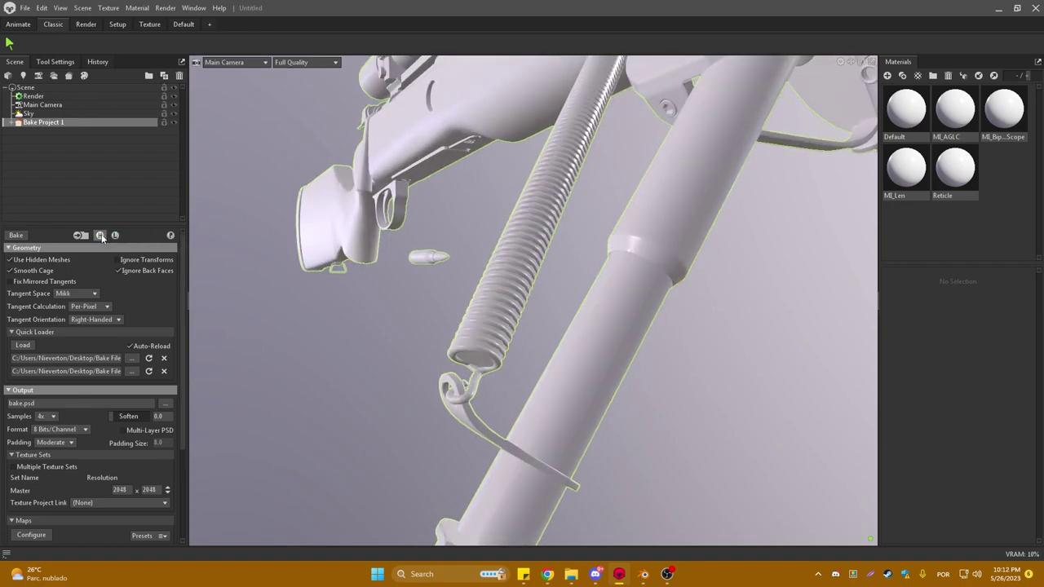
{"action": "mouse_move", "coordinate": [523, 269]}
{"action": "left_mouse_down"}
{"action": "mouse_move", "coordinate": [574, 244]}
{"action": "mouse_move", "coordinate": [620, 245]}
{"action": "left_mouse_up"}
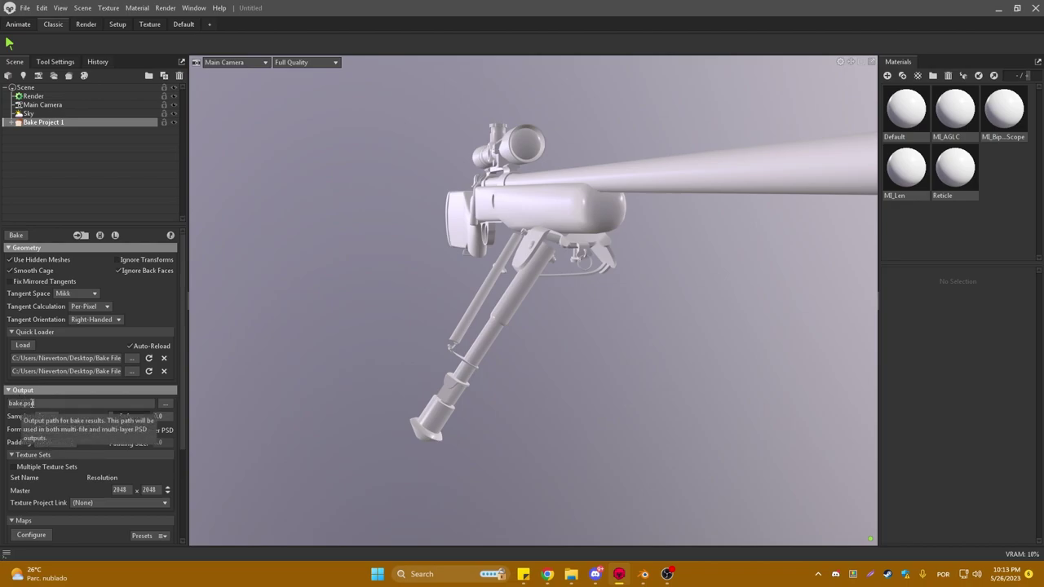
Choose the bake output location and navigate into the Bake Files\Maps folder
{"action": "left_click", "coordinate": [164, 408]}
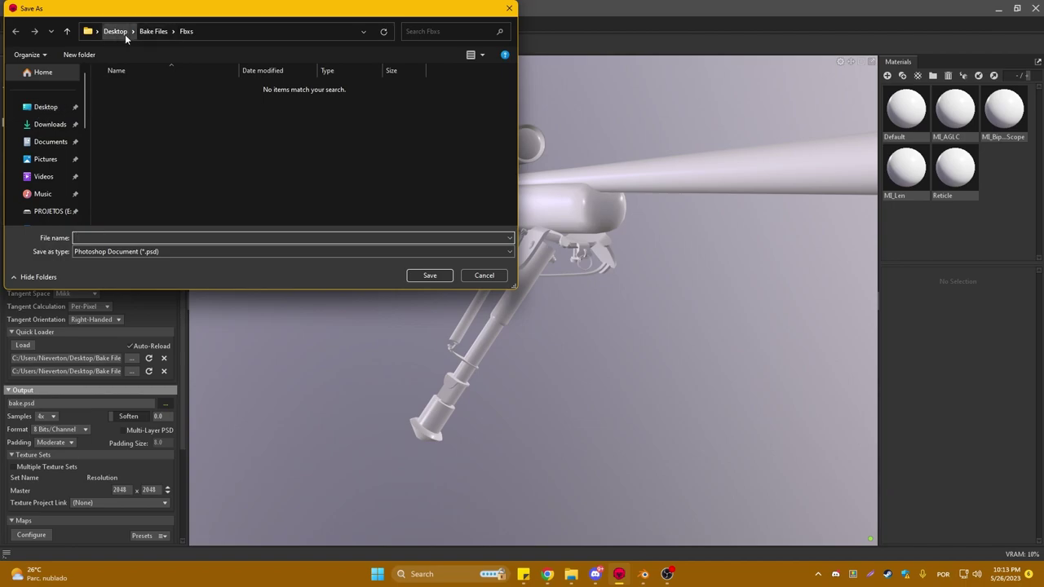
{"action": "left_click", "coordinate": [153, 32]}
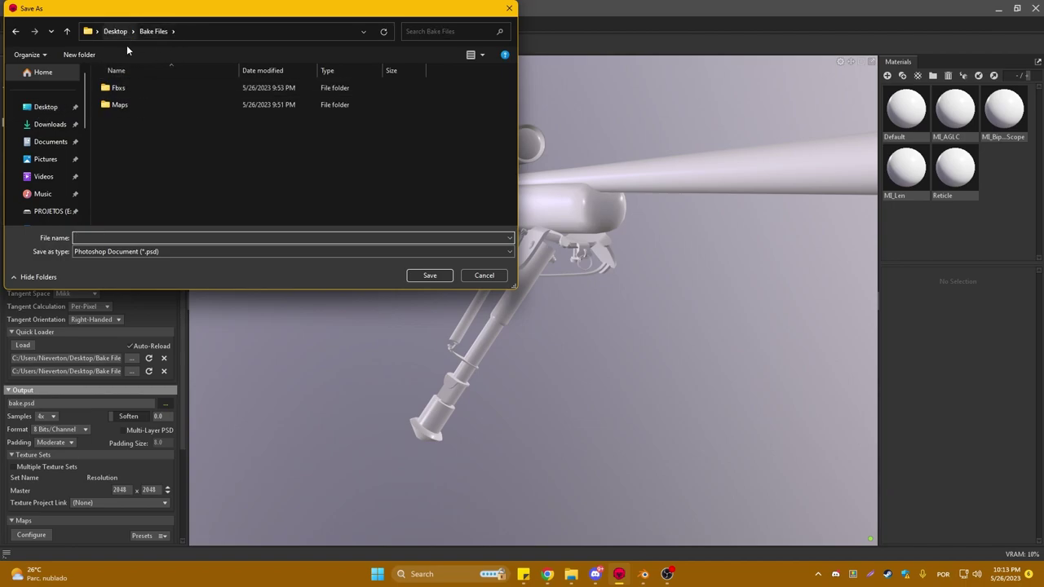
{"action": "double_click", "coordinate": [119, 104]}
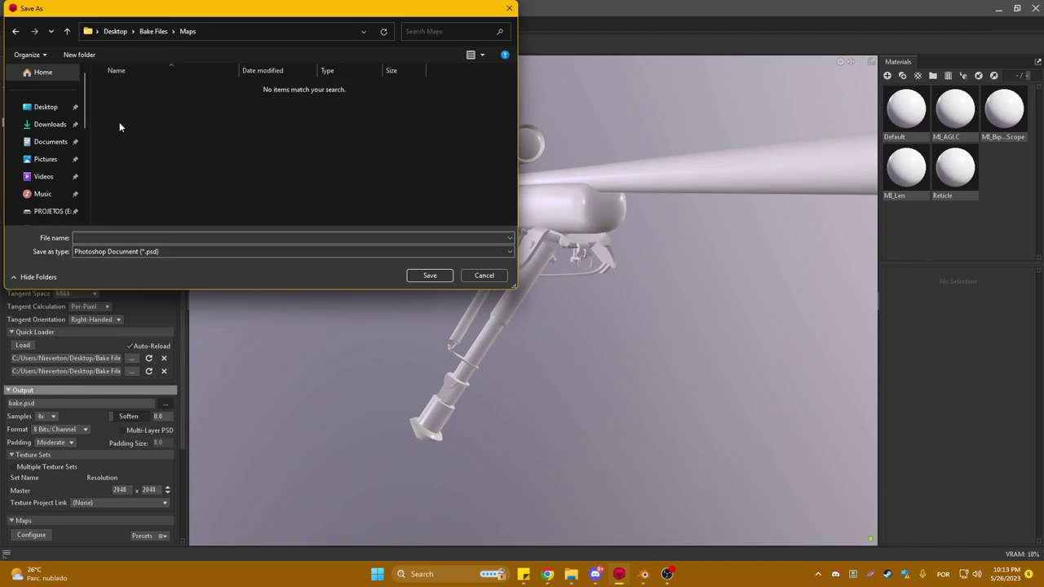
{"action": "left_click", "coordinate": [153, 31]}
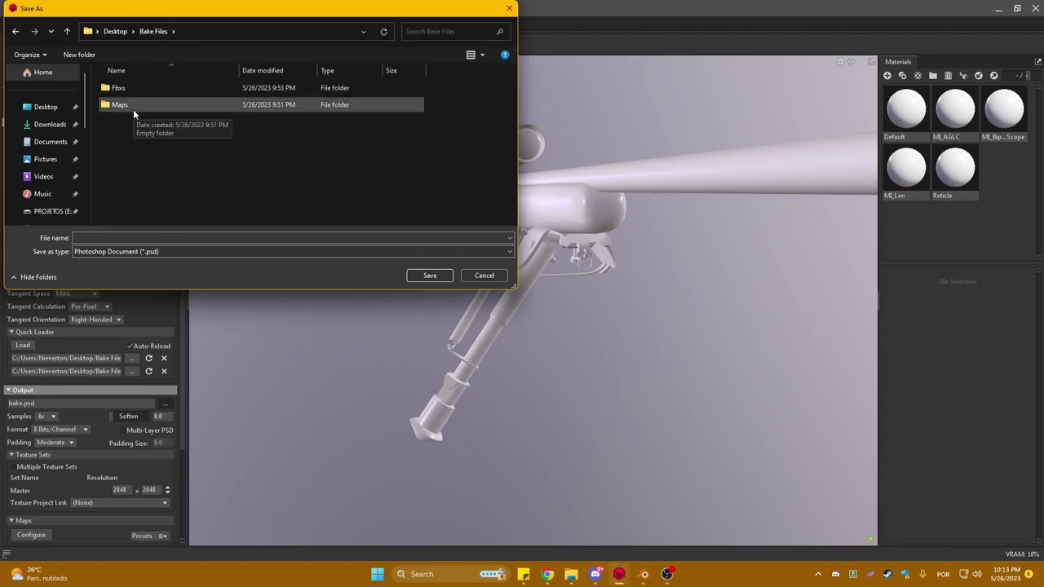
{"action": "mouse_move", "coordinate": [120, 105]}
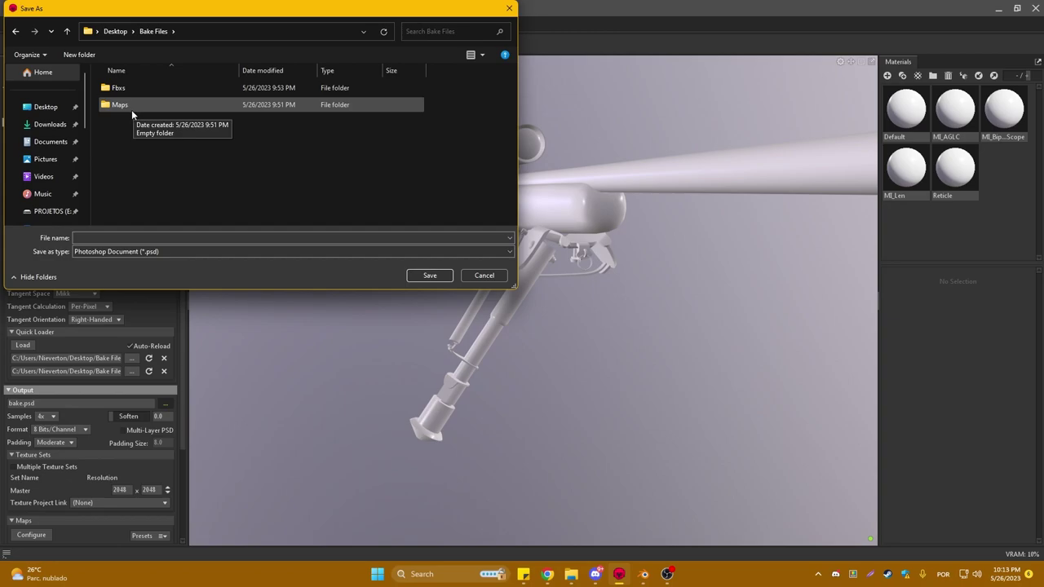
{"action": "double_click", "coordinate": [110, 105]}
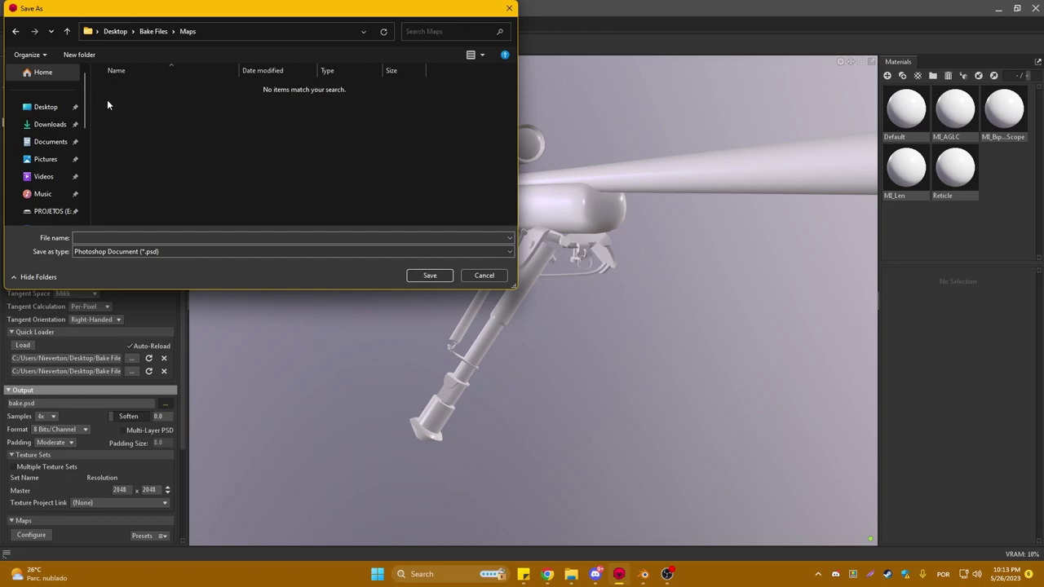
Save the bake output as a PNG named BKE in Maps
{"action": "left_click", "coordinate": [148, 253]}
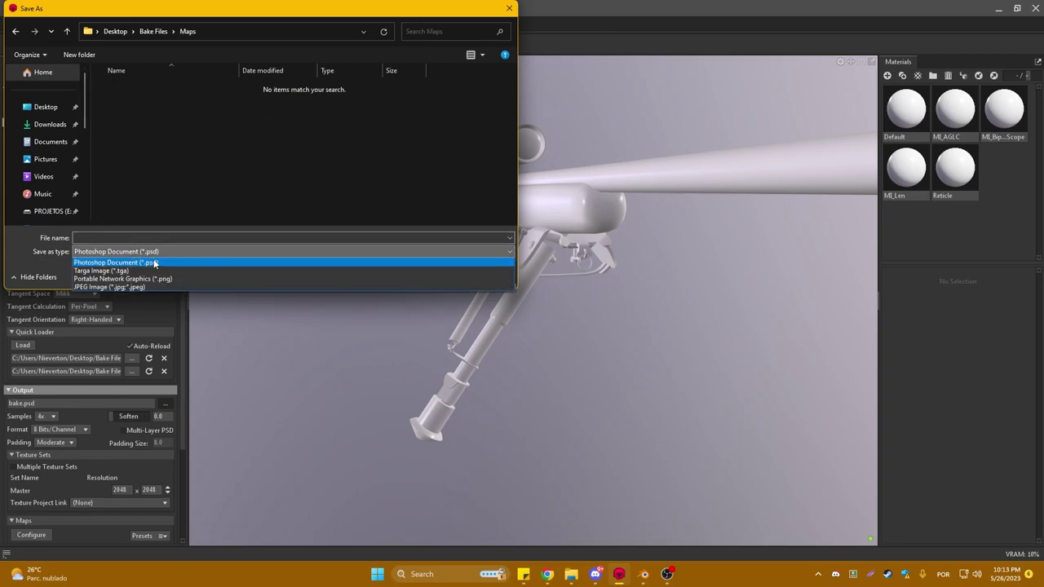
{"action": "left_click", "coordinate": [125, 282]}
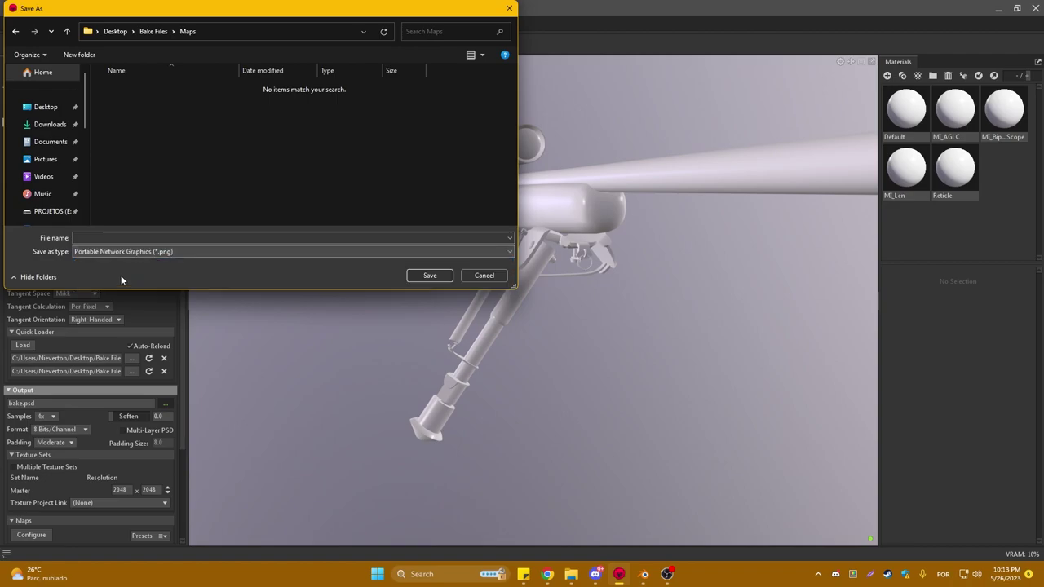
{"action": "left_click", "coordinate": [126, 252]}
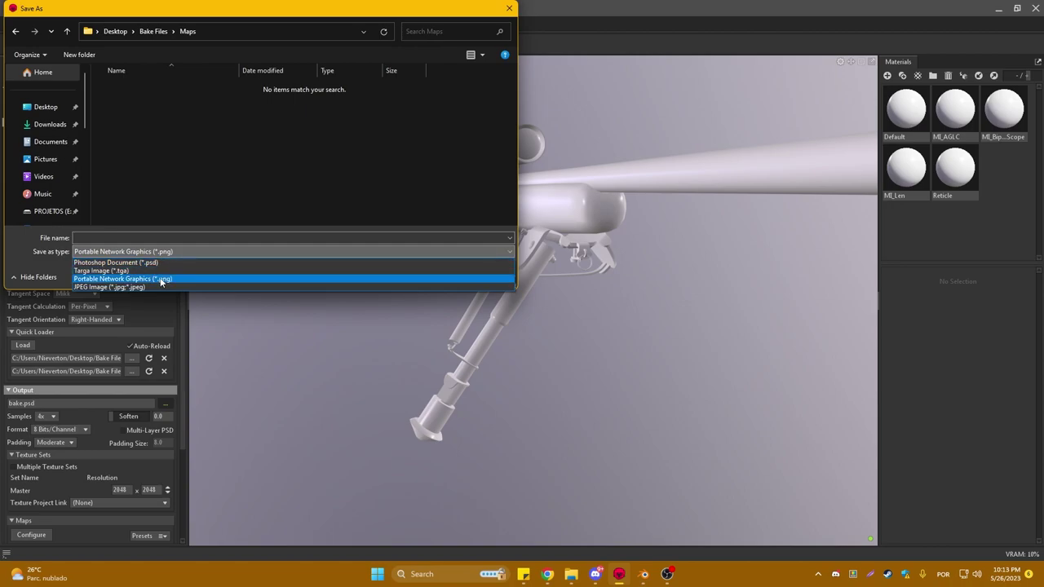
{"action": "left_click", "coordinate": [157, 279]}
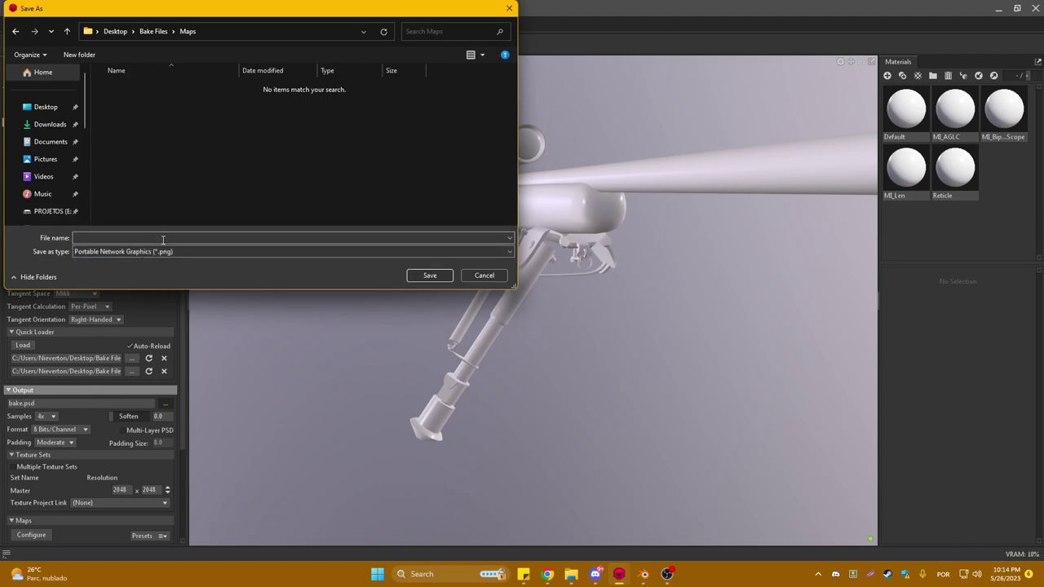
{"action": "left_click", "coordinate": [152, 239]}
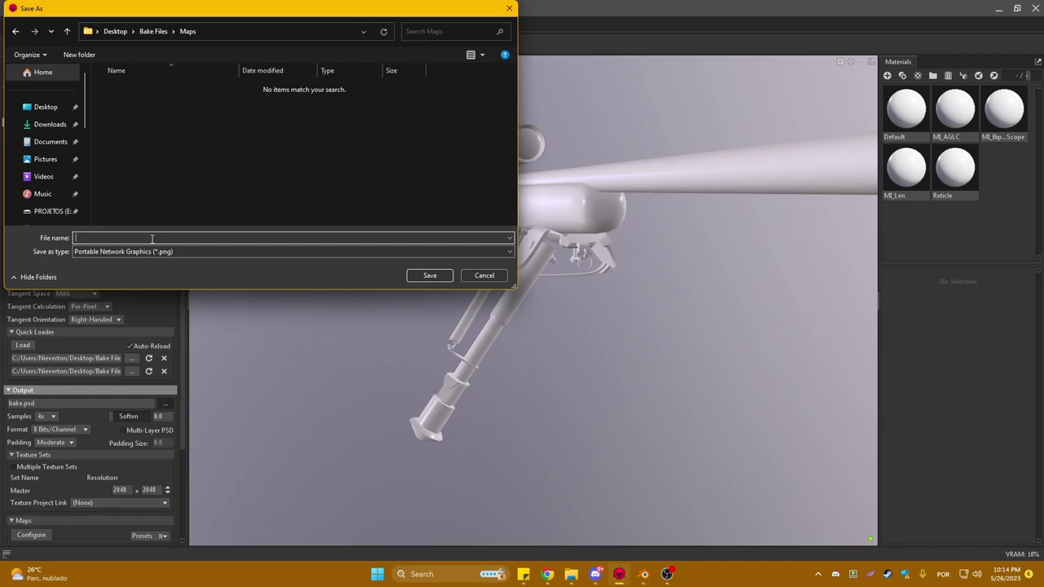
{"action": "type", "text": "BKE"}
{"action": "left_click", "coordinate": [425, 278]}
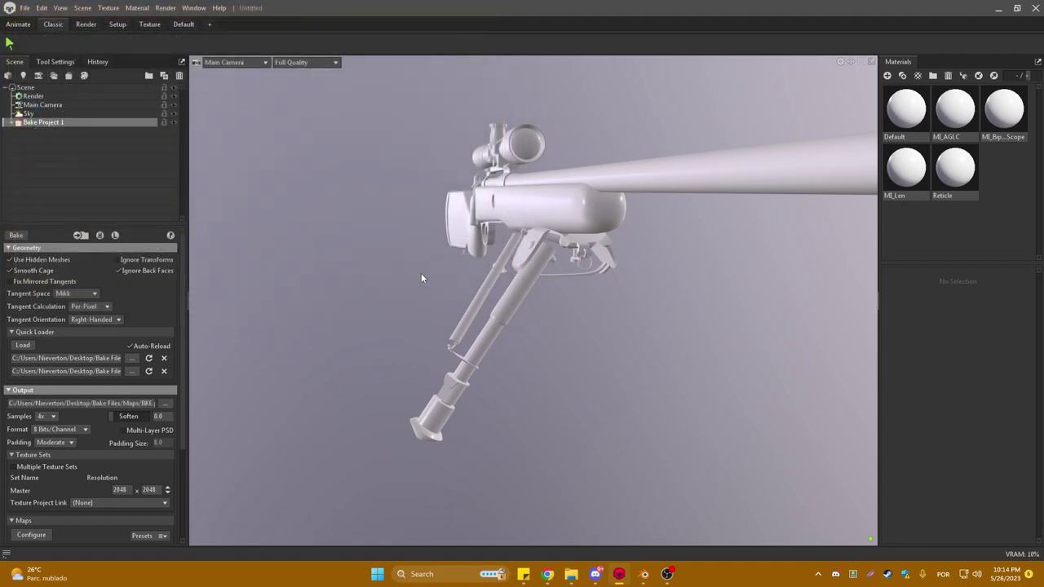
Compare the sample count options, settle bake samples at 4x, and show the Format bit-depth choices
{"action": "scroll", "coordinate": [46, 413], "scroll_direction": "down", "scroll_amount": 2}
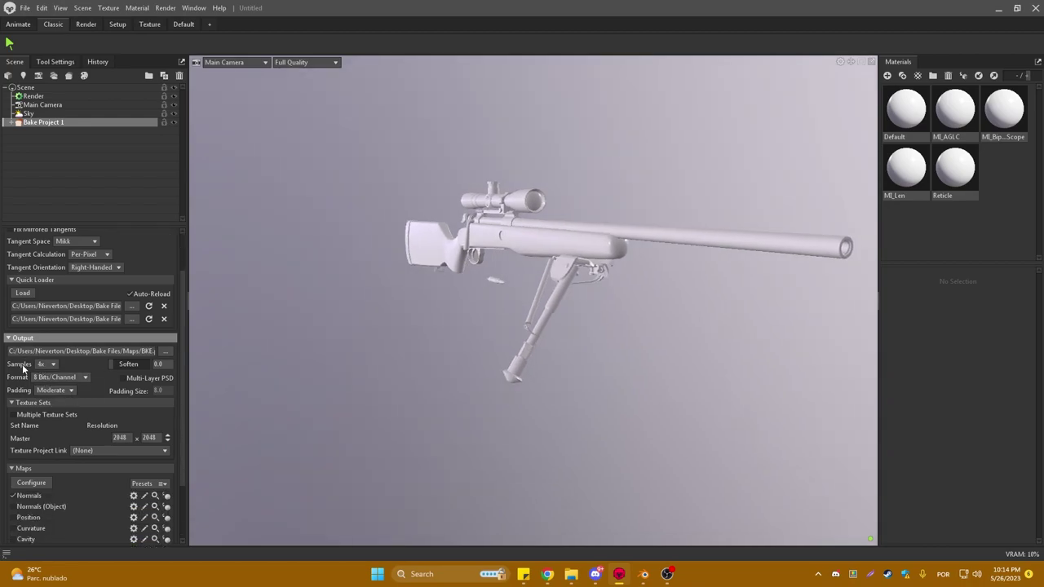
{"action": "mouse_move", "coordinate": [19, 416]}
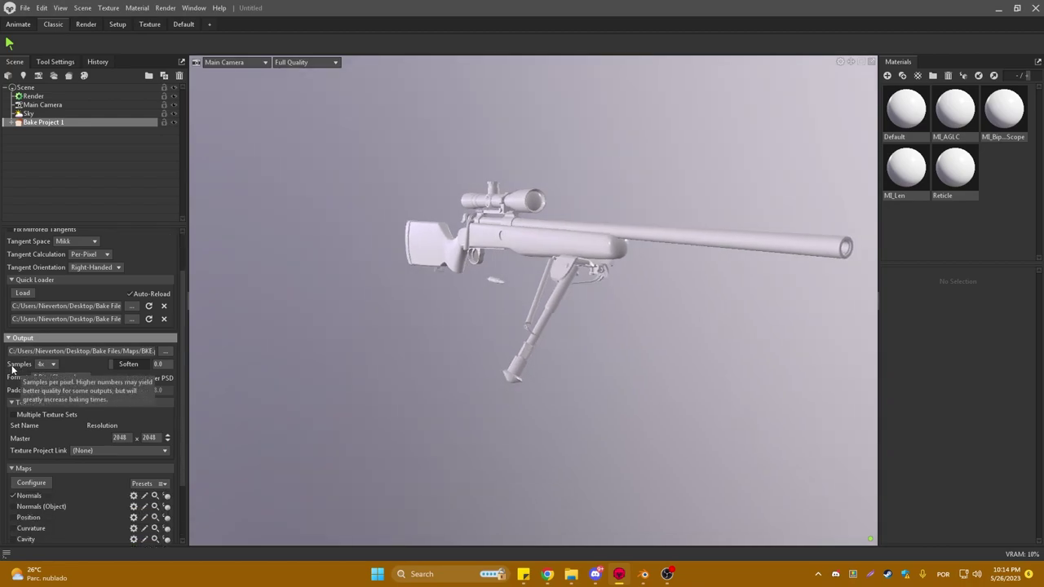
{"action": "left_click", "coordinate": [40, 364]}
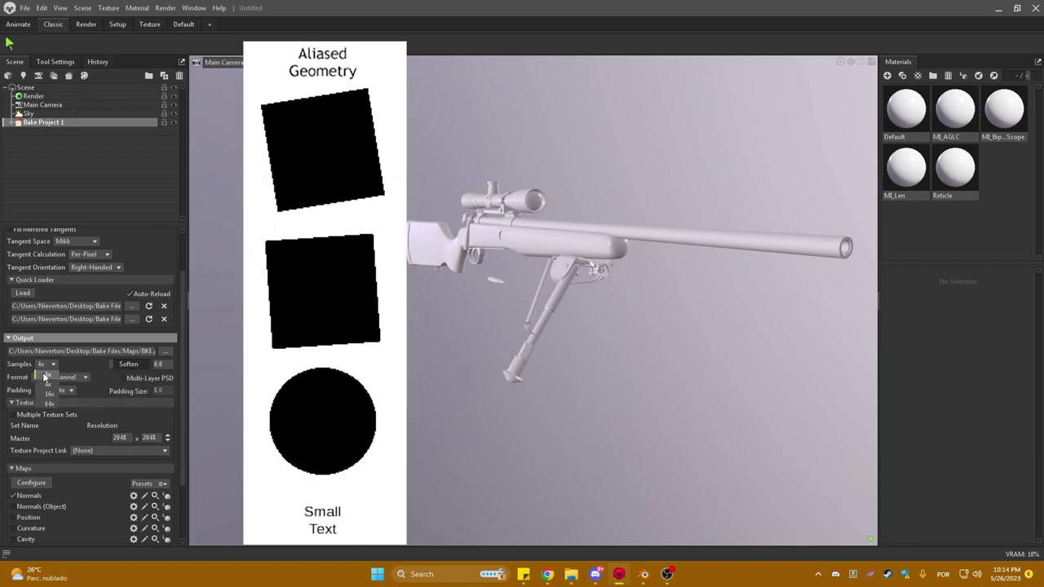
{"action": "left_click", "coordinate": [46, 380]}
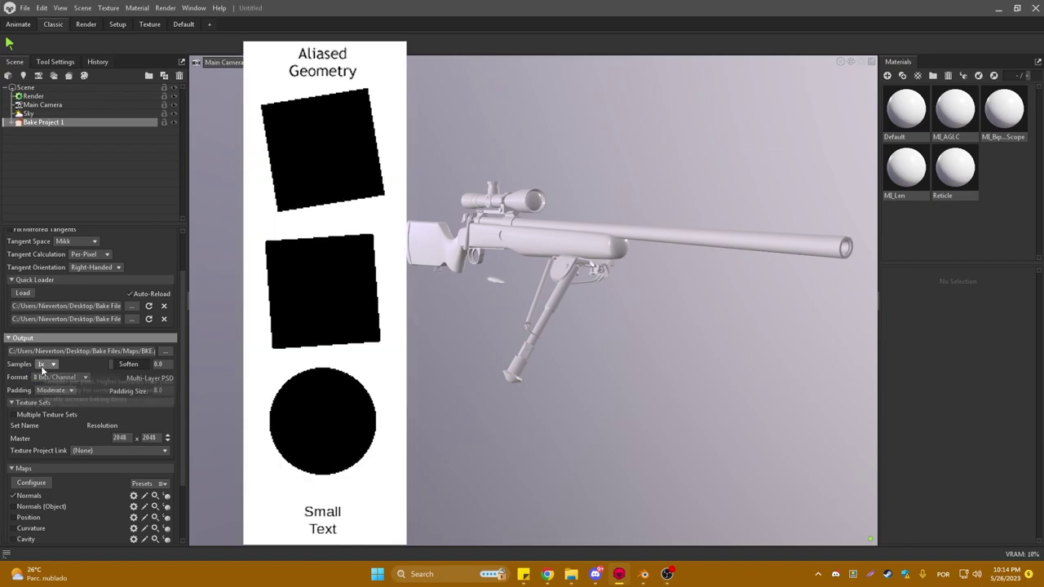
{"action": "mouse_move", "coordinate": [44, 365]}
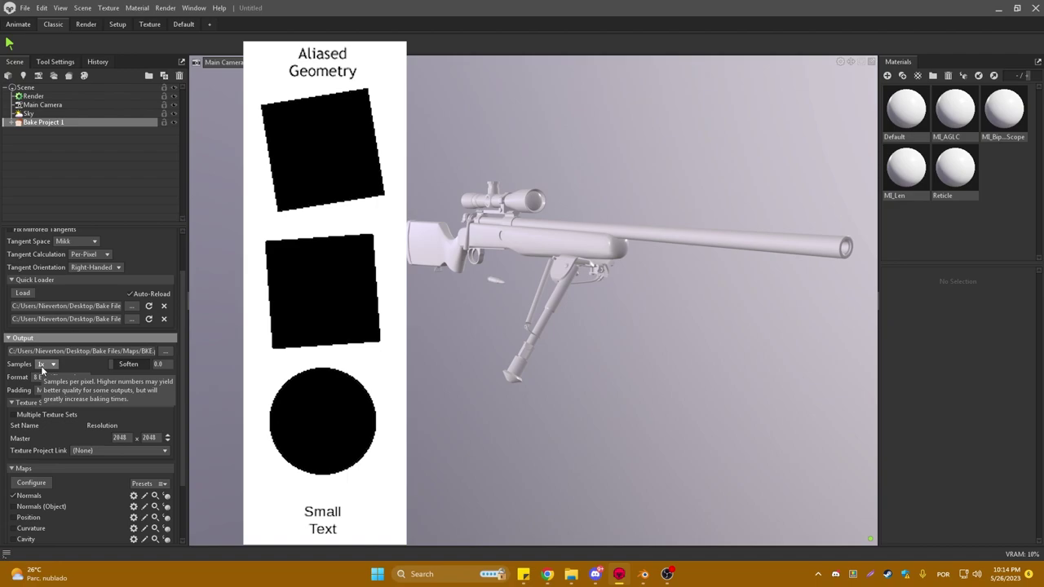
{"action": "left_click", "coordinate": [41, 365]}
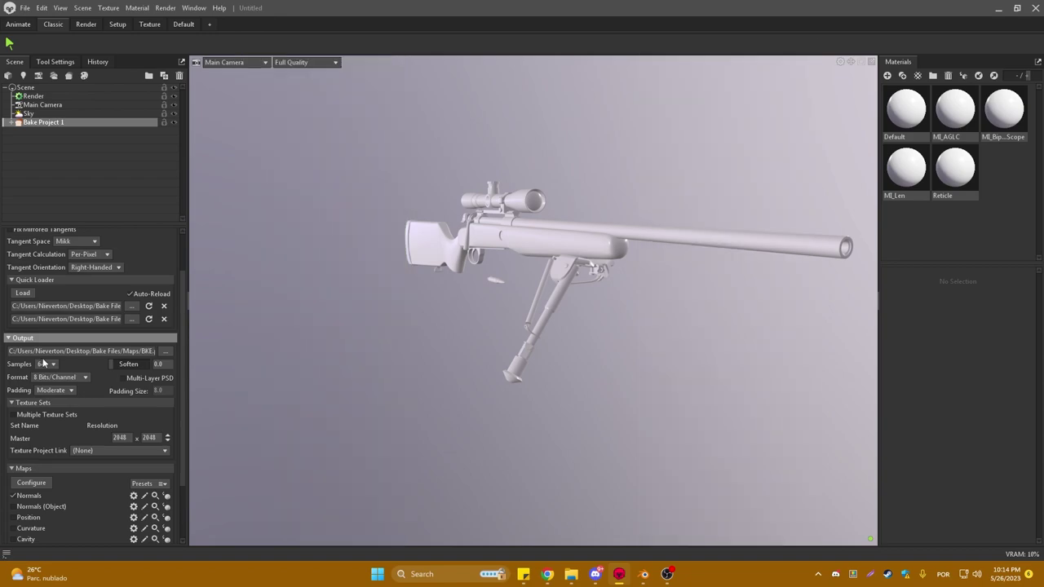
{"action": "left_click", "coordinate": [42, 364]}
{"action": "left_click", "coordinate": [50, 386]}
{"action": "left_click", "coordinate": [57, 377]}
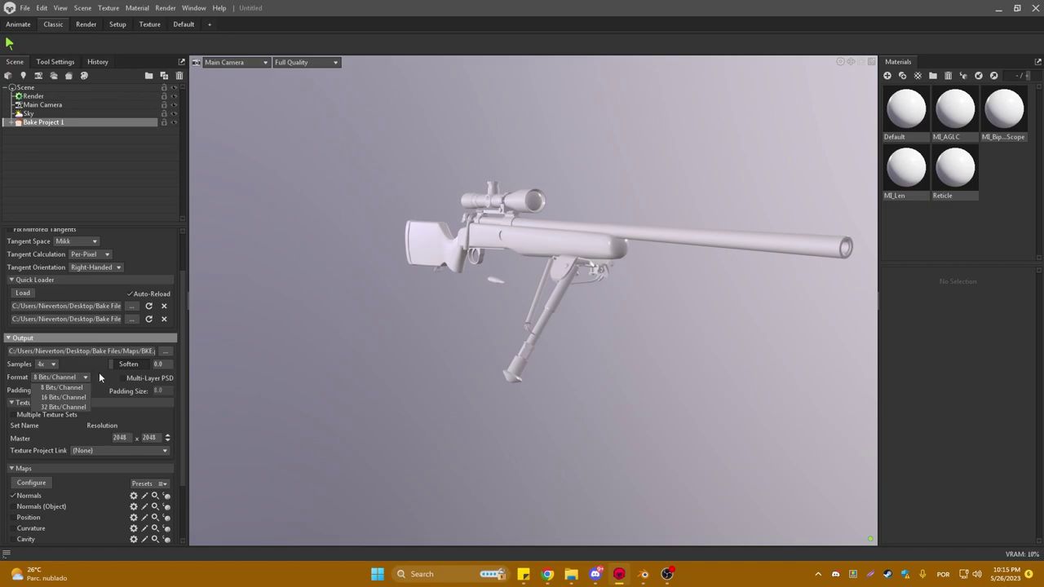
Keep the output format at 8 Bits/Channel and bring up the Padding options
{"action": "left_click", "coordinate": [84, 378]}
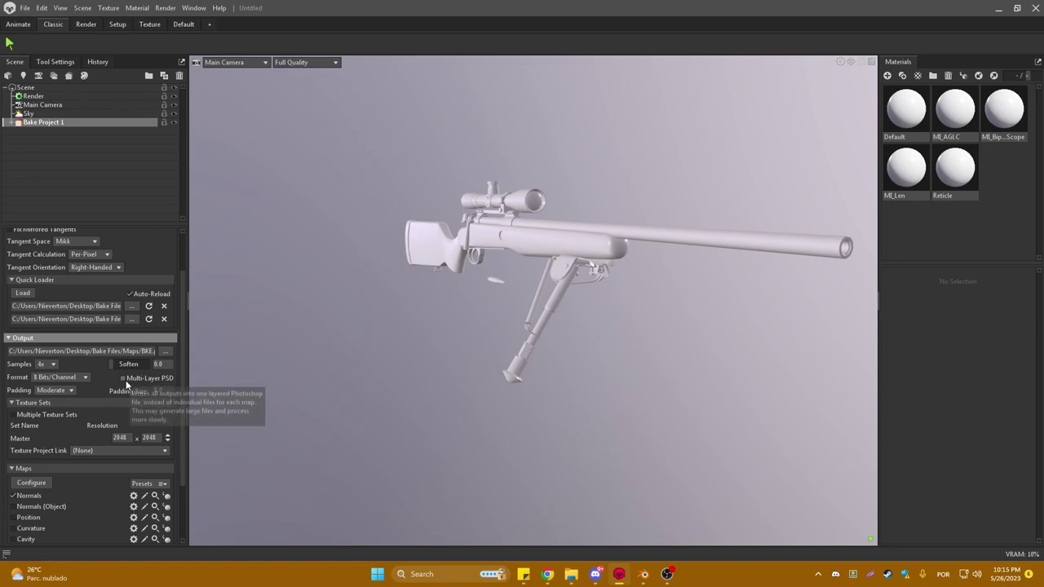
{"action": "mouse_move", "coordinate": [149, 377]}
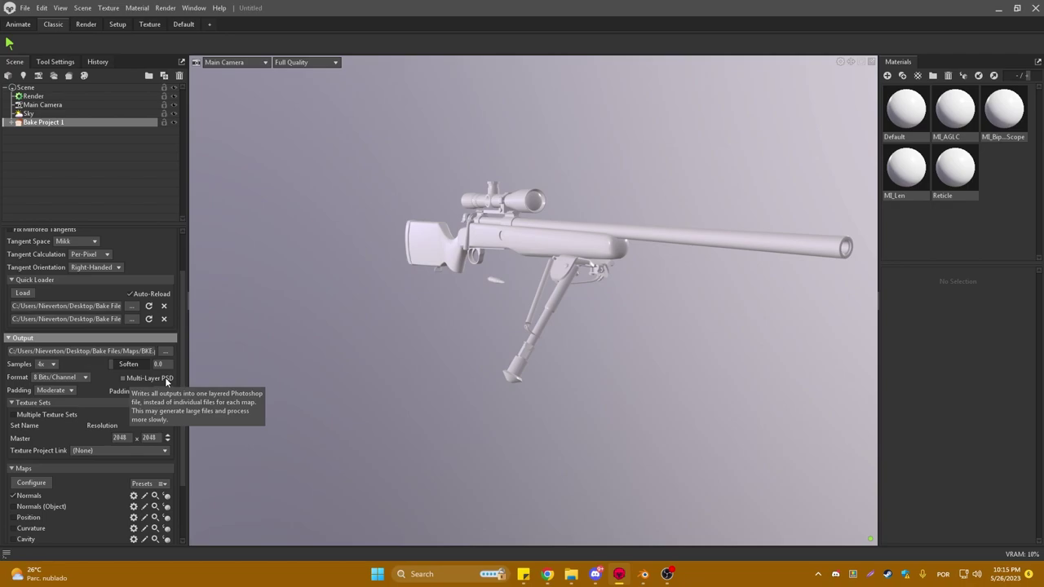
{"action": "left_click", "coordinate": [41, 390]}
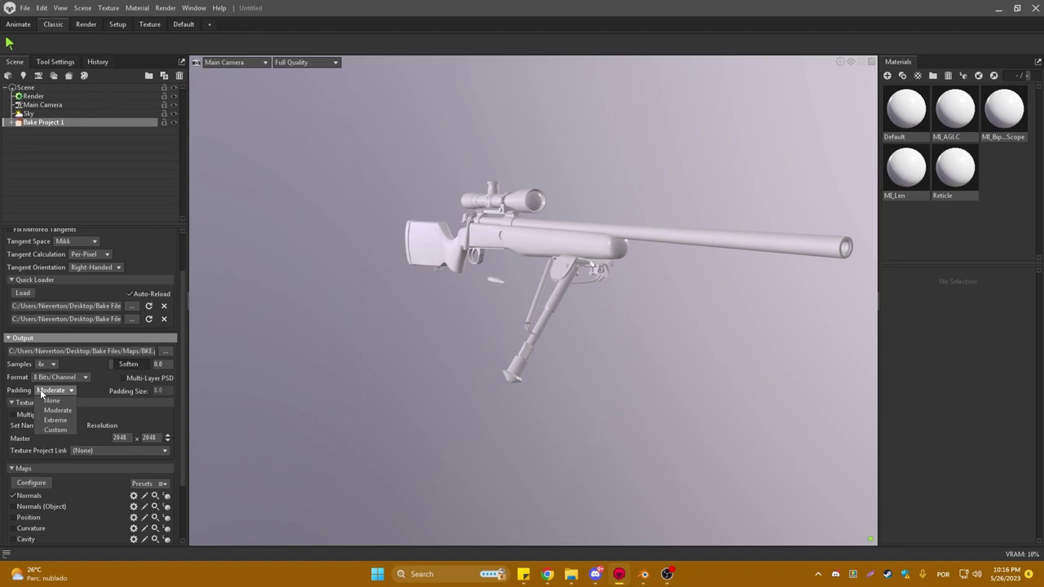
Try Custom padding and its size field, then set the bake padding to Extreme
{"action": "left_click", "coordinate": [55, 430]}
{"action": "left_click", "coordinate": [159, 391]}
{"action": "left_click", "coordinate": [68, 391]}
{"action": "left_click", "coordinate": [60, 420]}
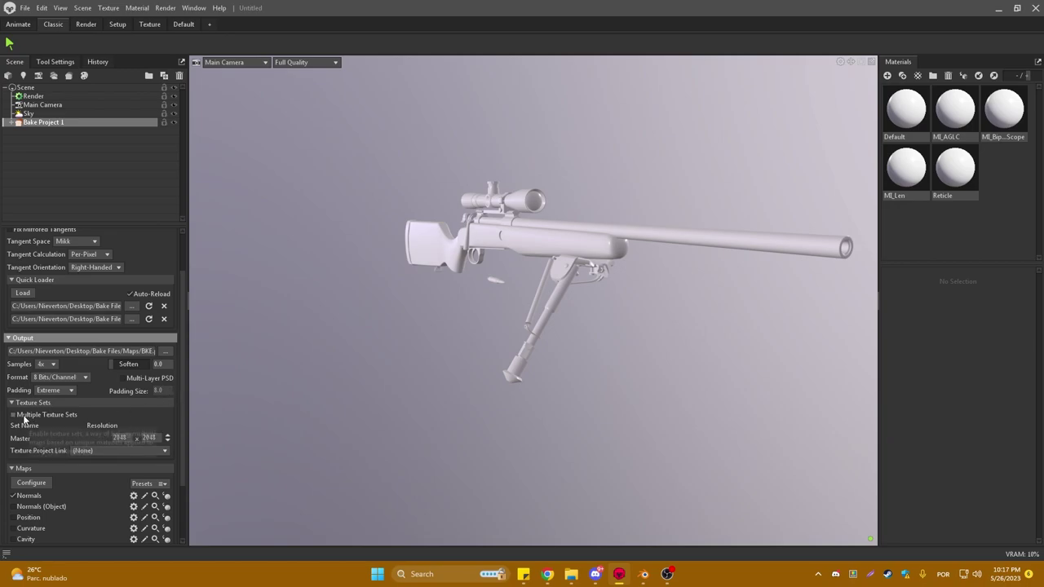
{"action": "mouse_move", "coordinate": [47, 415]}
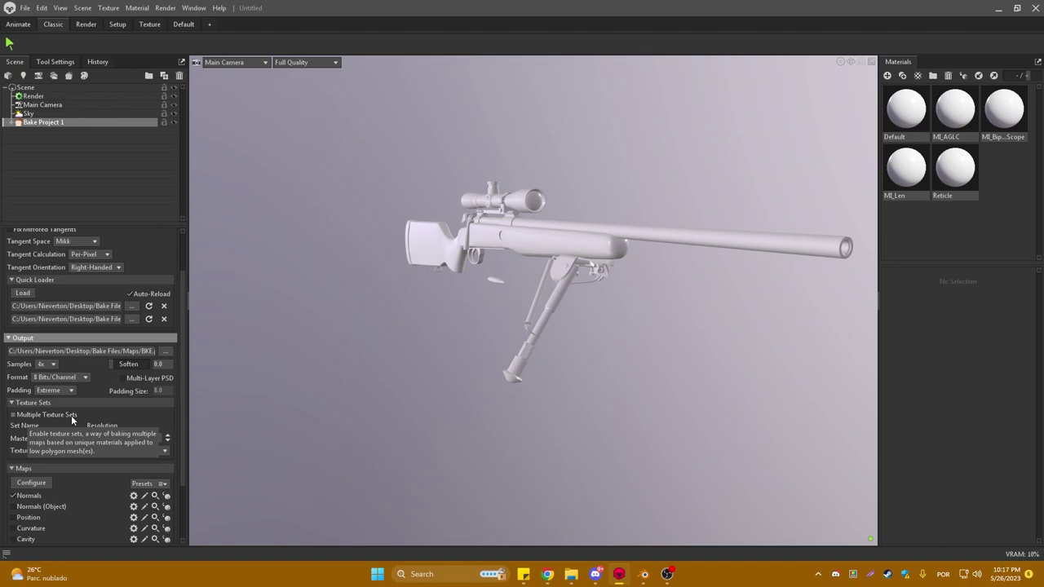
{"action": "scroll", "coordinate": [519, 218], "scroll_direction": "up", "scroll_amount": 2}
{"action": "scroll", "coordinate": [518, 218], "scroll_direction": "down", "scroll_amount": 4}
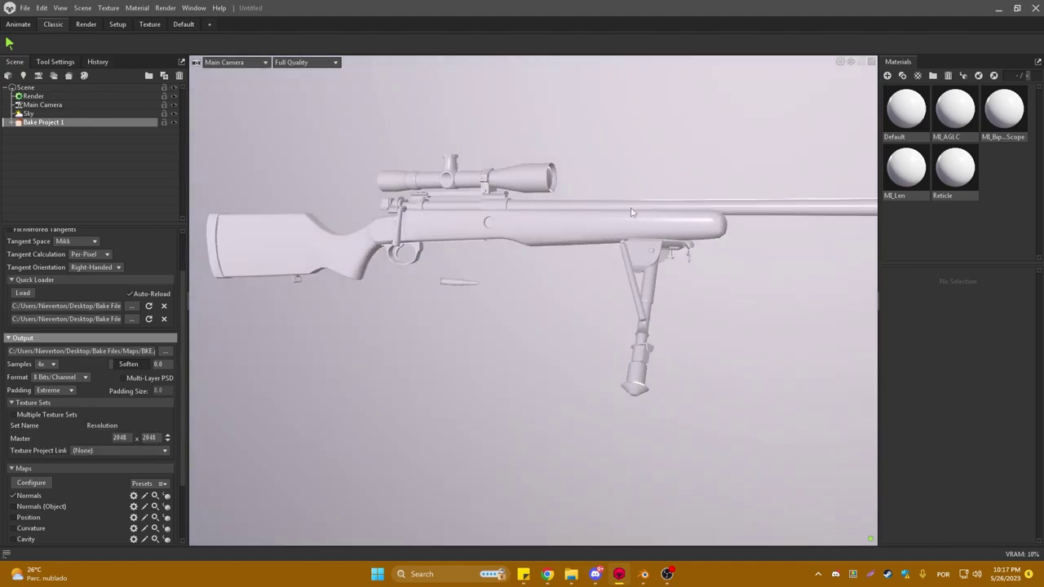
{"action": "left_click_drag", "start_coordinate": [519, 218], "coordinate": [582, 242]}
{"action": "scroll", "coordinate": [583, 243], "scroll_direction": "down", "scroll_amount": 2}
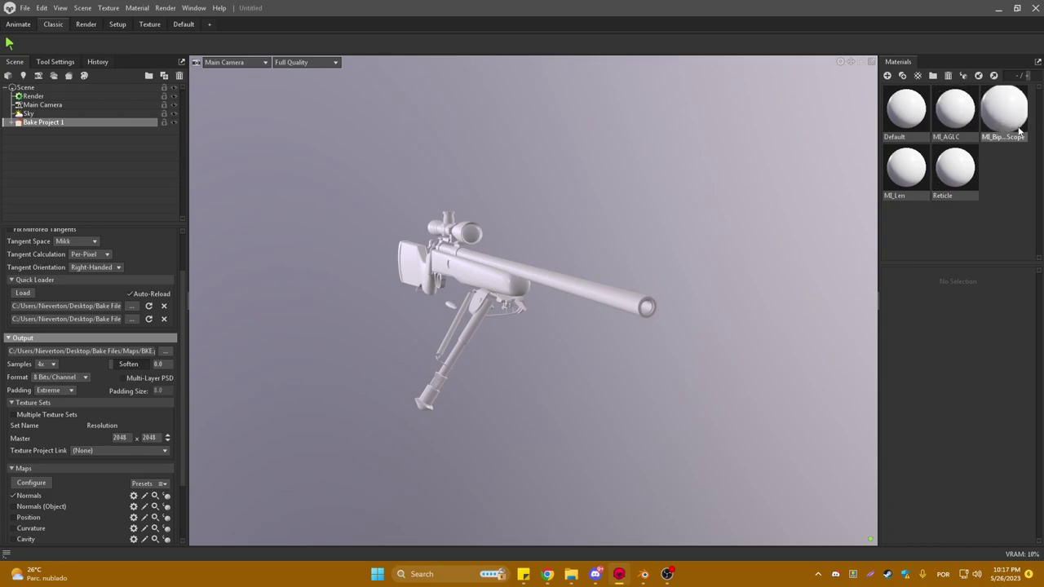
Enable Multiple Texture Sets and exclude the MI_Len texture set from the bake
{"action": "left_click", "coordinate": [40, 420]}
{"action": "scroll", "coordinate": [109, 444], "scroll_direction": "down", "scroll_amount": 1}
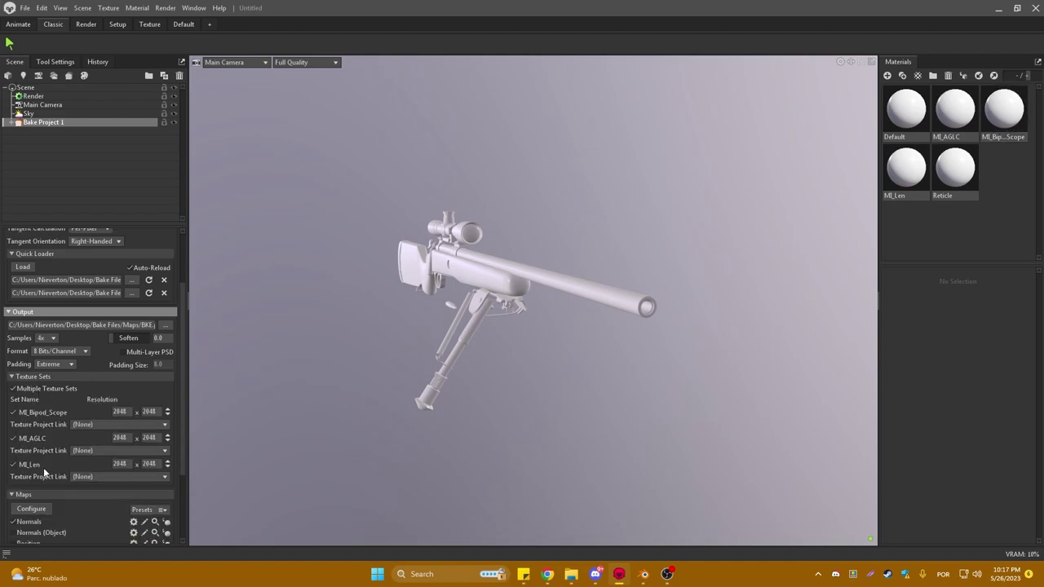
{"action": "left_click", "coordinate": [14, 465]}
Toggle the bake project's high/low mesh display to inspect the rifle meshes in the viewport
{"action": "scroll", "coordinate": [450, 229], "scroll_direction": "up", "scroll_amount": 2}
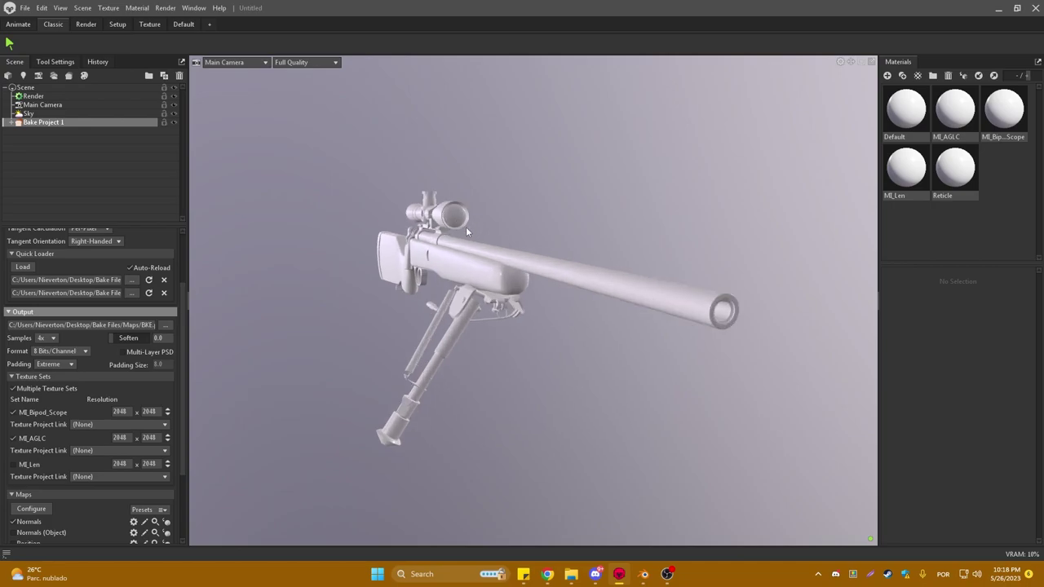
{"action": "scroll", "coordinate": [465, 227], "scroll_direction": "up", "scroll_amount": 3}
{"action": "scroll", "coordinate": [144, 307], "scroll_direction": "up", "scroll_amount": 2}
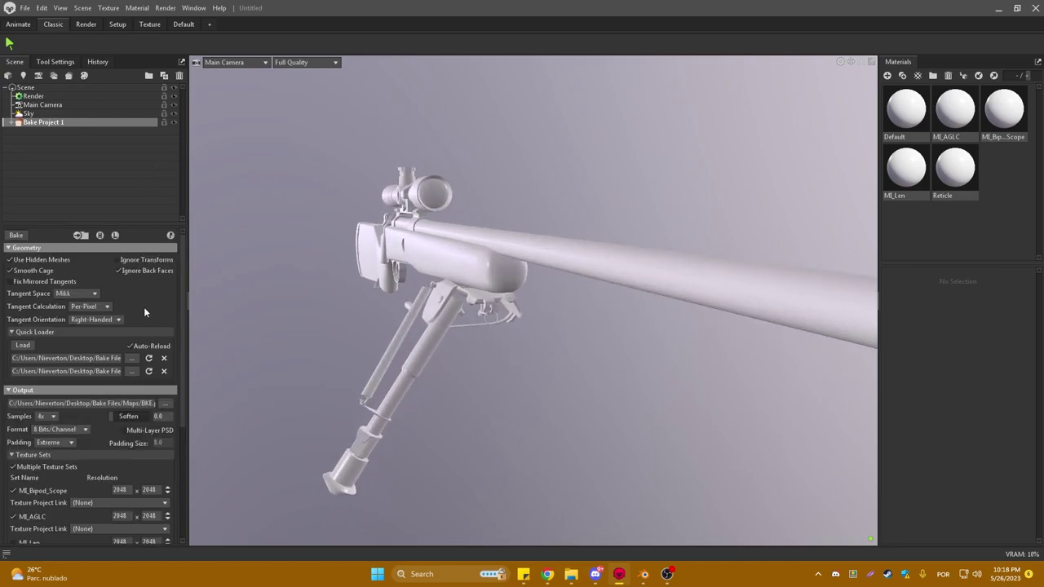
{"action": "left_click", "coordinate": [115, 236]}
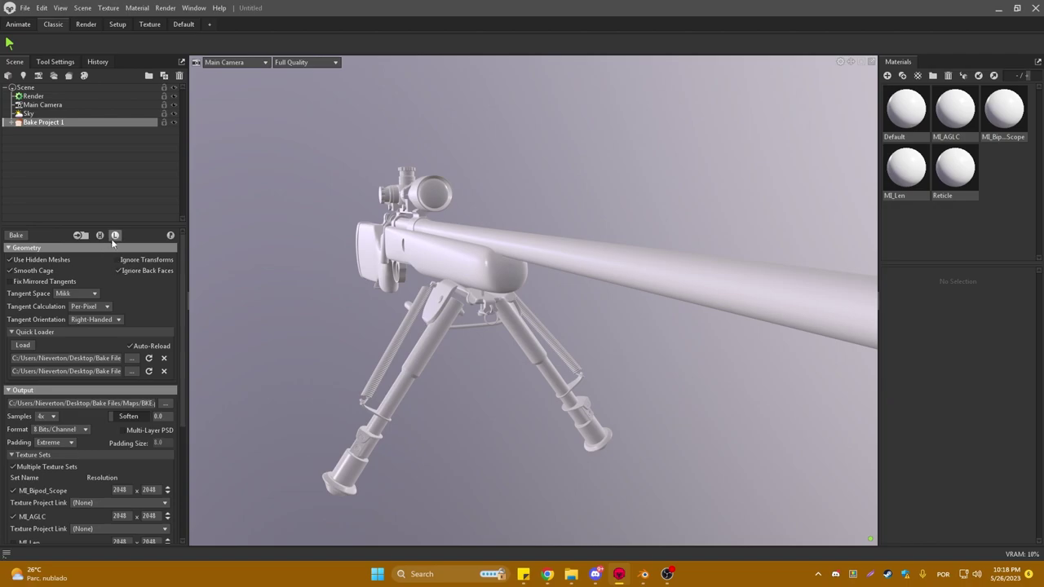
{"action": "left_click", "coordinate": [115, 236]}
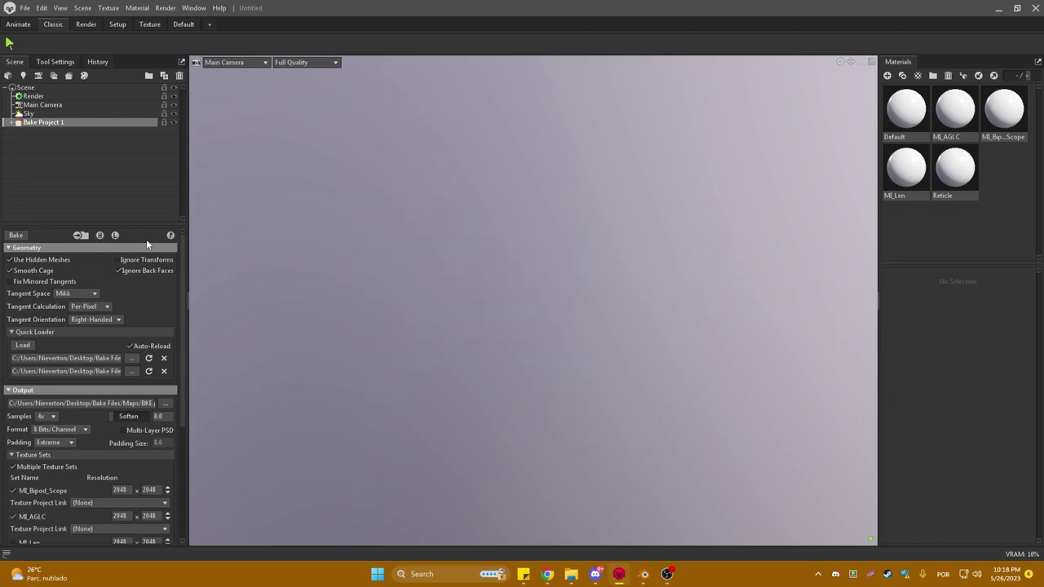
{"action": "left_click", "coordinate": [115, 236]}
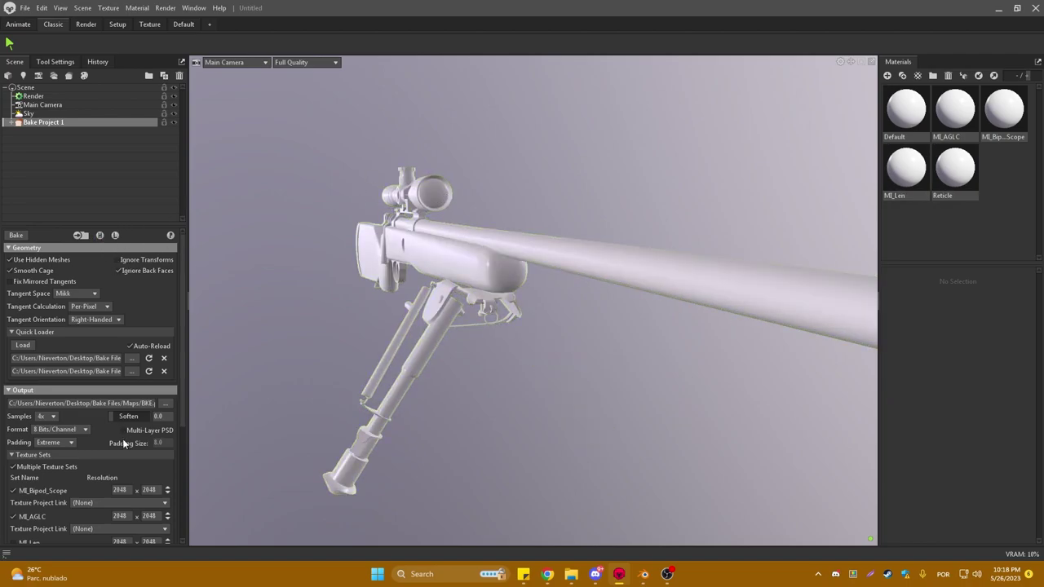
{"action": "scroll", "coordinate": [124, 443], "scroll_direction": "down", "scroll_amount": 3}
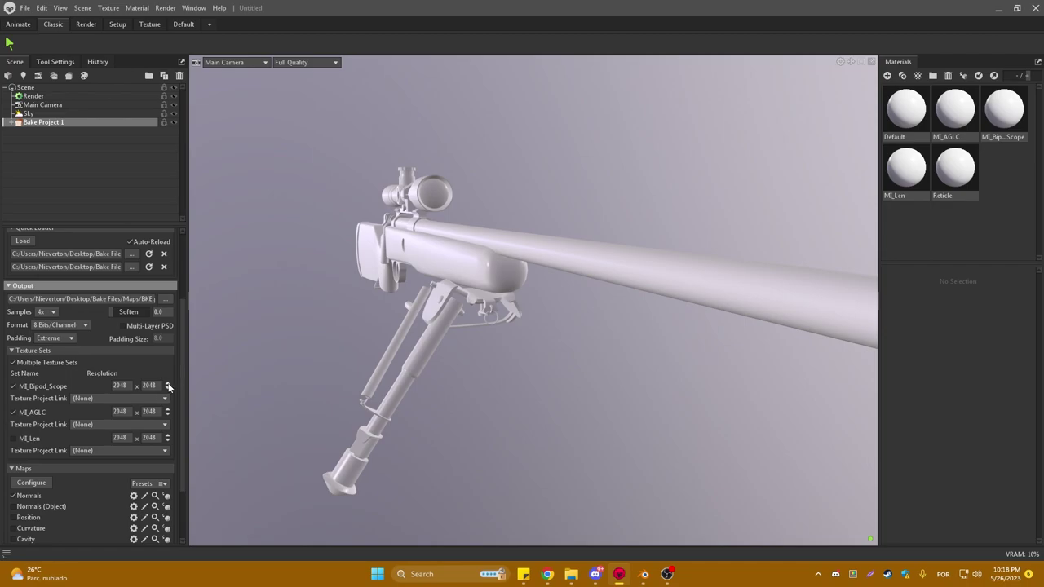
{"action": "left_click", "coordinate": [169, 385]}
{"action": "left_click", "coordinate": [168, 410]}
{"action": "left_click", "coordinate": [168, 415]}
{"action": "scroll", "coordinate": [98, 385], "scroll_direction": "down", "scroll_amount": 3}
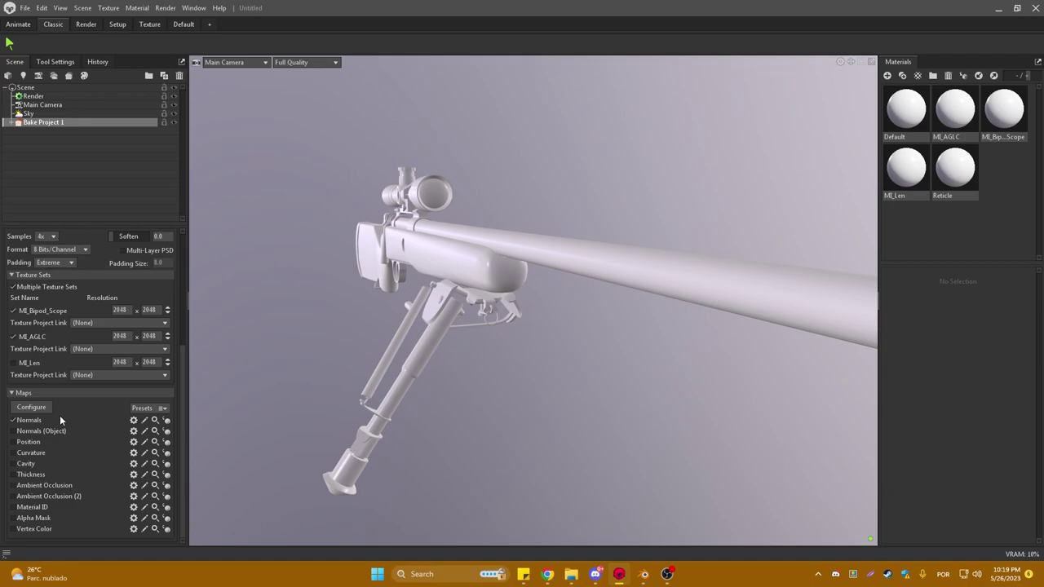
{"action": "left_click", "coordinate": [44, 407]}
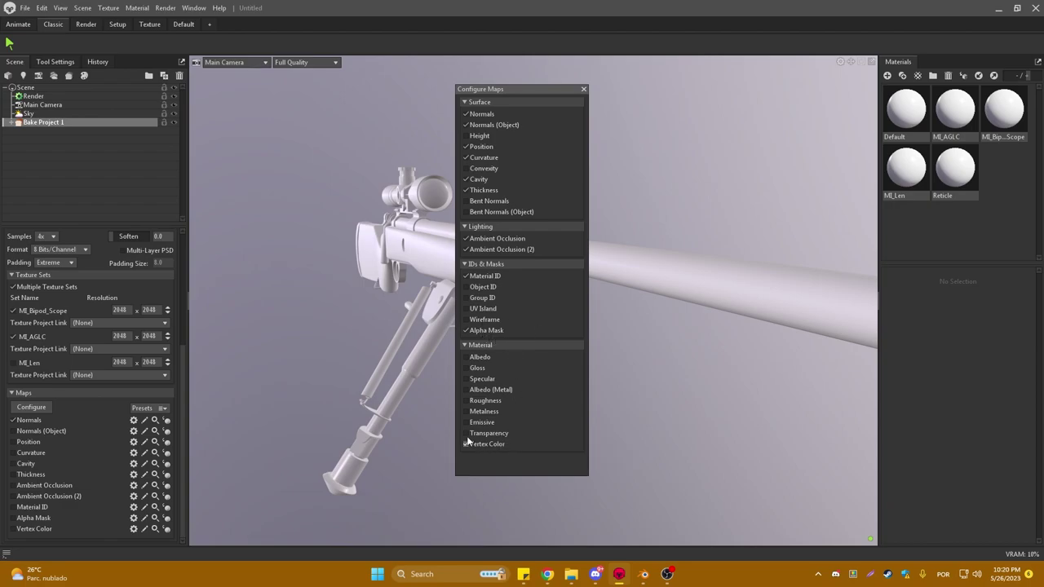
{"action": "left_click", "coordinate": [584, 90]}
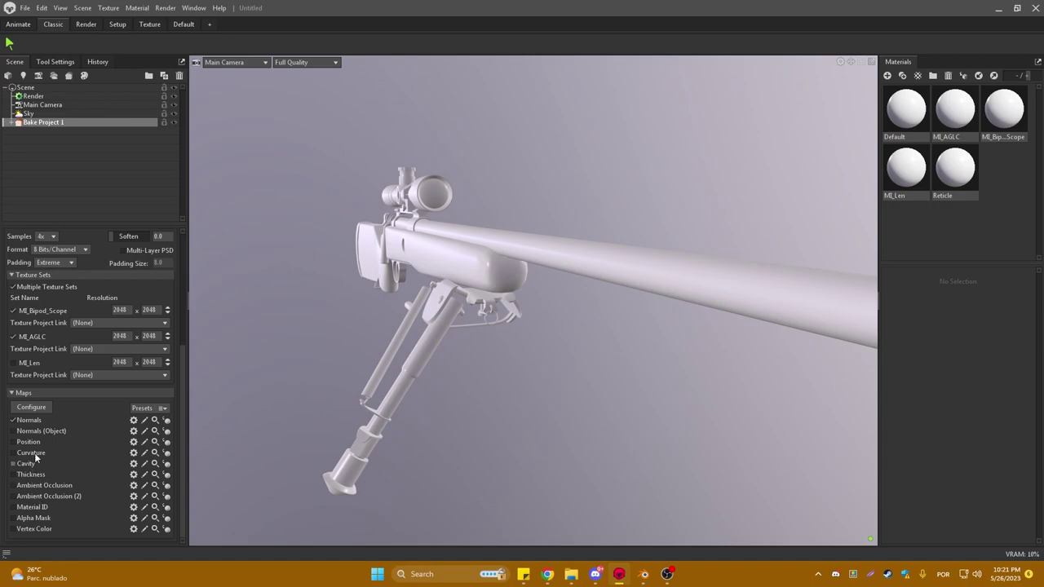
Check the map presets, then inspect the Normals settings' Normal suffix with Flip Y enabled
{"action": "left_click", "coordinate": [139, 409]}
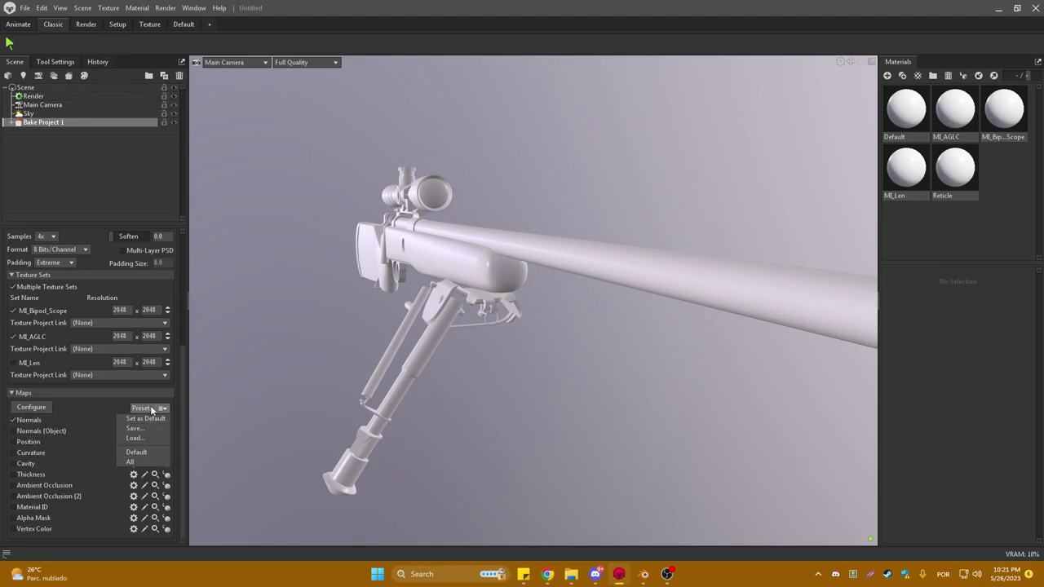
{"action": "left_click", "coordinate": [133, 408]}
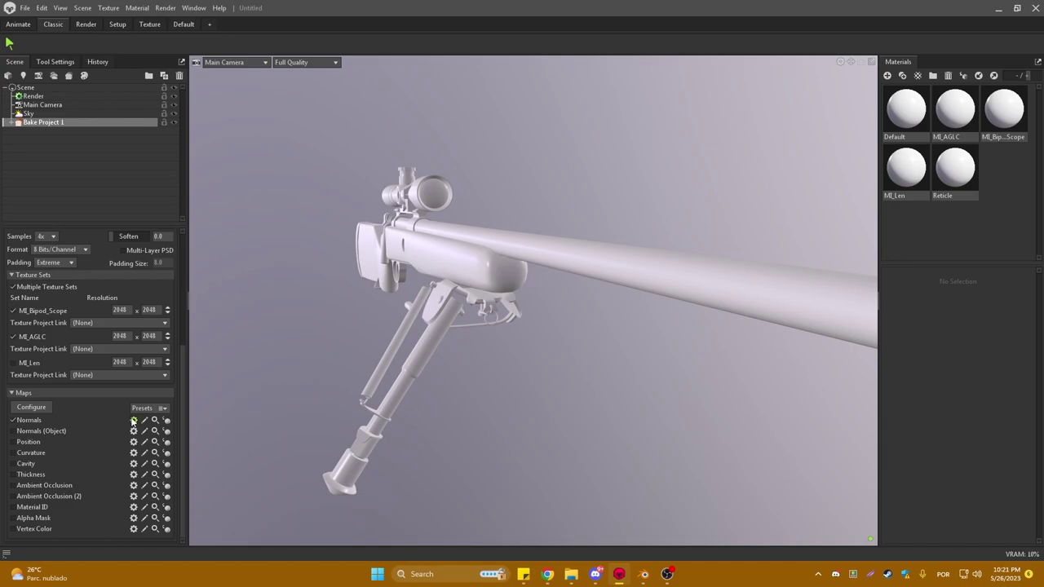
{"action": "left_click", "coordinate": [134, 420]}
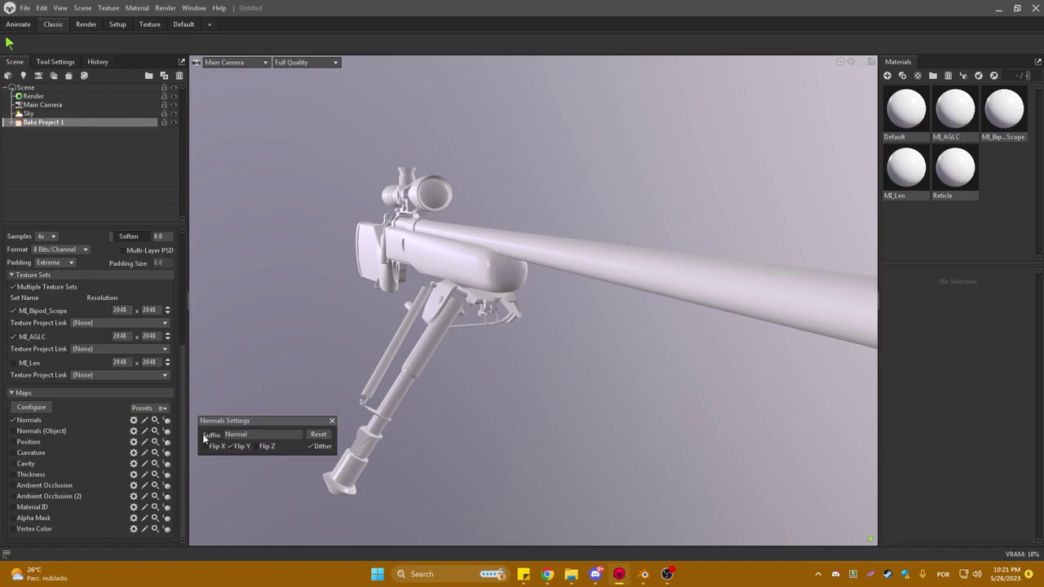
{"action": "left_click", "coordinate": [257, 434]}
{"action": "left_click", "coordinate": [134, 419]}
{"action": "left_click", "coordinate": [283, 436]}
{"action": "left_click_drag", "start_coordinate": [236, 430], "coordinate": [239, 401]}
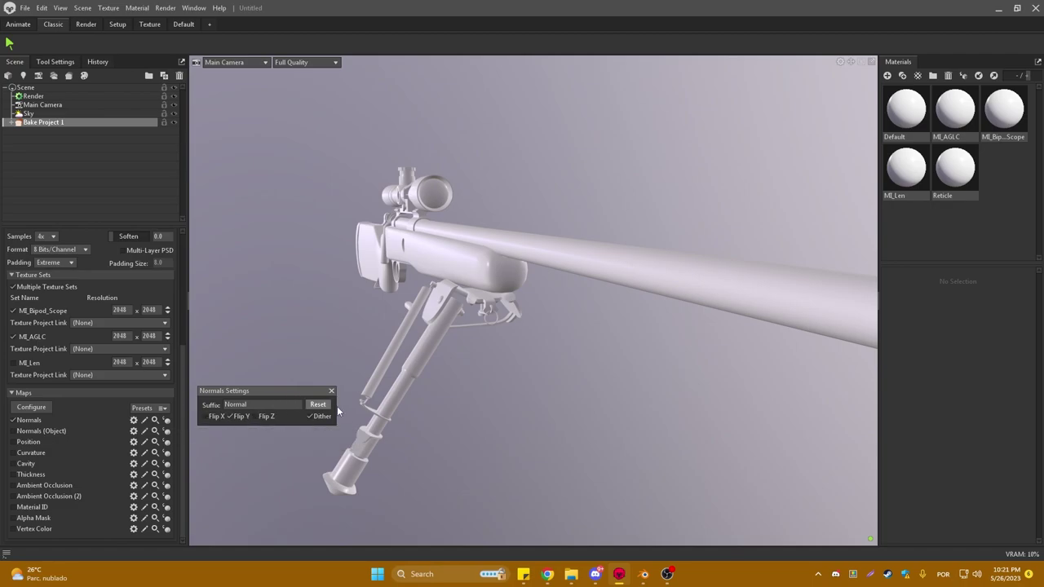
Review the Tangent Orientation options and keep it Right-Handed with Mikk, Per-Pixel tangents
{"action": "scroll", "coordinate": [163, 396], "scroll_direction": "up", "scroll_amount": 4}
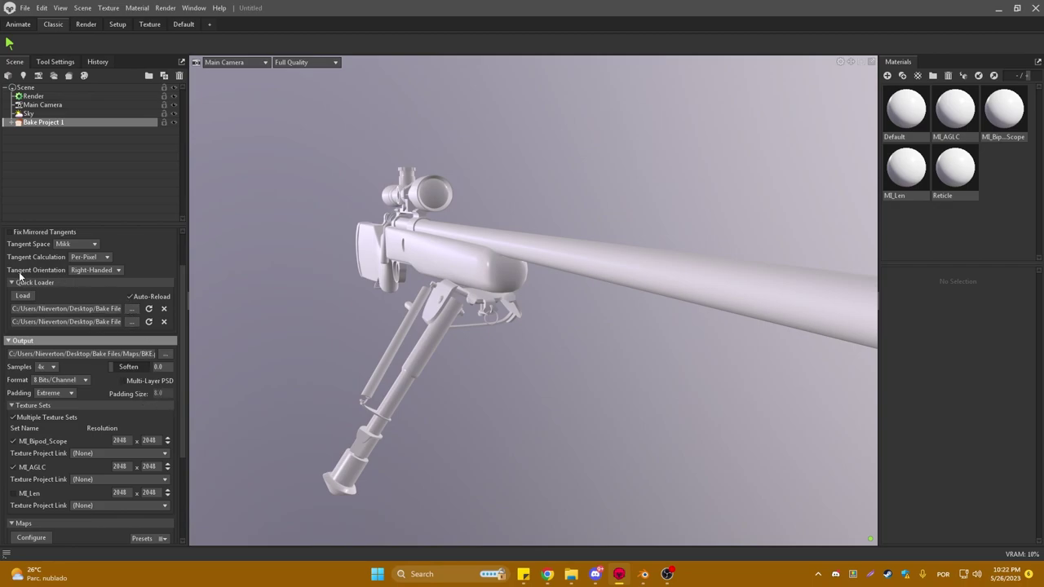
{"action": "left_click", "coordinate": [109, 273]}
{"action": "left_click", "coordinate": [138, 266]}
{"action": "left_click", "coordinate": [111, 271]}
{"action": "left_click", "coordinate": [113, 272]}
{"action": "scroll", "coordinate": [112, 277], "scroll_direction": "down", "scroll_amount": 2}
{"action": "scroll", "coordinate": [150, 343], "scroll_direction": "down", "scroll_amount": 2}
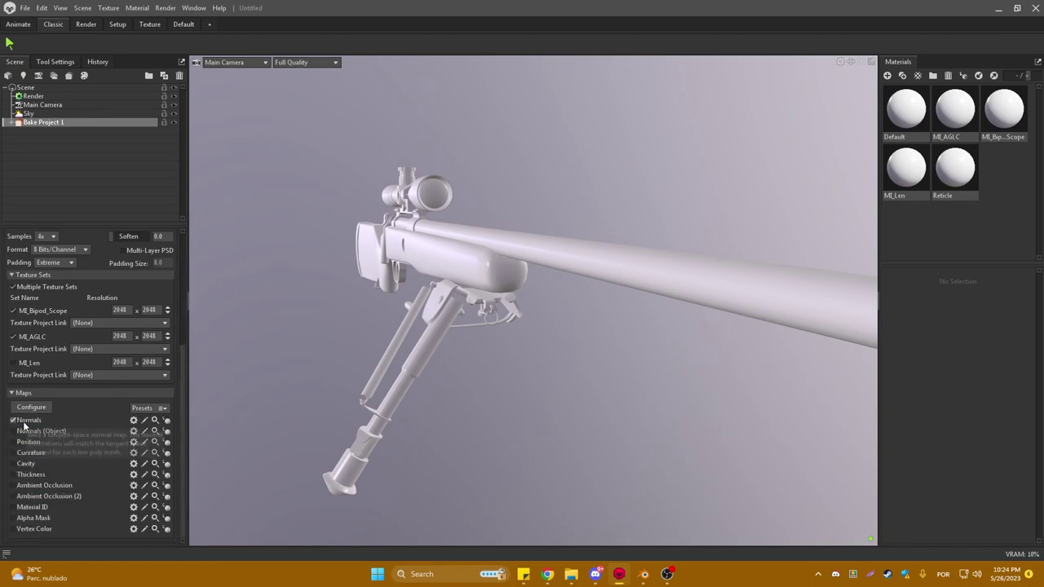
Review the Normals and Normals (Object) settings, then show MI_AGLC's material with its empty normal slot
{"action": "left_click", "coordinate": [134, 420]}
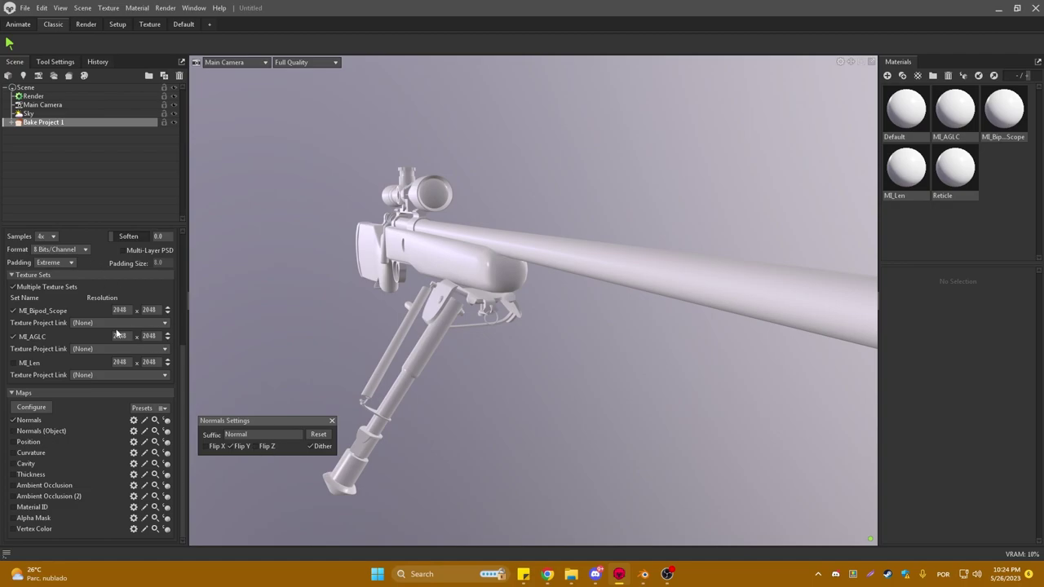
{"action": "scroll", "coordinate": [141, 273], "scroll_direction": "up", "scroll_amount": 4}
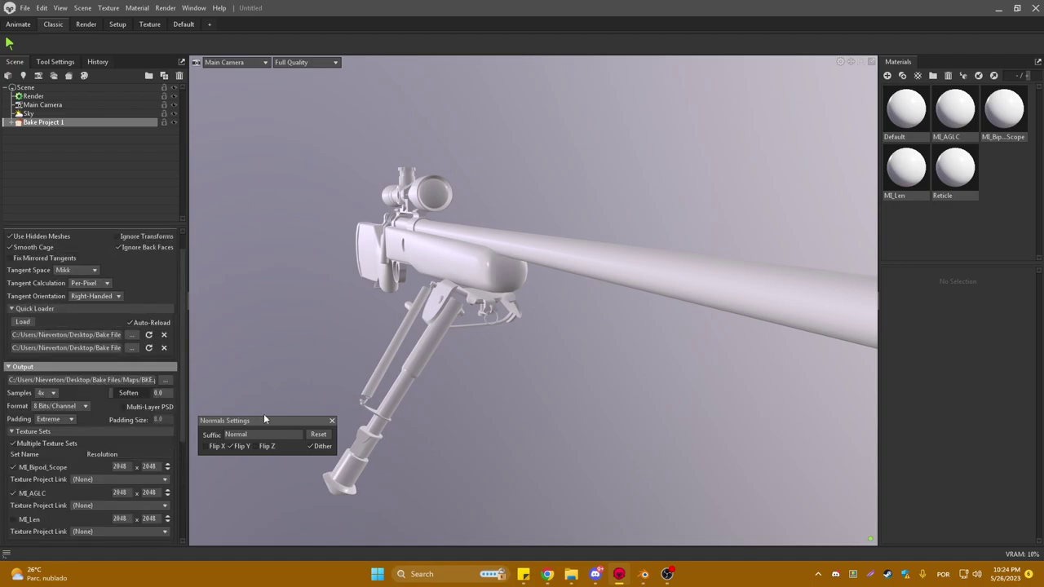
{"action": "left_click", "coordinate": [332, 422]}
{"action": "scroll", "coordinate": [114, 440], "scroll_direction": "down", "scroll_amount": 2}
{"action": "scroll", "coordinate": [146, 476], "scroll_direction": "down", "scroll_amount": 2}
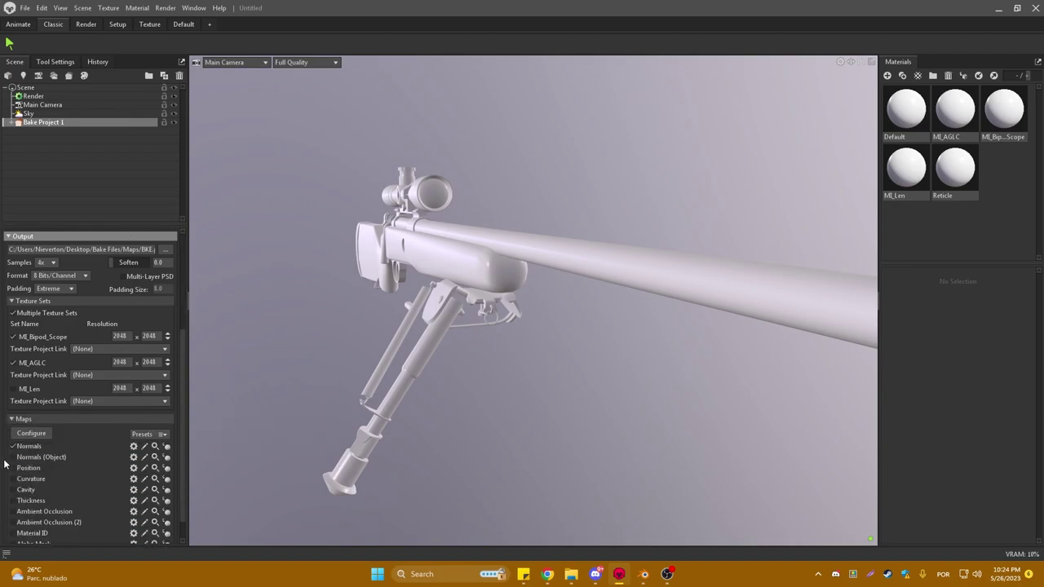
{"action": "left_click", "coordinate": [133, 457]}
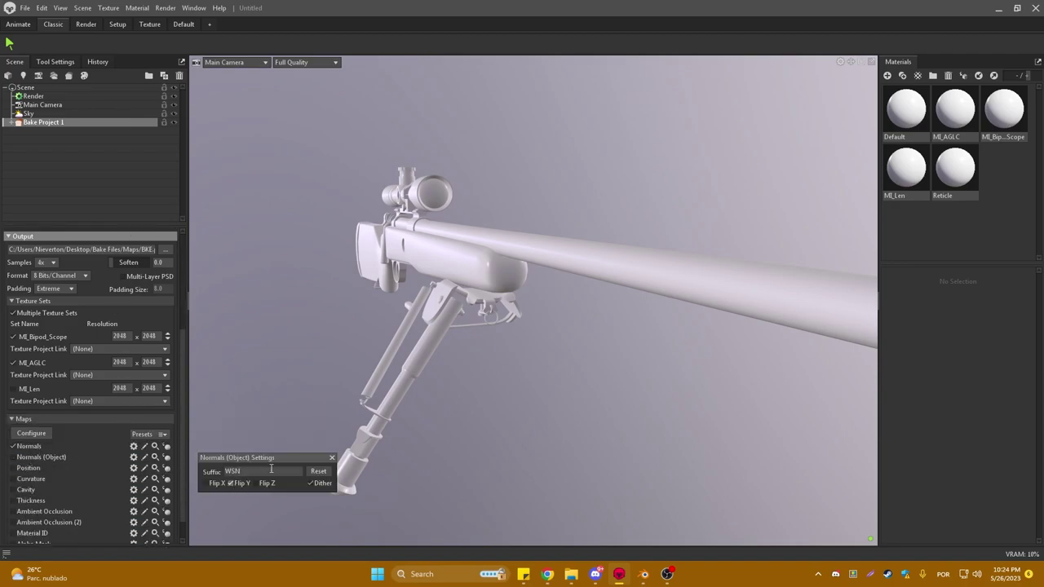
{"action": "left_click", "coordinate": [955, 110]}
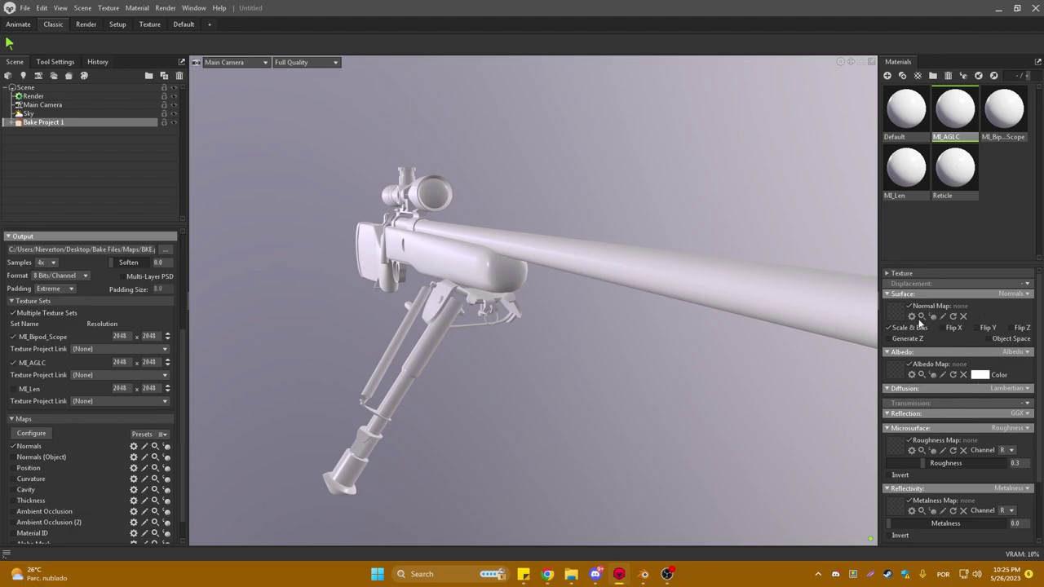
Scroll through the bake panel, then switch to the sniper rifle's Blender file showing the low-poly rifle
{"action": "scroll", "coordinate": [173, 466], "scroll_direction": "down", "scroll_amount": 1}
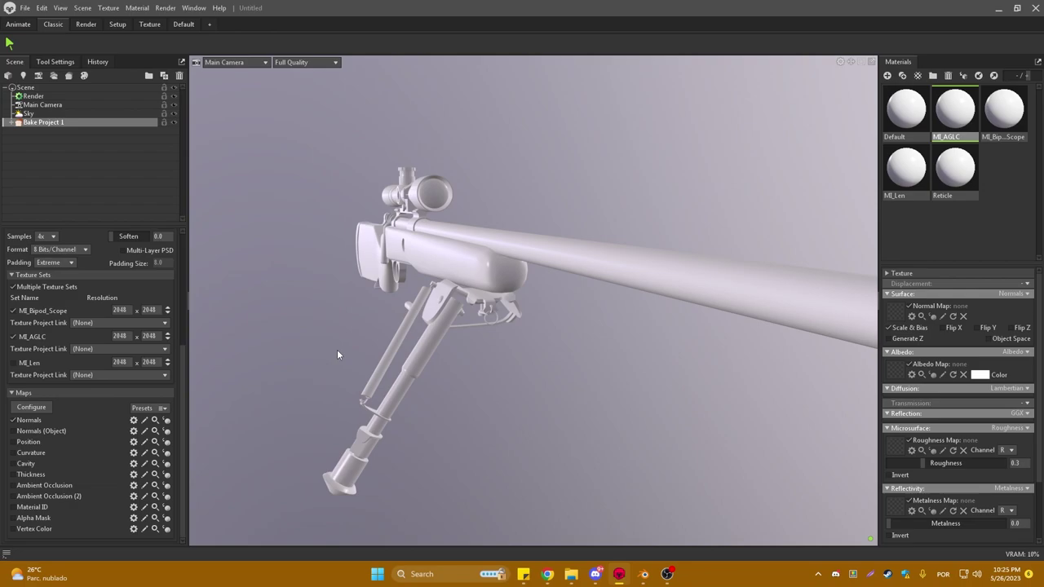
{"action": "scroll", "coordinate": [108, 341], "scroll_direction": "up", "scroll_amount": 6}
{"action": "scroll", "coordinate": [143, 389], "scroll_direction": "down", "scroll_amount": 2}
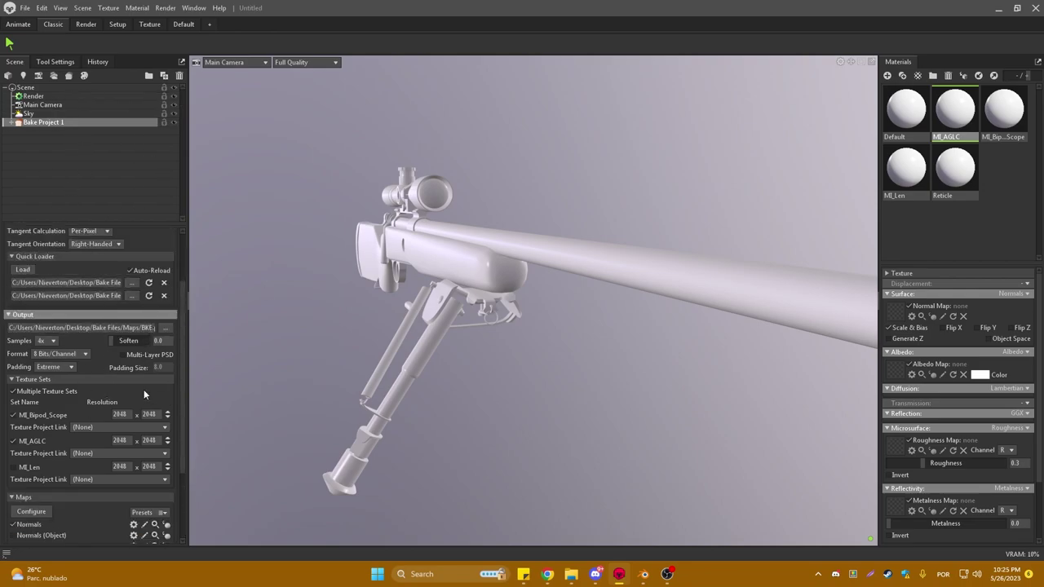
{"action": "scroll", "coordinate": [144, 389], "scroll_direction": "down", "scroll_amount": 3}
{"action": "scroll", "coordinate": [53, 465], "scroll_direction": "down", "scroll_amount": 1}
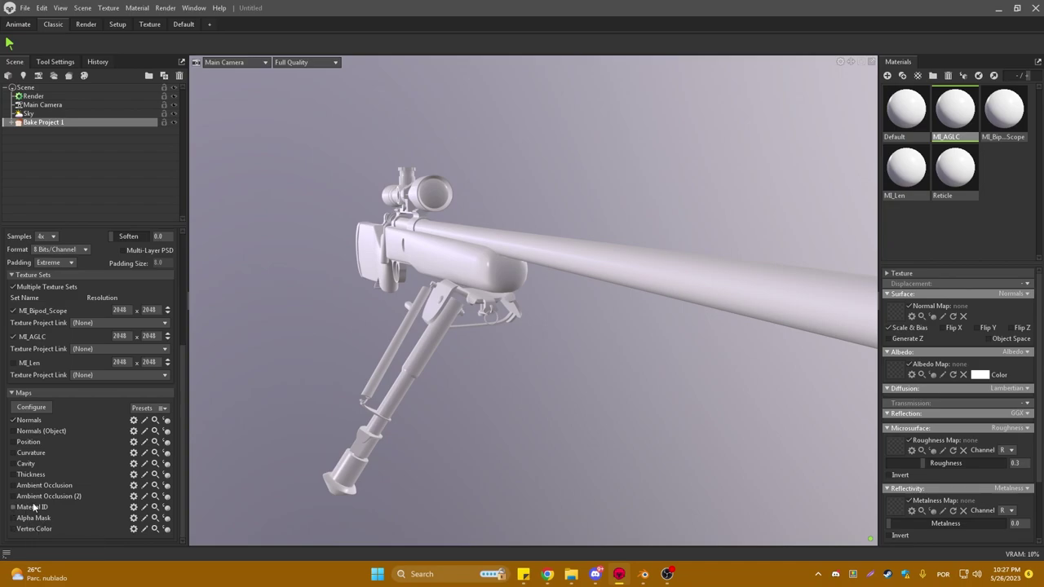
{"action": "mouse_move", "coordinate": [32, 508]}
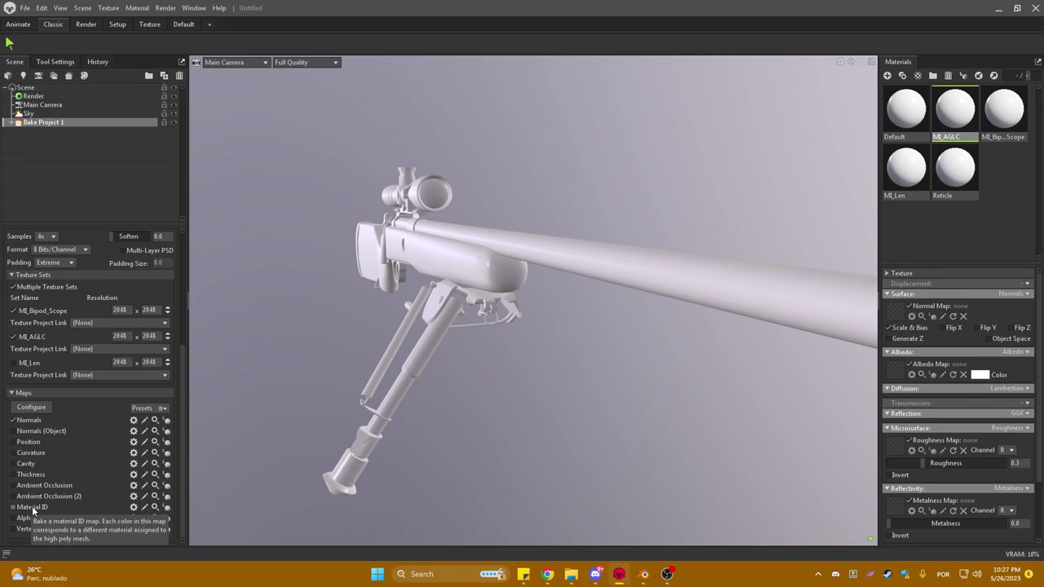
{"action": "left_click", "coordinate": [644, 573]}
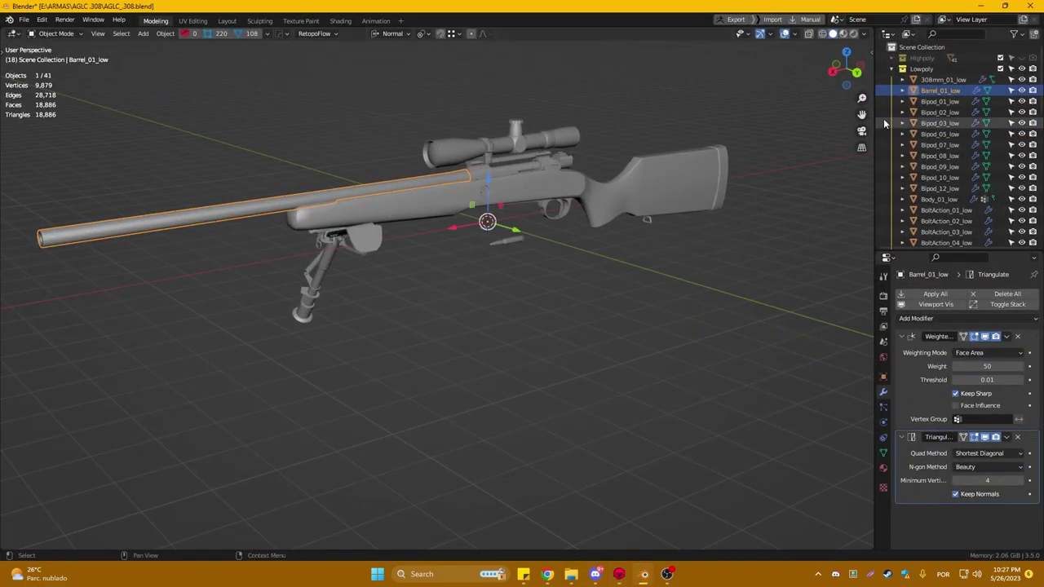
Collapse Lowpoly and hide it, showing the Highpoly rifle collection instead
{"action": "left_click", "coordinate": [892, 68]}
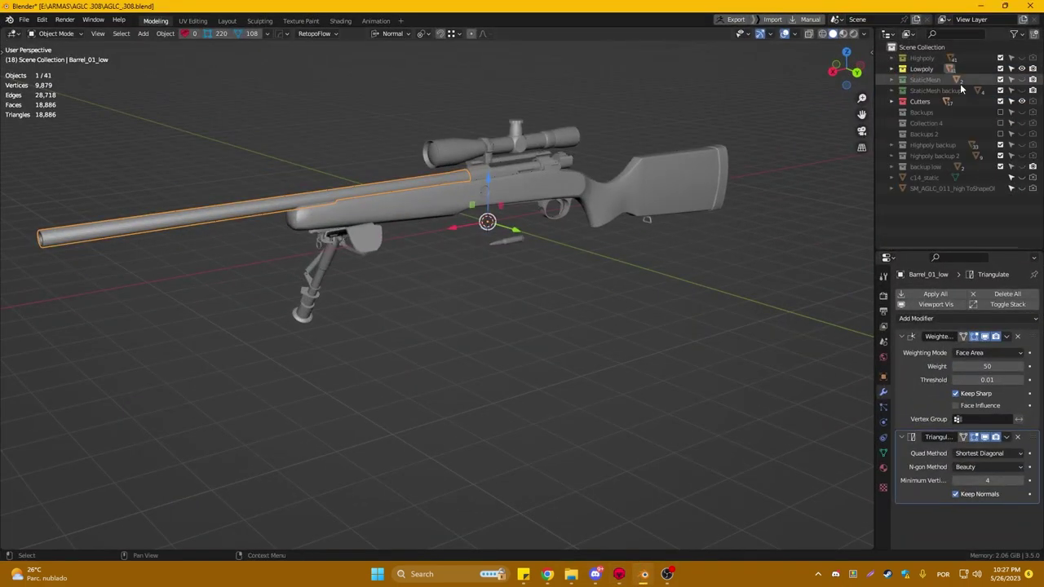
{"action": "left_click", "coordinate": [1022, 68]}
{"action": "left_click", "coordinate": [1023, 58]}
Set the viewport shading colour to Random and orbit to view the rifle's other side
{"action": "left_click", "coordinate": [864, 35]}
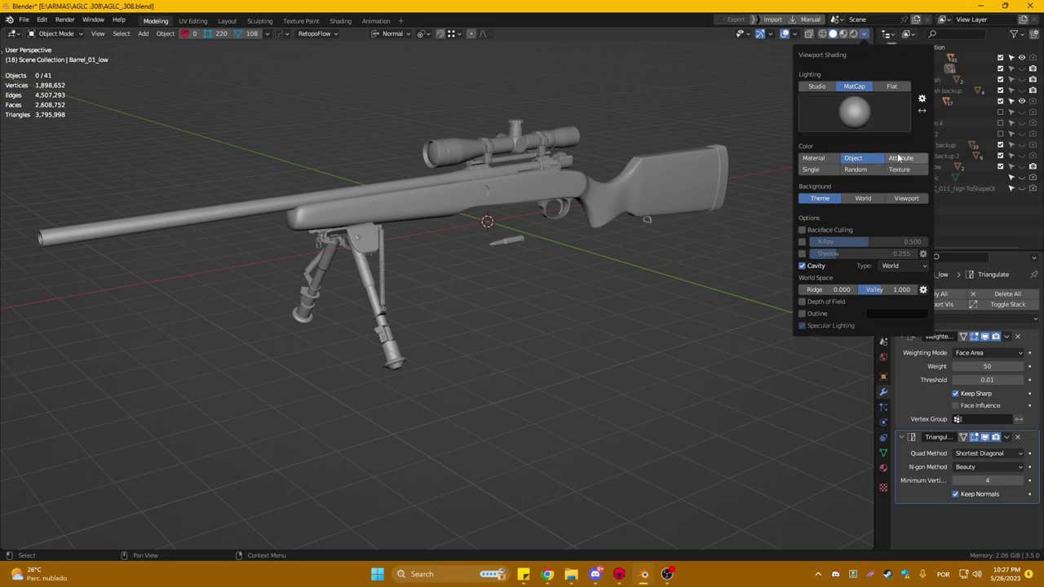
{"action": "left_click", "coordinate": [856, 169]}
{"action": "mouse_move", "coordinate": [426, 203]}
{"action": "middle_mouse_down"}
{"action": "mouse_move", "coordinate": [623, 203]}
{"action": "mouse_move", "coordinate": [466, 248]}
{"action": "mouse_move", "coordinate": [520, 246]}
{"action": "mouse_move", "coordinate": [508, 210]}
{"action": "middle_mouse_up"}
{"action": "scroll", "coordinate": [433, 196], "scroll_direction": "up", "scroll_amount": 4}
{"action": "mouse_move", "coordinate": [355, 180]}
{"action": "middle_mouse_down"}
{"action": "mouse_move", "coordinate": [471, 193]}
{"action": "mouse_move", "coordinate": [438, 190]}
{"action": "mouse_move", "coordinate": [449, 170]}
{"action": "middle_mouse_up"}
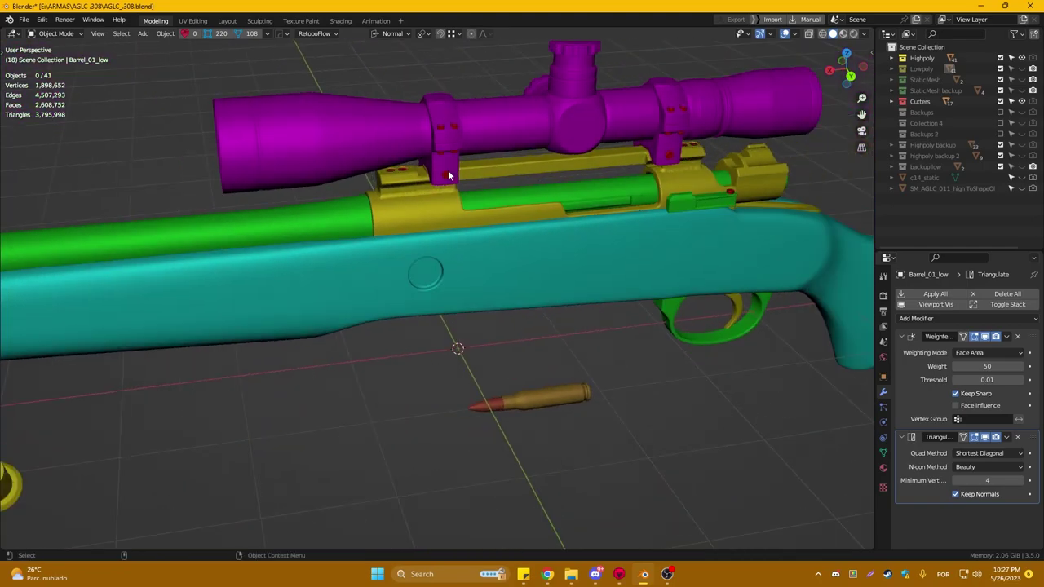
{"action": "middle_click_drag", "start_coordinate": [448, 175], "coordinate": [478, 170]}
{"action": "scroll", "coordinate": [550, 253], "scroll_direction": "up", "scroll_amount": 3}
{"action": "scroll", "coordinate": [612, 204], "scroll_direction": "up", "scroll_amount": 3}
{"action": "scroll", "coordinate": [569, 228], "scroll_direction": "down", "scroll_amount": 3}
{"action": "mouse_move", "coordinate": [569, 228]}
{"action": "middle_mouse_down"}
{"action": "mouse_move", "coordinate": [469, 251]}
{"action": "mouse_move", "coordinate": [373, 192]}
{"action": "mouse_move", "coordinate": [471, 200]}
{"action": "mouse_move", "coordinate": [359, 222]}
{"action": "mouse_move", "coordinate": [381, 166]}
{"action": "mouse_move", "coordinate": [509, 213]}
{"action": "mouse_move", "coordinate": [355, 261]}
{"action": "middle_mouse_up"}
{"action": "scroll", "coordinate": [367, 195], "scroll_direction": "down", "scroll_amount": 3}
{"action": "scroll", "coordinate": [508, 214], "scroll_direction": "down", "scroll_amount": 3}
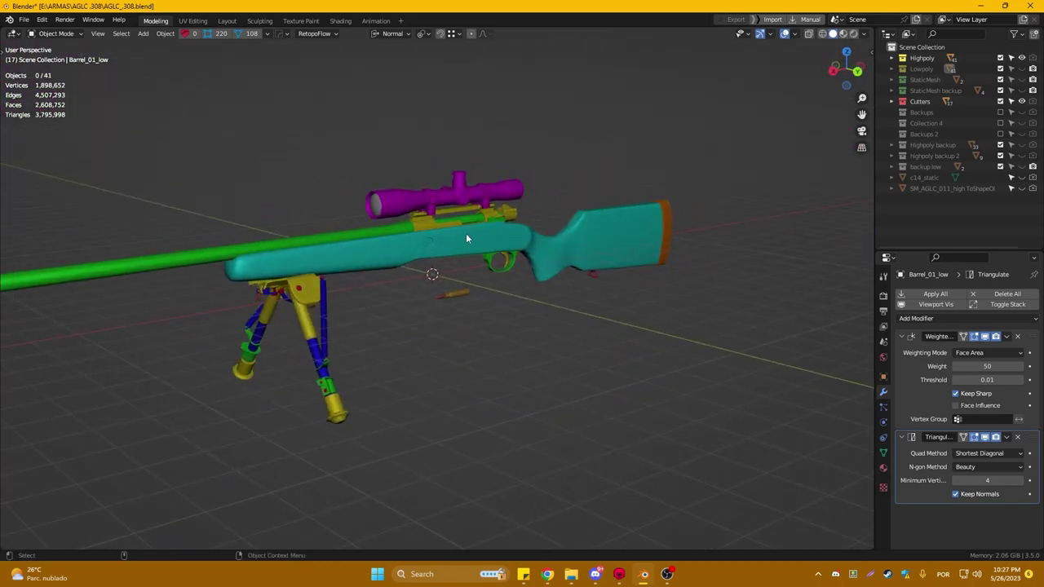
{"action": "scroll", "coordinate": [473, 310], "scroll_direction": "up", "scroll_amount": 6}
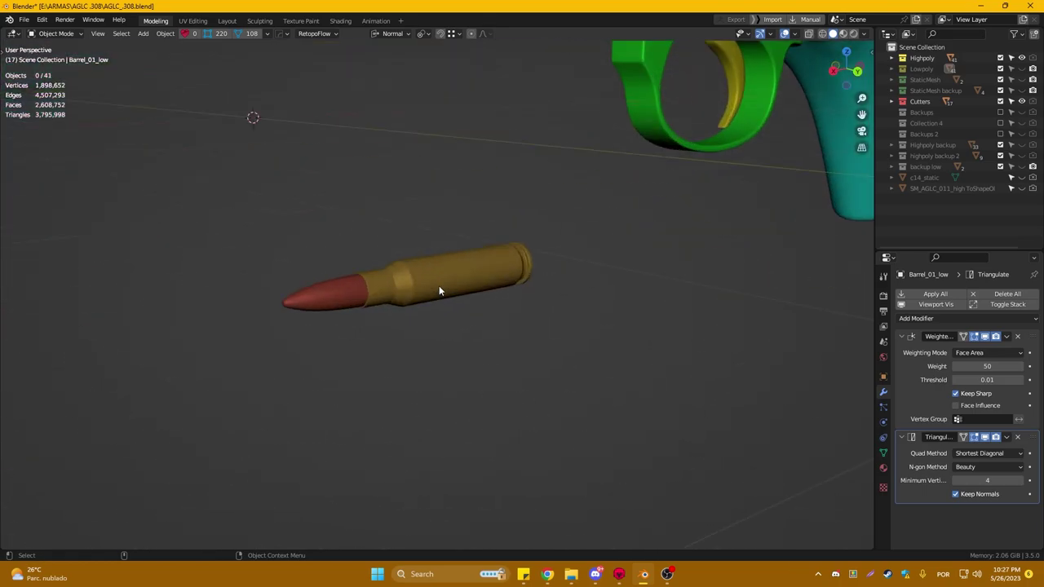
{"action": "mouse_move", "coordinate": [348, 280]}
{"action": "middle_mouse_down"}
{"action": "mouse_move", "coordinate": [522, 296]}
{"action": "mouse_move", "coordinate": [460, 348]}
{"action": "middle_mouse_up"}
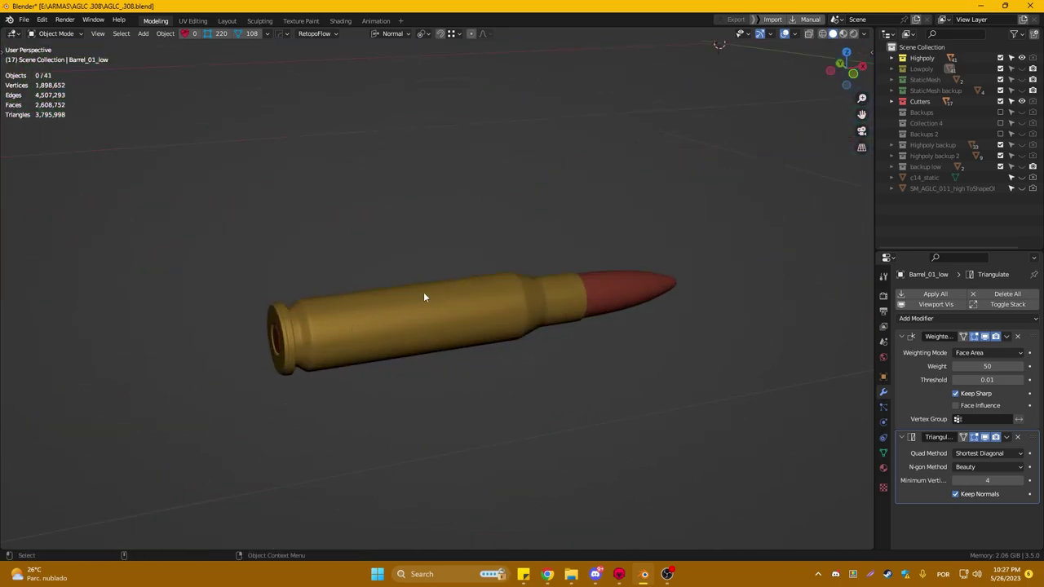
{"action": "scroll", "coordinate": [423, 297], "scroll_direction": "down", "scroll_amount": 5}
{"action": "scroll", "coordinate": [441, 328], "scroll_direction": "up", "scroll_amount": 3}
{"action": "scroll", "coordinate": [555, 329], "scroll_direction": "down", "scroll_amount": 5}
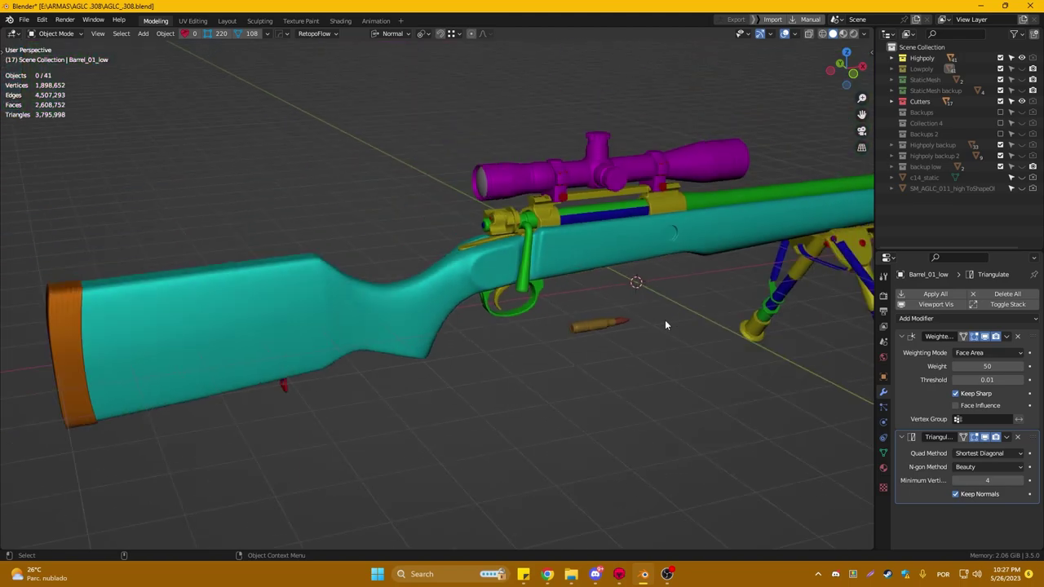
{"action": "middle_click_drag", "start_coordinate": [664, 320], "coordinate": [367, 335]}
{"action": "scroll", "coordinate": [571, 143], "scroll_direction": "up", "scroll_amount": 5}
{"action": "scroll", "coordinate": [550, 210], "scroll_direction": "up", "scroll_amount": 2}
{"action": "middle_click_drag", "start_coordinate": [551, 210], "coordinate": [556, 212]}
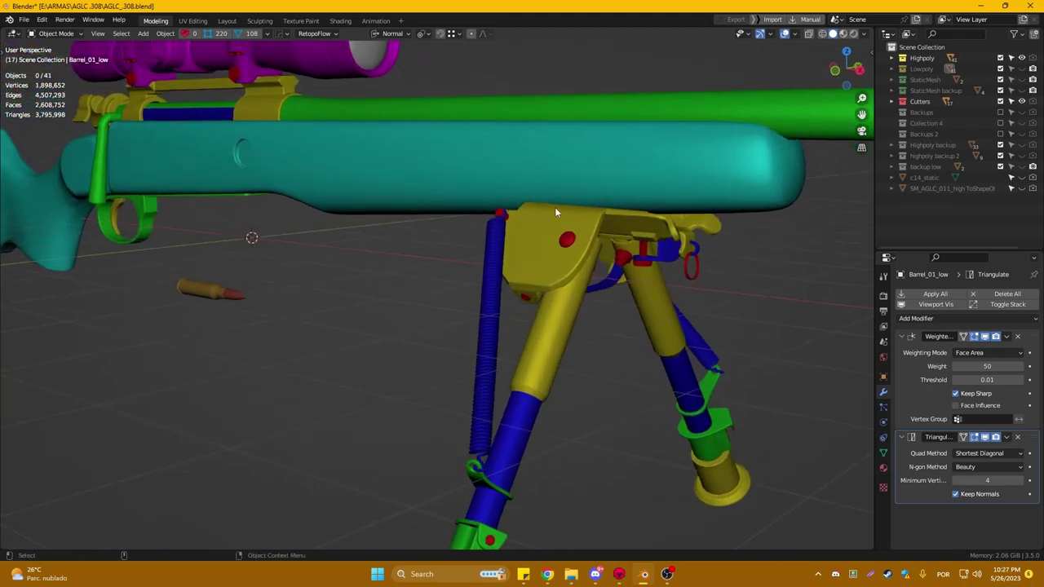
{"action": "scroll", "coordinate": [547, 276], "scroll_direction": "down", "scroll_amount": 5}
{"action": "middle_click_drag", "start_coordinate": [541, 265], "coordinate": [526, 350]}
{"action": "scroll", "coordinate": [526, 350], "scroll_direction": "up", "scroll_amount": 6}
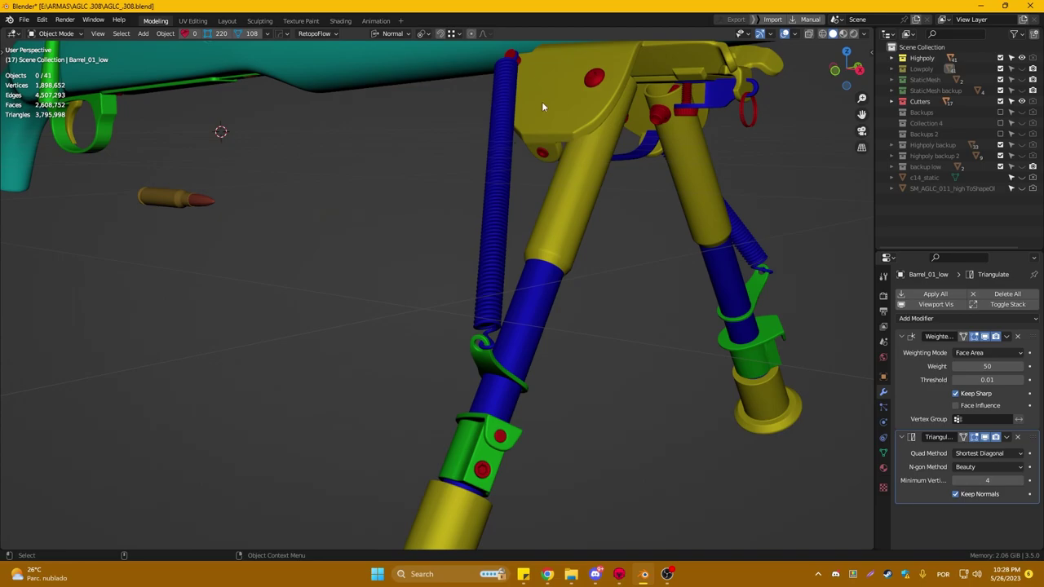
{"action": "scroll", "coordinate": [536, 315], "scroll_direction": "down", "scroll_amount": 6}
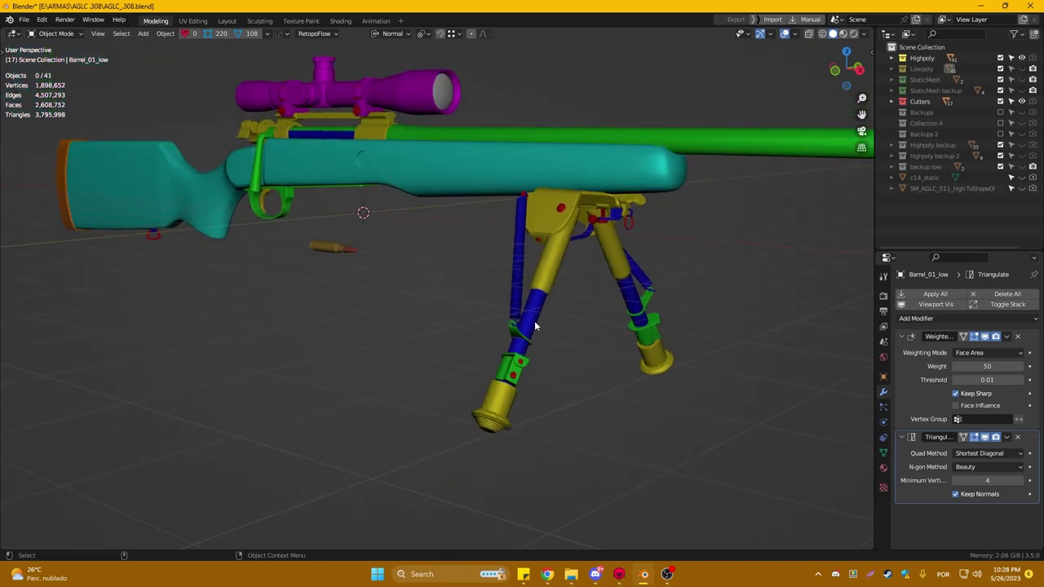
{"action": "scroll", "coordinate": [384, 263], "scroll_direction": "down", "scroll_amount": 2}
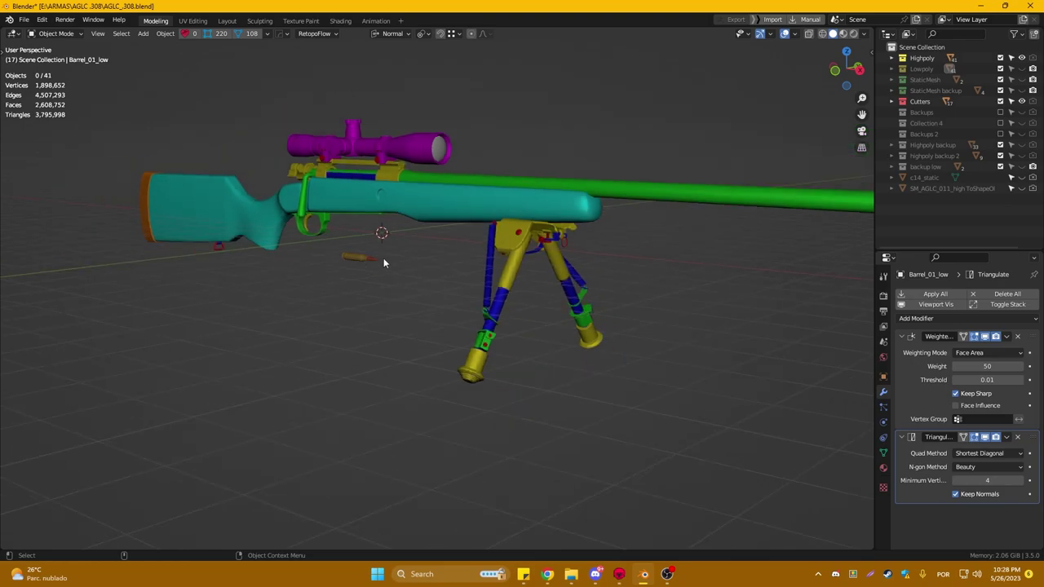
{"action": "mouse_move", "coordinate": [383, 262]}
{"action": "middle_mouse_down"}
{"action": "mouse_move", "coordinate": [391, 219]}
{"action": "mouse_move", "coordinate": [506, 300]}
{"action": "middle_mouse_up"}
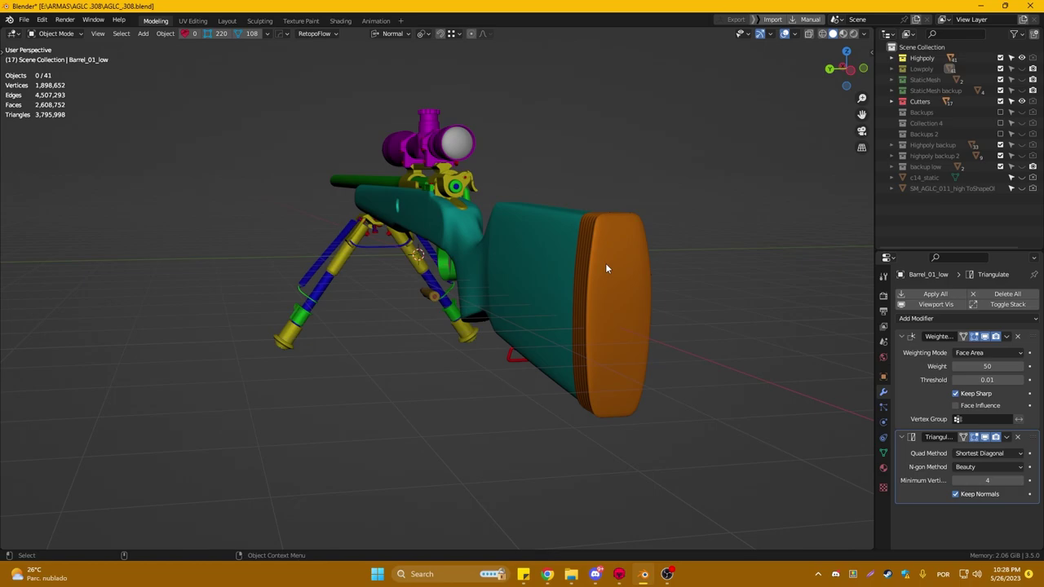
{"action": "middle_click_drag", "start_coordinate": [542, 130], "coordinate": [631, 138]}
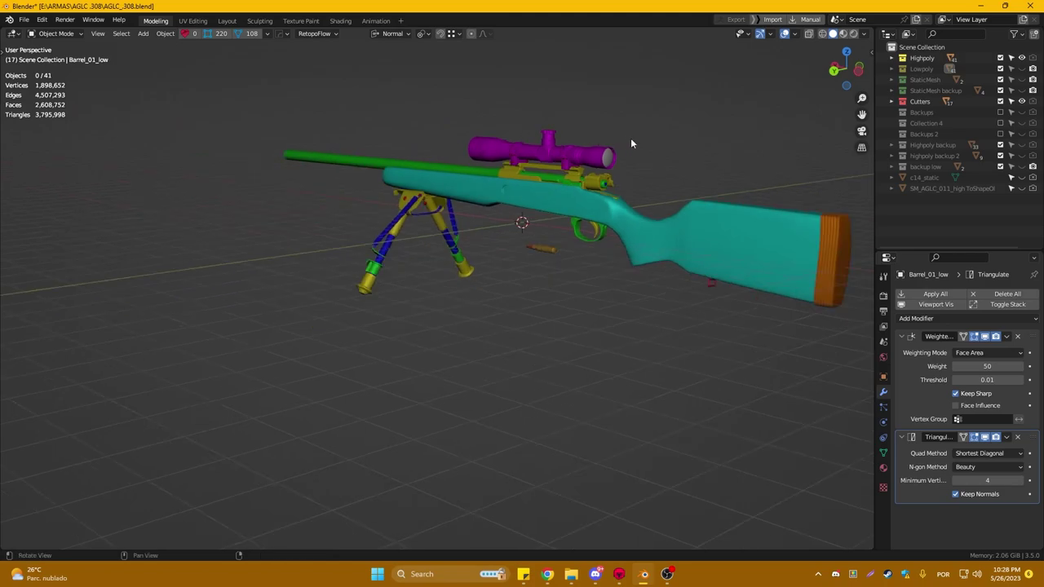
Inspect Body_01_high's viewport shading and material settings, then return to the Marmoset bake project
{"action": "left_click", "coordinate": [619, 574]}
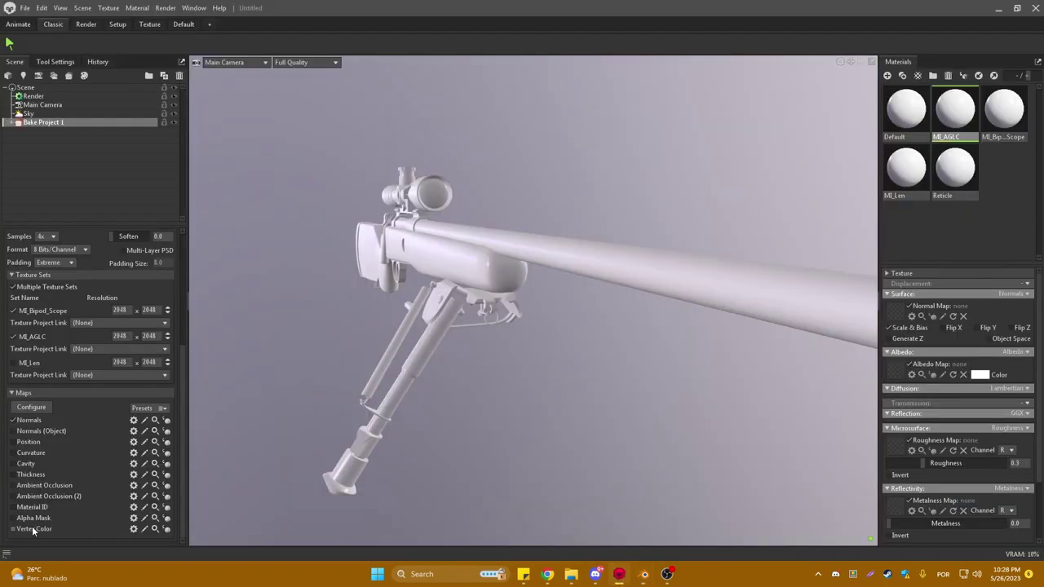
{"action": "left_click", "coordinate": [645, 574]}
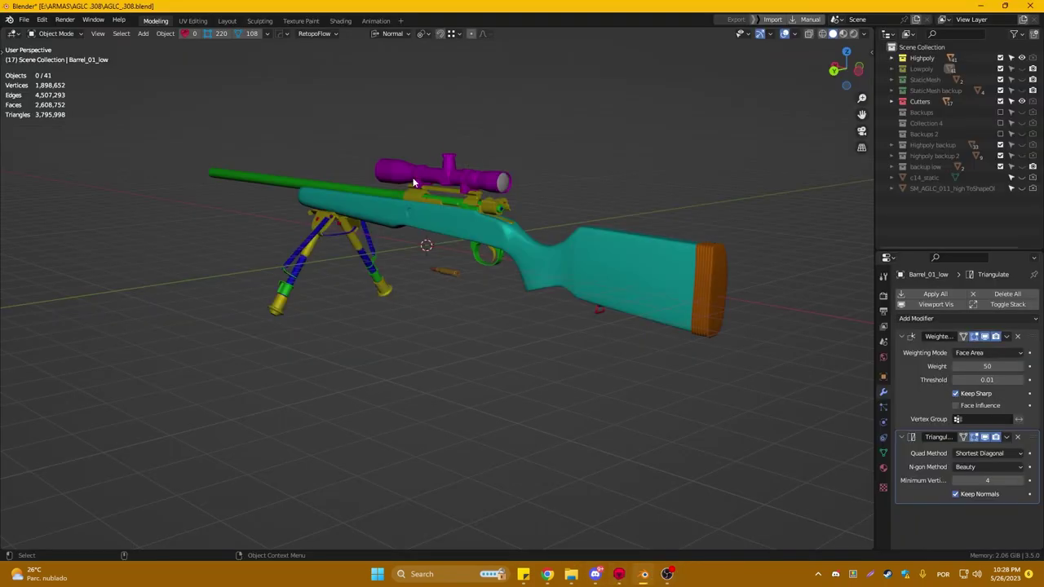
{"action": "left_click", "coordinate": [404, 220]}
{"action": "left_click", "coordinate": [864, 34]}
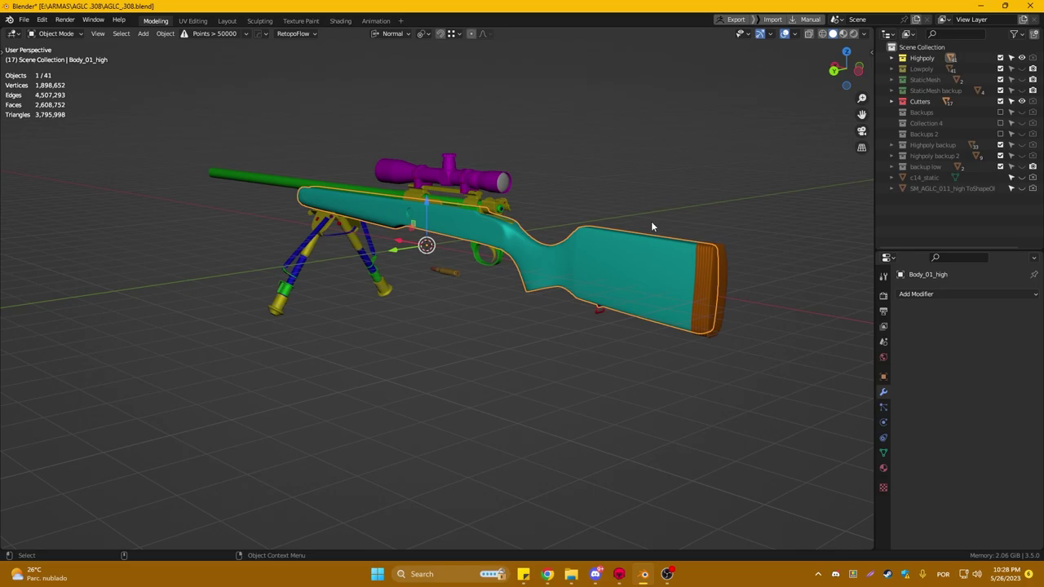
{"action": "left_click", "coordinate": [883, 468]}
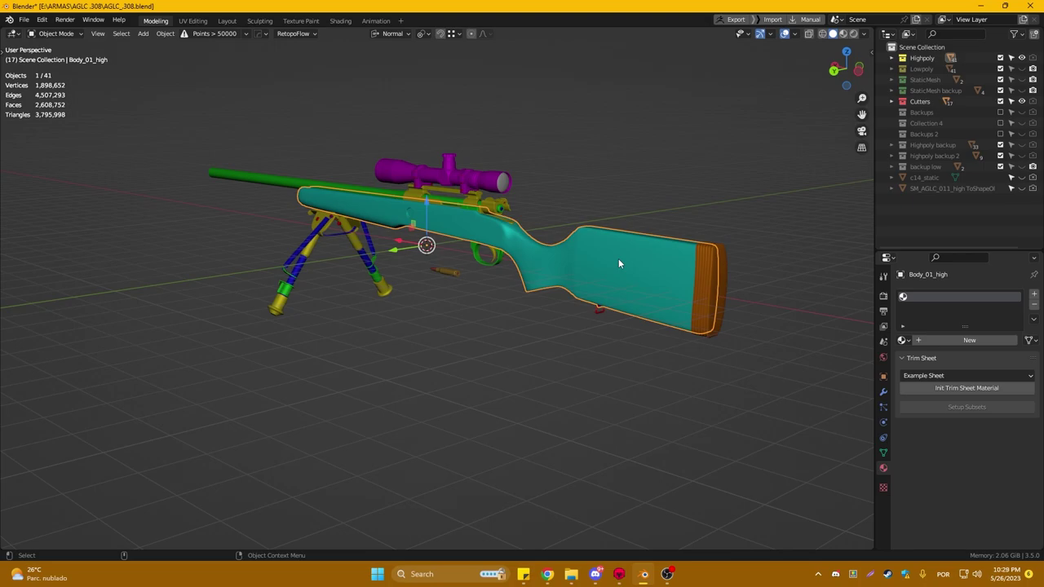
{"action": "left_click", "coordinate": [620, 575]}
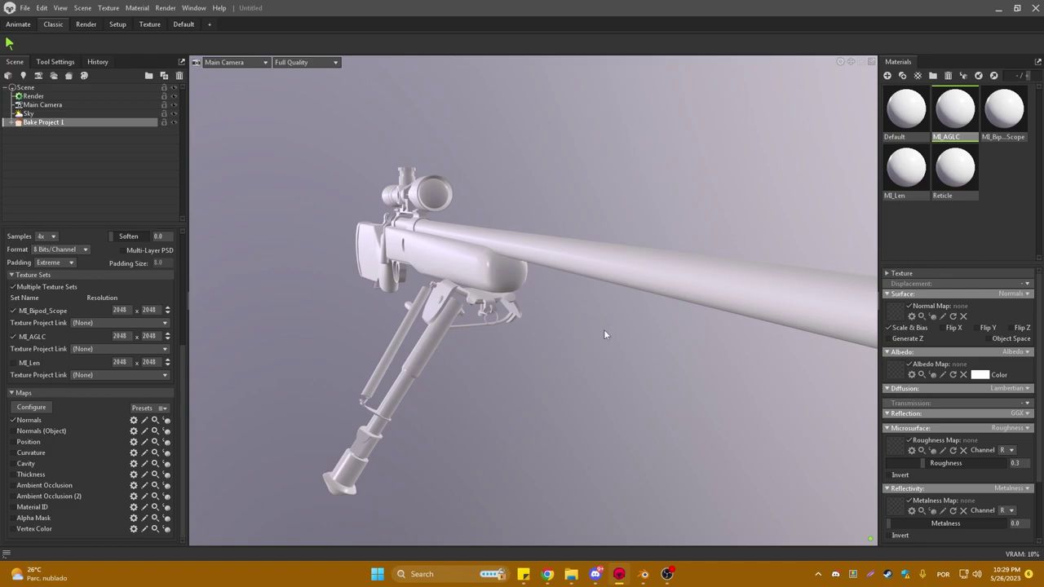
From a side view, bake the rifle's normal maps, producing BKE_MI_AGLC_Normal.png for MI_AGLC
{"action": "mouse_move", "coordinate": [604, 329]}
{"action": "left_mouse_down"}
{"action": "mouse_move", "coordinate": [511, 323]}
{"action": "mouse_move", "coordinate": [629, 329]}
{"action": "left_mouse_up"}
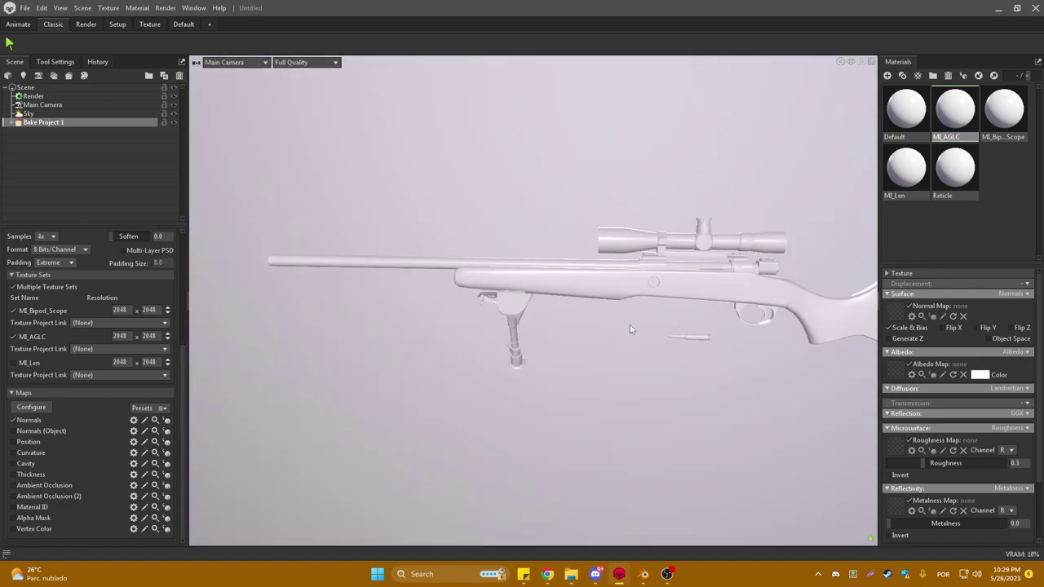
{"action": "scroll", "coordinate": [98, 445], "scroll_direction": "up", "scroll_amount": 2}
{"action": "scroll", "coordinate": [81, 450], "scroll_direction": "up", "scroll_amount": 2}
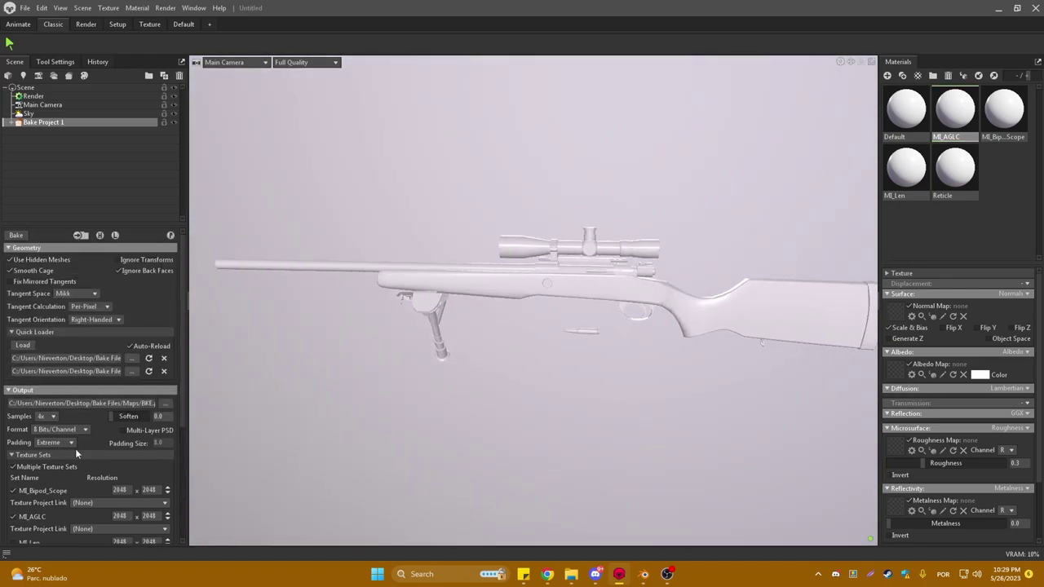
{"action": "scroll", "coordinate": [76, 454], "scroll_direction": "down", "scroll_amount": 3}
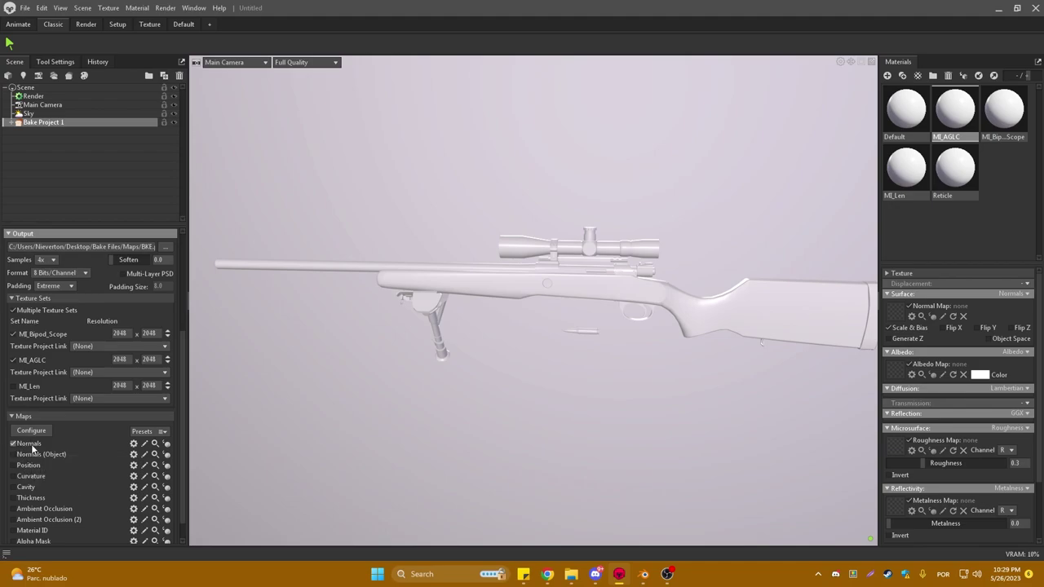
{"action": "scroll", "coordinate": [33, 450], "scroll_direction": "up", "scroll_amount": 2}
{"action": "scroll", "coordinate": [32, 452], "scroll_direction": "up", "scroll_amount": 1}
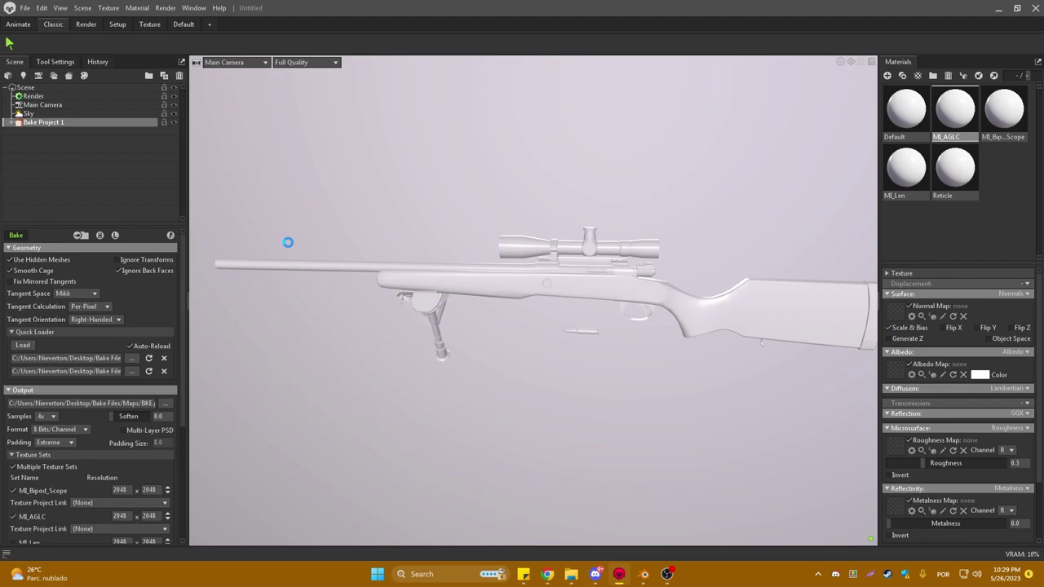
{"action": "left_click", "coordinate": [171, 237]}
{"action": "left_click", "coordinate": [652, 282]}
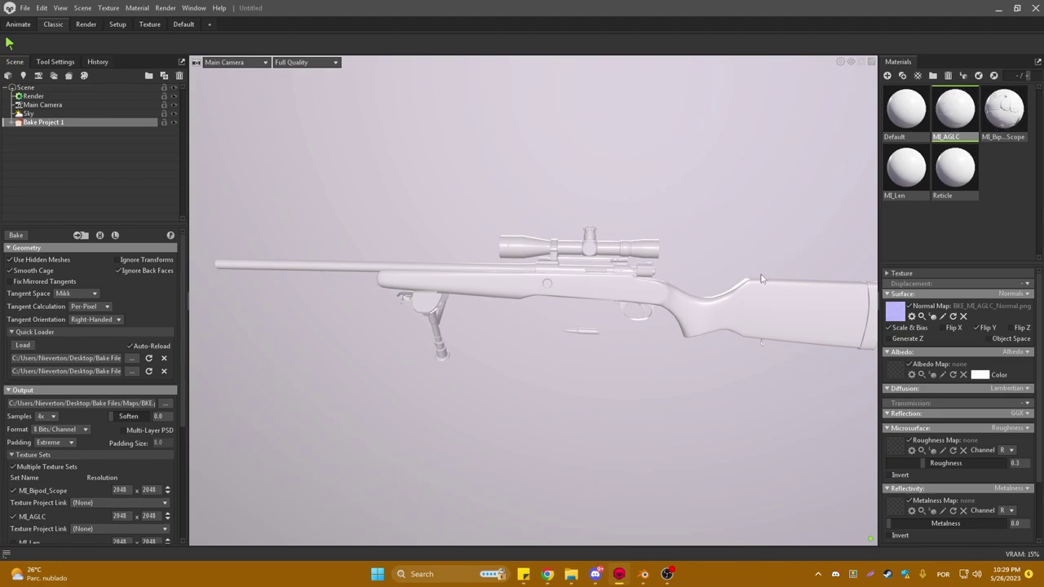
{"action": "scroll", "coordinate": [706, 249], "scroll_direction": "up", "scroll_amount": 2}
{"action": "left_click", "coordinate": [706, 248]}
{"action": "mouse_move", "coordinate": [716, 237]}
{"action": "left_mouse_down"}
{"action": "mouse_move", "coordinate": [434, 281]}
{"action": "mouse_move", "coordinate": [363, 317]}
{"action": "mouse_move", "coordinate": [316, 312]}
{"action": "mouse_move", "coordinate": [552, 214]}
{"action": "mouse_move", "coordinate": [627, 269]}
{"action": "left_mouse_up"}
{"action": "scroll", "coordinate": [433, 281], "scroll_direction": "up", "scroll_amount": 3}
{"action": "scroll", "coordinate": [317, 312], "scroll_direction": "up", "scroll_amount": 3}
{"action": "scroll", "coordinate": [556, 242], "scroll_direction": "up", "scroll_amount": 3}
{"action": "scroll", "coordinate": [616, 264], "scroll_direction": "up", "scroll_amount": 2}
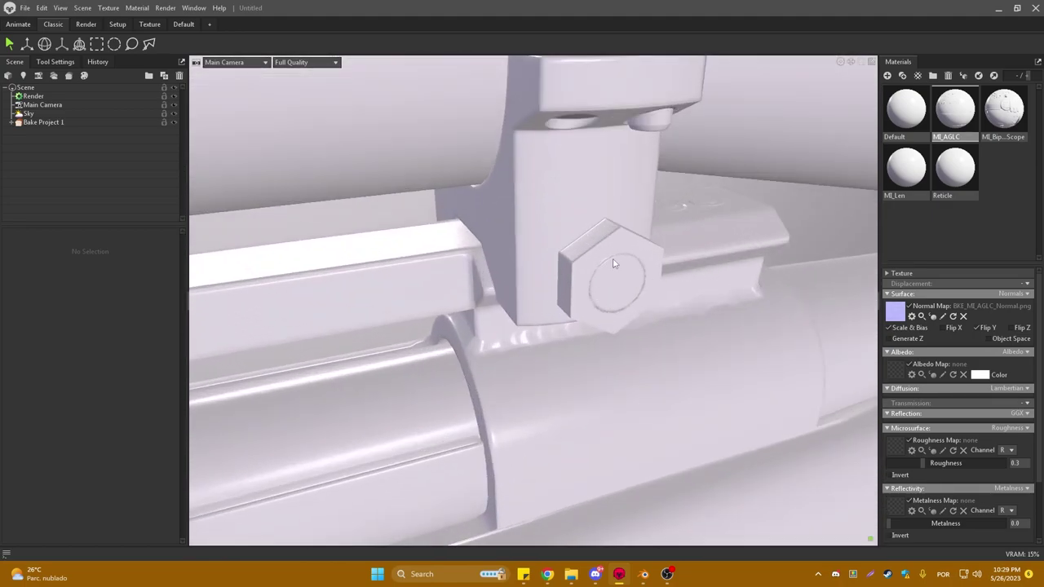
{"action": "scroll", "coordinate": [610, 274], "scroll_direction": "down", "scroll_amount": 3}
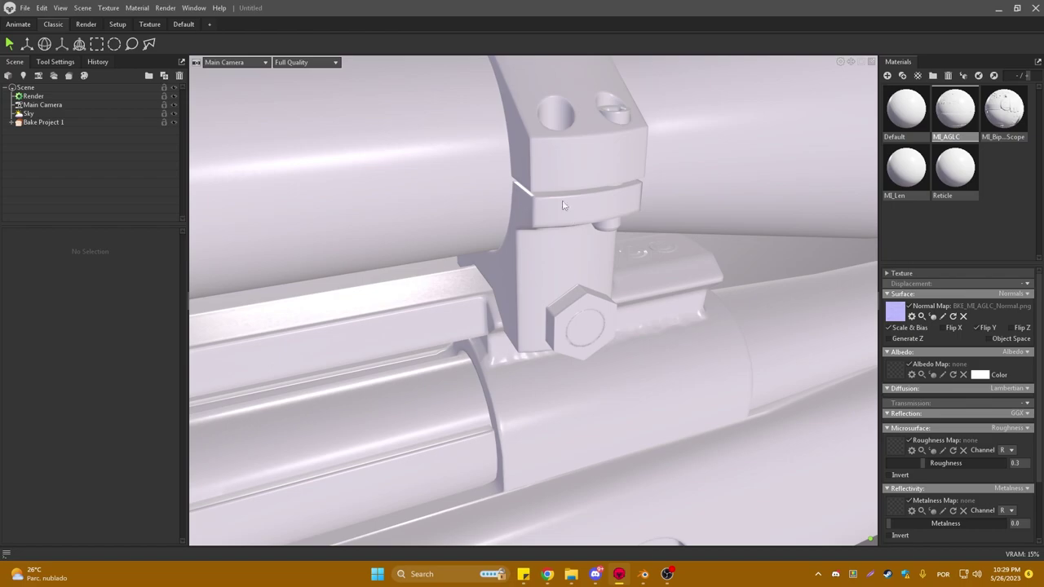
{"action": "scroll", "coordinate": [562, 204], "scroll_direction": "down", "scroll_amount": 1}
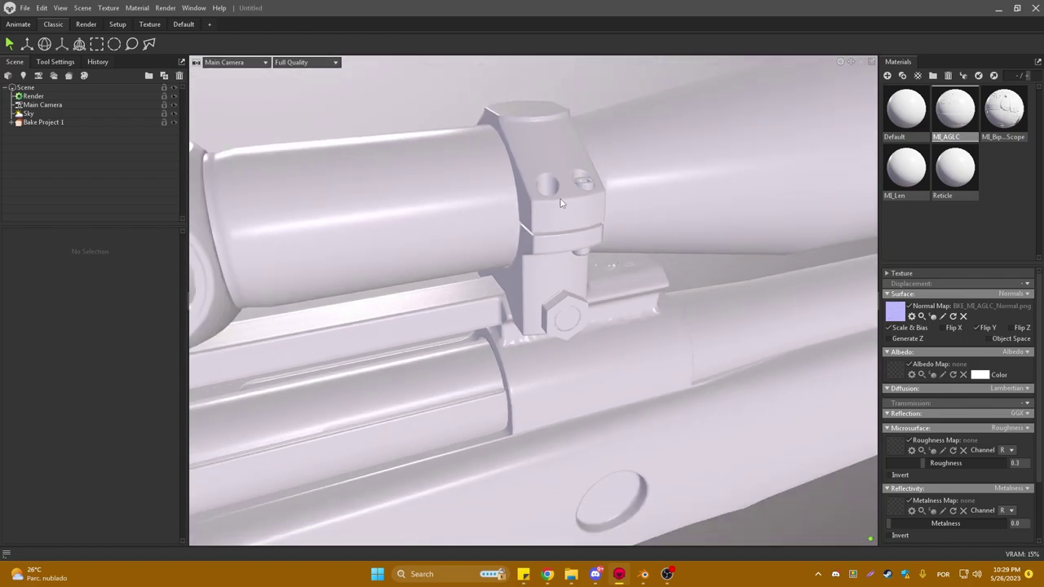
{"action": "scroll", "coordinate": [561, 203], "scroll_direction": "down", "scroll_amount": 3}
{"action": "scroll", "coordinate": [575, 200], "scroll_direction": "down", "scroll_amount": 2}
{"action": "left_click_drag", "start_coordinate": [564, 246], "coordinate": [637, 247]}
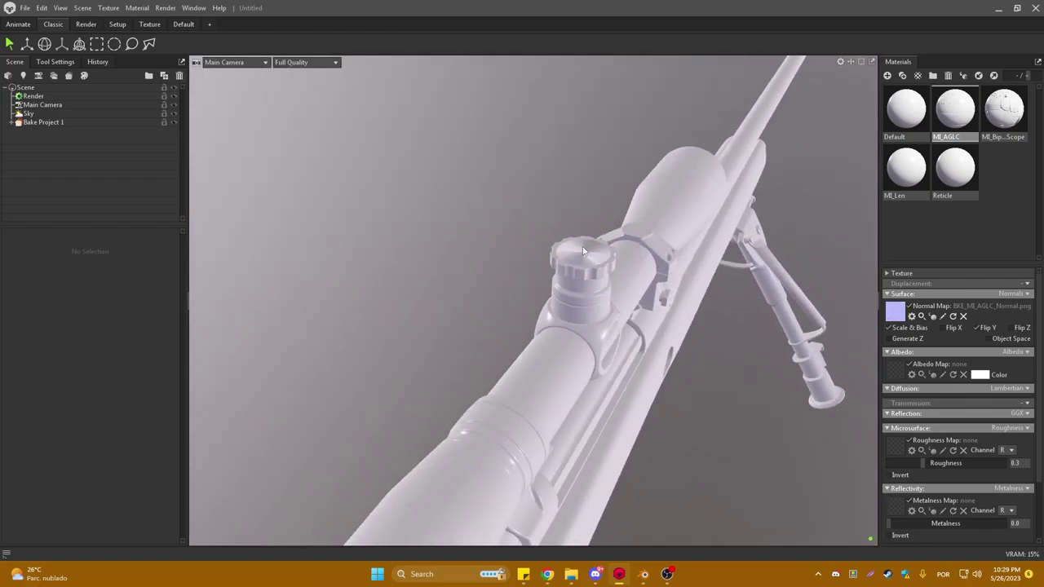
{"action": "scroll", "coordinate": [491, 297], "scroll_direction": "up", "scroll_amount": 2}
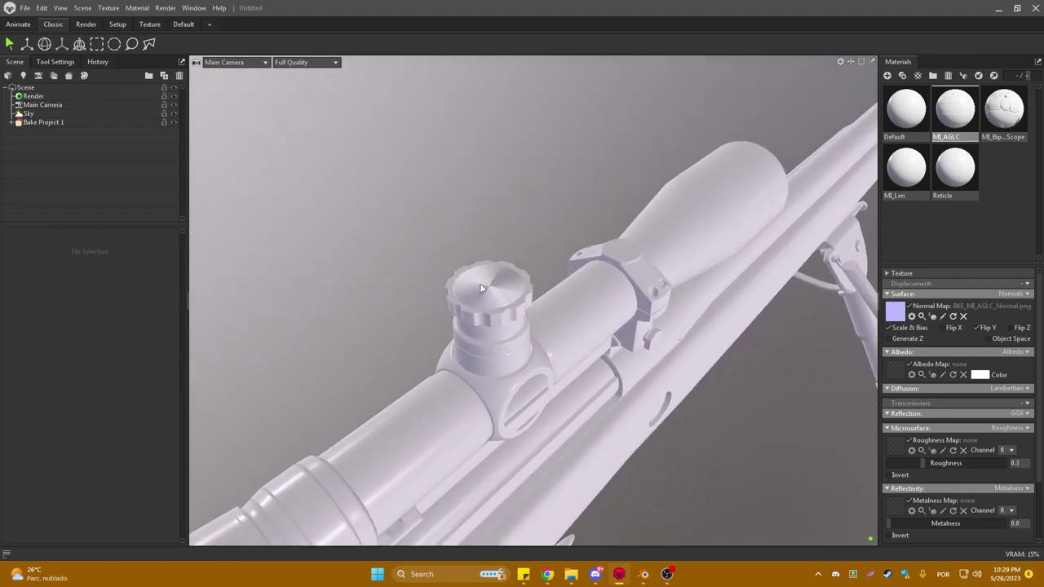
{"action": "scroll", "coordinate": [493, 288], "scroll_direction": "up", "scroll_amount": 2}
{"action": "mouse_move", "coordinate": [494, 289]}
{"action": "left_mouse_down"}
{"action": "mouse_move", "coordinate": [772, 320]}
{"action": "mouse_move", "coordinate": [459, 330]}
{"action": "mouse_move", "coordinate": [397, 313]}
{"action": "left_mouse_up"}
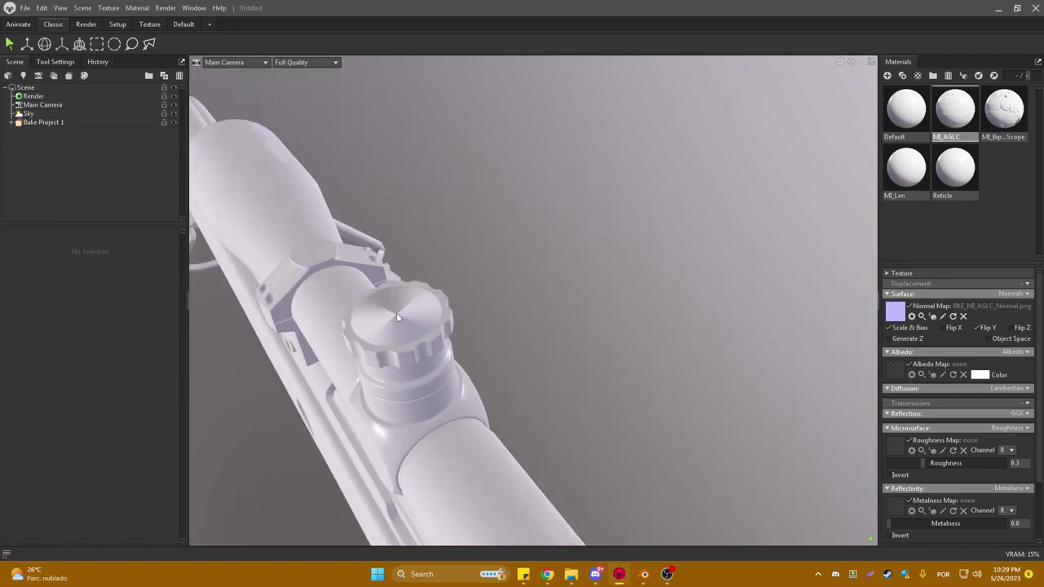
{"action": "scroll", "coordinate": [382, 316], "scroll_direction": "up", "scroll_amount": 3}
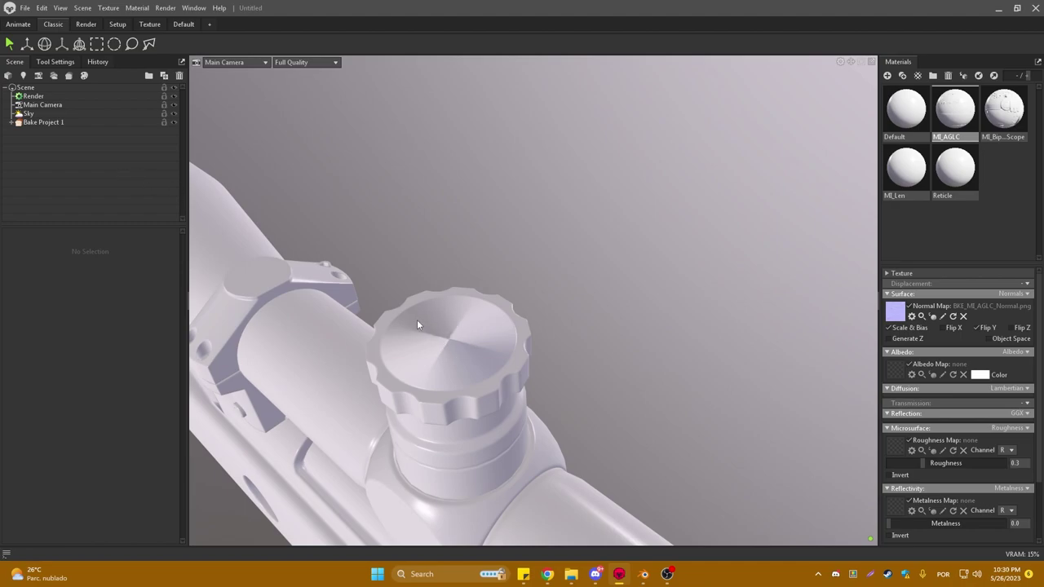
{"action": "left_click", "coordinate": [12, 123]}
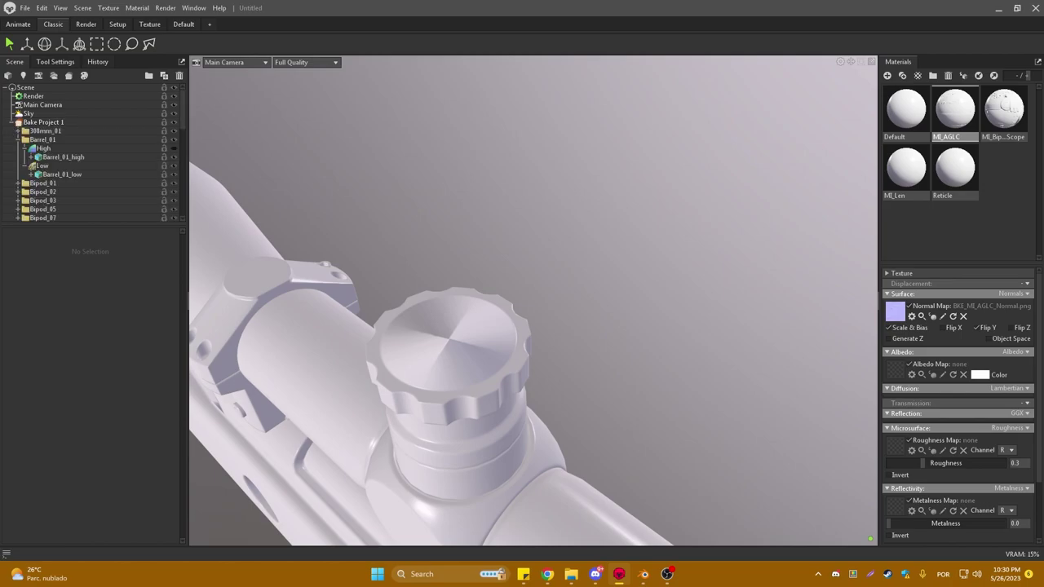
{"action": "left_click", "coordinate": [471, 337]}
{"action": "scroll", "coordinate": [161, 174], "scroll_direction": "down", "scroll_amount": 3}
{"action": "scroll", "coordinate": [416, 206], "scroll_direction": "down", "scroll_amount": 5}
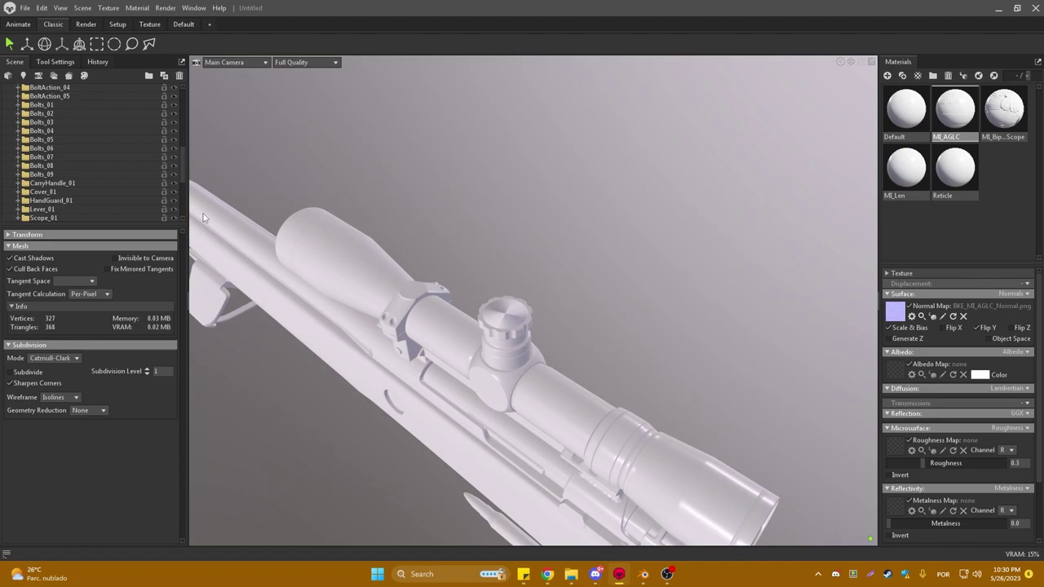
{"action": "double_click", "coordinate": [506, 319]}
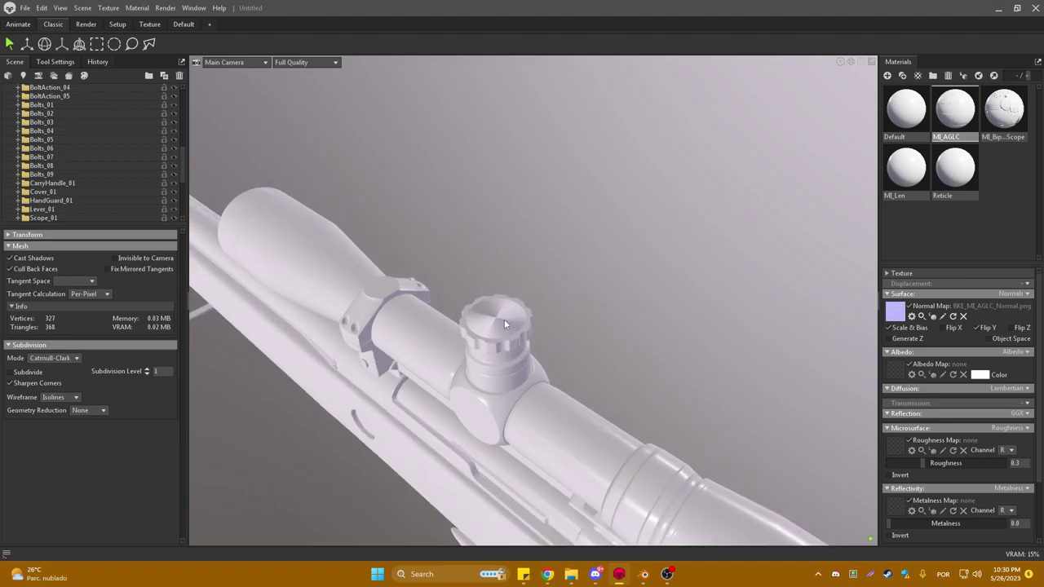
{"action": "double_click", "coordinate": [495, 319]}
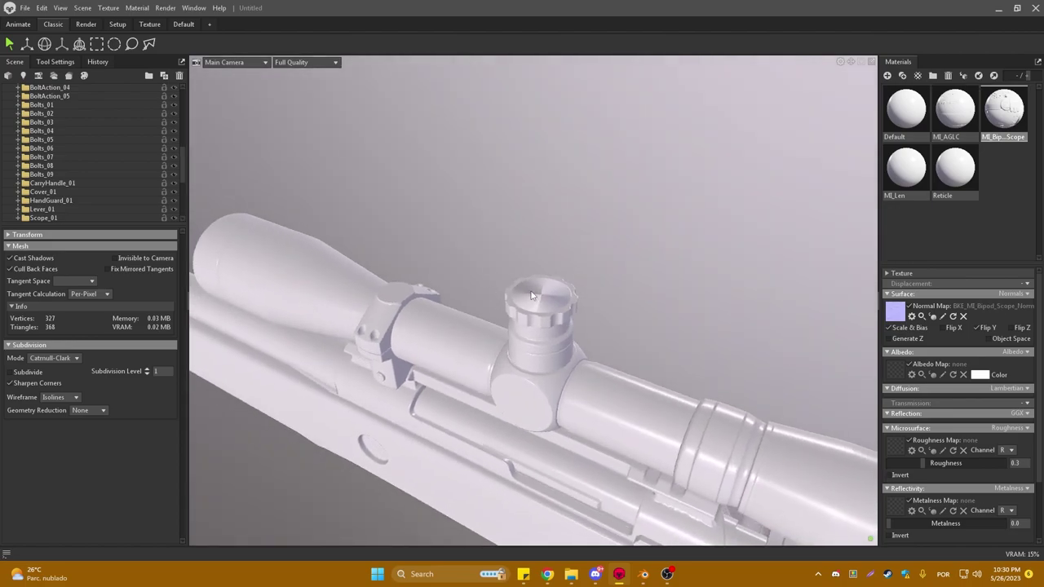
{"action": "left_click_drag", "start_coordinate": [182, 160], "coordinate": [181, 102]}
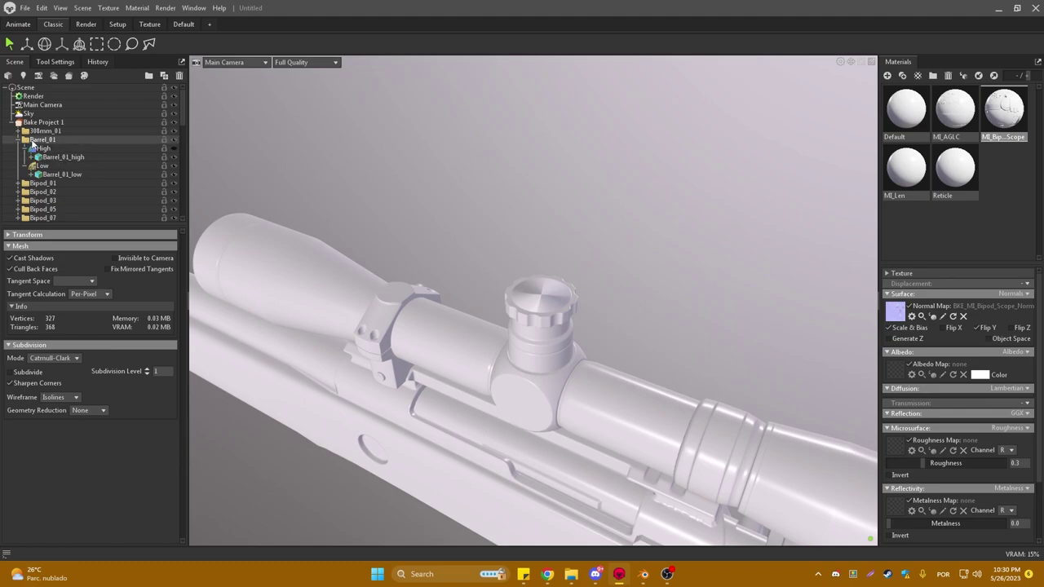
{"action": "scroll", "coordinate": [149, 182], "scroll_direction": "down", "scroll_amount": 10}
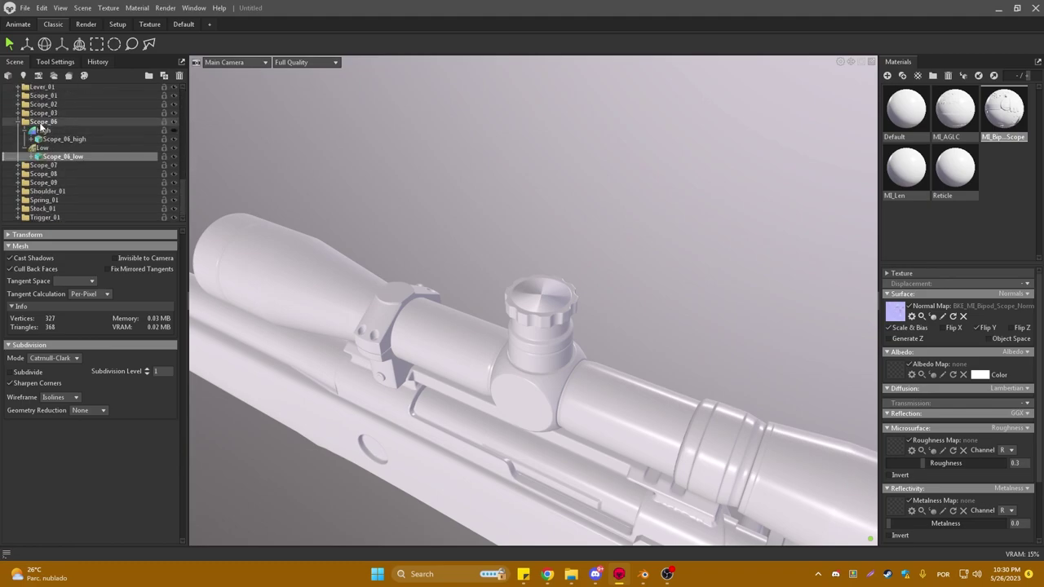
{"action": "left_click_drag", "start_coordinate": [182, 191], "coordinate": [182, 109]}
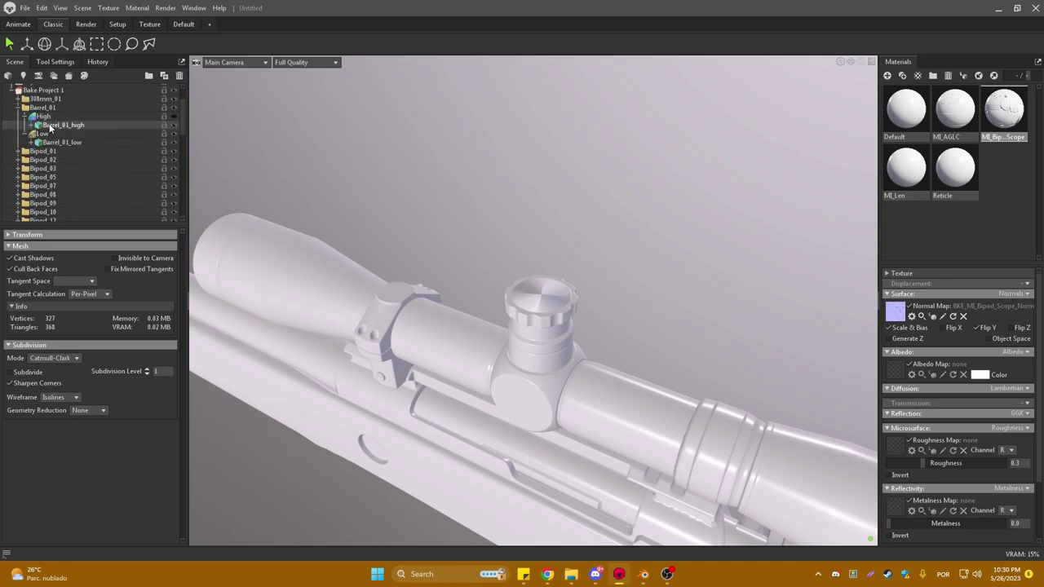
{"action": "scroll", "coordinate": [90, 146], "scroll_direction": "down", "scroll_amount": 3}
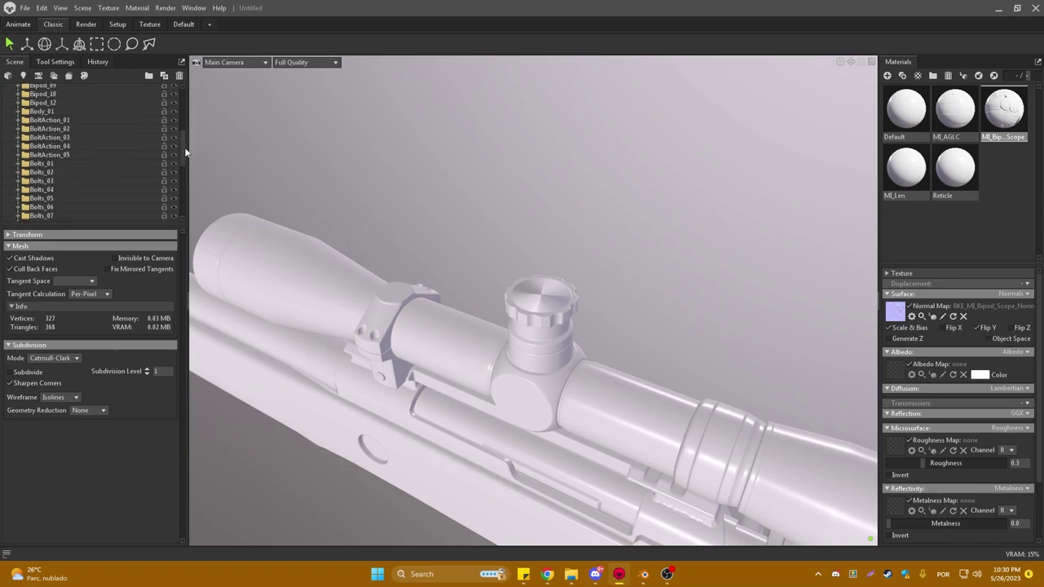
{"action": "scroll", "coordinate": [81, 163], "scroll_direction": "down", "scroll_amount": 5}
{"action": "scroll", "coordinate": [78, 174], "scroll_direction": "down", "scroll_amount": 2}
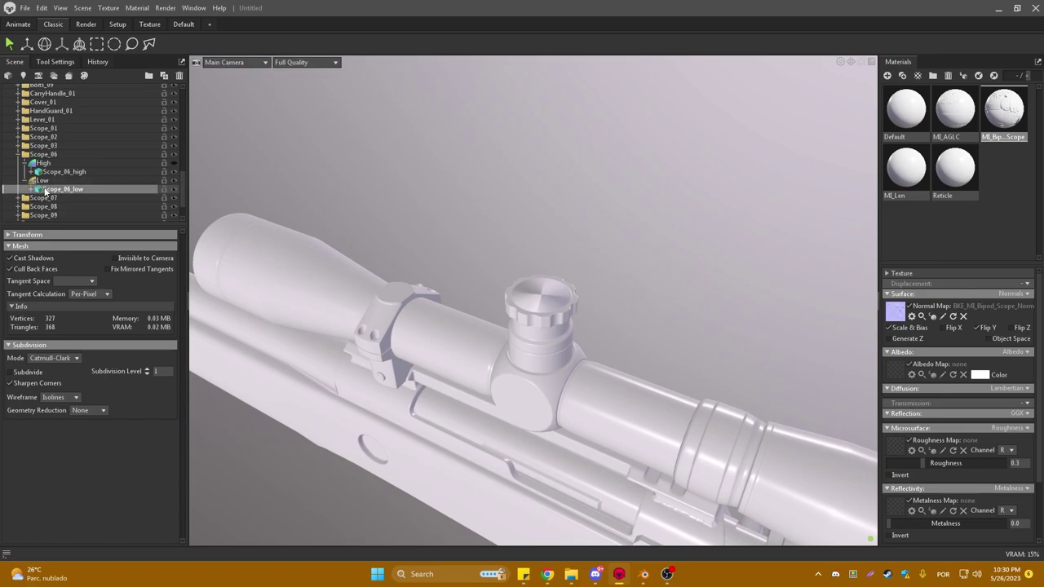
Show the cage for Scope_06's Low group and zoom in on the scope knob
{"action": "left_click", "coordinate": [41, 180]}
{"action": "mouse_move", "coordinate": [514, 367]}
{"action": "left_mouse_down"}
{"action": "mouse_move", "coordinate": [642, 332]}
{"action": "mouse_move", "coordinate": [499, 294]}
{"action": "left_mouse_up"}
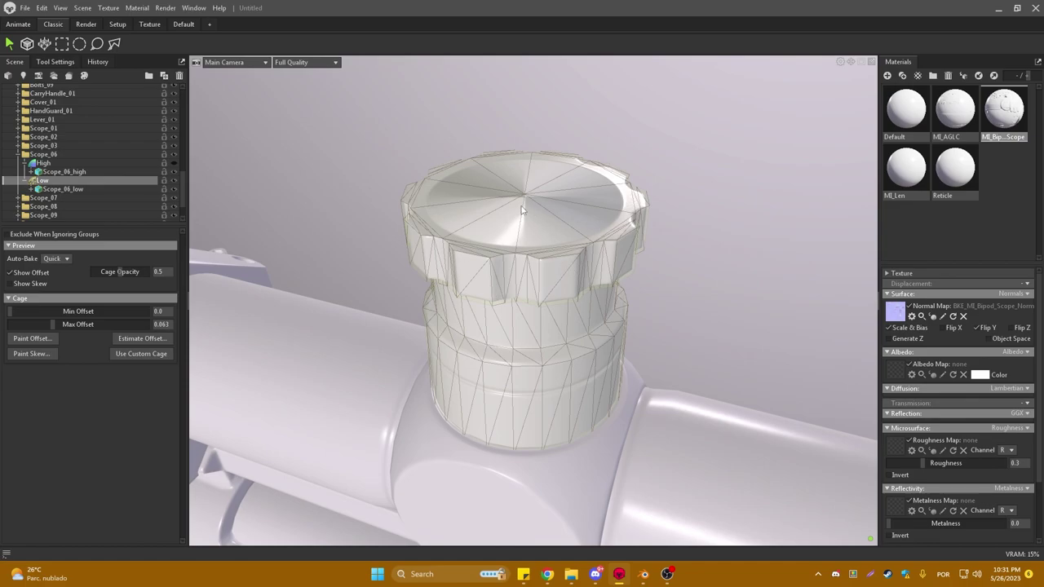
{"action": "scroll", "coordinate": [135, 179], "scroll_direction": "down", "scroll_amount": 1}
{"action": "scroll", "coordinate": [156, 177], "scroll_direction": "up", "scroll_amount": 1}
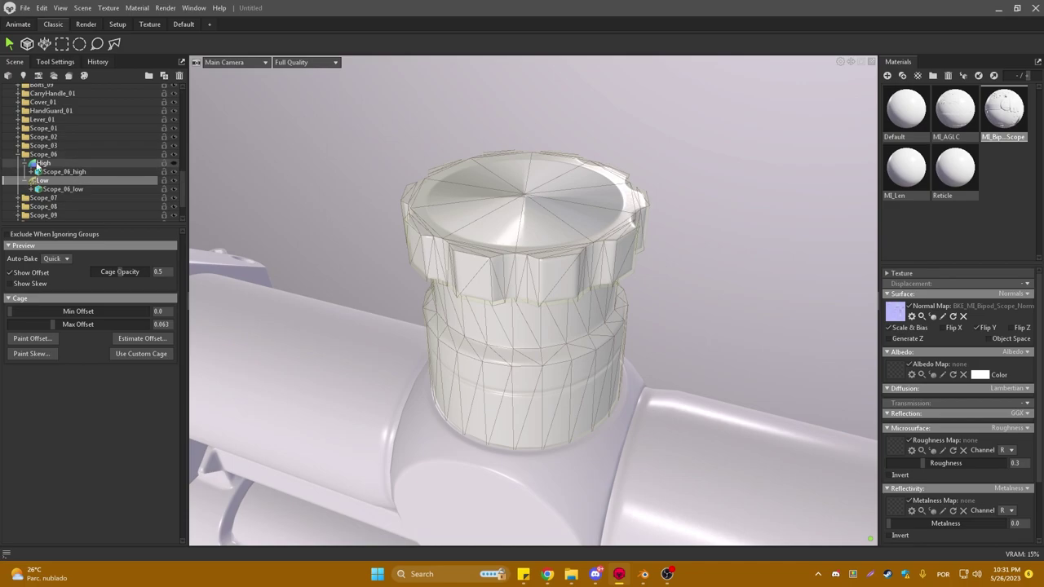
{"action": "left_click", "coordinate": [174, 163]}
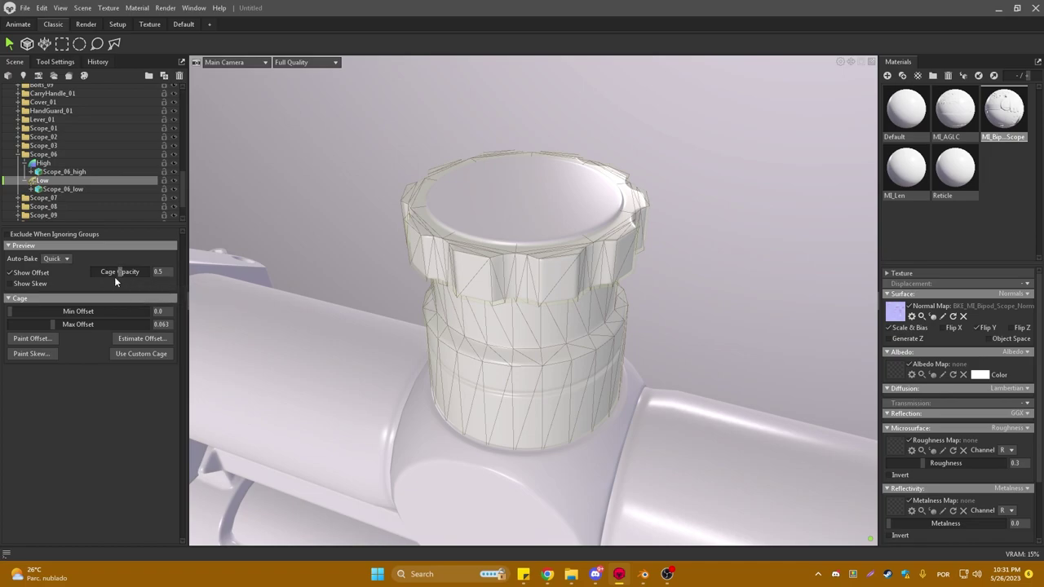
Raise cage opacity to 1.0, set Max Offset to 0.106, then return opacity to 0.5
{"action": "left_click_drag", "start_coordinate": [120, 272], "coordinate": [164, 272]}
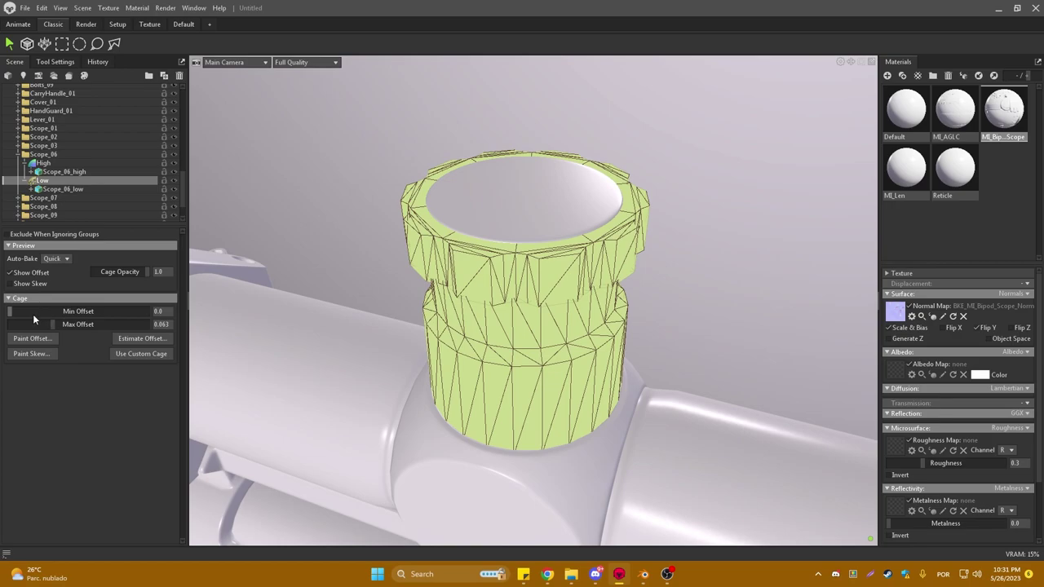
{"action": "left_click_drag", "start_coordinate": [53, 324], "coordinate": [61, 324]}
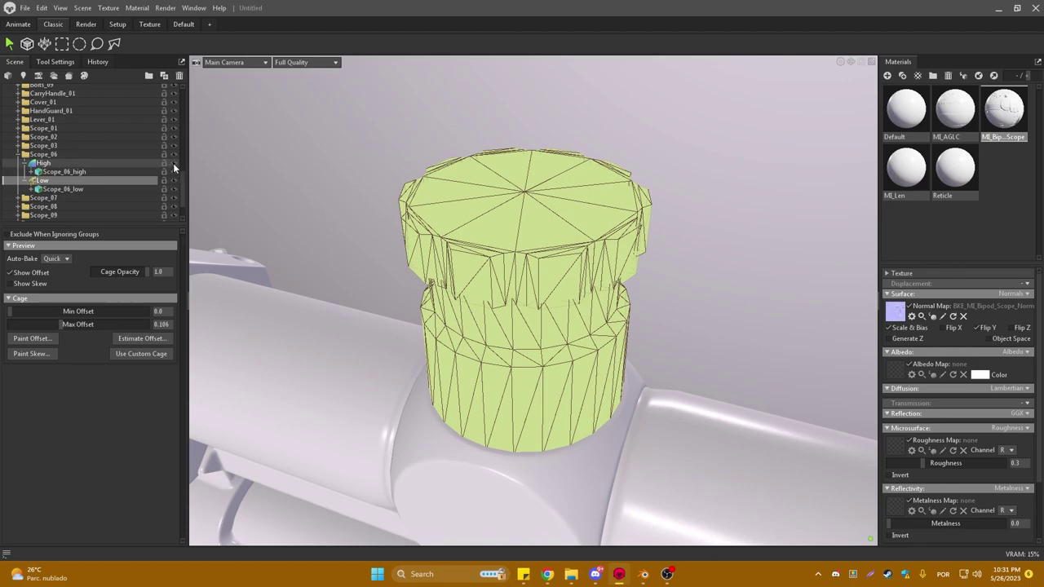
{"action": "left_click_drag", "start_coordinate": [135, 273], "coordinate": [120, 271]}
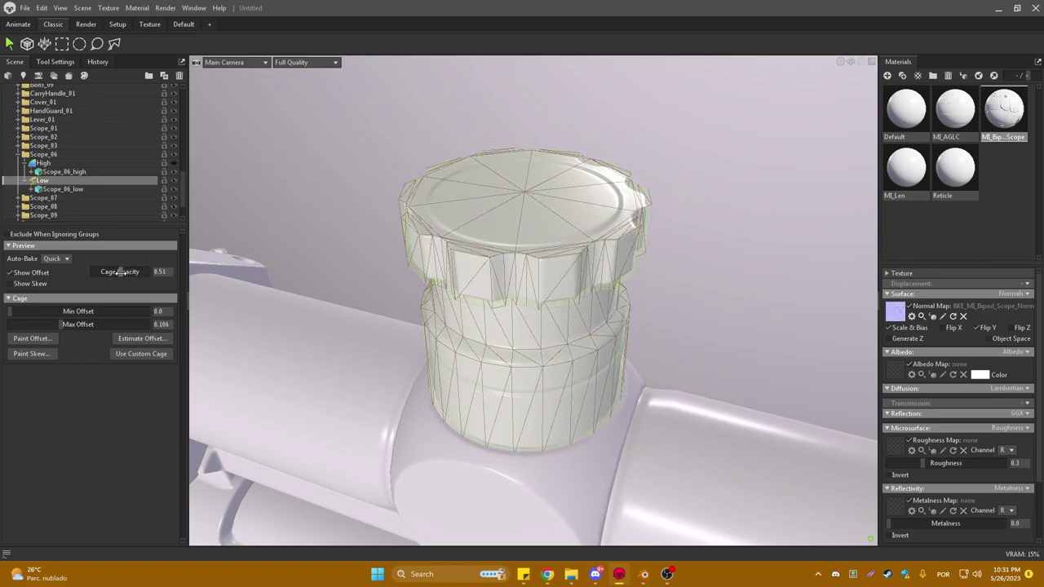
{"action": "left_click_drag", "start_coordinate": [655, 191], "coordinate": [616, 311]}
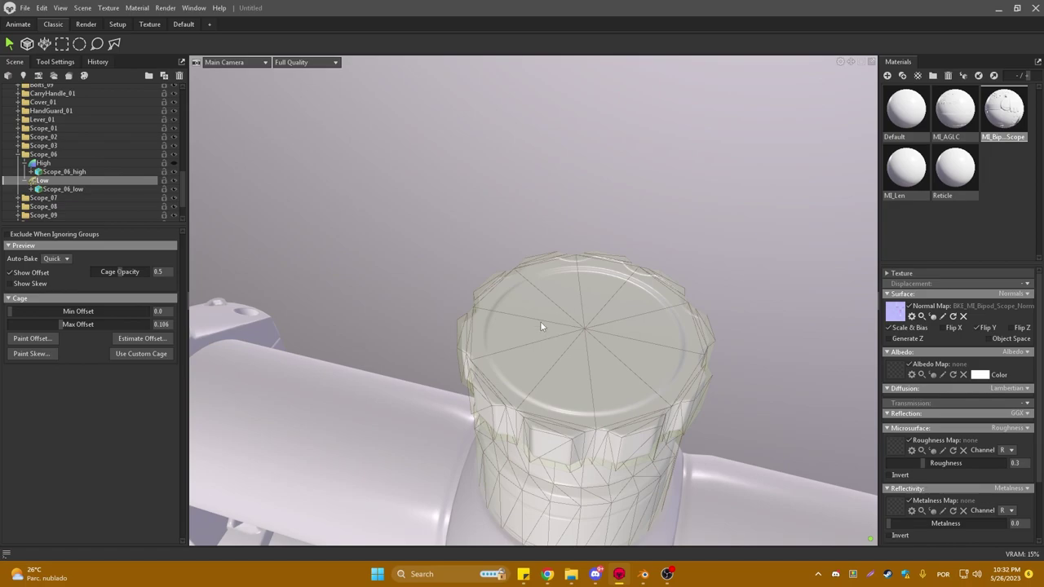
{"action": "mouse_move", "coordinate": [741, 232]}
{"action": "left_mouse_down"}
{"action": "mouse_move", "coordinate": [603, 291]}
{"action": "mouse_move", "coordinate": [562, 283]}
{"action": "left_mouse_up"}
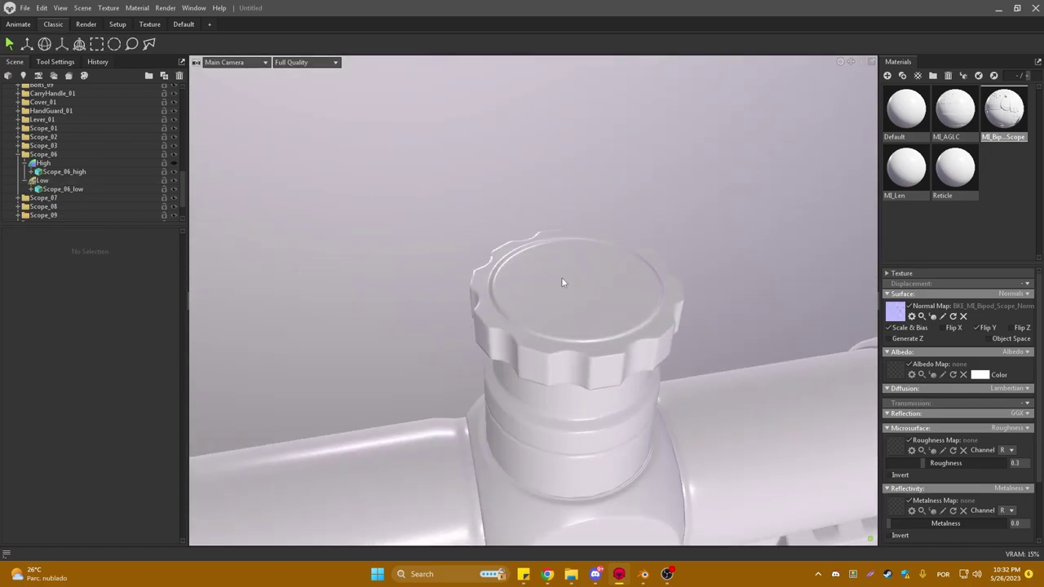
{"action": "key", "text": "f"}
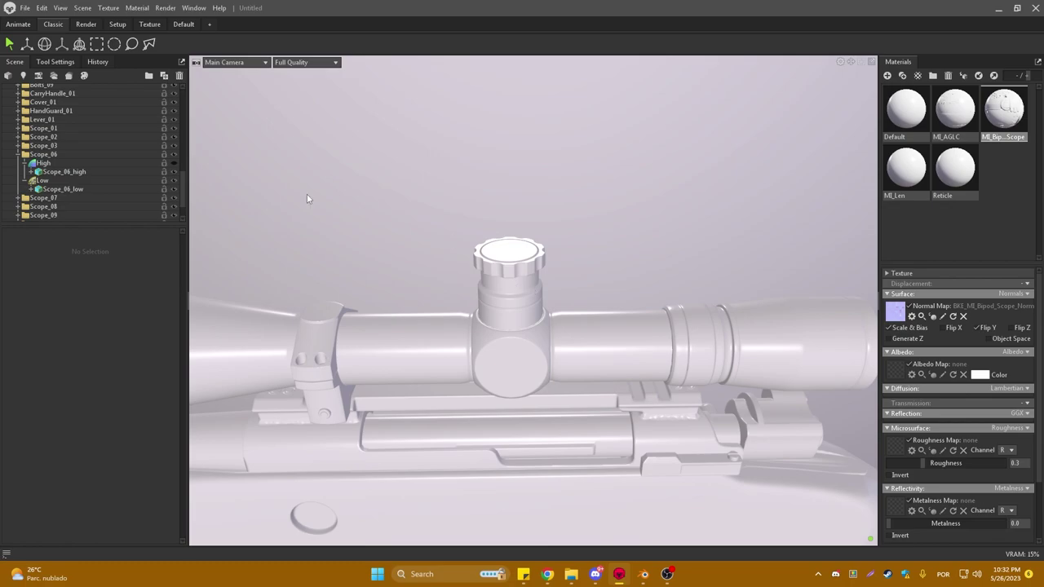
{"action": "left_click", "coordinate": [85, 179]}
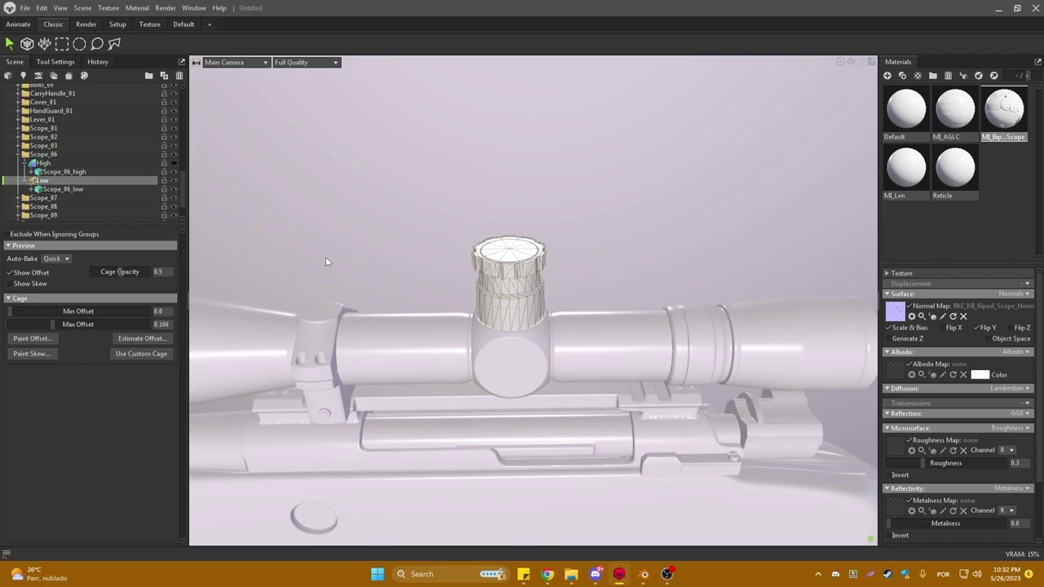
{"action": "left_click", "coordinate": [622, 194]}
{"action": "mouse_move", "coordinate": [622, 195]}
{"action": "left_mouse_down"}
{"action": "mouse_move", "coordinate": [522, 264]}
{"action": "mouse_move", "coordinate": [500, 233]}
{"action": "mouse_move", "coordinate": [616, 342]}
{"action": "mouse_move", "coordinate": [573, 344]}
{"action": "mouse_move", "coordinate": [504, 256]}
{"action": "mouse_move", "coordinate": [508, 354]}
{"action": "mouse_move", "coordinate": [498, 303]}
{"action": "mouse_move", "coordinate": [543, 344]}
{"action": "mouse_move", "coordinate": [522, 263]}
{"action": "left_mouse_up"}
Focus the view on the scope mount and turn to a head-on close-up
{"action": "double_click", "coordinate": [522, 263]}
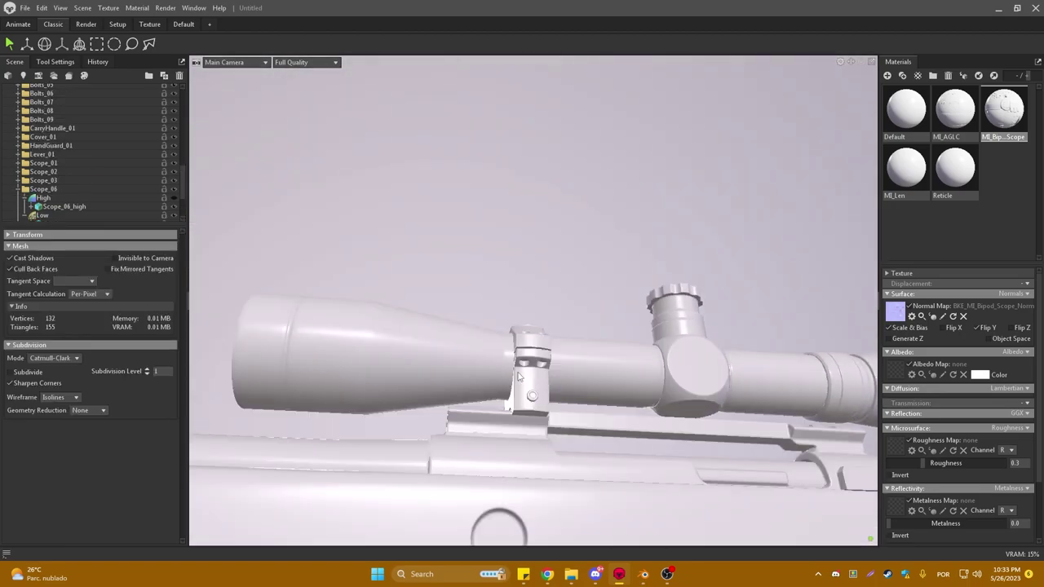
{"action": "mouse_move", "coordinate": [588, 272]}
{"action": "left_mouse_down"}
{"action": "mouse_move", "coordinate": [638, 212]}
{"action": "mouse_move", "coordinate": [695, 259]}
{"action": "mouse_move", "coordinate": [430, 345]}
{"action": "mouse_move", "coordinate": [398, 392]}
{"action": "mouse_move", "coordinate": [393, 370]}
{"action": "mouse_move", "coordinate": [659, 408]}
{"action": "mouse_move", "coordinate": [466, 232]}
{"action": "mouse_move", "coordinate": [413, 150]}
{"action": "mouse_move", "coordinate": [472, 168]}
{"action": "mouse_move", "coordinate": [469, 179]}
{"action": "mouse_move", "coordinate": [548, 228]}
{"action": "left_mouse_up"}
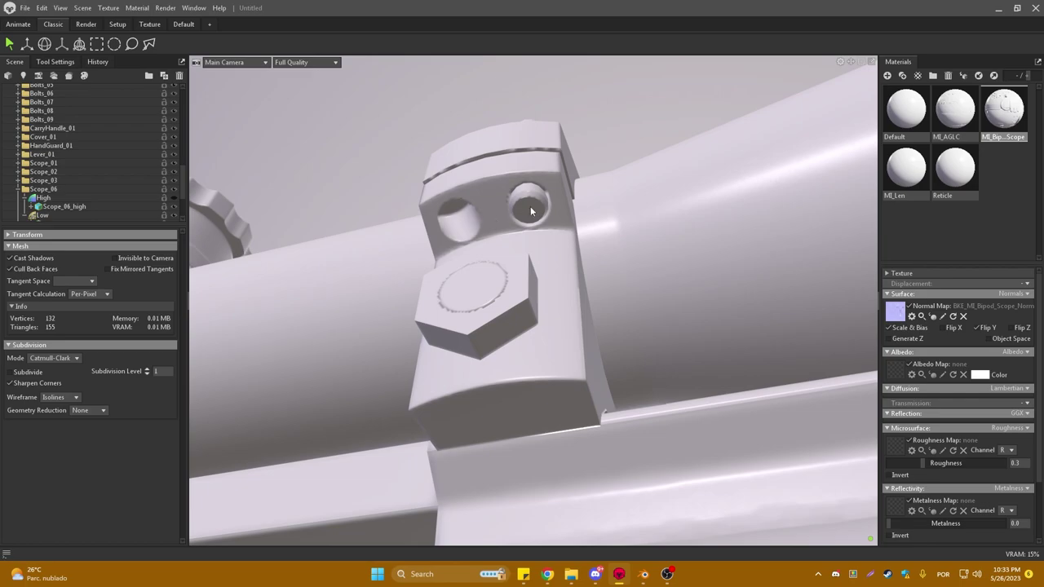
{"action": "mouse_move", "coordinate": [531, 205]}
{"action": "left_mouse_down"}
{"action": "mouse_move", "coordinate": [650, 273]}
{"action": "mouse_move", "coordinate": [539, 312]}
{"action": "left_mouse_up"}
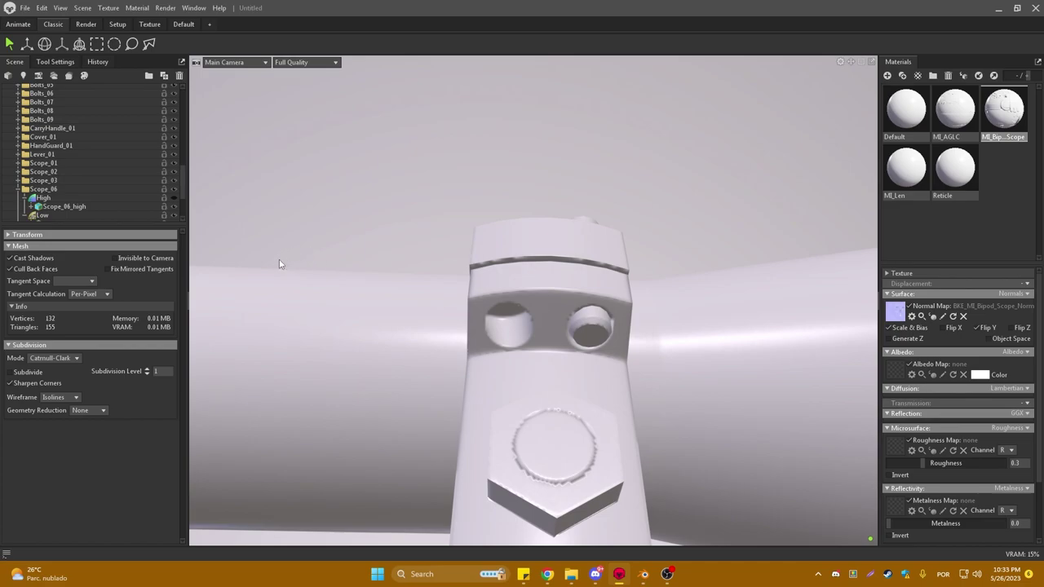
{"action": "scroll", "coordinate": [70, 181], "scroll_direction": "up", "scroll_amount": 5}
Select the Bolts_01 and Scope_02 low meshes in turn, showing each one's cage
{"action": "left_click", "coordinate": [46, 189]}
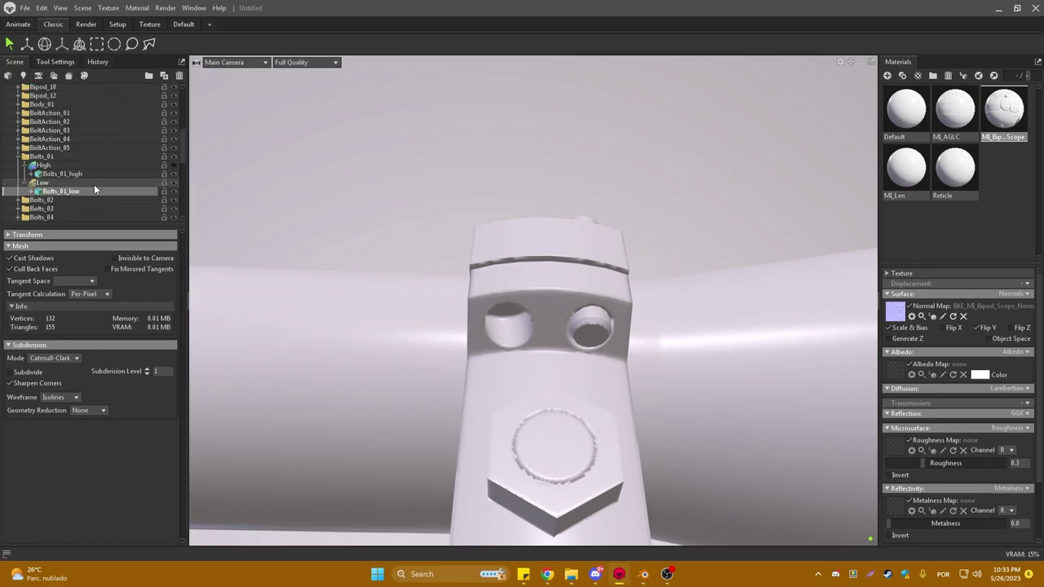
{"action": "left_click", "coordinate": [42, 183]}
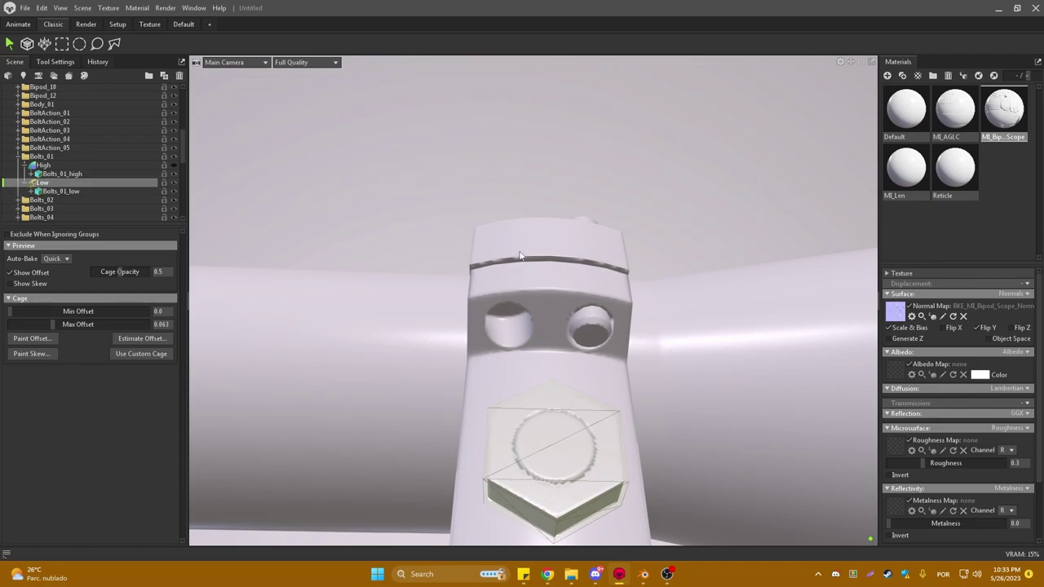
{"action": "left_click", "coordinate": [519, 289]}
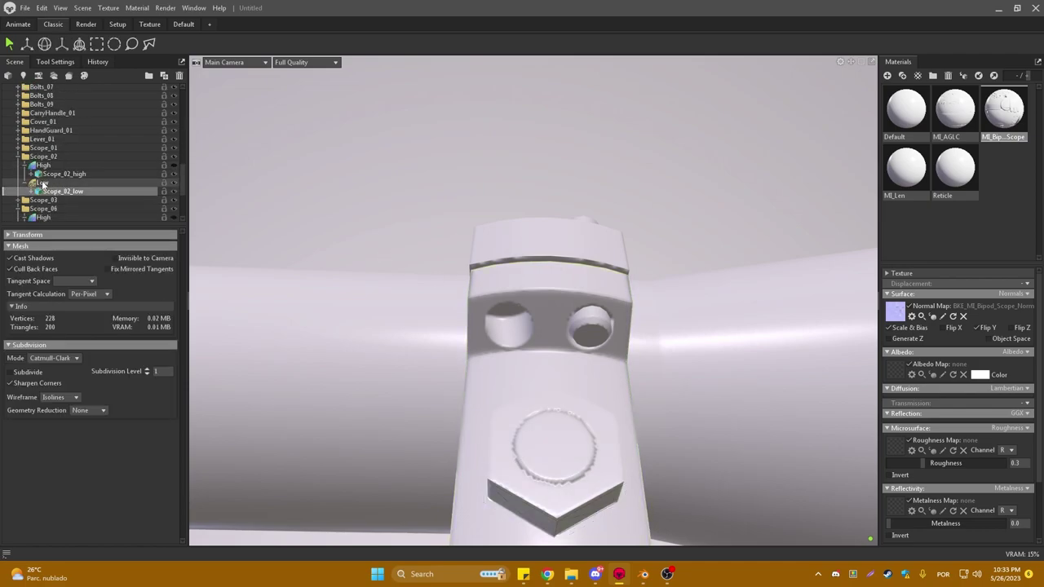
{"action": "left_click", "coordinate": [43, 184]}
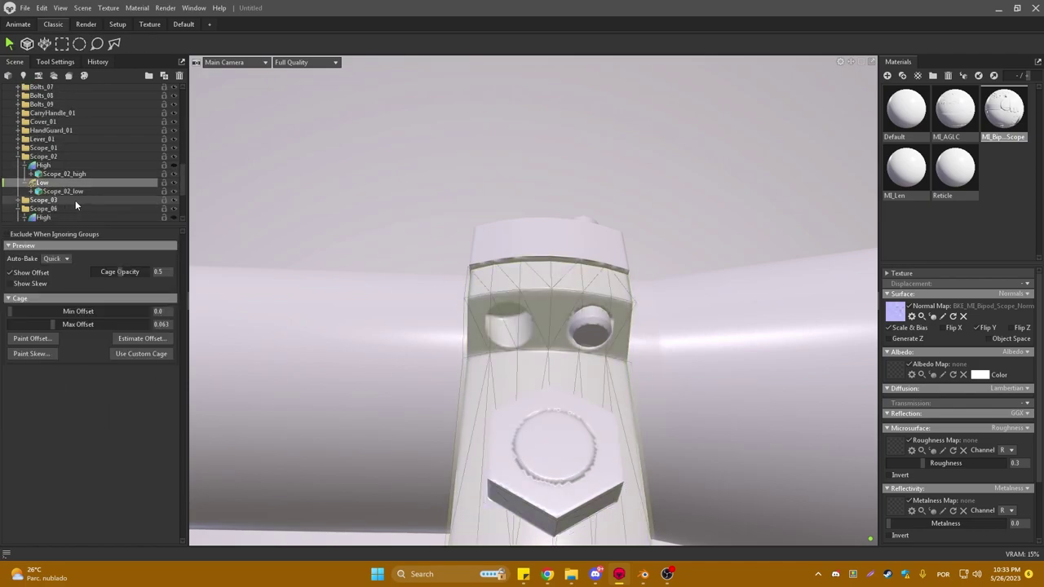
Paint skew over the mount's bolt area on Scope_02's cage, then close the skew preview
{"action": "left_click", "coordinate": [32, 354]}
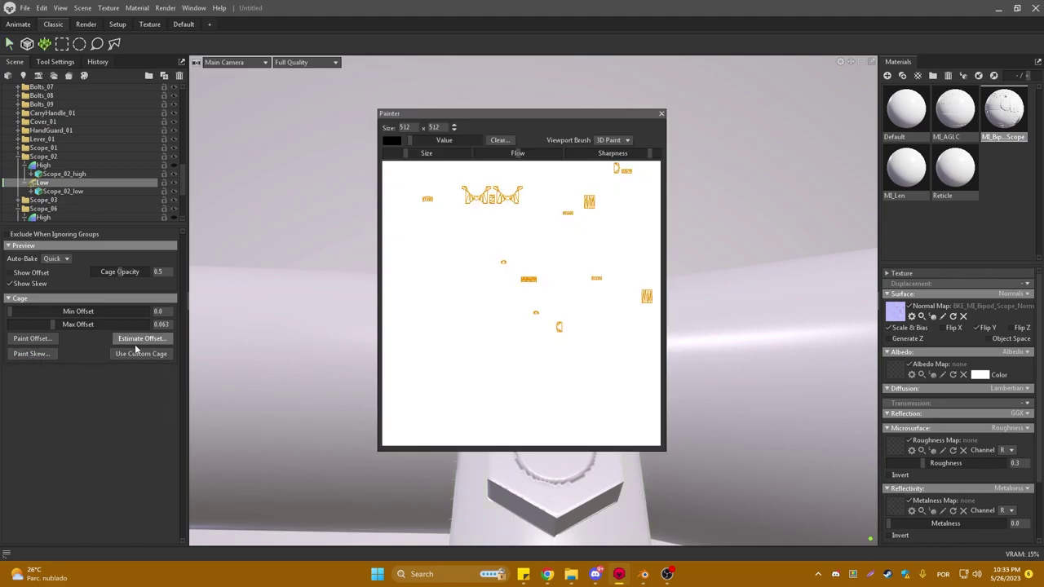
{"action": "left_click_drag", "start_coordinate": [465, 112], "coordinate": [157, 177]}
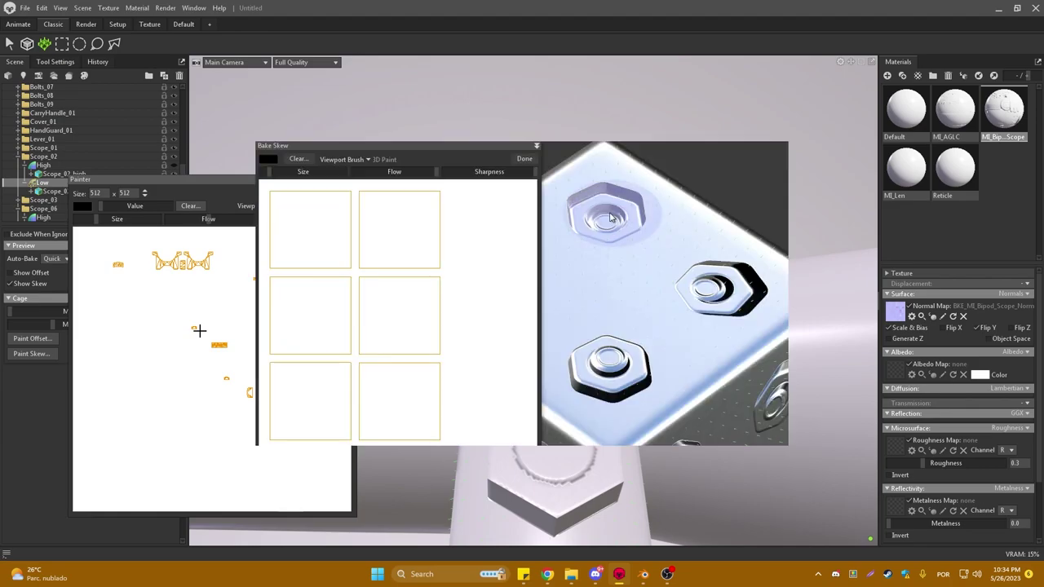
{"action": "left_click_drag", "start_coordinate": [608, 214], "coordinate": [698, 314]}
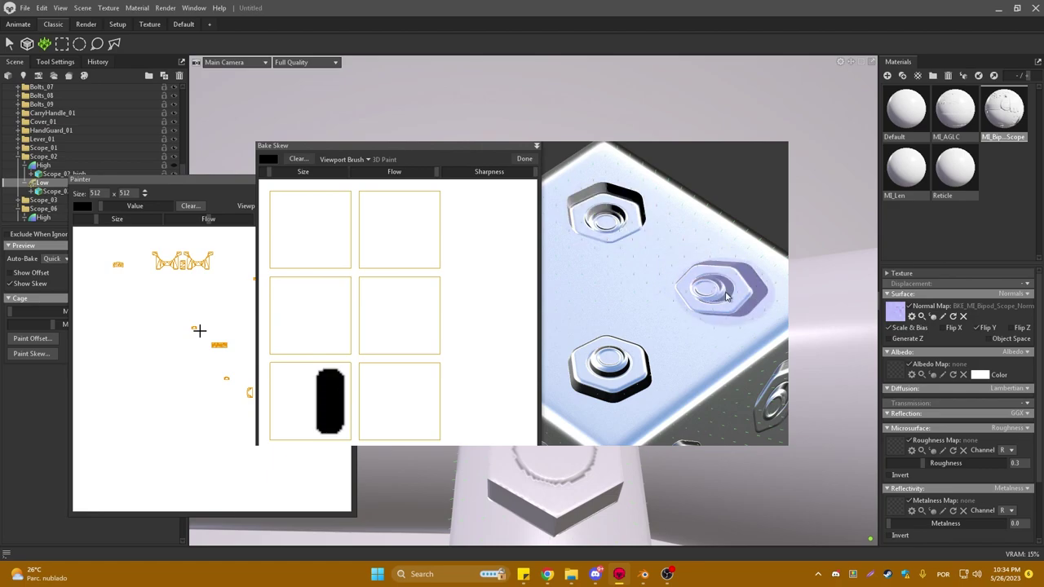
{"action": "key", "text": "Return"}
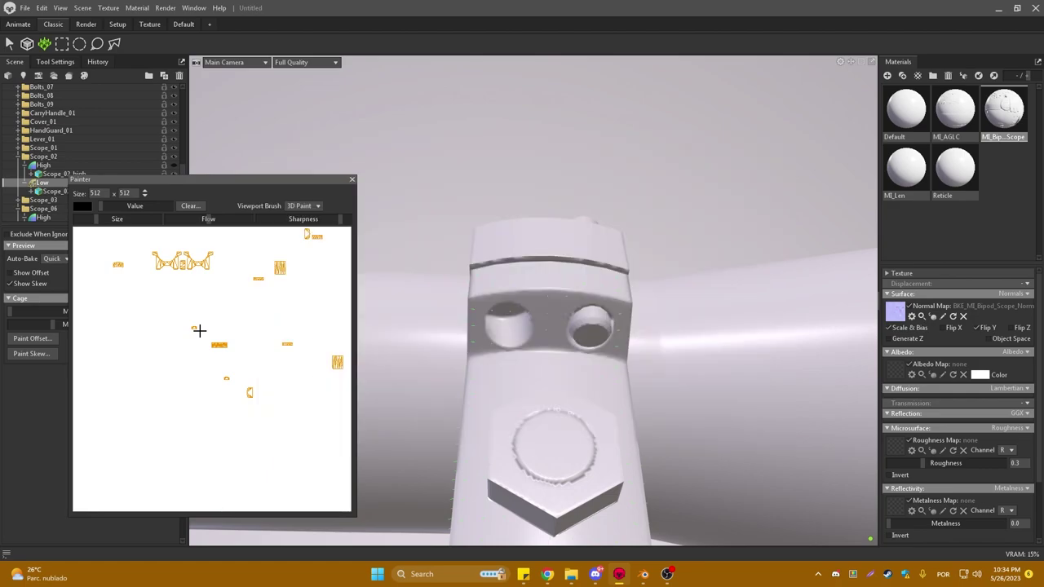
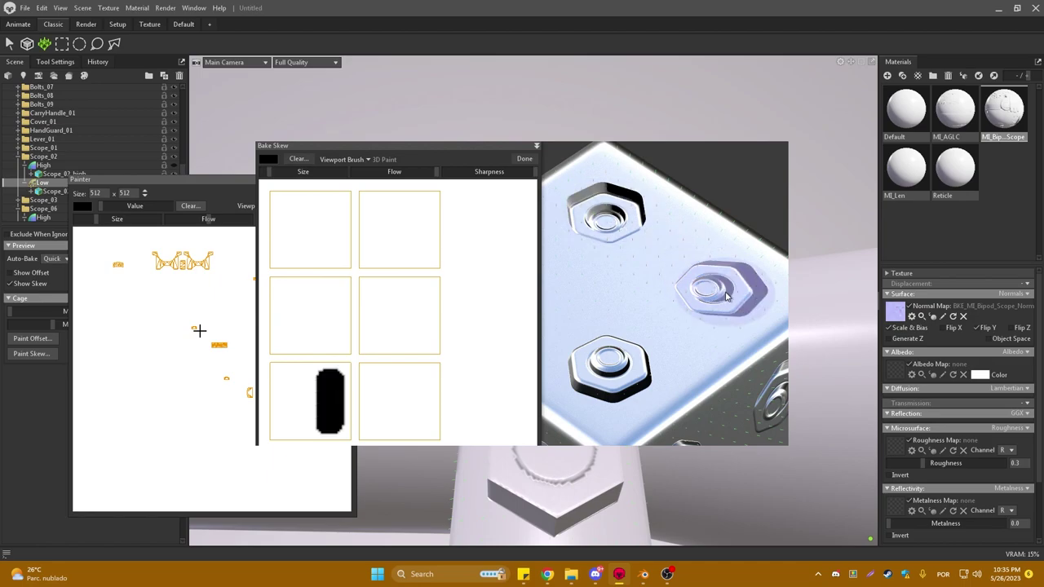
Paint and undo test skew strokes across the three nuts, then close the Painter panel
{"action": "left_click_drag", "start_coordinate": [606, 216], "coordinate": [606, 381]}
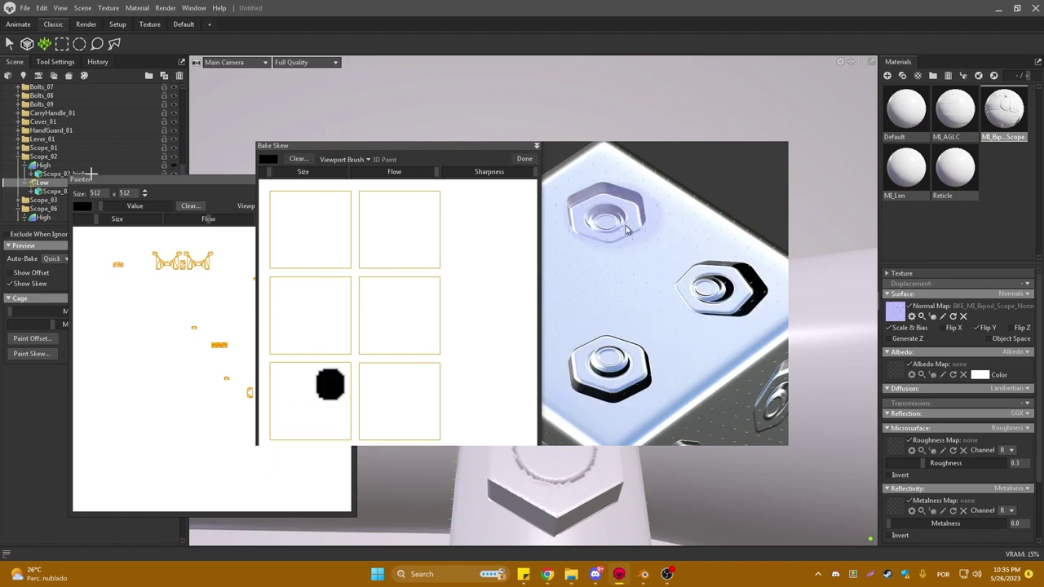
{"action": "key", "text": "ctrl+z"}
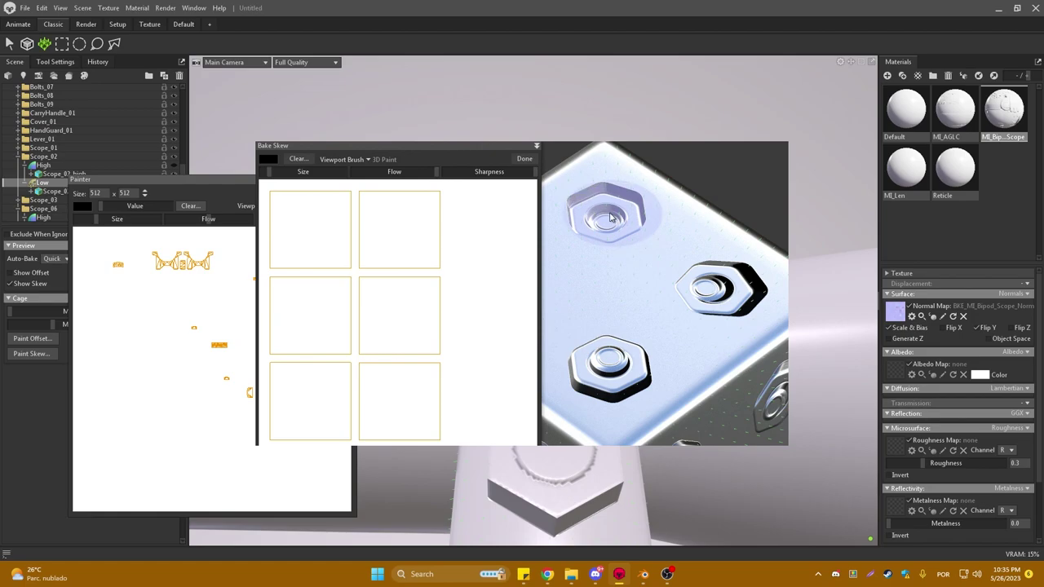
{"action": "left_click_drag", "start_coordinate": [606, 216], "coordinate": [698, 314]}
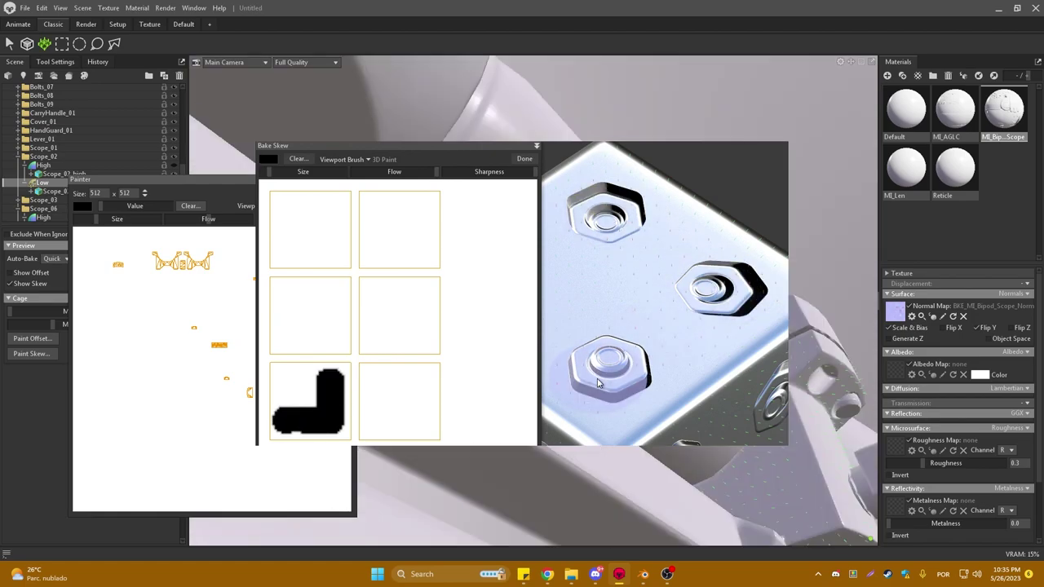
{"action": "key", "text": "Escape"}
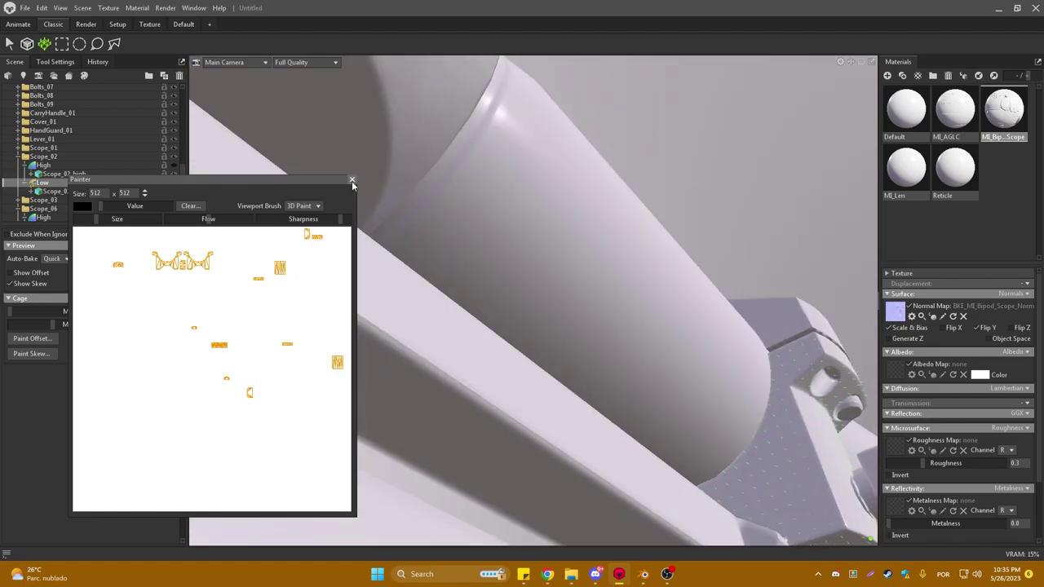
{"action": "left_click", "coordinate": [351, 179]}
Reopen the skew painter and set its Viewport Brush to UV Paint at 1024 x 1024
{"action": "left_click_drag", "start_coordinate": [743, 166], "coordinate": [480, 259]}
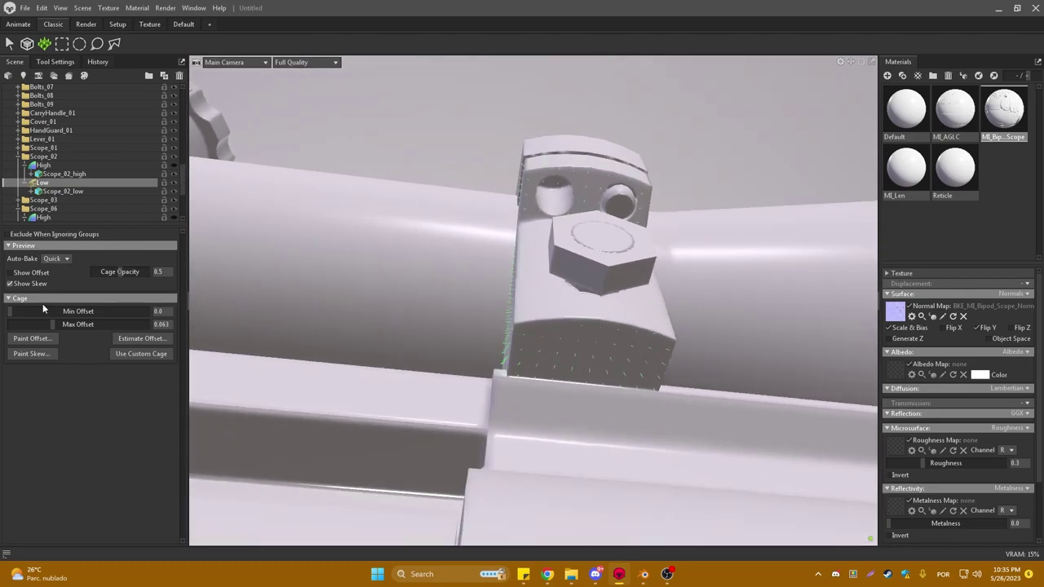
{"action": "left_click", "coordinate": [33, 354]}
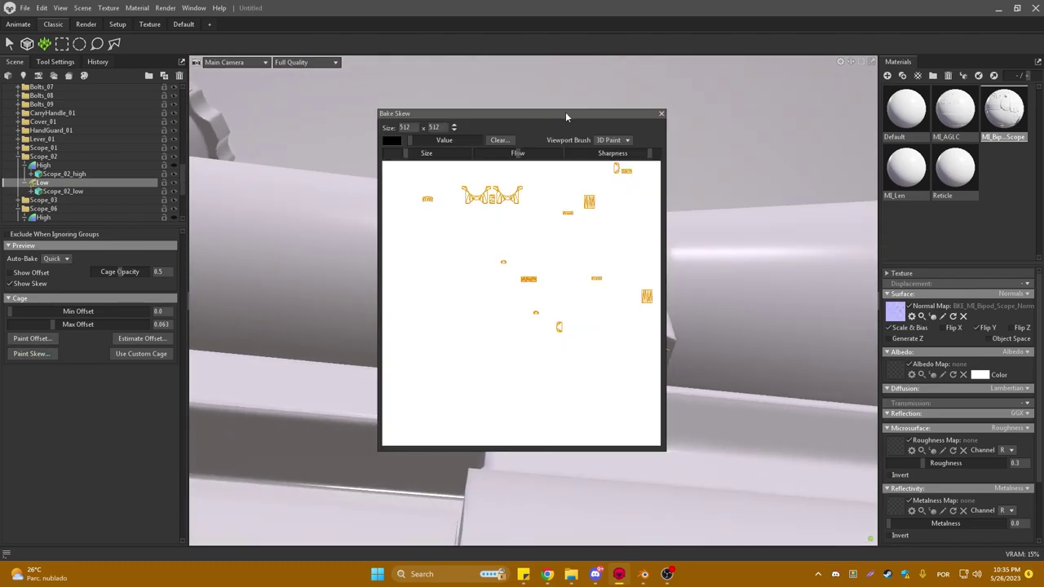
{"action": "left_click_drag", "start_coordinate": [565, 111], "coordinate": [237, 189]}
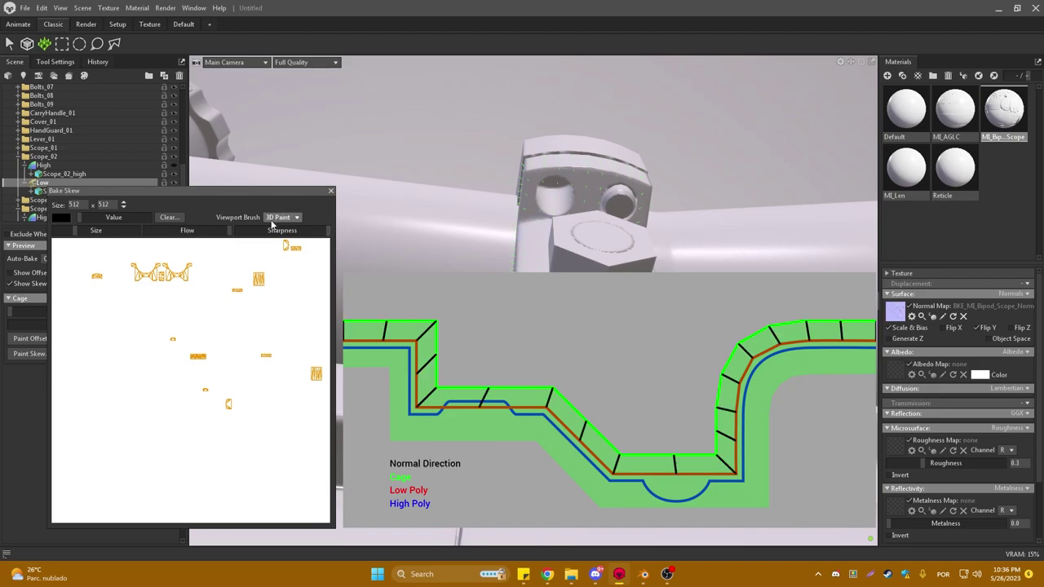
{"action": "left_click", "coordinate": [281, 217]}
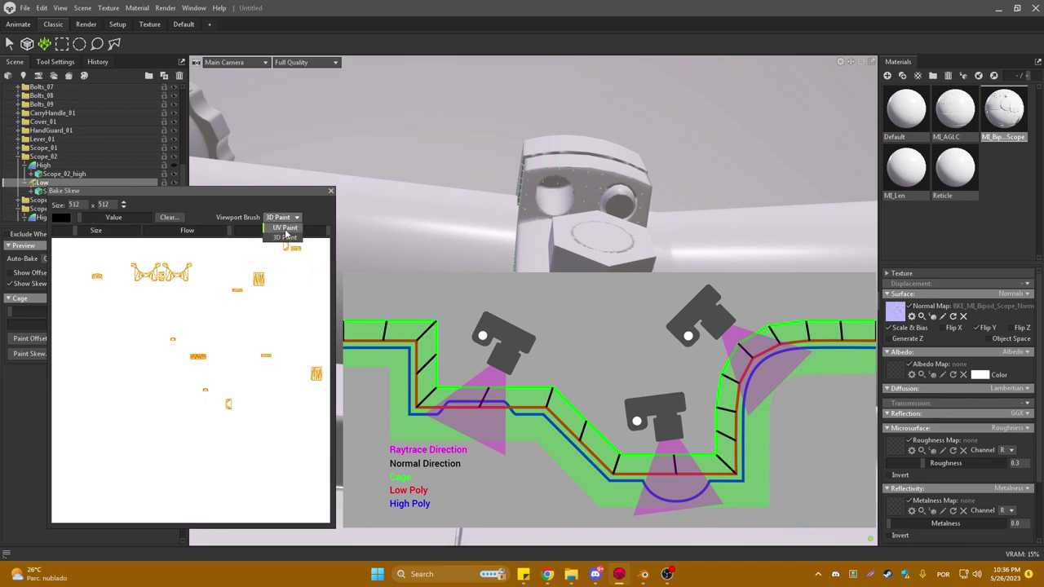
{"action": "left_click", "coordinate": [285, 228]}
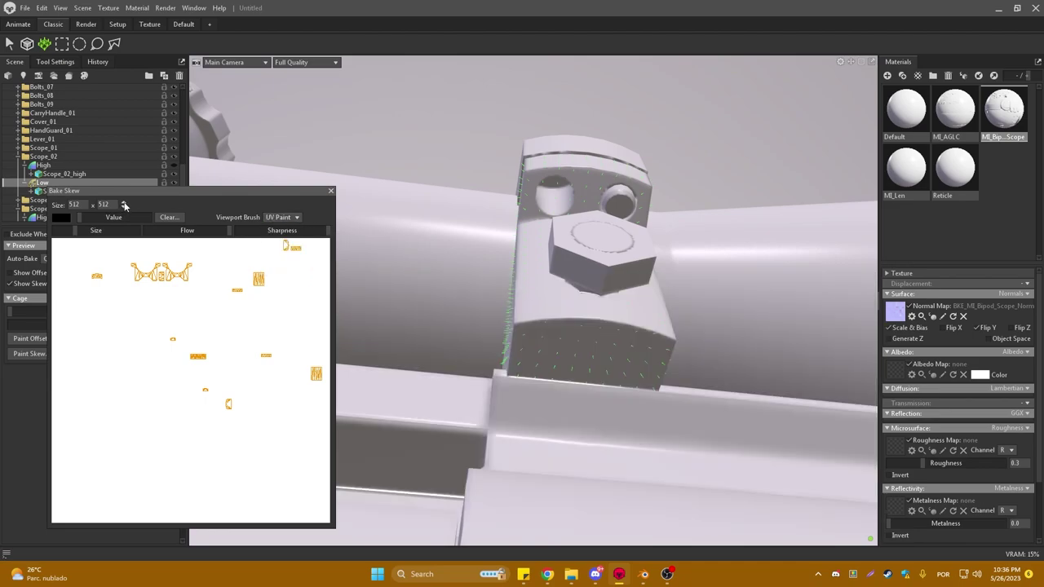
{"action": "left_click", "coordinate": [124, 203]}
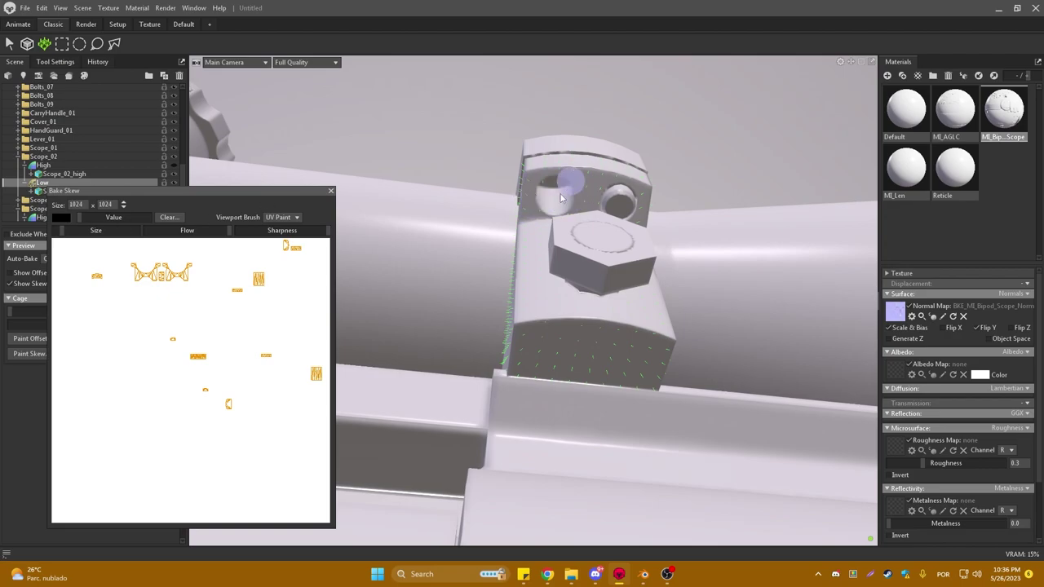
Test-paint skew into the block's left hole, then undo it
{"action": "left_click_drag", "start_coordinate": [561, 199], "coordinate": [565, 169]}
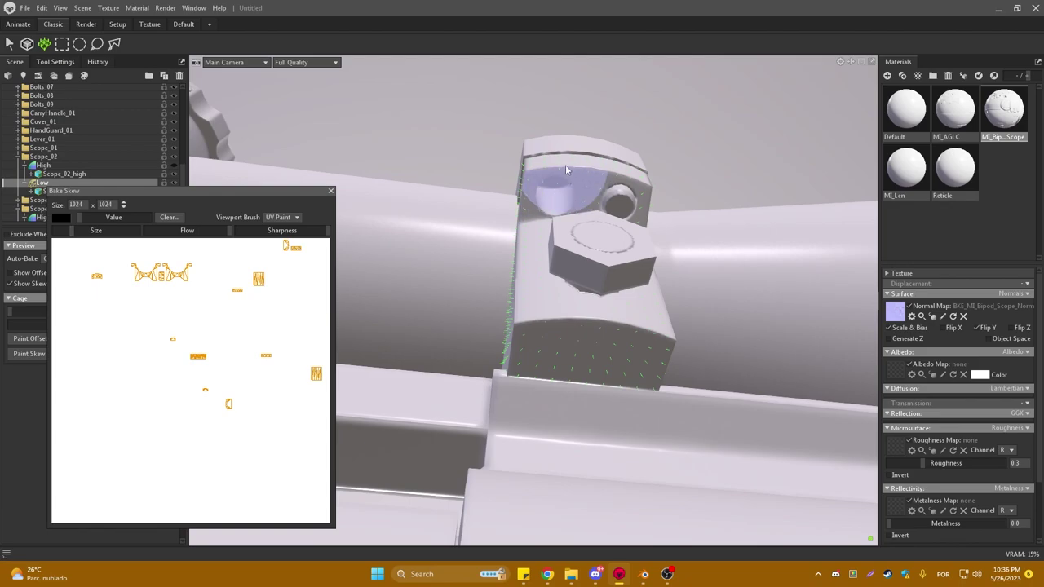
{"action": "key", "text": "ctrl+z"}
{"action": "key", "text": "ctrl+z"}
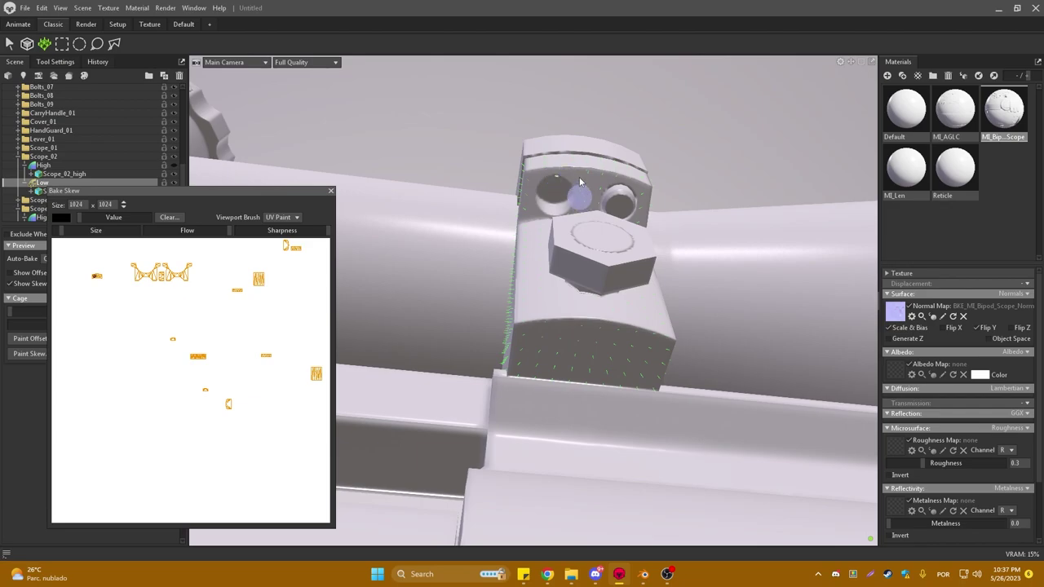
{"action": "scroll", "coordinate": [663, 132], "scroll_direction": "up", "scroll_amount": 2}
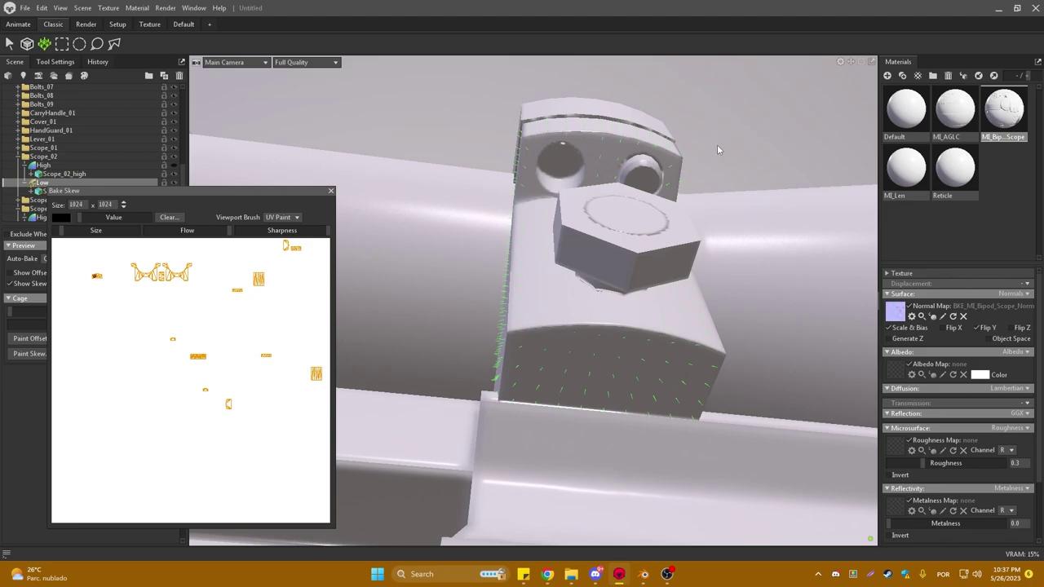
Close the skew window, zoom in on the block's two holes, then frame Scope_01
{"action": "left_click", "coordinate": [332, 194]}
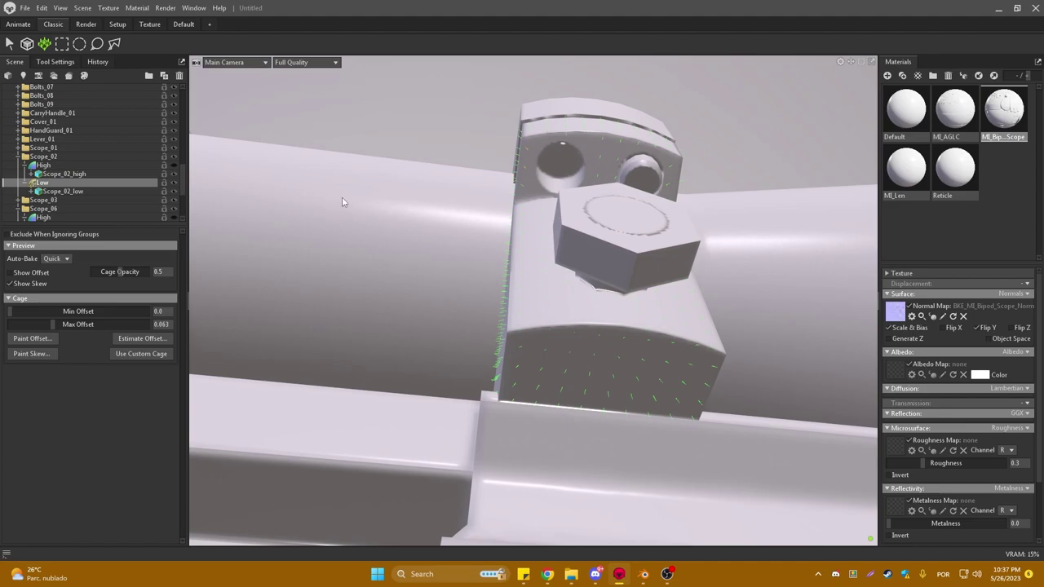
{"action": "mouse_move", "coordinate": [660, 120]}
{"action": "left_mouse_down"}
{"action": "mouse_move", "coordinate": [712, 148]}
{"action": "mouse_move", "coordinate": [573, 398]}
{"action": "left_mouse_up"}
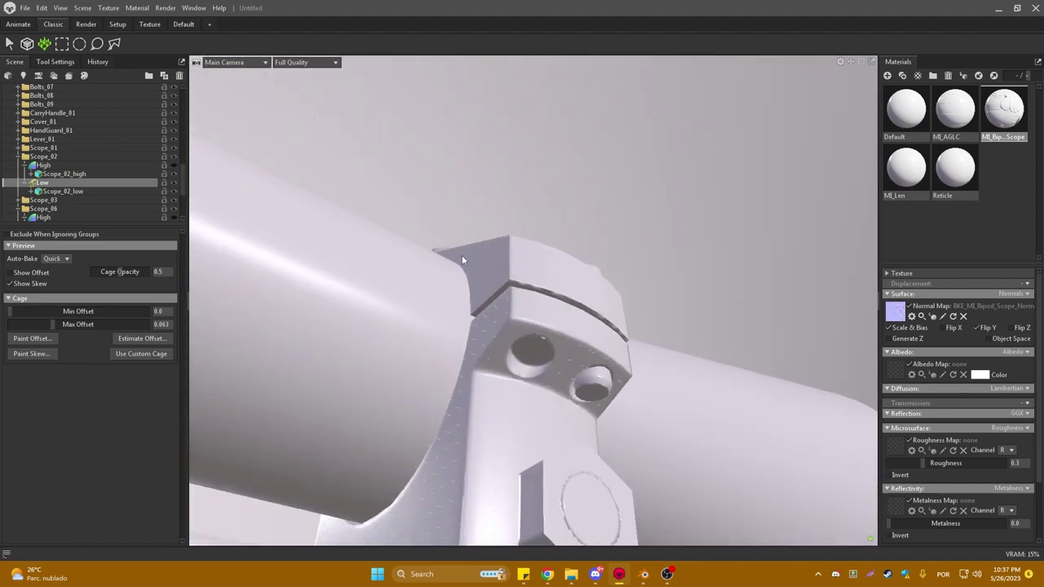
{"action": "scroll", "coordinate": [573, 398], "scroll_direction": "down", "scroll_amount": 5}
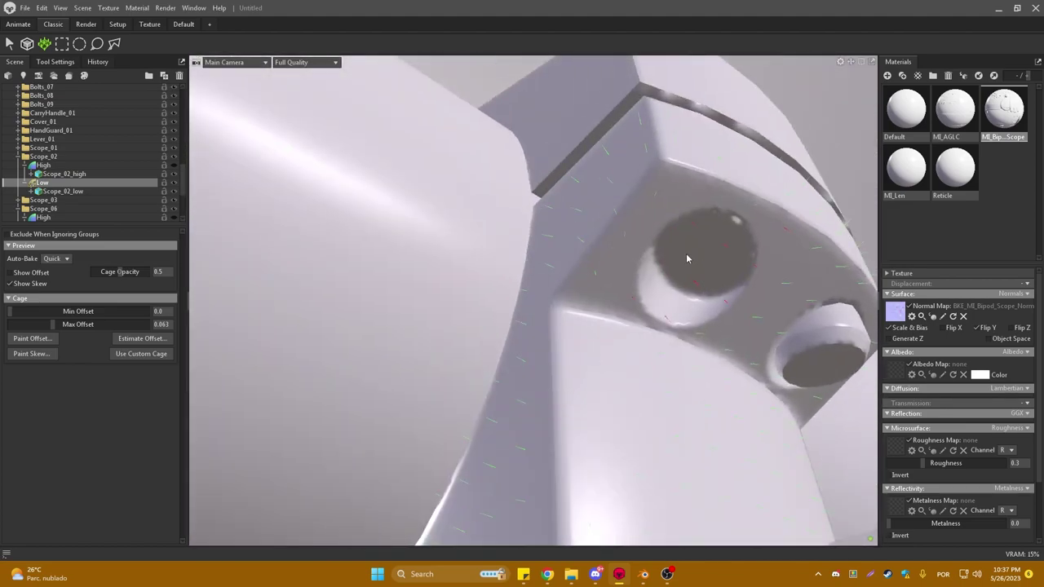
{"action": "left_click_drag", "start_coordinate": [687, 256], "coordinate": [648, 261]}
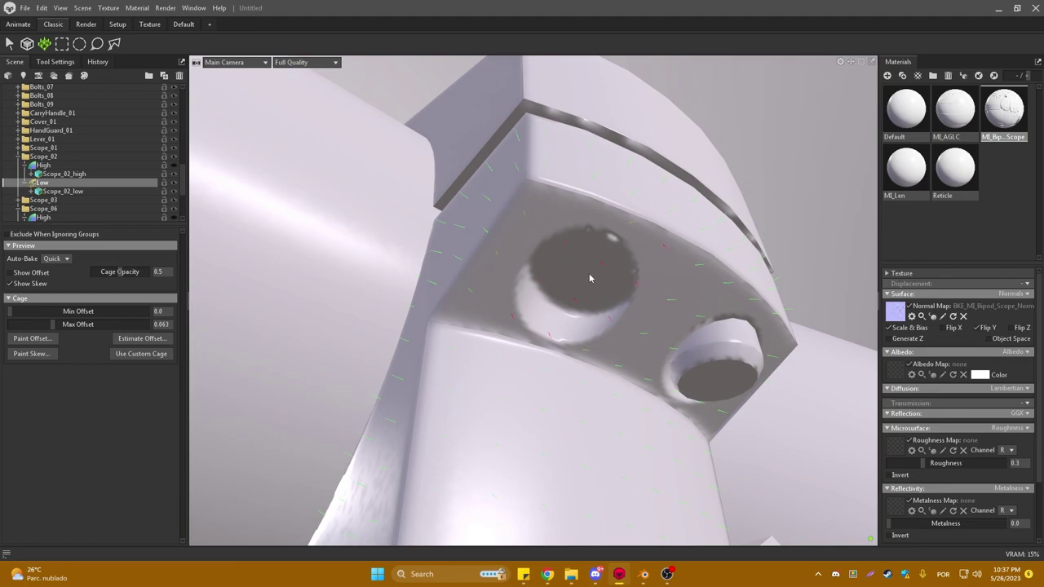
{"action": "scroll", "coordinate": [590, 278], "scroll_direction": "down", "scroll_amount": 2}
{"action": "scroll", "coordinate": [585, 235], "scroll_direction": "down", "scroll_amount": 3}
{"action": "scroll", "coordinate": [633, 208], "scroll_direction": "down", "scroll_amount": 3}
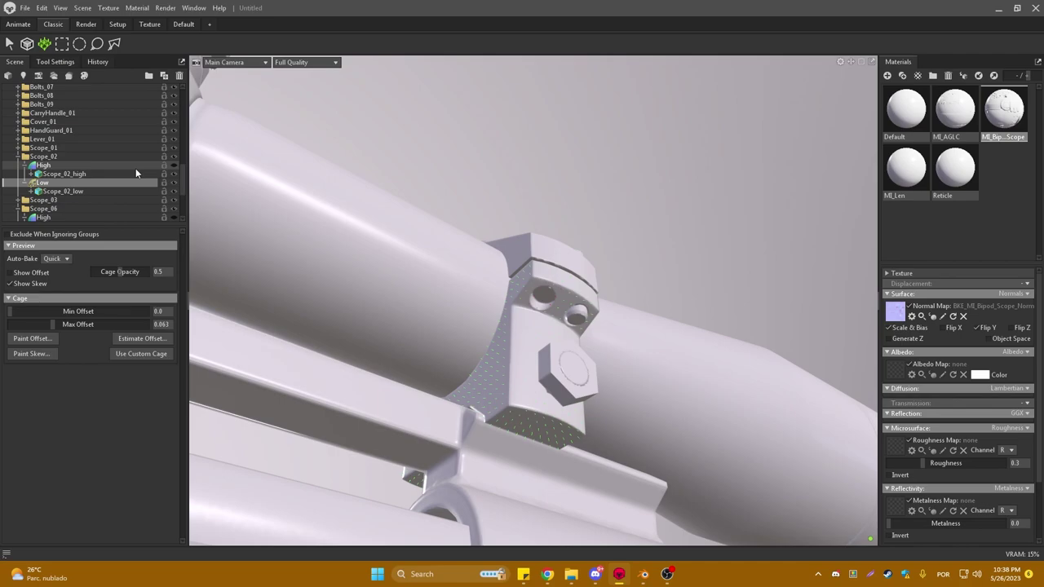
{"action": "double_click", "coordinate": [84, 148]}
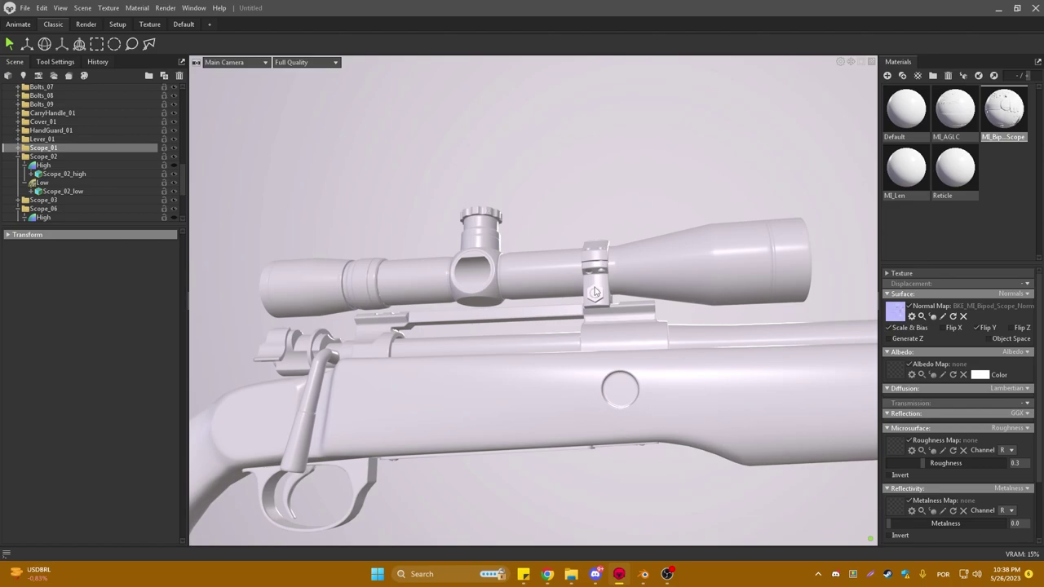
Orbit to a raised three-quarter view of the rifle and select Bake Project 1
{"action": "scroll", "coordinate": [119, 177], "scroll_direction": "up", "scroll_amount": 3}
{"action": "scroll", "coordinate": [438, 293], "scroll_direction": "down", "scroll_amount": 3}
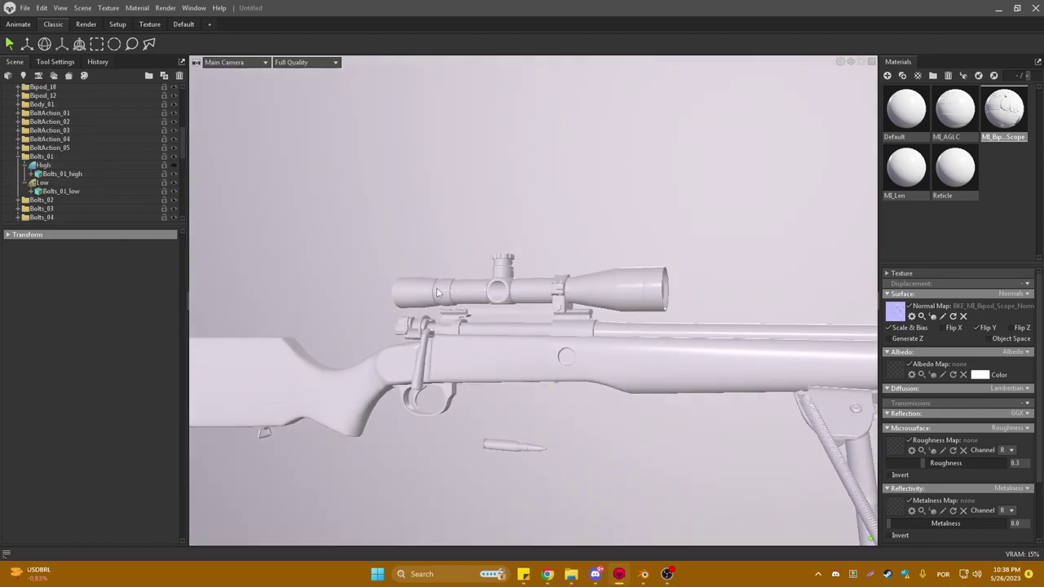
{"action": "left_click_drag", "start_coordinate": [438, 292], "coordinate": [485, 283]}
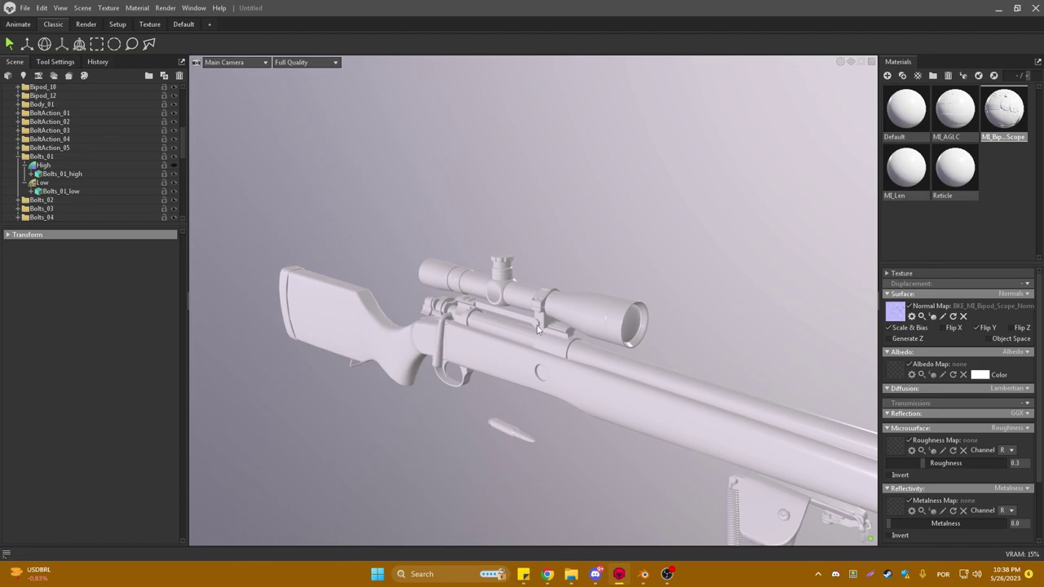
{"action": "scroll", "coordinate": [112, 170], "scroll_direction": "up", "scroll_amount": 5}
{"action": "left_click", "coordinate": [51, 123]}
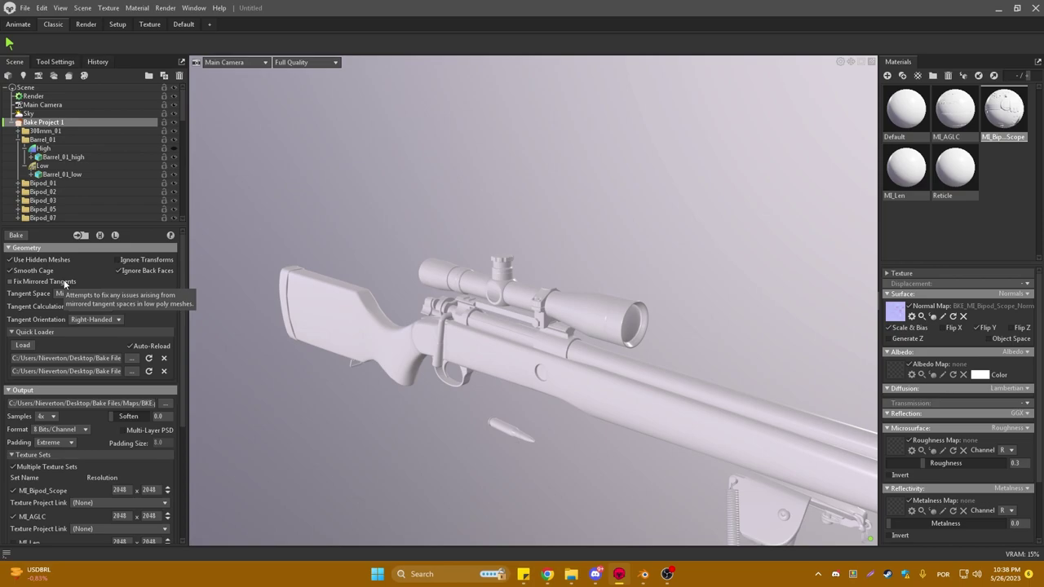
Raise MI_Bipod_Scope and MI_AGLC to 4096 x 4096 and enable Normals (Object) and Position maps
{"action": "scroll", "coordinate": [96, 432], "scroll_direction": "down", "scroll_amount": 3}
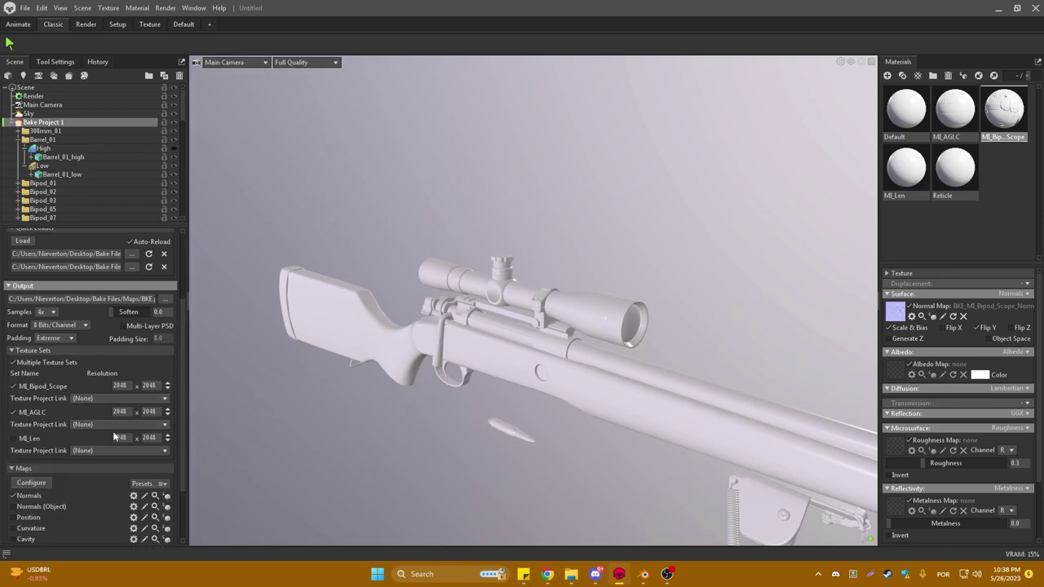
{"action": "left_click", "coordinate": [168, 385]}
{"action": "left_click", "coordinate": [168, 410]}
{"action": "scroll", "coordinate": [101, 521], "scroll_direction": "down", "scroll_amount": 1}
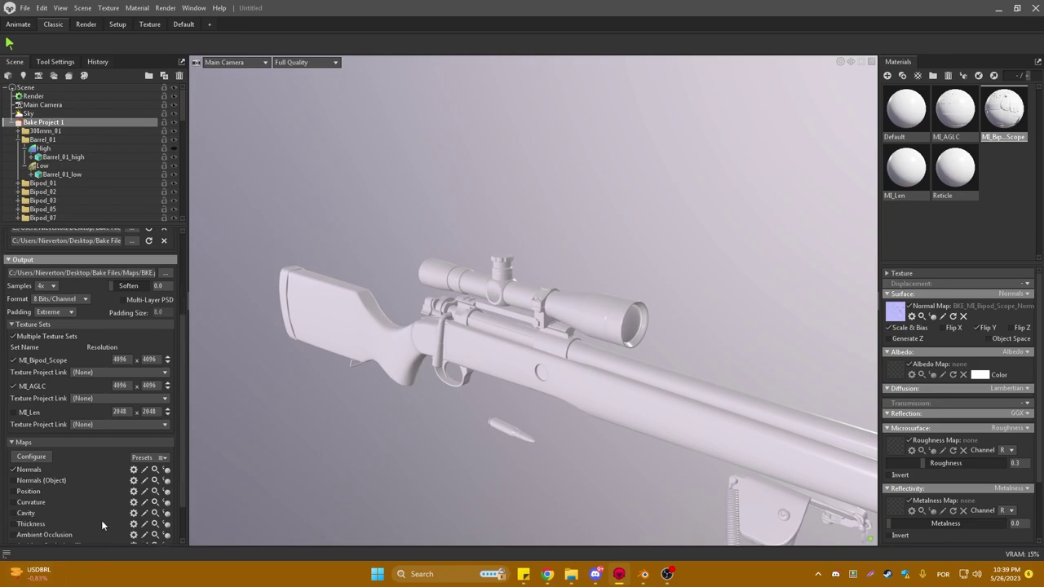
{"action": "left_click", "coordinate": [29, 482]}
{"action": "left_click", "coordinate": [29, 493]}
Set the output format to 16 Bits/Channel, keeping MI_Bipod_Scope at 4096
{"action": "left_click", "coordinate": [67, 300]}
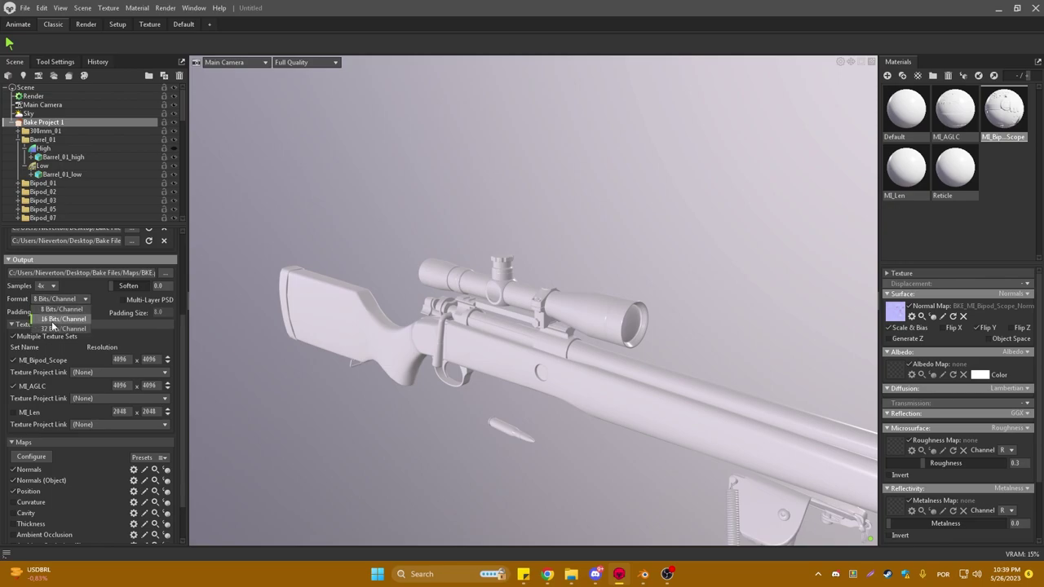
{"action": "left_click", "coordinate": [53, 319]}
{"action": "left_click", "coordinate": [57, 299]}
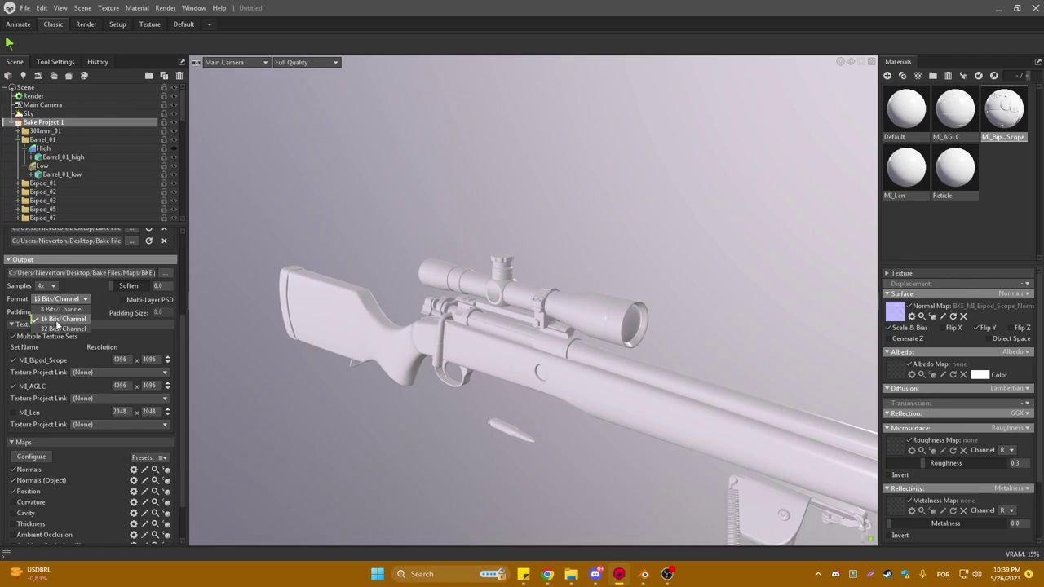
{"action": "left_click", "coordinate": [57, 319]}
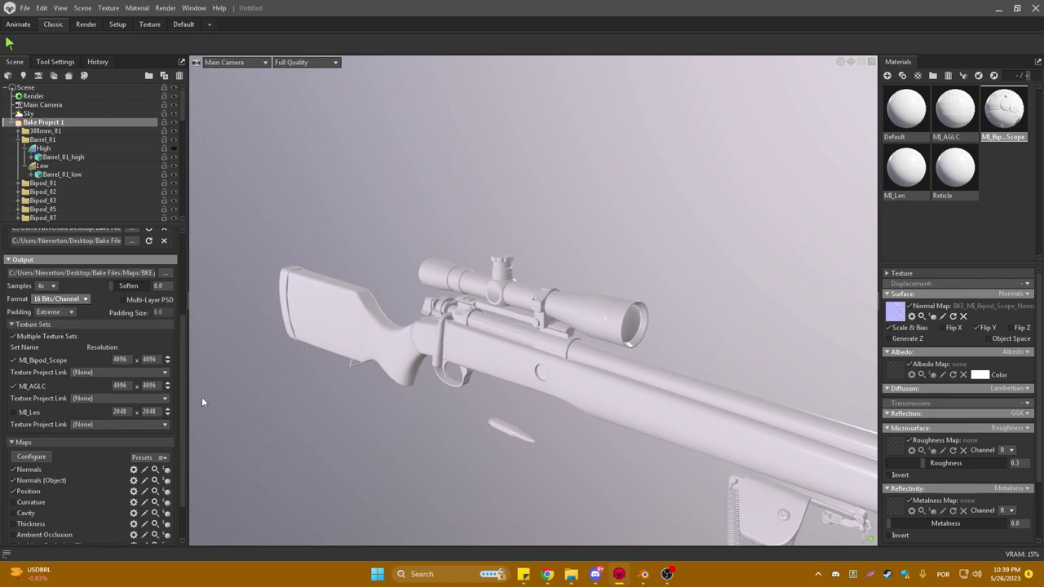
{"action": "left_click", "coordinate": [167, 357]}
{"action": "left_click", "coordinate": [168, 362]}
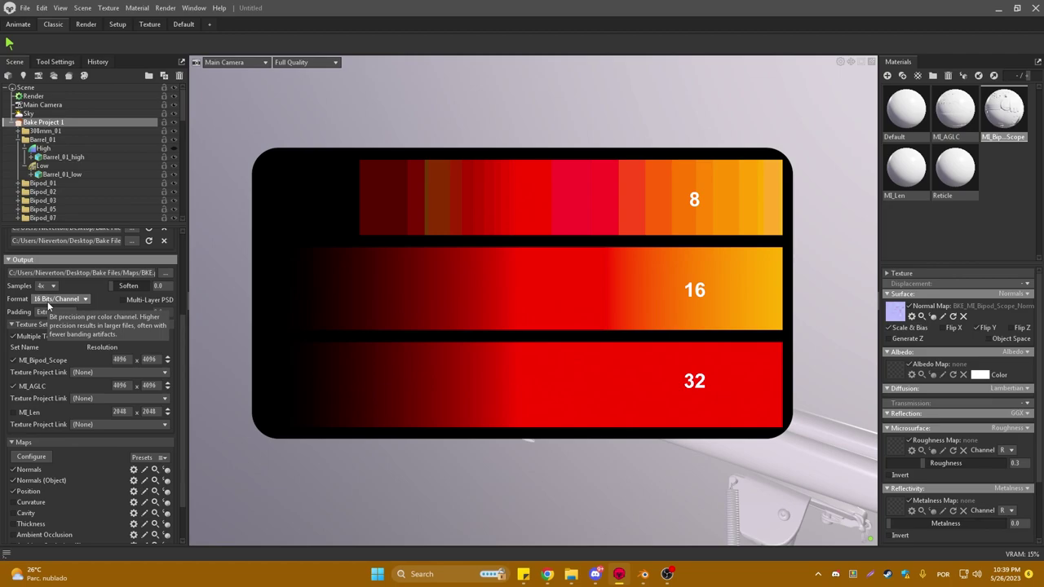
{"action": "scroll", "coordinate": [58, 469], "scroll_direction": "down", "scroll_amount": 2}
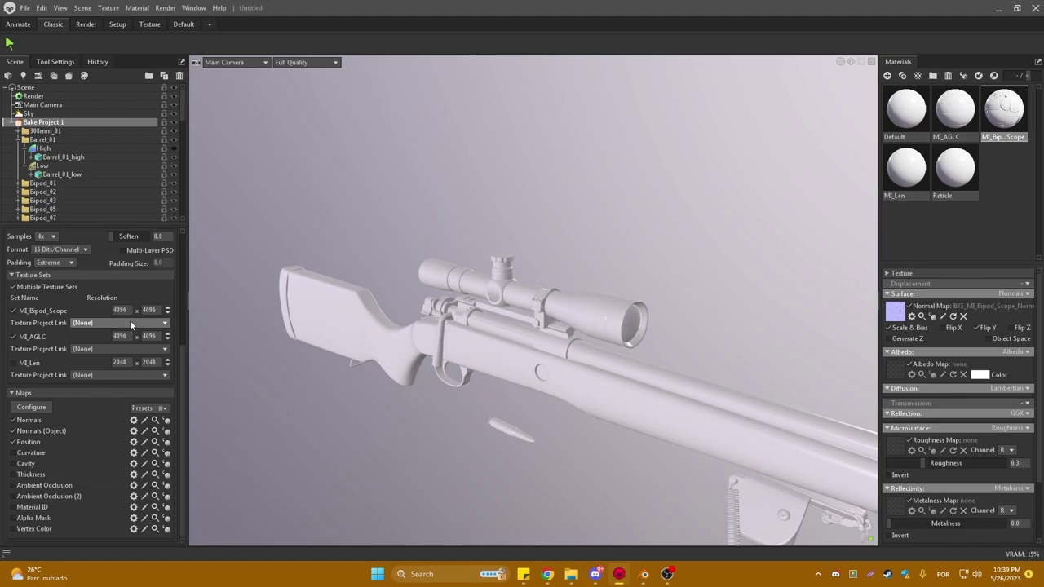
Include the Position map and raise Output Samples from 4x to 64x
{"action": "scroll", "coordinate": [130, 320], "scroll_direction": "up", "scroll_amount": 4}
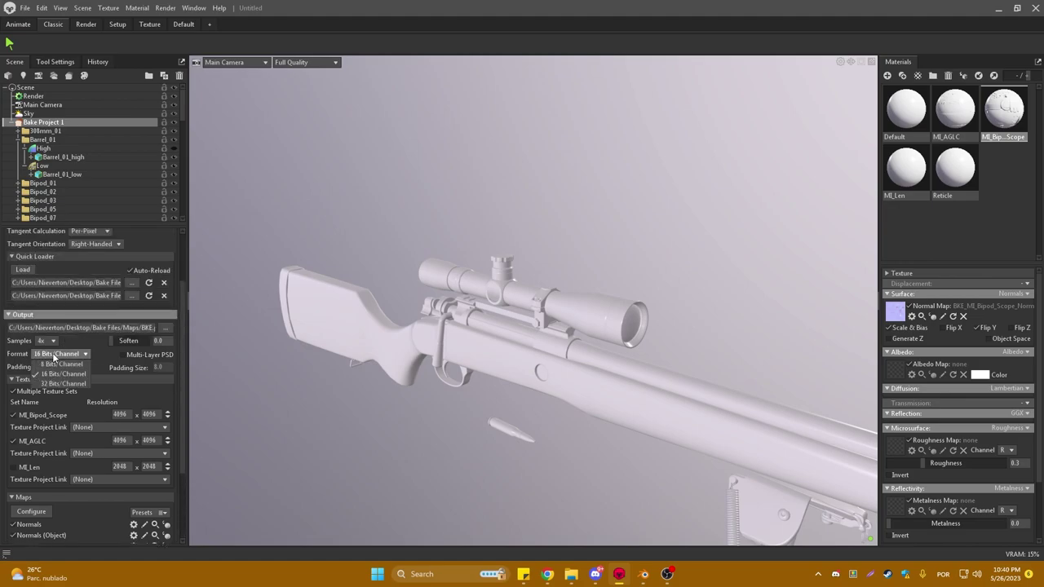
{"action": "scroll", "coordinate": [55, 355], "scroll_direction": "down", "scroll_amount": 4}
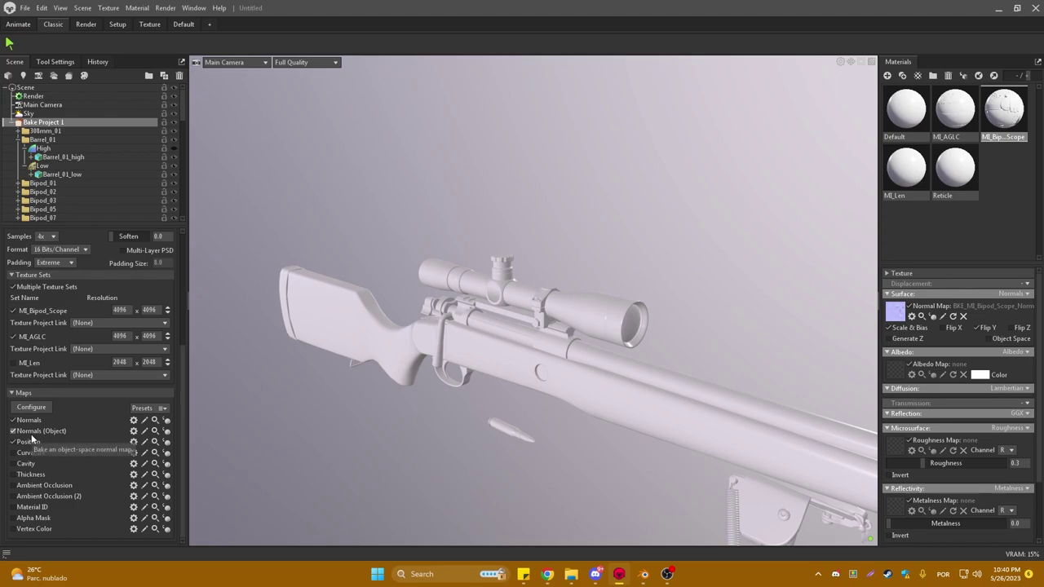
{"action": "left_click", "coordinate": [33, 442]}
{"action": "scroll", "coordinate": [36, 445], "scroll_direction": "up", "scroll_amount": 2}
{"action": "scroll", "coordinate": [37, 445], "scroll_direction": "up", "scroll_amount": 2}
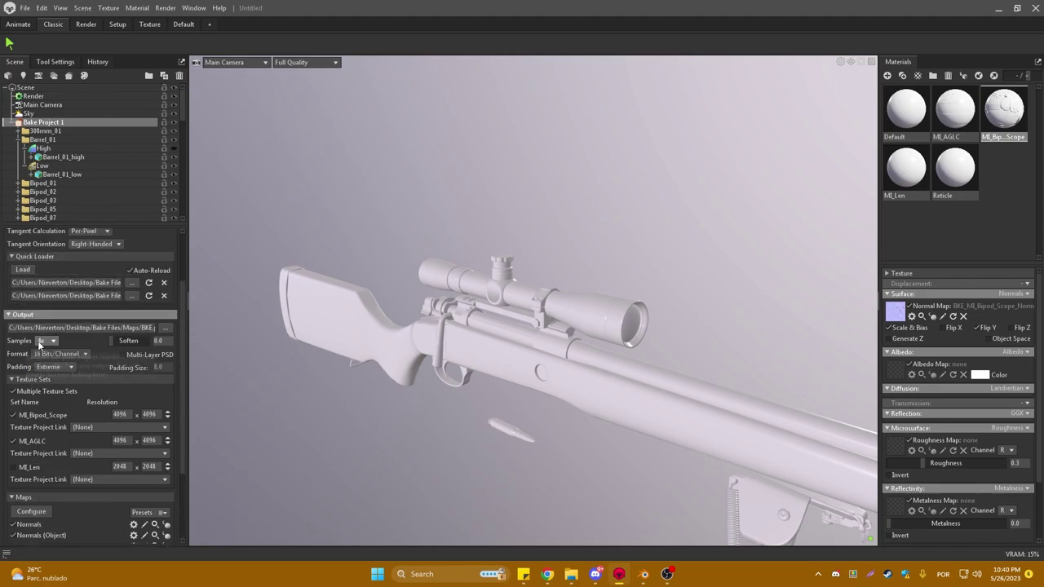
{"action": "left_click", "coordinate": [47, 342]}
{"action": "left_click", "coordinate": [51, 380]}
{"action": "scroll", "coordinate": [51, 378], "scroll_direction": "down", "scroll_amount": 2}
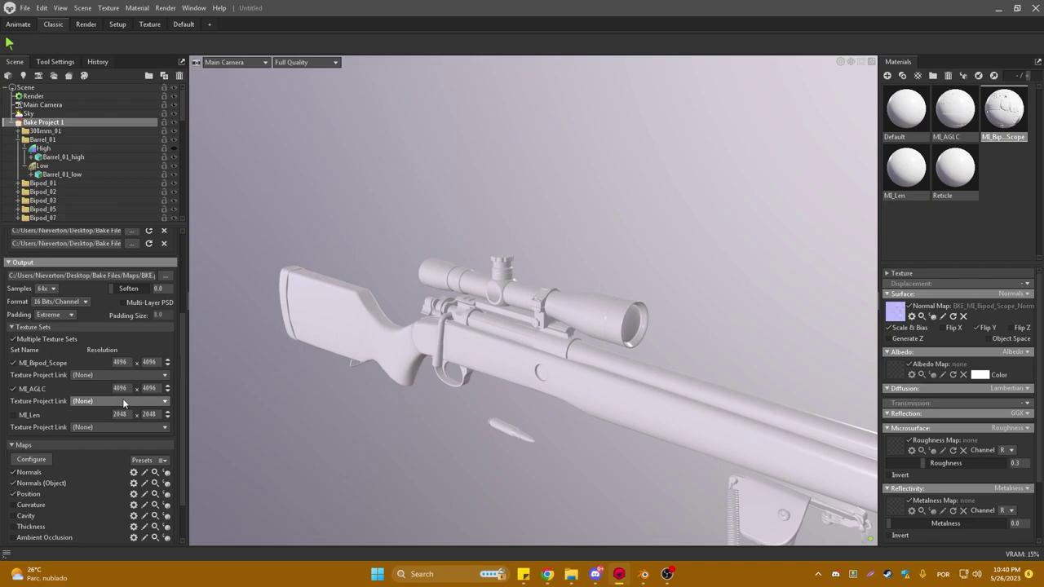
{"action": "scroll", "coordinate": [121, 401], "scroll_direction": "down", "scroll_amount": 1}
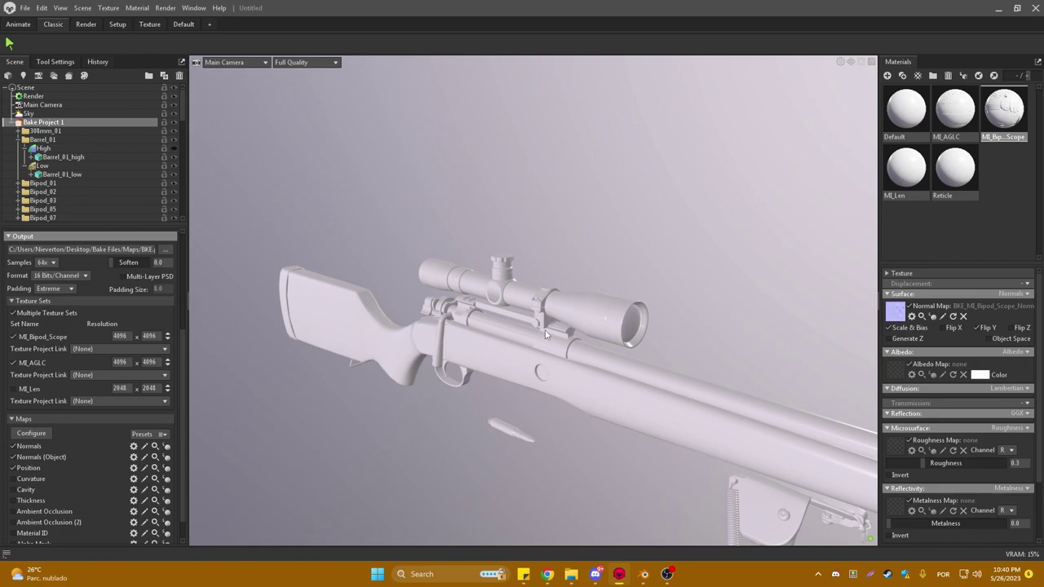
{"action": "scroll", "coordinate": [95, 448], "scroll_direction": "down", "scroll_amount": 1}
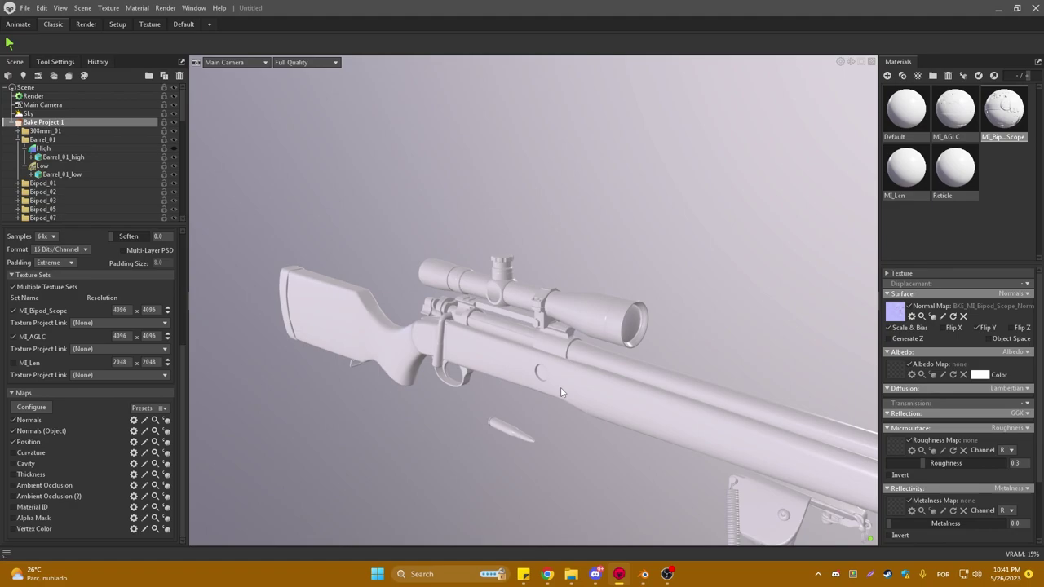
{"action": "left_click", "coordinate": [57, 251]}
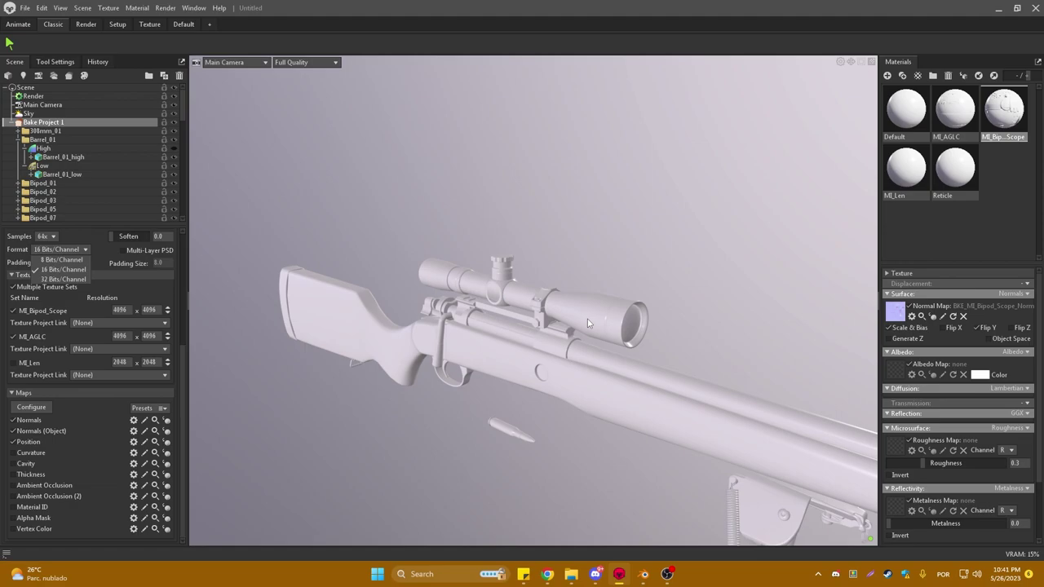
{"action": "left_click", "coordinate": [61, 270]}
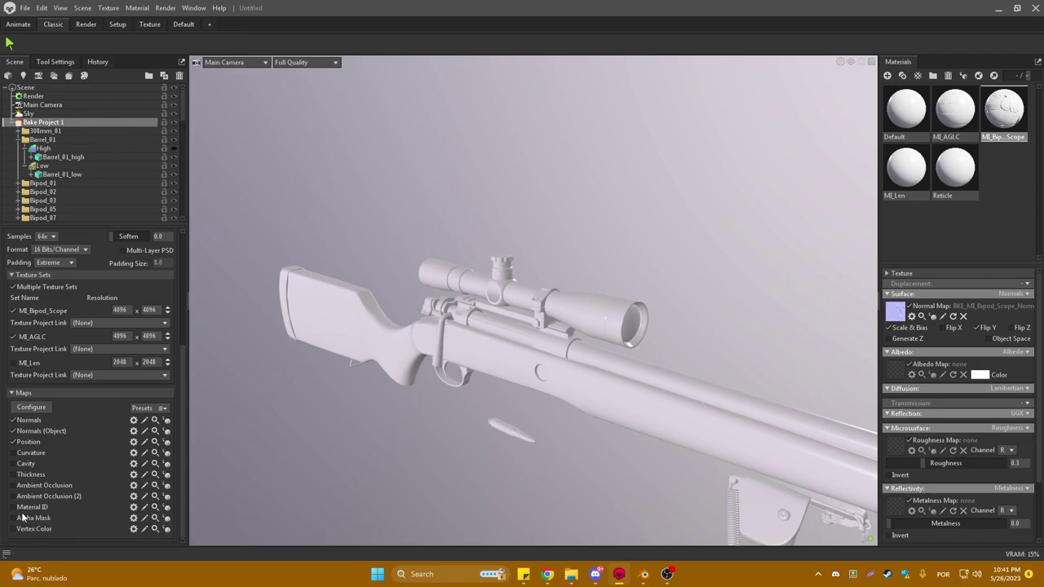
{"action": "left_click", "coordinate": [55, 235]}
{"action": "left_click", "coordinate": [37, 249]}
{"action": "scroll", "coordinate": [36, 312], "scroll_direction": "up", "scroll_amount": 3}
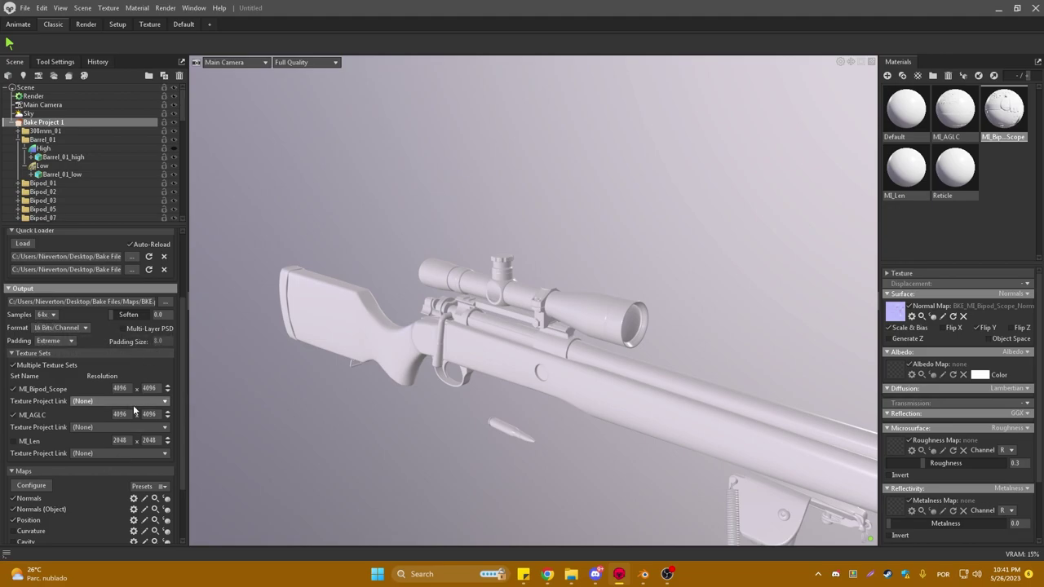
{"action": "scroll", "coordinate": [131, 400], "scroll_direction": "up", "scroll_amount": 3}
{"action": "scroll", "coordinate": [119, 381], "scroll_direction": "up", "scroll_amount": 2}
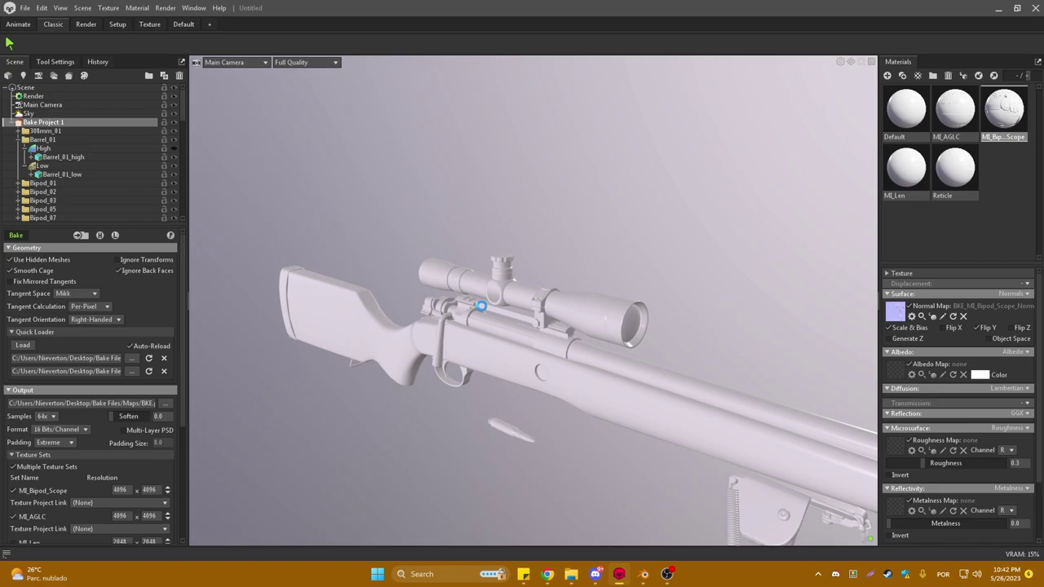
{"action": "mouse_move", "coordinate": [481, 305]}
{"action": "left_mouse_down"}
{"action": "mouse_move", "coordinate": [539, 359]}
{"action": "mouse_move", "coordinate": [560, 412]}
{"action": "left_mouse_up"}
{"action": "scroll", "coordinate": [522, 249], "scroll_direction": "up", "scroll_amount": 3}
{"action": "scroll", "coordinate": [497, 382], "scroll_direction": "up", "scroll_amount": 3}
{"action": "mouse_move", "coordinate": [497, 382]}
{"action": "left_mouse_down"}
{"action": "mouse_move", "coordinate": [466, 400]}
{"action": "mouse_move", "coordinate": [634, 364]}
{"action": "mouse_move", "coordinate": [540, 316]}
{"action": "left_mouse_up"}
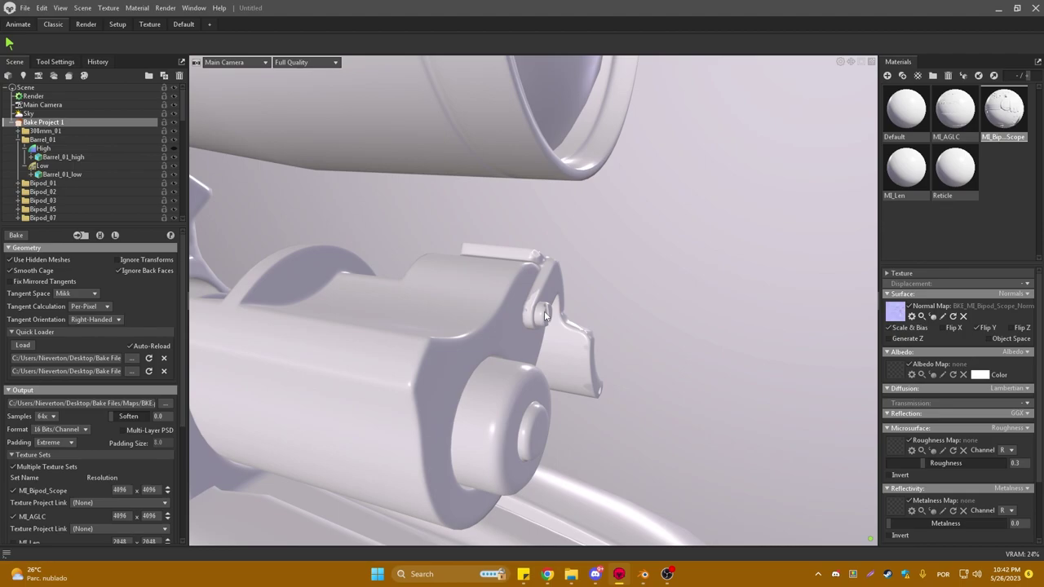
{"action": "mouse_move", "coordinate": [544, 311]}
{"action": "left_mouse_down"}
{"action": "mouse_move", "coordinate": [480, 298]}
{"action": "mouse_move", "coordinate": [510, 281]}
{"action": "left_mouse_up"}
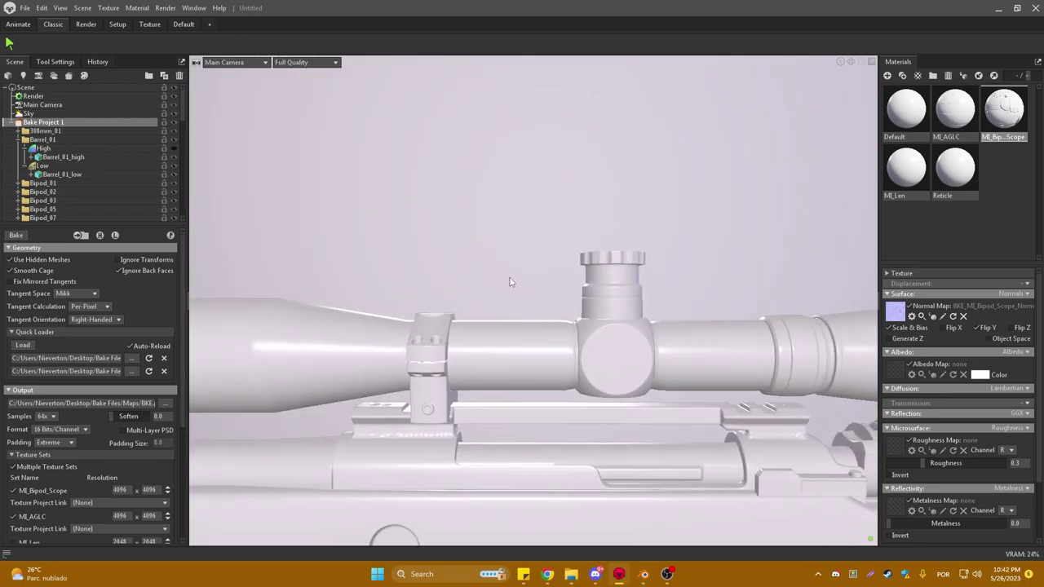
{"action": "mouse_move", "coordinate": [628, 368]}
{"action": "left_mouse_down"}
{"action": "mouse_move", "coordinate": [455, 416]}
{"action": "mouse_move", "coordinate": [705, 338]}
{"action": "mouse_move", "coordinate": [443, 418]}
{"action": "mouse_move", "coordinate": [490, 234]}
{"action": "mouse_move", "coordinate": [604, 428]}
{"action": "mouse_move", "coordinate": [614, 214]}
{"action": "mouse_move", "coordinate": [331, 380]}
{"action": "mouse_move", "coordinate": [725, 350]}
{"action": "mouse_move", "coordinate": [359, 329]}
{"action": "left_mouse_up"}
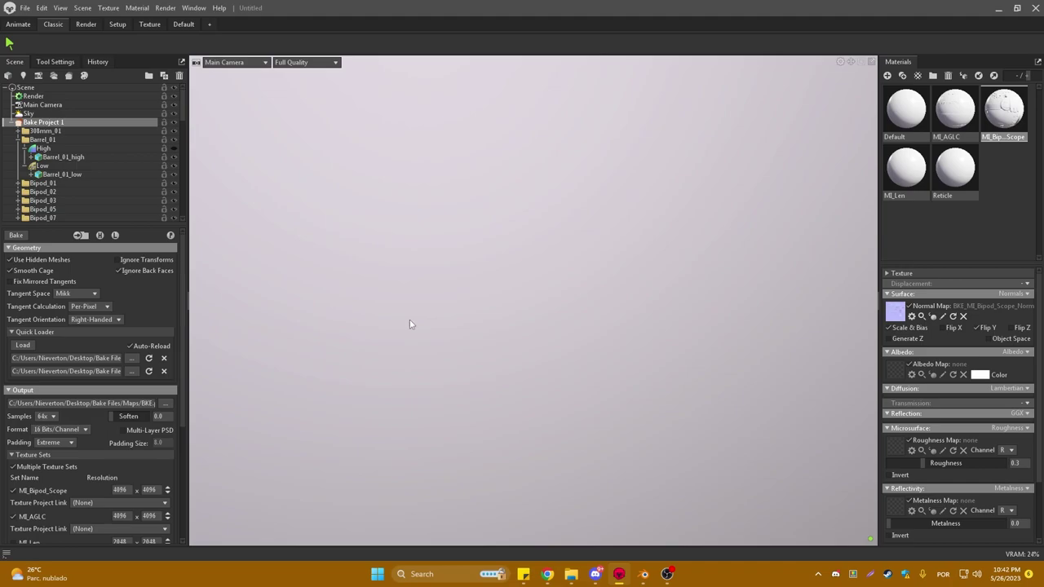
{"action": "key", "text": "f"}
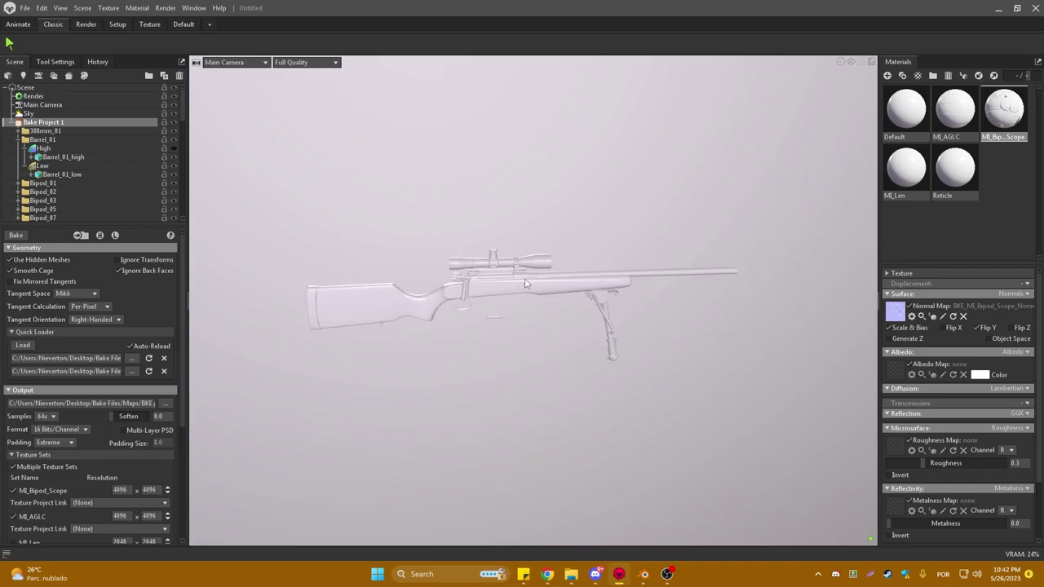
{"action": "scroll", "coordinate": [462, 254], "scroll_direction": "up", "scroll_amount": 3}
{"action": "mouse_move", "coordinate": [462, 254]}
{"action": "left_mouse_down"}
{"action": "mouse_move", "coordinate": [774, 256]}
{"action": "mouse_move", "coordinate": [458, 153]}
{"action": "mouse_move", "coordinate": [583, 217]}
{"action": "mouse_move", "coordinate": [646, 202]}
{"action": "mouse_move", "coordinate": [590, 239]}
{"action": "mouse_move", "coordinate": [629, 191]}
{"action": "mouse_move", "coordinate": [397, 221]}
{"action": "mouse_move", "coordinate": [690, 317]}
{"action": "mouse_move", "coordinate": [431, 313]}
{"action": "left_mouse_up"}
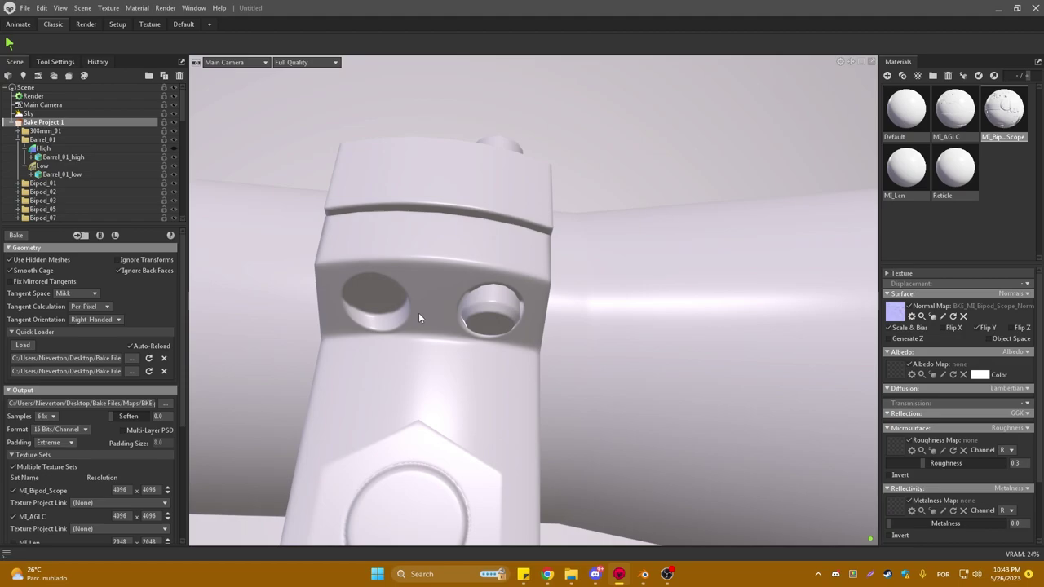
{"action": "mouse_move", "coordinate": [328, 272]}
{"action": "left_mouse_down"}
{"action": "mouse_move", "coordinate": [396, 288]}
{"action": "mouse_move", "coordinate": [297, 364]}
{"action": "left_mouse_up"}
Untick Normals, Normals (Object) and Position; tick Curvature, Cavity, Thickness and Ambient Occlusion
{"action": "scroll", "coordinate": [47, 482], "scroll_direction": "down", "scroll_amount": 3}
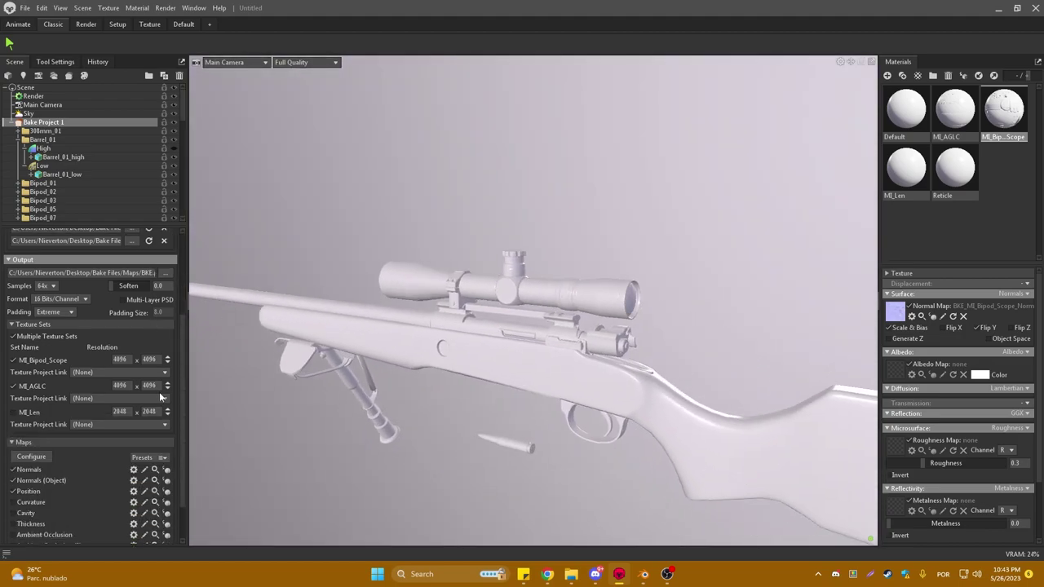
{"action": "scroll", "coordinate": [48, 481], "scroll_direction": "down", "scroll_amount": 1}
{"action": "left_click", "coordinate": [32, 442]}
{"action": "left_click", "coordinate": [37, 431]}
{"action": "left_click", "coordinate": [40, 421]}
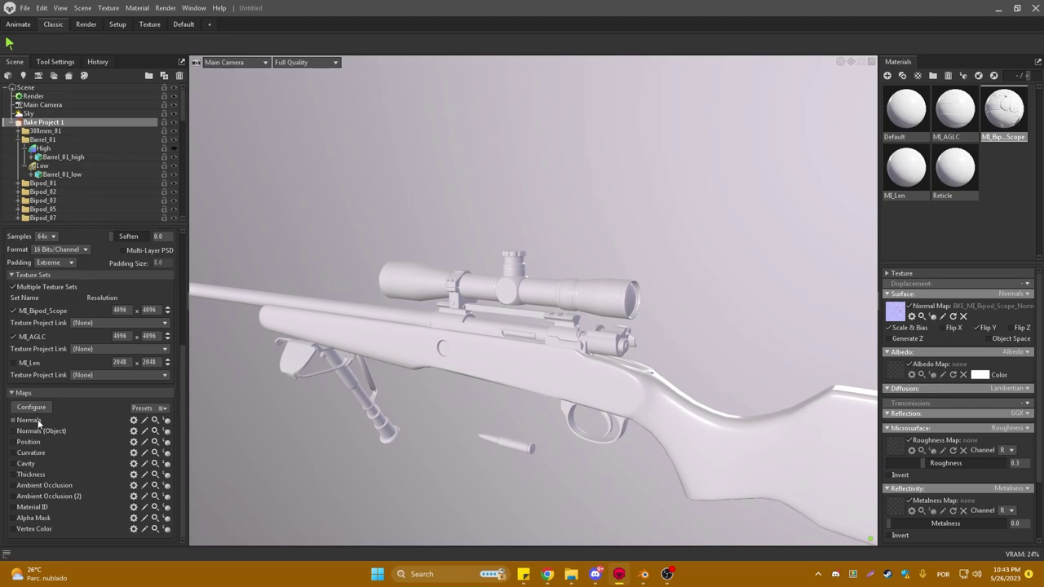
{"action": "left_click", "coordinate": [31, 455]}
{"action": "left_click", "coordinate": [30, 465]}
{"action": "left_click", "coordinate": [33, 477]}
{"action": "left_click", "coordinate": [39, 488]}
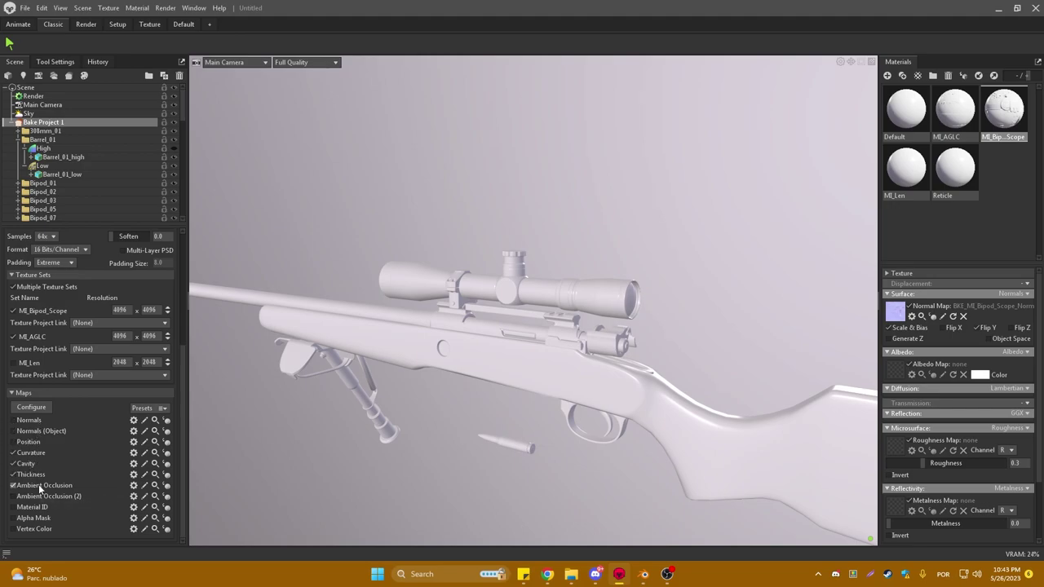
Switch the output format to 8 Bits/Channel and check the sample count
{"action": "left_click", "coordinate": [51, 250]}
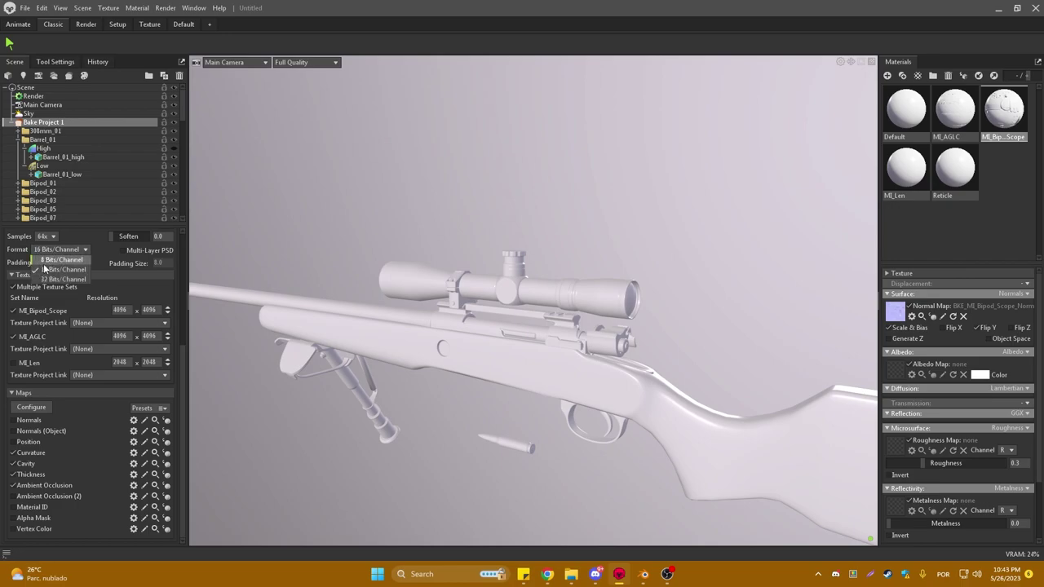
{"action": "left_click", "coordinate": [45, 260]}
{"action": "scroll", "coordinate": [96, 284], "scroll_direction": "up", "scroll_amount": 2}
{"action": "left_click", "coordinate": [45, 288]}
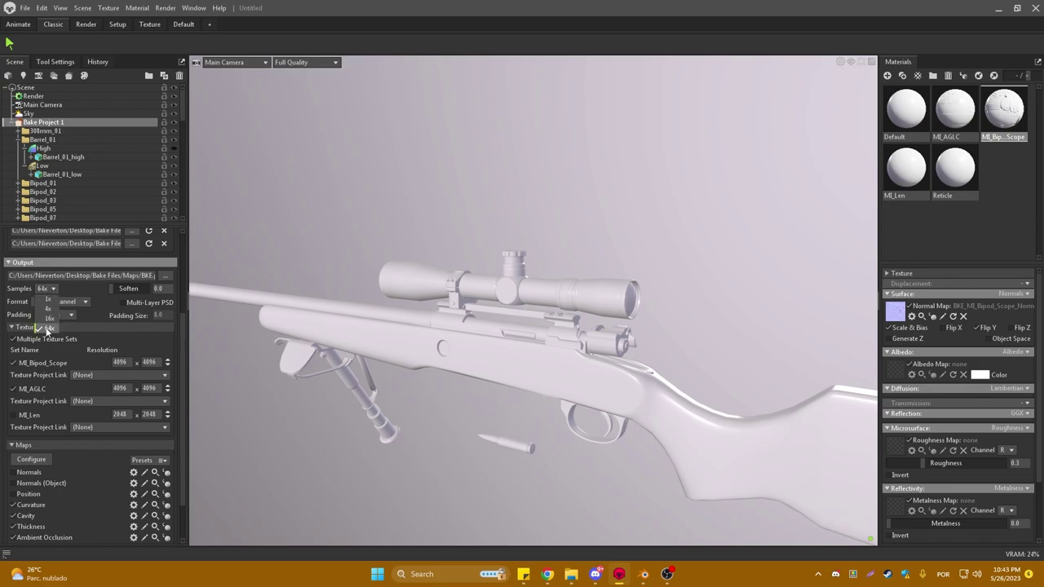
{"action": "left_click", "coordinate": [47, 328]}
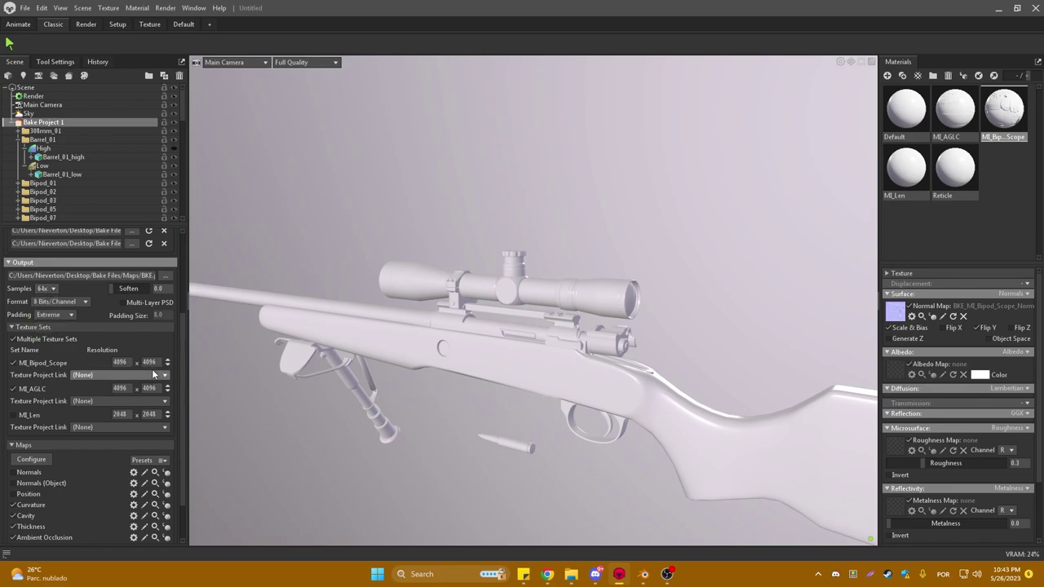
Leave only Ambient Occlusion ticked and review its bake settings
{"action": "scroll", "coordinate": [155, 374], "scroll_direction": "down", "scroll_amount": 2}
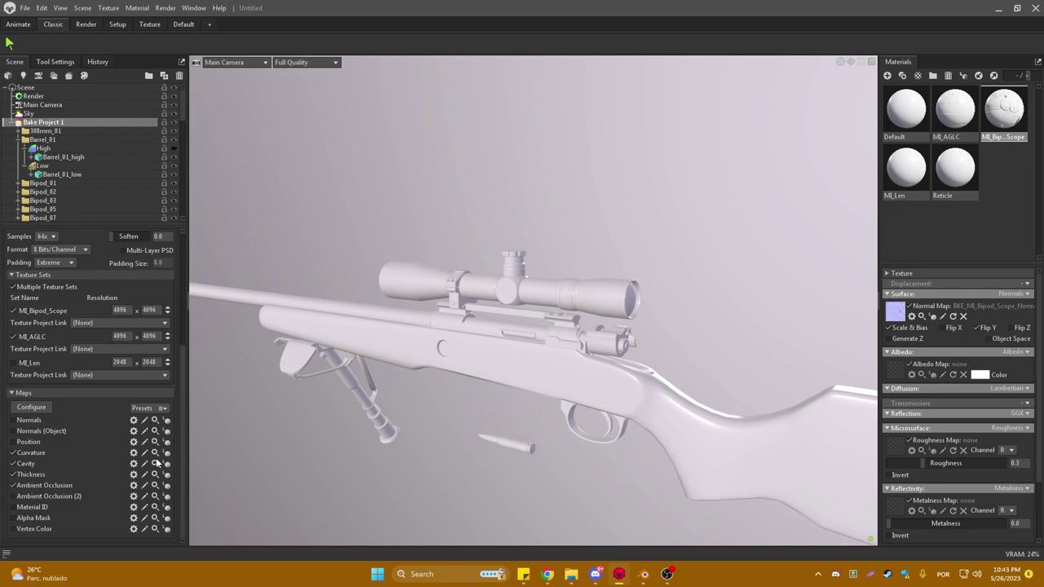
{"action": "left_click", "coordinate": [14, 485]}
{"action": "left_click", "coordinate": [14, 474]}
{"action": "left_click", "coordinate": [14, 464]}
{"action": "left_click", "coordinate": [14, 453]}
{"action": "left_click", "coordinate": [14, 485]}
{"action": "left_click", "coordinate": [134, 485]}
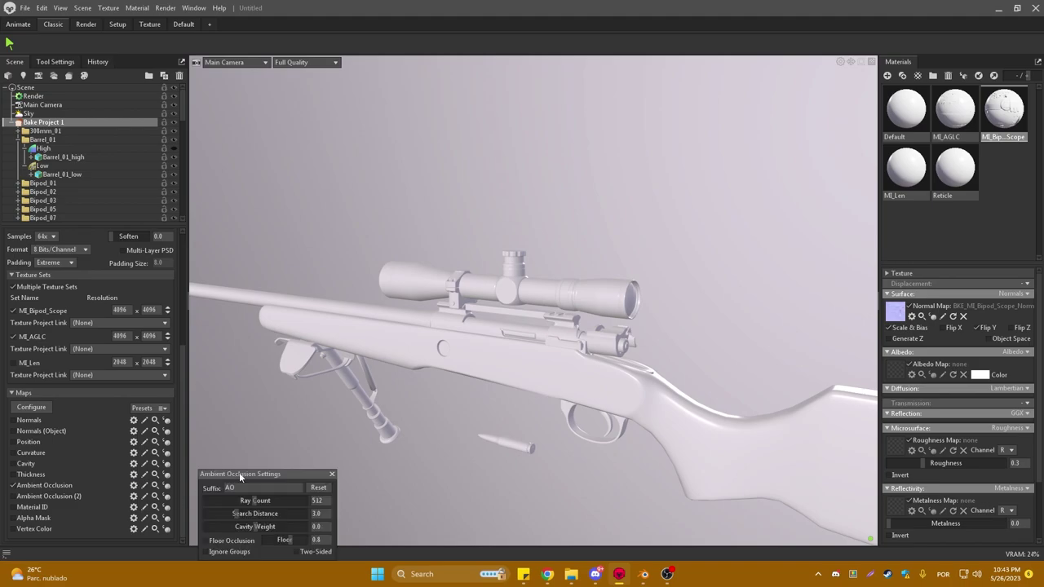
{"action": "left_click_drag", "start_coordinate": [240, 473], "coordinate": [242, 402]}
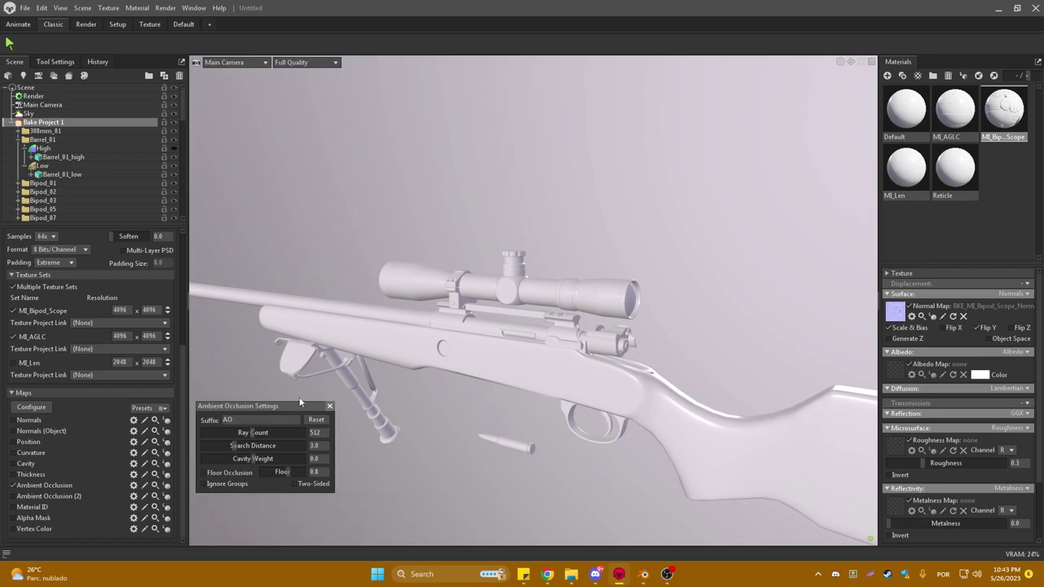
{"action": "left_click", "coordinate": [329, 406]}
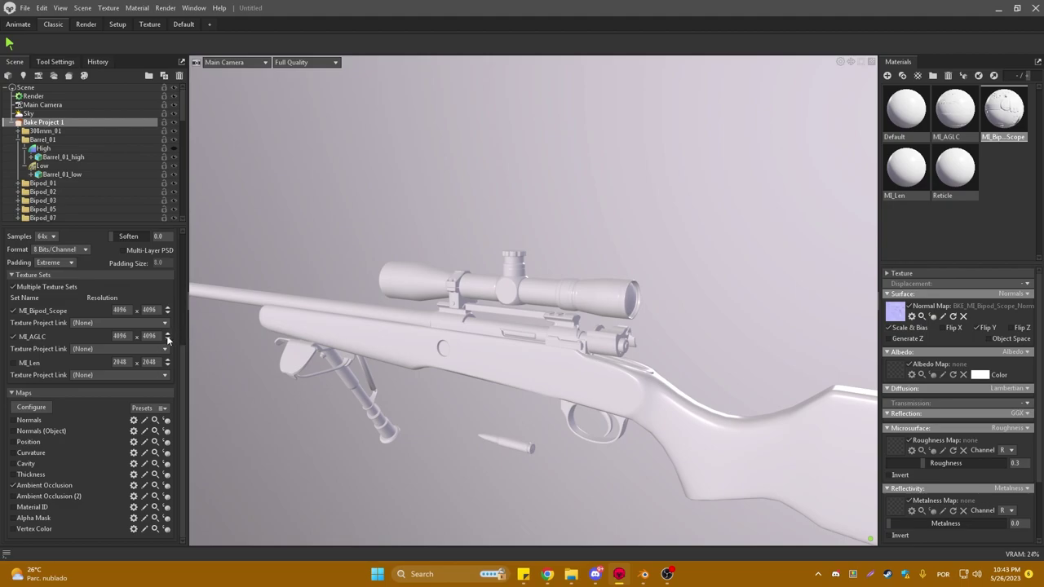
Lower MI_Bipod_Scope to 2048 x 2048 and revisit the sample count choices
{"action": "left_click", "coordinate": [168, 314]}
{"action": "left_click", "coordinate": [44, 236]}
{"action": "scroll", "coordinate": [74, 285], "scroll_direction": "up", "scroll_amount": 3}
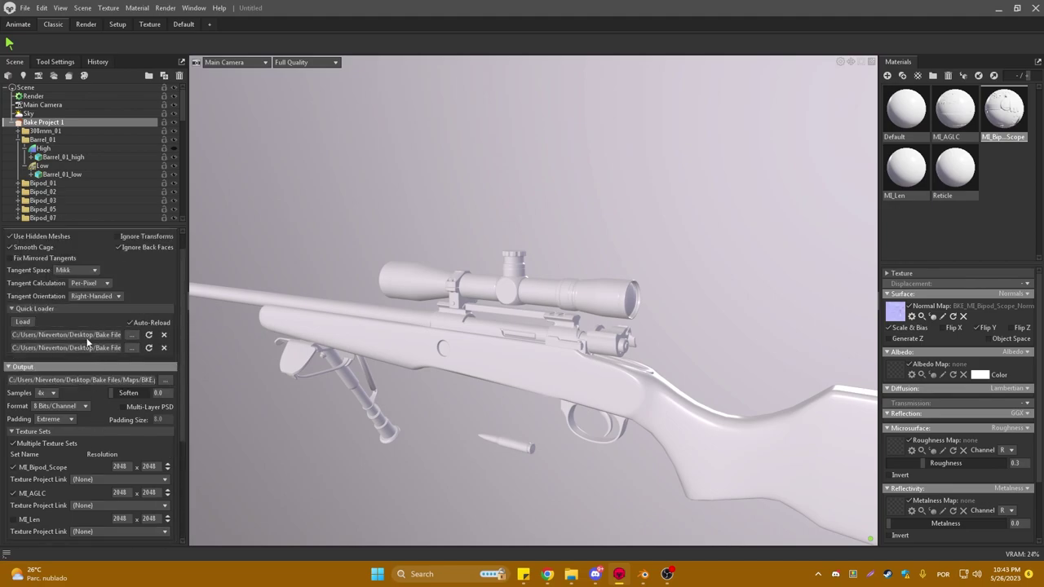
{"action": "scroll", "coordinate": [38, 252], "scroll_direction": "up", "scroll_amount": 2}
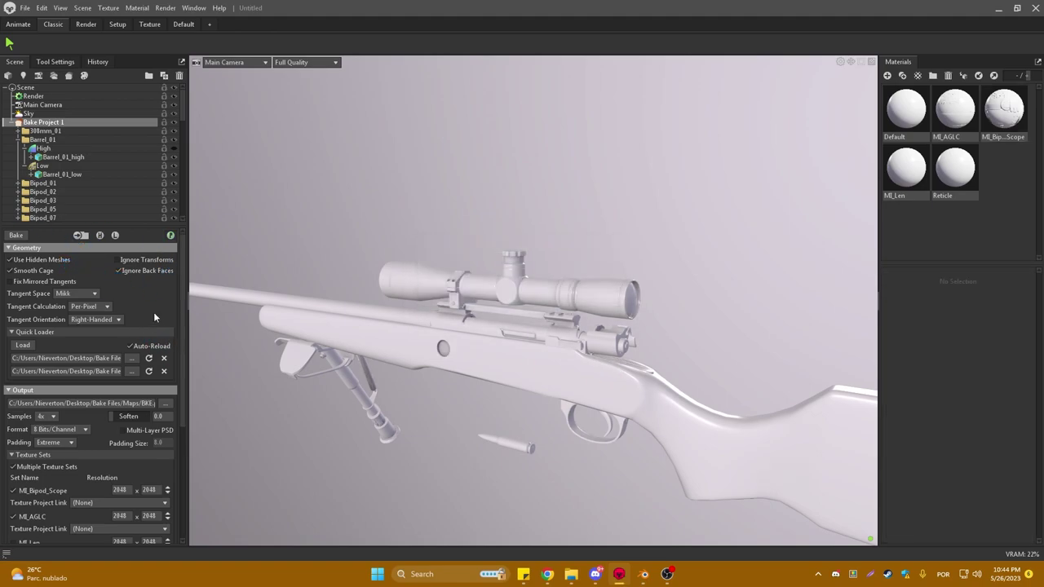
Open the Ambient Occlusion settings (Search Distance 3.0, Ray Count 32) and move the panel aside
{"action": "scroll", "coordinate": [163, 327], "scroll_direction": "down", "scroll_amount": 3}
{"action": "scroll", "coordinate": [167, 379], "scroll_direction": "down", "scroll_amount": 3}
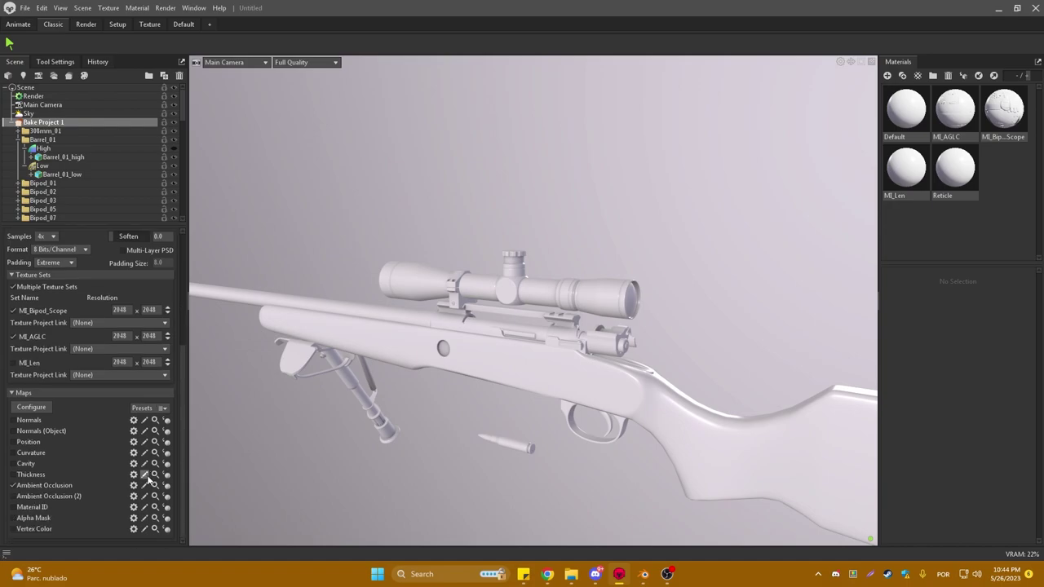
{"action": "left_click_drag", "start_coordinate": [619, 309], "coordinate": [576, 322]}
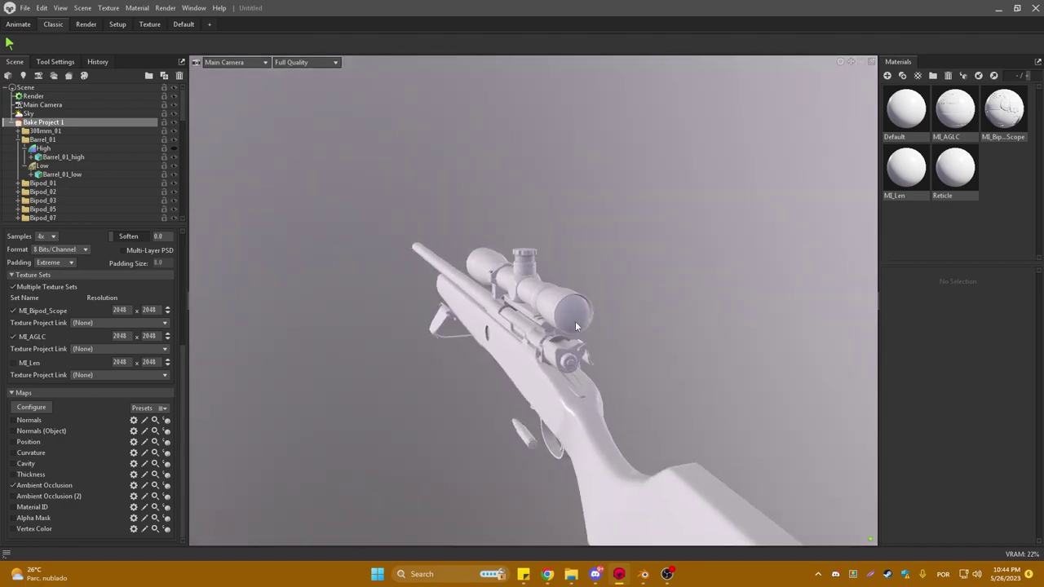
{"action": "scroll", "coordinate": [326, 415], "scroll_direction": "up", "scroll_amount": 5}
{"action": "mouse_move", "coordinate": [326, 414]}
{"action": "left_mouse_down"}
{"action": "mouse_move", "coordinate": [278, 470]}
{"action": "mouse_move", "coordinate": [268, 373]}
{"action": "mouse_move", "coordinate": [435, 351]}
{"action": "mouse_move", "coordinate": [468, 336]}
{"action": "mouse_move", "coordinate": [691, 355]}
{"action": "mouse_move", "coordinate": [725, 421]}
{"action": "mouse_move", "coordinate": [616, 348]}
{"action": "left_mouse_up"}
{"action": "left_click_drag", "start_coordinate": [390, 408], "coordinate": [538, 257]}
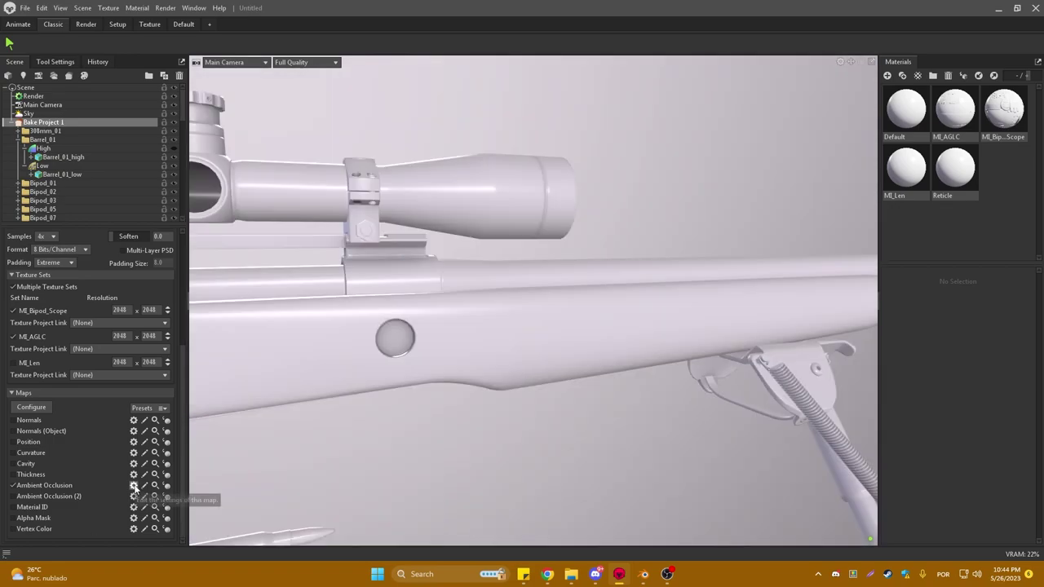
{"action": "left_click", "coordinate": [134, 486]}
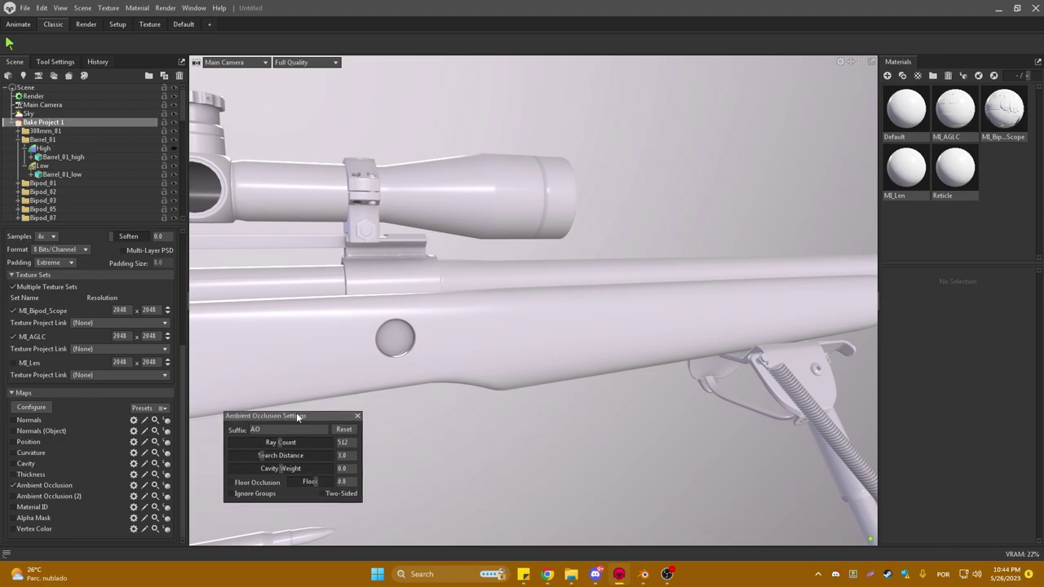
{"action": "mouse_move", "coordinate": [267, 473]}
{"action": "left_mouse_down"}
{"action": "mouse_move", "coordinate": [325, 396]}
{"action": "mouse_move", "coordinate": [266, 425]}
{"action": "left_mouse_up"}
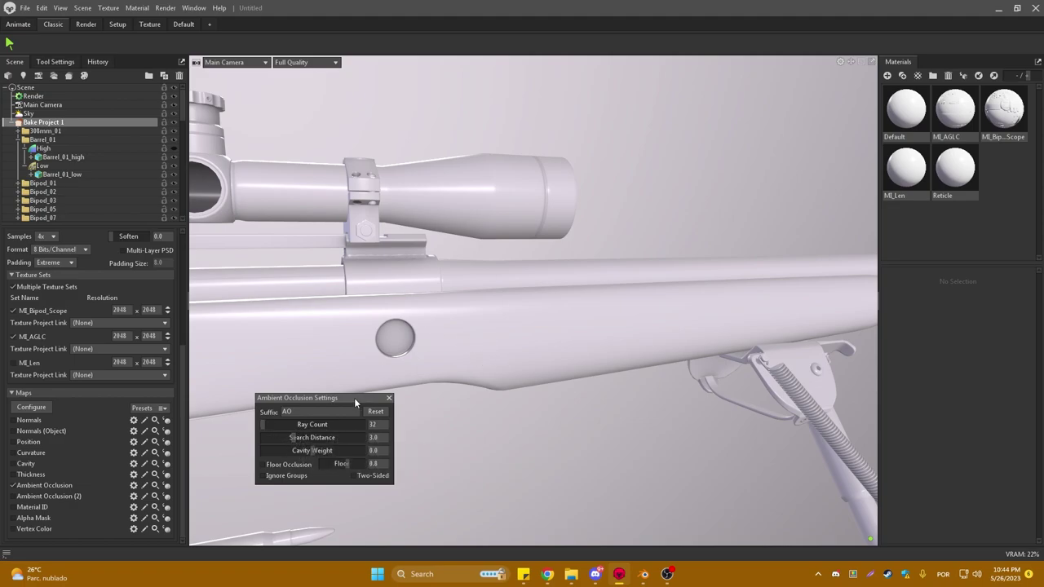
{"action": "left_click_drag", "start_coordinate": [320, 396], "coordinate": [258, 398]}
Orbit to view the round button edge-on and select the barrel mesh
{"action": "left_click_drag", "start_coordinate": [449, 323], "coordinate": [652, 362]}
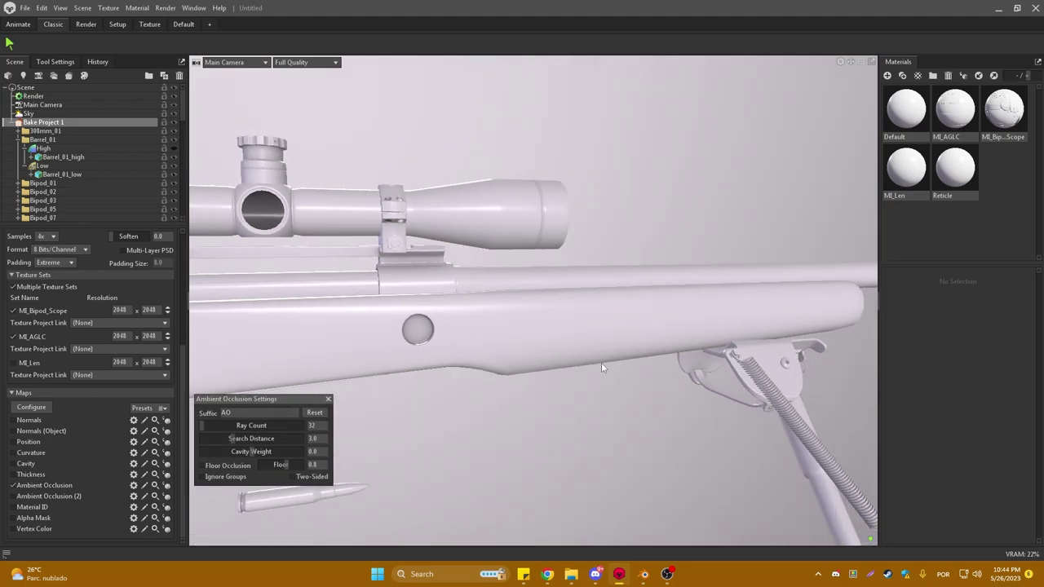
{"action": "mouse_move", "coordinate": [576, 318]}
{"action": "left_mouse_down"}
{"action": "mouse_move", "coordinate": [371, 262]}
{"action": "mouse_move", "coordinate": [522, 326]}
{"action": "left_mouse_up"}
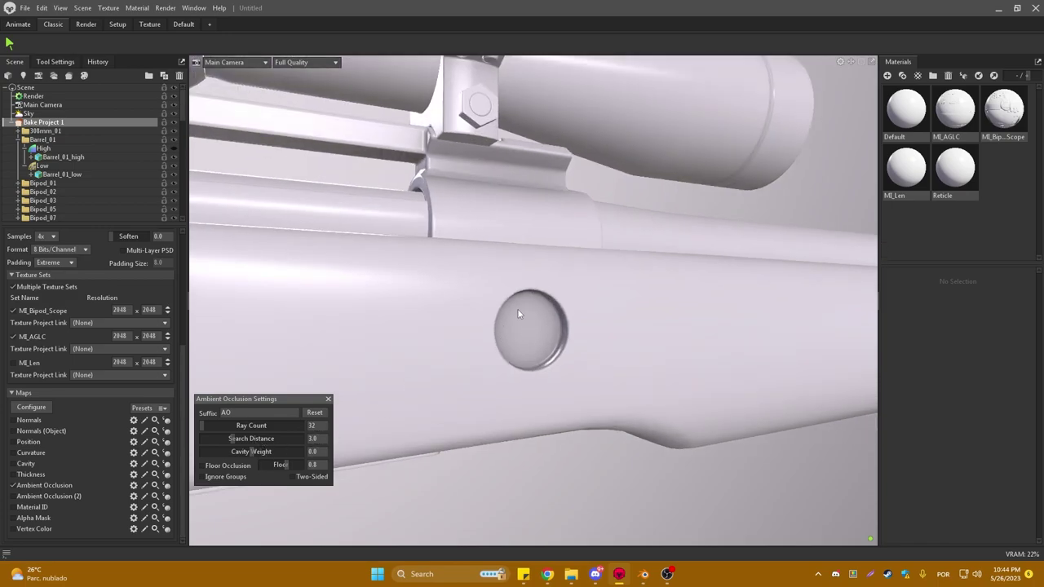
{"action": "left_click_drag", "start_coordinate": [553, 358], "coordinate": [611, 354]}
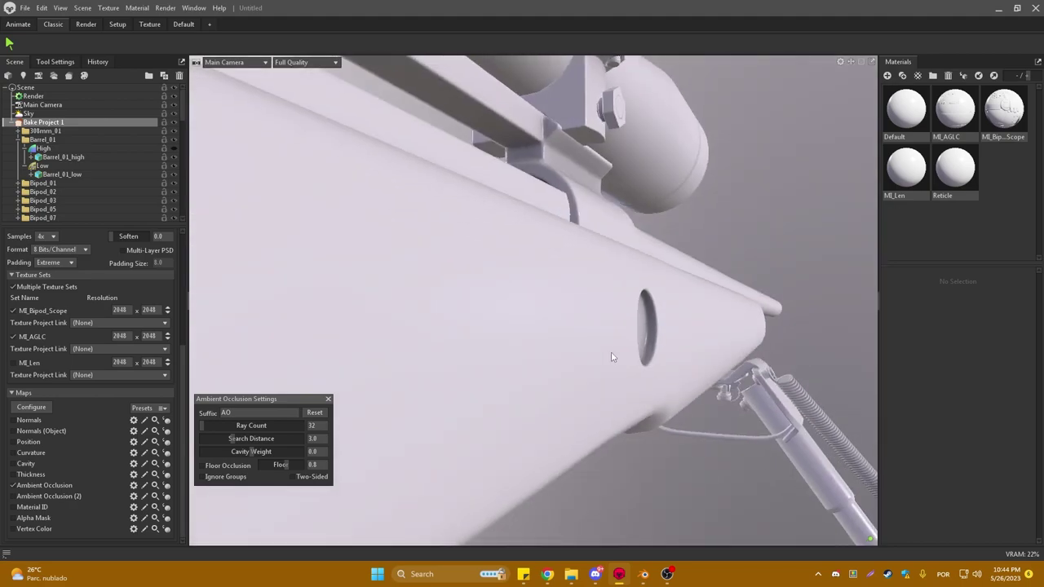
{"action": "left_click", "coordinate": [655, 323]}
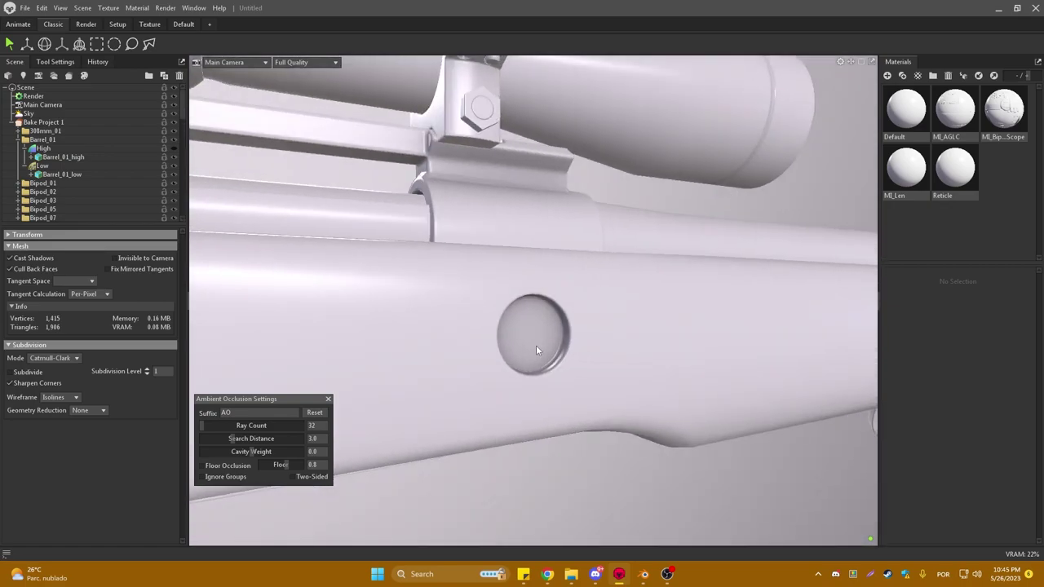
Set the Ambient Occlusion Search Distance to 1 and rebake Bake Project 1
{"action": "left_click_drag", "start_coordinate": [230, 438], "coordinate": [210, 439]}
{"action": "type", "text": "1"}
{"action": "key", "text": "Return"}
{"action": "left_click", "coordinate": [43, 121]}
{"action": "left_click", "coordinate": [16, 235]}
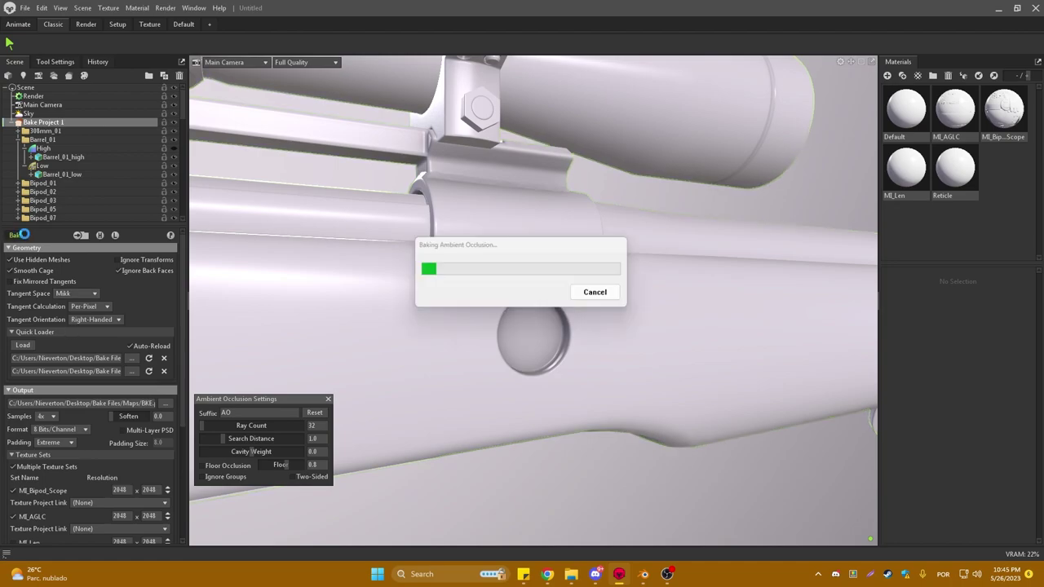
{"action": "scroll", "coordinate": [541, 329], "scroll_direction": "up", "scroll_amount": 3}
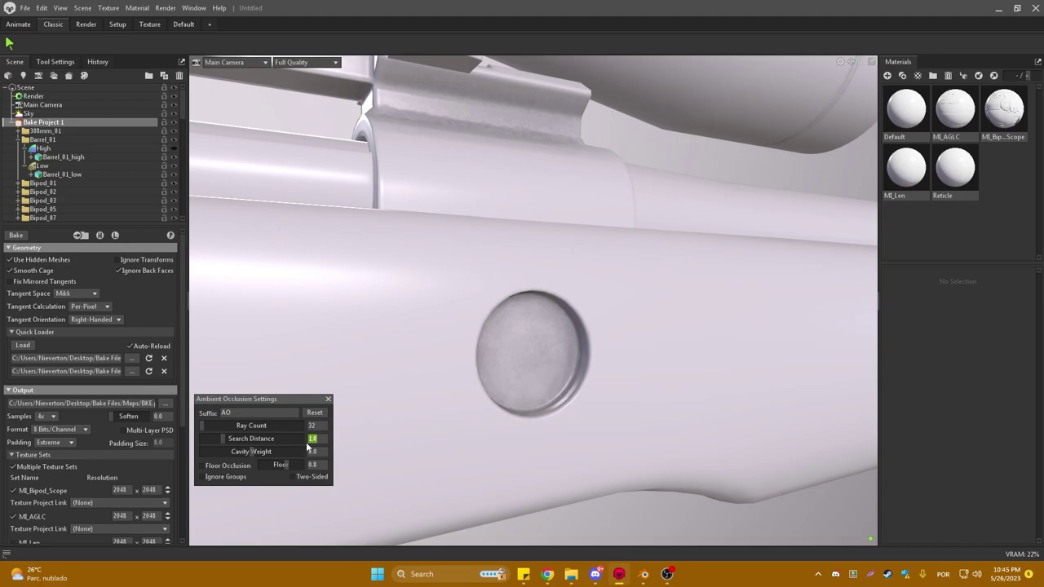
Rebake the ambient occlusion with a Search Distance of 0.5
{"action": "type", "text": "0"}
{"action": "key", "text": "Return"}
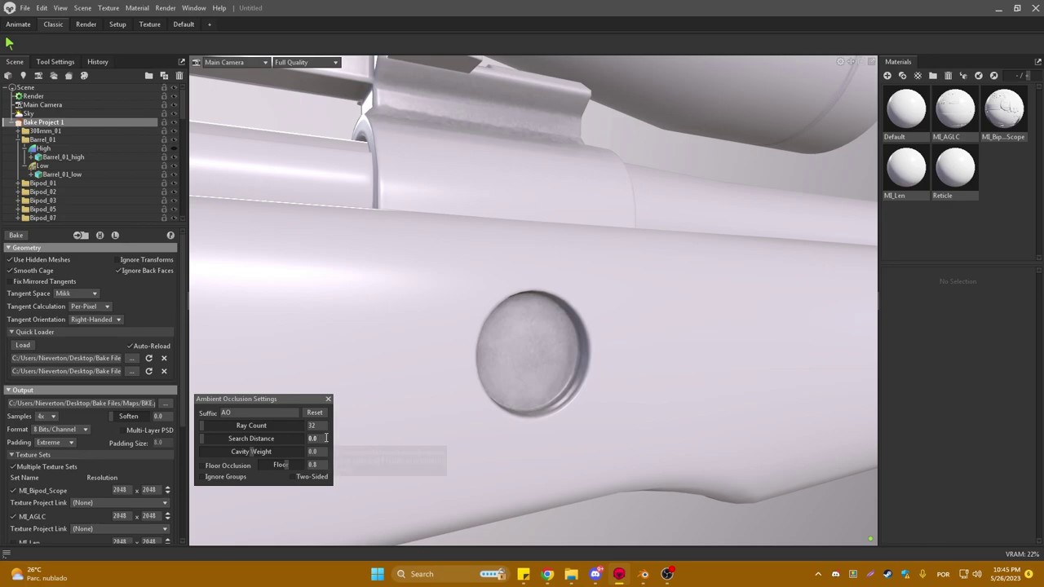
{"action": "type", "text": "0.5"}
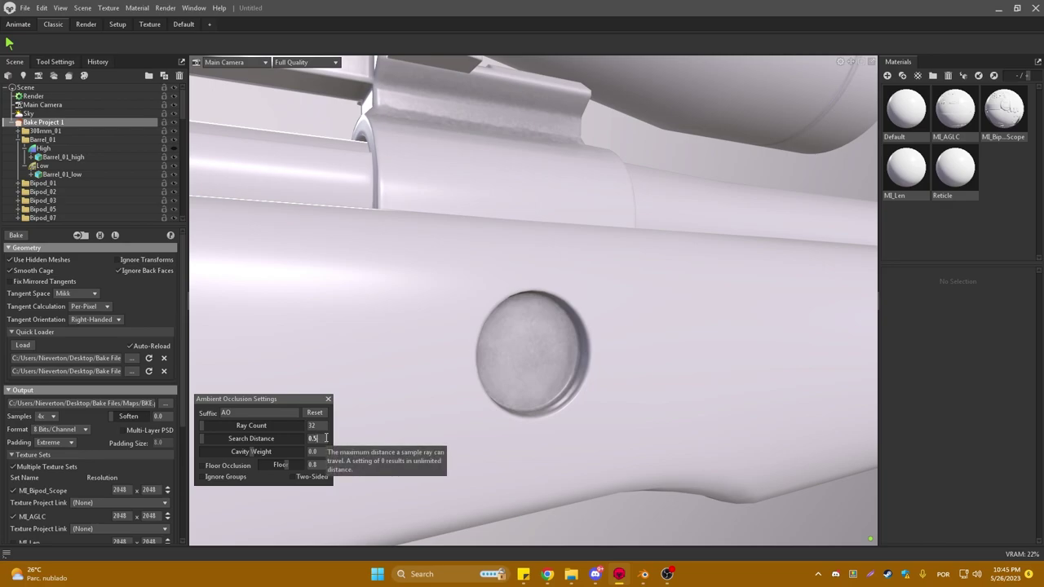
{"action": "key", "text": "Return"}
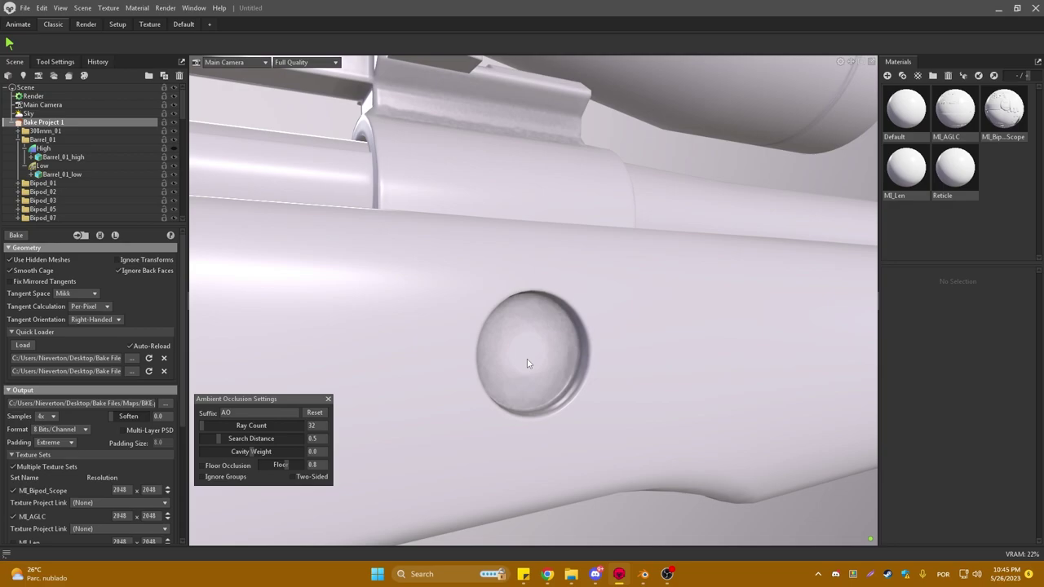
Rebake at Search Distance 0.2 and compare the shading around the round dome
{"action": "left_click", "coordinate": [322, 440]}
{"action": "type", "text": "0.2"}
{"action": "key", "text": "Return"}
{"action": "left_click", "coordinate": [16, 235]}
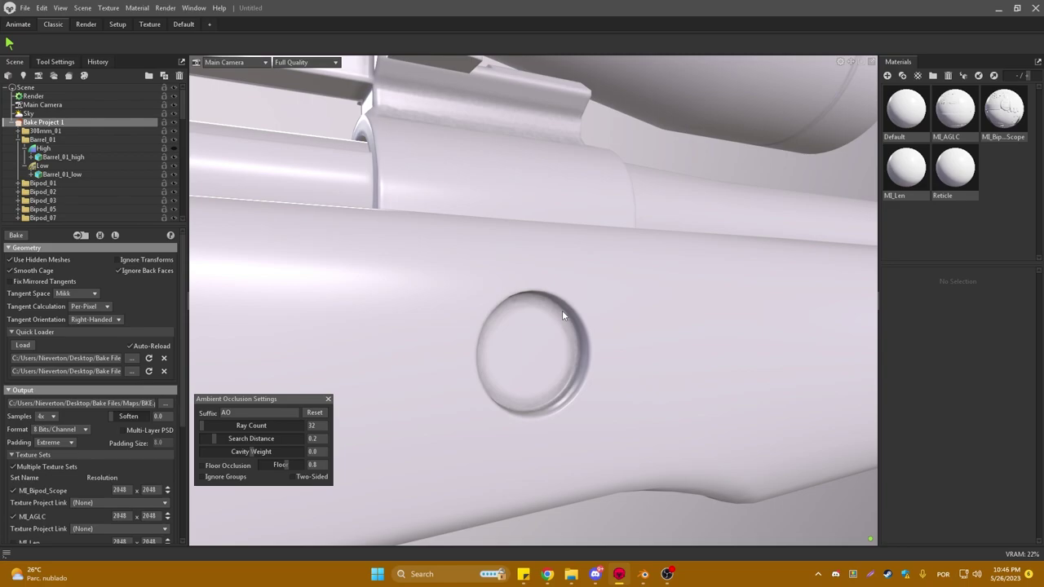
{"action": "mouse_move", "coordinate": [743, 322]}
{"action": "left_mouse_down"}
{"action": "mouse_move", "coordinate": [645, 317]}
{"action": "mouse_move", "coordinate": [642, 337]}
{"action": "mouse_move", "coordinate": [589, 333]}
{"action": "left_mouse_up"}
{"action": "scroll", "coordinate": [644, 333], "scroll_direction": "down", "scroll_amount": 3}
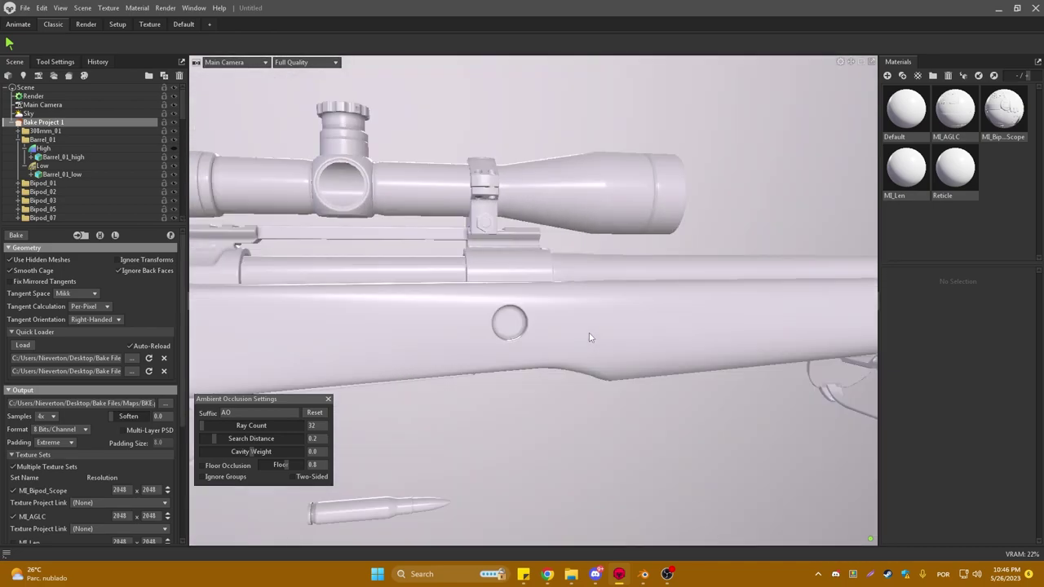
{"action": "scroll", "coordinate": [497, 334], "scroll_direction": "up", "scroll_amount": 3}
{"action": "scroll", "coordinate": [516, 360], "scroll_direction": "up", "scroll_amount": 2}
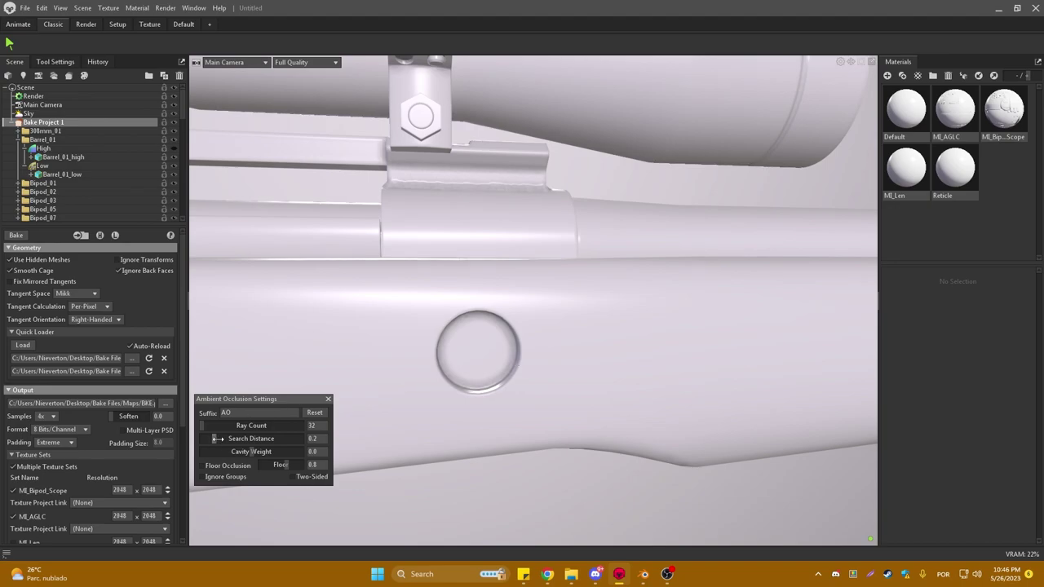
{"action": "mouse_move", "coordinate": [214, 438]}
{"action": "left_mouse_down"}
{"action": "mouse_move", "coordinate": [227, 438]}
{"action": "mouse_move", "coordinate": [214, 442]}
{"action": "left_mouse_up"}
Set the occlusion Search Distance to 0.2 and turn on Ignore Groups
{"action": "left_click", "coordinate": [318, 439]}
{"action": "key", "text": "shift+Right"}
{"action": "key", "text": "shift+Right"}
{"action": "key", "text": "shift+Right"}
{"action": "key", "text": "shift+Right"}
{"action": "key", "text": "shift+Right"}
{"action": "type", "text": "0."}
{"action": "type", "text": "2"}
{"action": "left_click", "coordinate": [201, 477]}
{"action": "scroll", "coordinate": [530, 330], "scroll_direction": "down", "scroll_amount": 3}
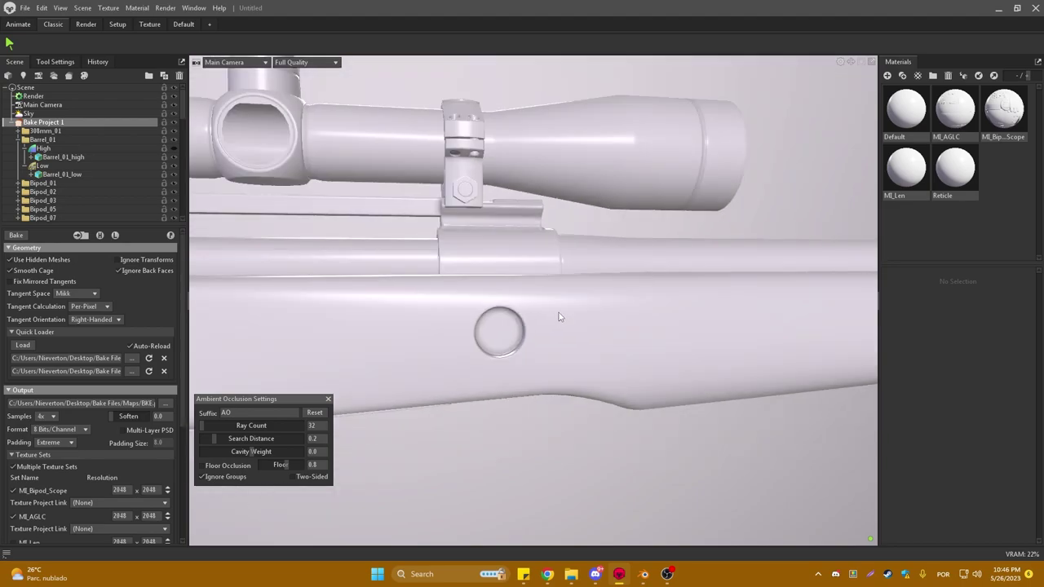
{"action": "scroll", "coordinate": [560, 317], "scroll_direction": "down", "scroll_amount": 2}
Reselect Bake Project 1 and rebake the ambient occlusion, viewing the scope and bipod
{"action": "mouse_move", "coordinate": [560, 316]}
{"action": "left_mouse_down"}
{"action": "mouse_move", "coordinate": [623, 336]}
{"action": "mouse_move", "coordinate": [623, 348]}
{"action": "left_mouse_up"}
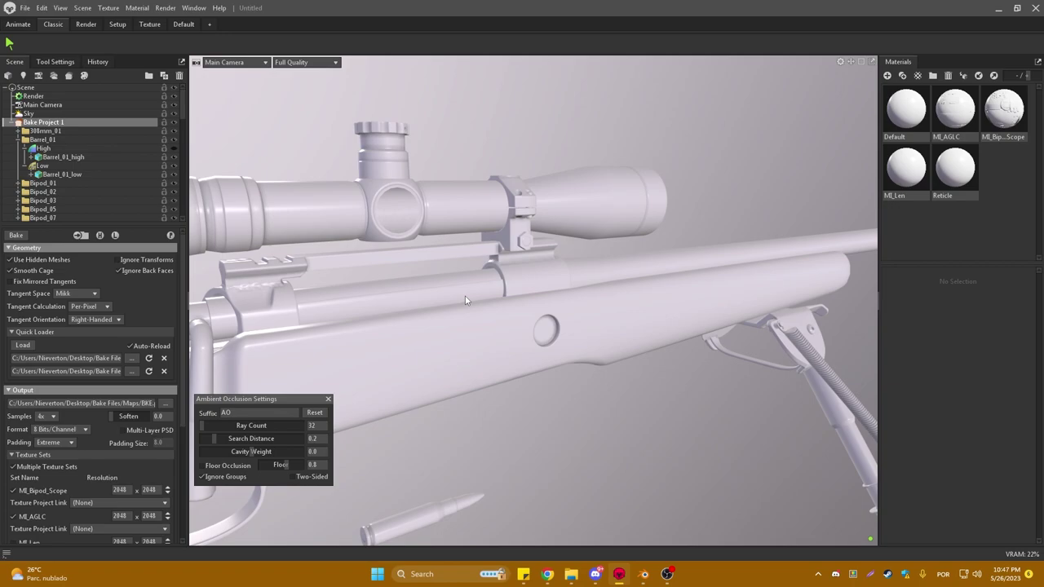
{"action": "left_click_drag", "start_coordinate": [443, 254], "coordinate": [626, 278]}
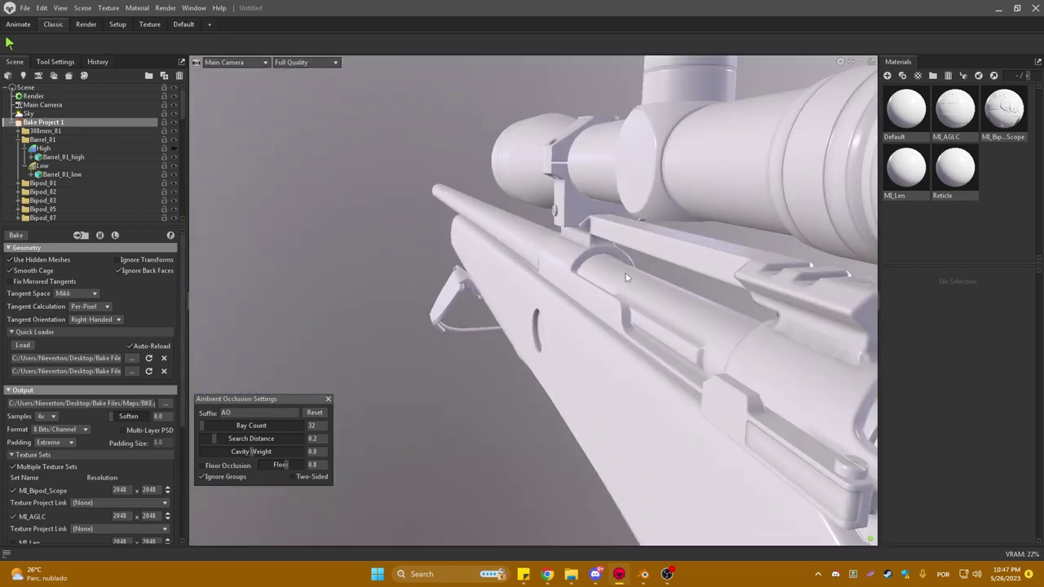
{"action": "scroll", "coordinate": [626, 278], "scroll_direction": "up", "scroll_amount": 3}
{"action": "scroll", "coordinate": [699, 195], "scroll_direction": "up", "scroll_amount": 2}
{"action": "scroll", "coordinate": [639, 193], "scroll_direction": "up", "scroll_amount": 3}
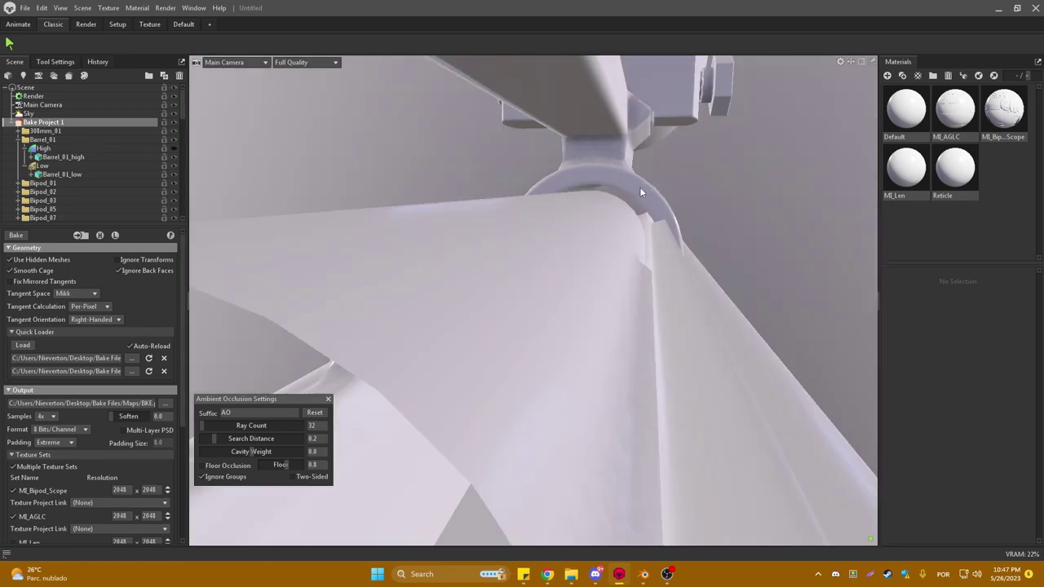
{"action": "left_click", "coordinate": [604, 200]}
{"action": "scroll", "coordinate": [490, 203], "scroll_direction": "down", "scroll_amount": 5}
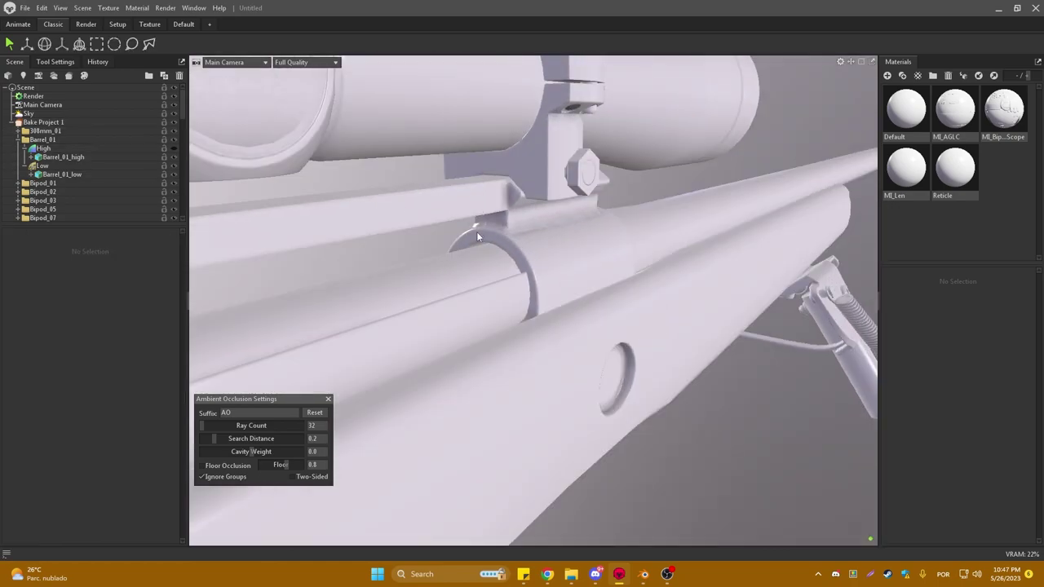
{"action": "scroll", "coordinate": [477, 231], "scroll_direction": "up", "scroll_amount": 3}
{"action": "left_click", "coordinate": [43, 122]}
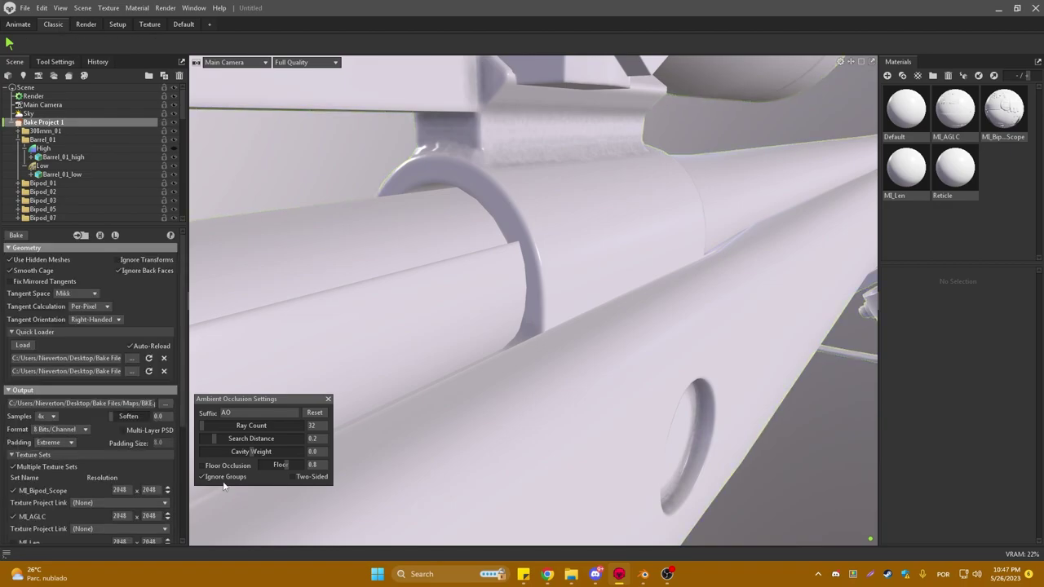
{"action": "scroll", "coordinate": [101, 441], "scroll_direction": "down", "scroll_amount": 3}
{"action": "scroll", "coordinate": [65, 375], "scroll_direction": "up", "scroll_amount": 3}
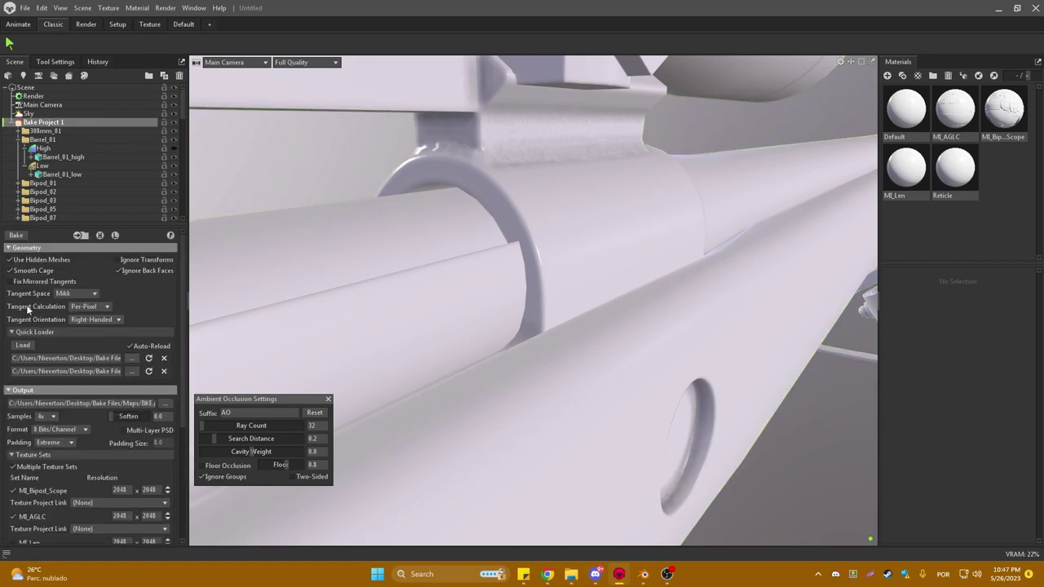
{"action": "left_click", "coordinate": [16, 235]}
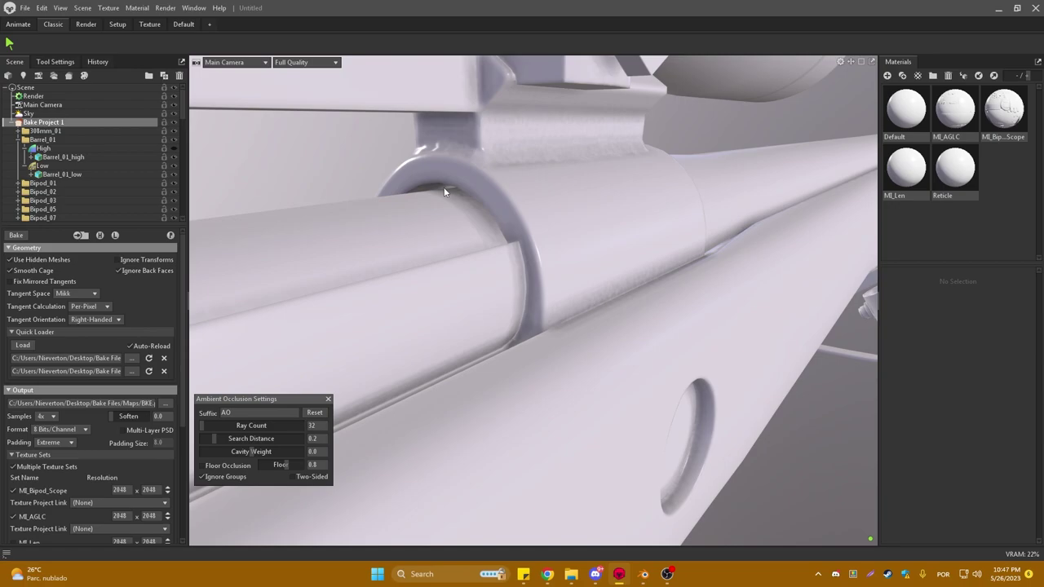
{"action": "scroll", "coordinate": [440, 192], "scroll_direction": "down", "scroll_amount": 3}
{"action": "mouse_move", "coordinate": [445, 196]}
{"action": "left_mouse_down"}
{"action": "mouse_move", "coordinate": [592, 207]}
{"action": "mouse_move", "coordinate": [514, 242]}
{"action": "mouse_move", "coordinate": [469, 217]}
{"action": "mouse_move", "coordinate": [508, 223]}
{"action": "mouse_move", "coordinate": [719, 172]}
{"action": "mouse_move", "coordinate": [729, 200]}
{"action": "mouse_move", "coordinate": [777, 217]}
{"action": "mouse_move", "coordinate": [673, 259]}
{"action": "mouse_move", "coordinate": [738, 301]}
{"action": "mouse_move", "coordinate": [573, 254]}
{"action": "mouse_move", "coordinate": [635, 224]}
{"action": "mouse_move", "coordinate": [615, 238]}
{"action": "mouse_move", "coordinate": [389, 272]}
{"action": "mouse_move", "coordinate": [493, 255]}
{"action": "mouse_move", "coordinate": [473, 258]}
{"action": "left_mouse_up"}
Toggle high-poly then back to low-poly preview and zoom onto the scope ring mount
{"action": "left_click", "coordinate": [81, 235]}
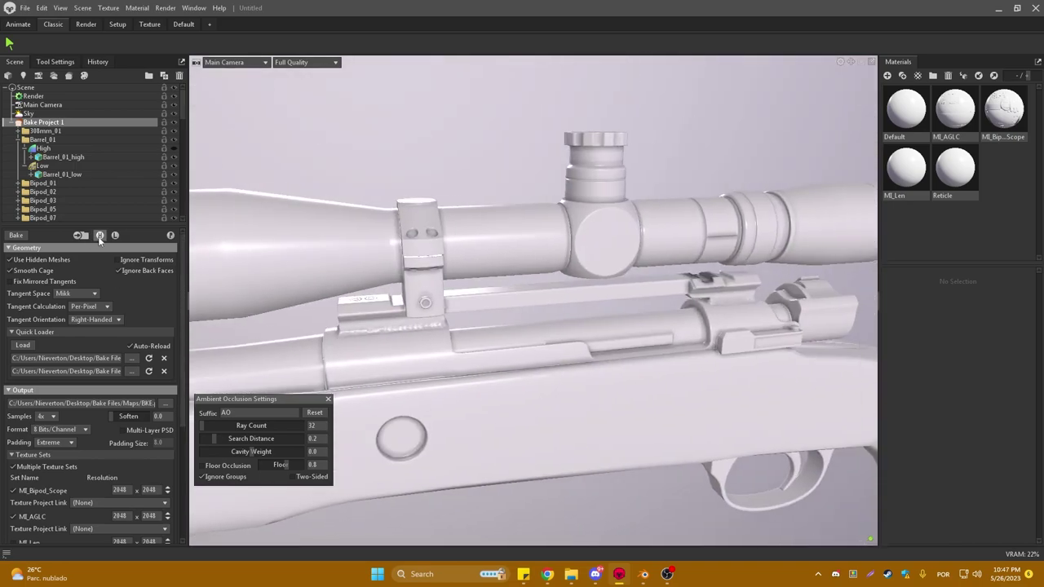
{"action": "left_click", "coordinate": [115, 235]}
{"action": "left_click_drag", "start_coordinate": [706, 235], "coordinate": [690, 241]}
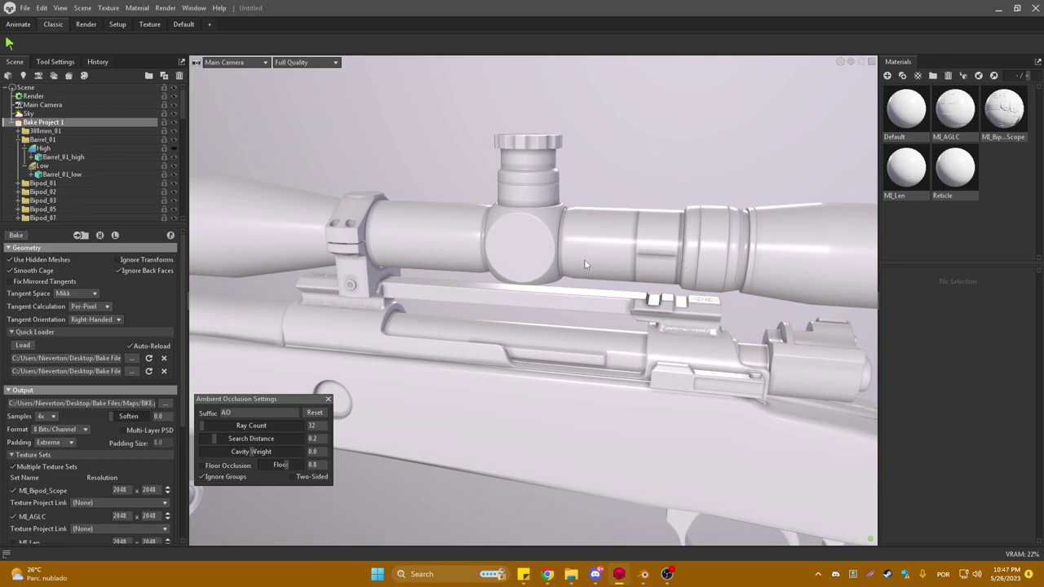
{"action": "mouse_move", "coordinate": [372, 239]}
{"action": "left_mouse_down"}
{"action": "mouse_move", "coordinate": [215, 209]}
{"action": "mouse_move", "coordinate": [273, 204]}
{"action": "mouse_move", "coordinate": [433, 239]}
{"action": "left_mouse_up"}
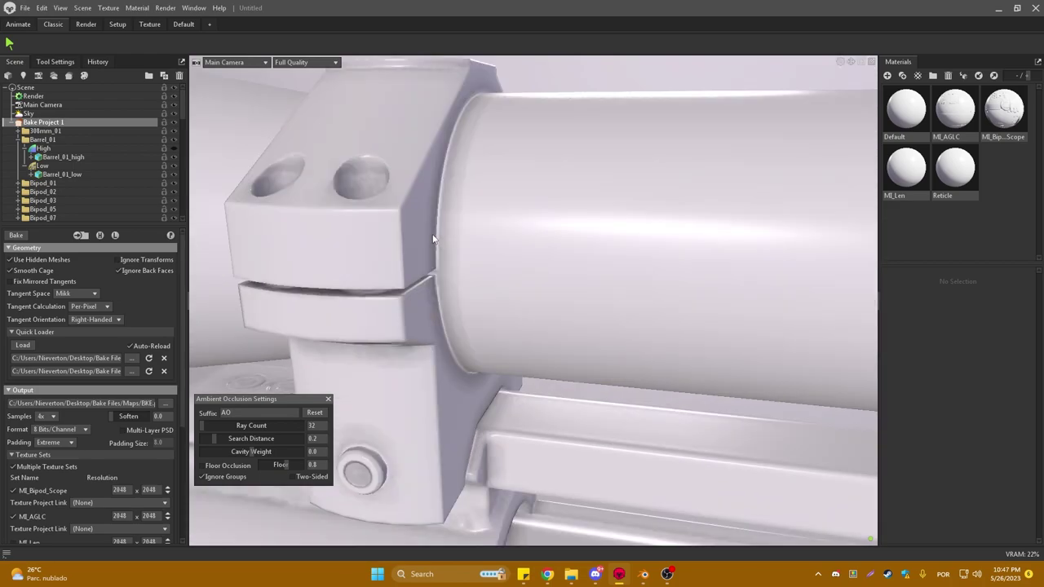
{"action": "scroll", "coordinate": [387, 250], "scroll_direction": "up", "scroll_amount": 3}
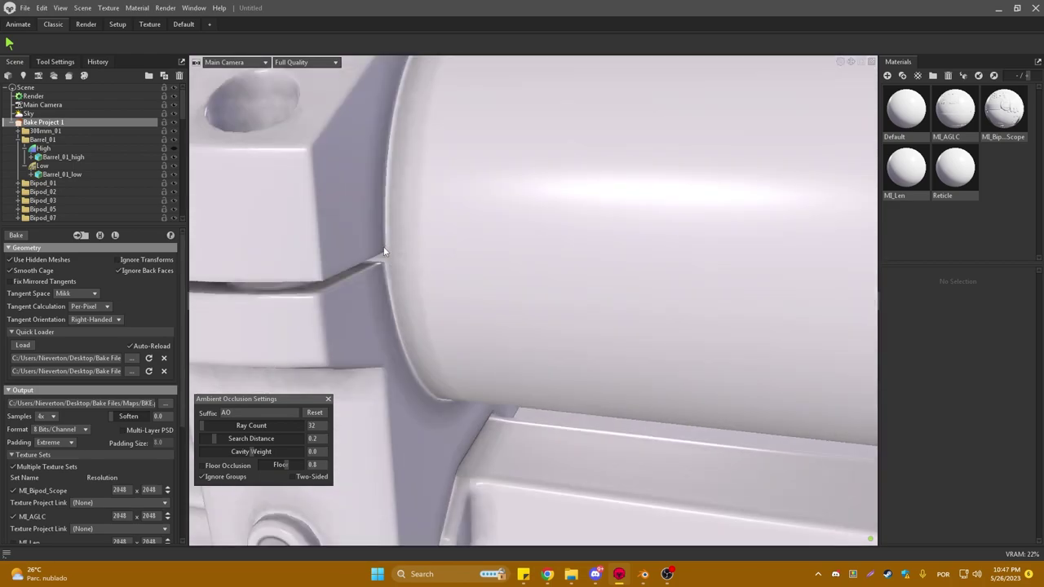
{"action": "scroll", "coordinate": [426, 175], "scroll_direction": "down", "scroll_amount": 3}
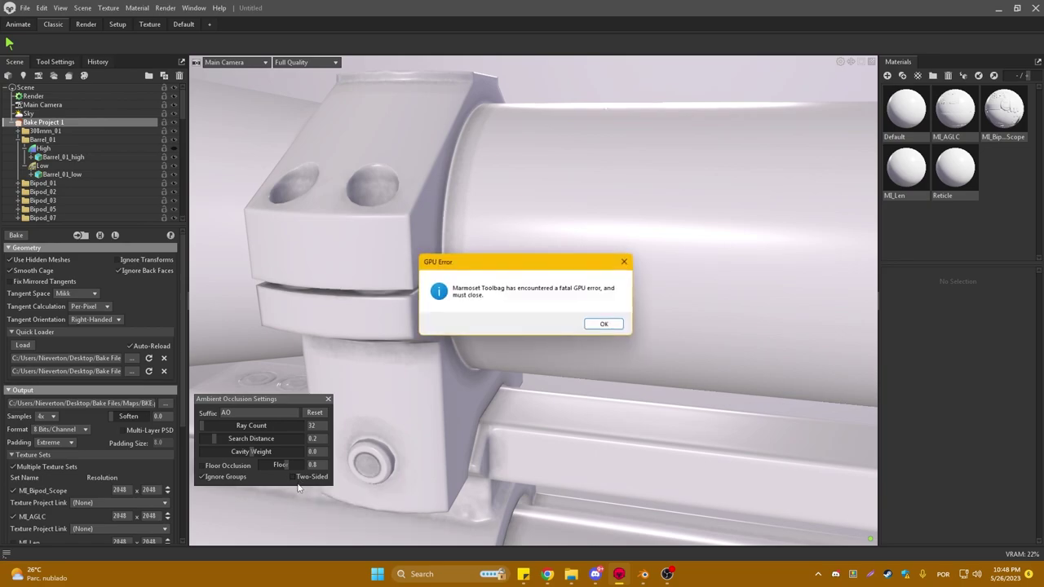
Acknowledge the fatal GPU Error dialog with OK
{"action": "left_click", "coordinate": [604, 323]}
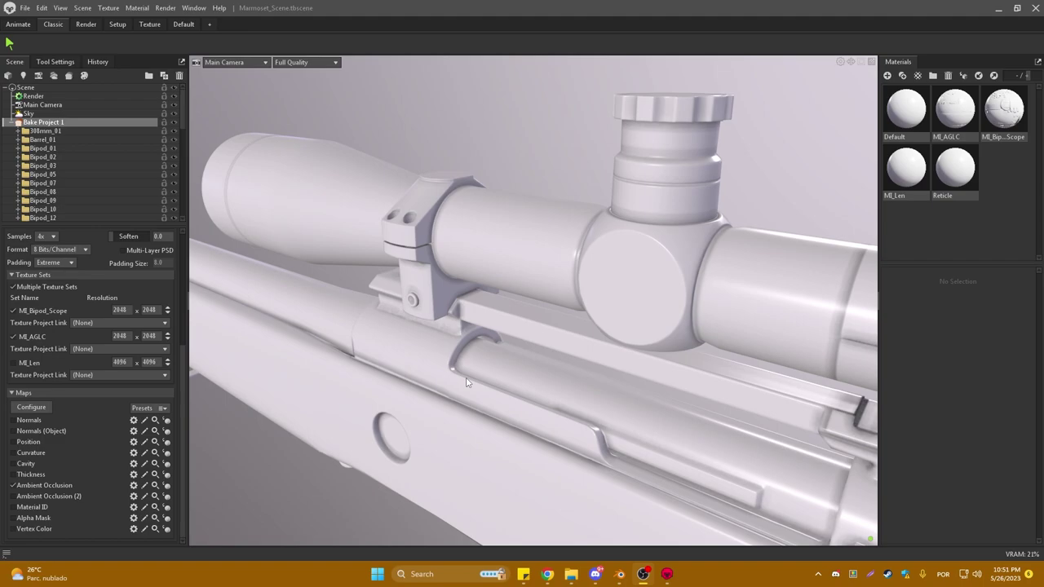
Review the ambient occlusion settings, then view the top of the scope ring
{"action": "left_click", "coordinate": [133, 485]}
{"action": "left_click_drag", "start_coordinate": [245, 474], "coordinate": [224, 410]}
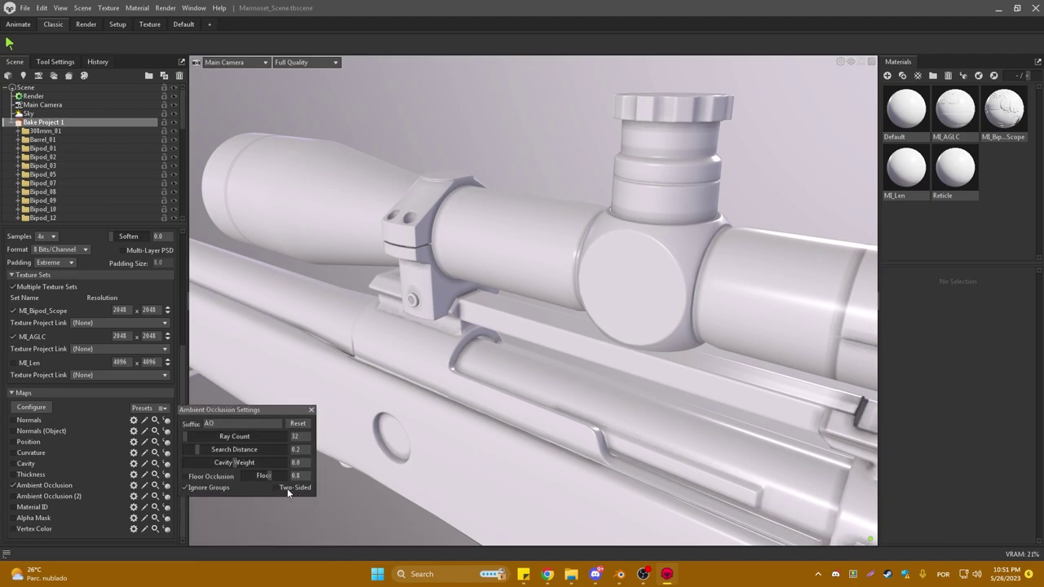
{"action": "left_click", "coordinate": [311, 410]}
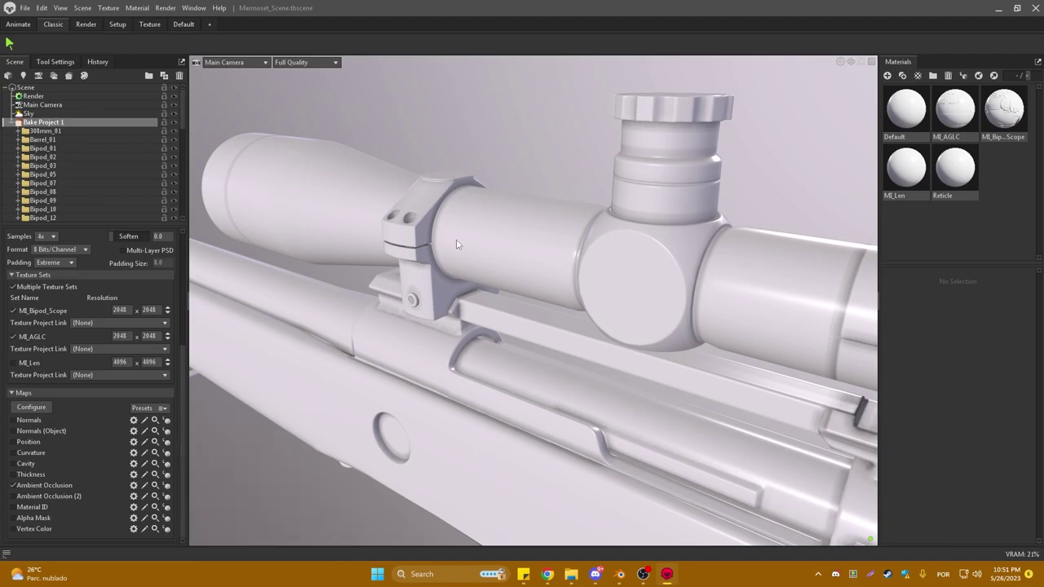
{"action": "scroll", "coordinate": [363, 192], "scroll_direction": "up", "scroll_amount": 3}
{"action": "scroll", "coordinate": [356, 188], "scroll_direction": "up", "scroll_amount": 3}
{"action": "left_click_drag", "start_coordinate": [356, 188], "coordinate": [458, 217]}
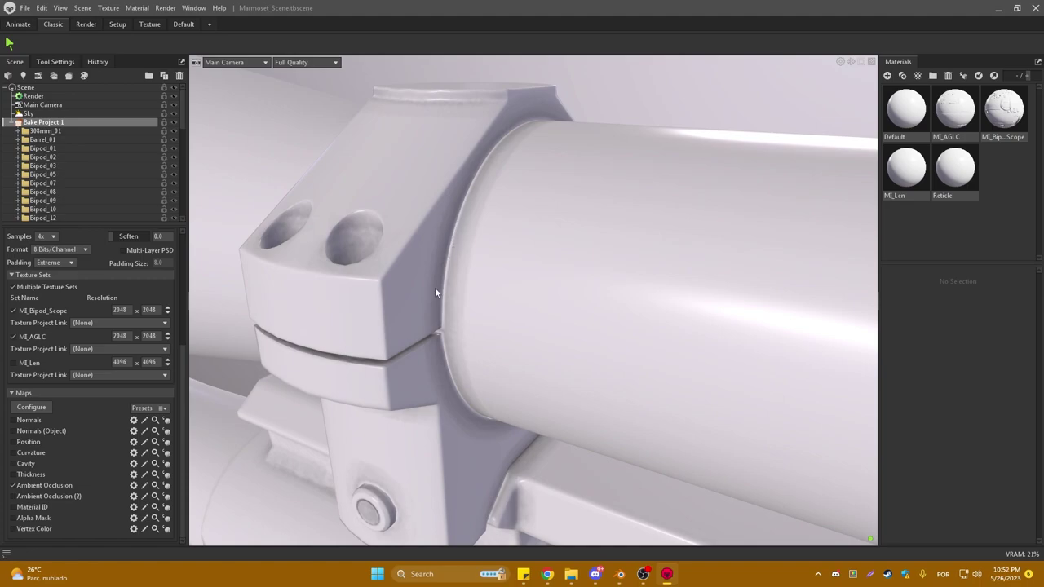
Recheck the occlusion settings and enable Smooth Cage for the bake
{"action": "left_click", "coordinate": [134, 485]}
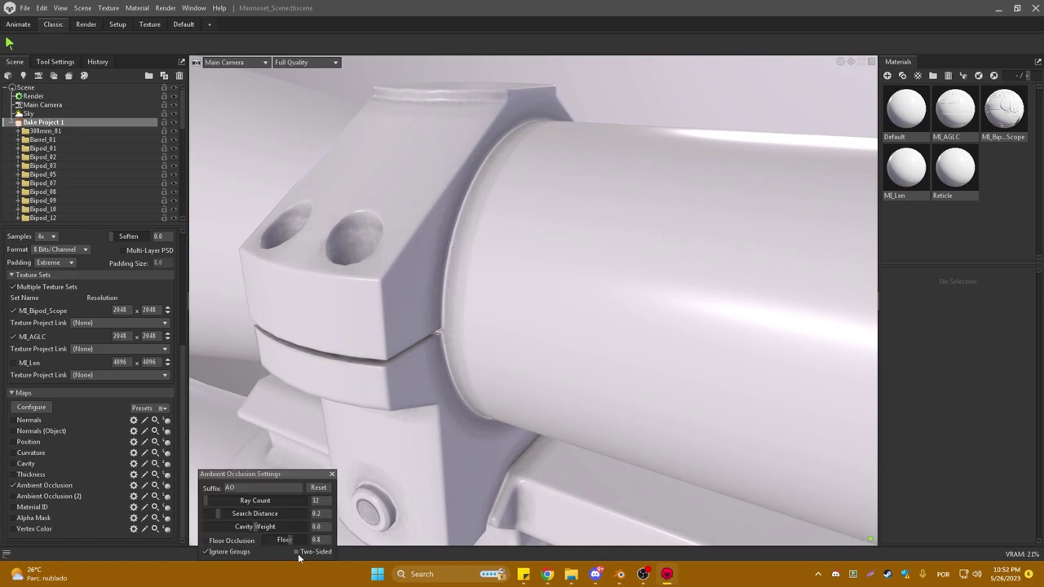
{"action": "left_click", "coordinate": [331, 474]}
{"action": "scroll", "coordinate": [39, 266], "scroll_direction": "up", "scroll_amount": 4}
{"action": "scroll", "coordinate": [39, 267], "scroll_direction": "up", "scroll_amount": 3}
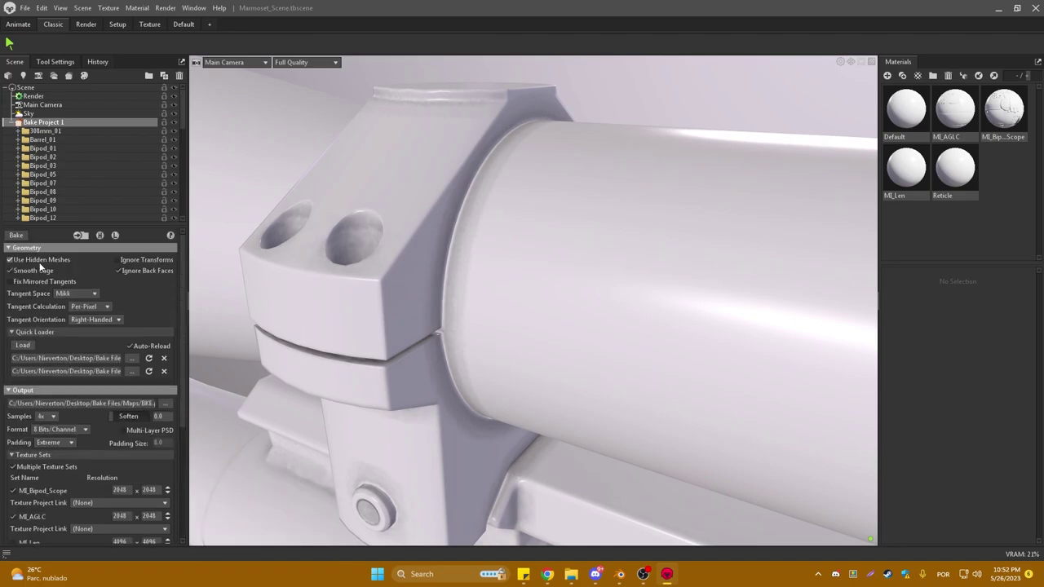
{"action": "left_click", "coordinate": [10, 270]}
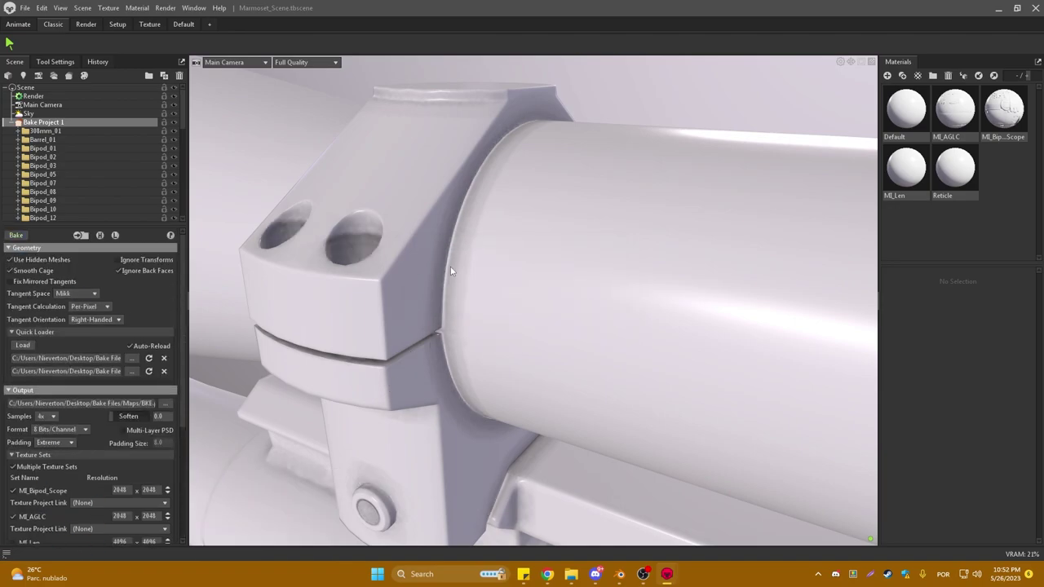
Bake the ambient occlusion map and open its settings while viewing the clamp
{"action": "left_click", "coordinate": [170, 234]}
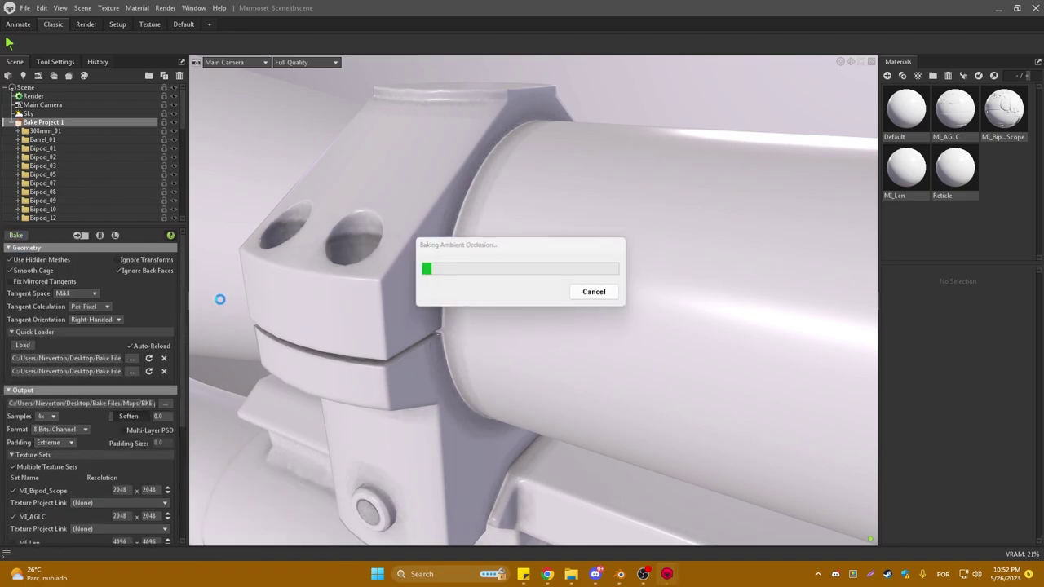
{"action": "left_click_drag", "start_coordinate": [413, 302], "coordinate": [453, 299]}
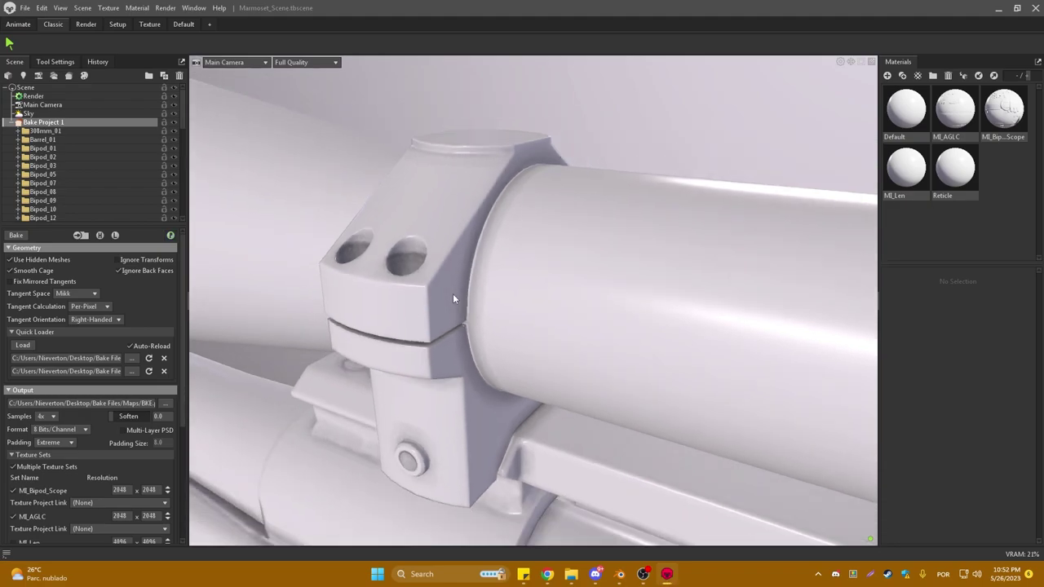
{"action": "scroll", "coordinate": [101, 476], "scroll_direction": "down", "scroll_amount": 5}
{"action": "left_click", "coordinate": [134, 485]}
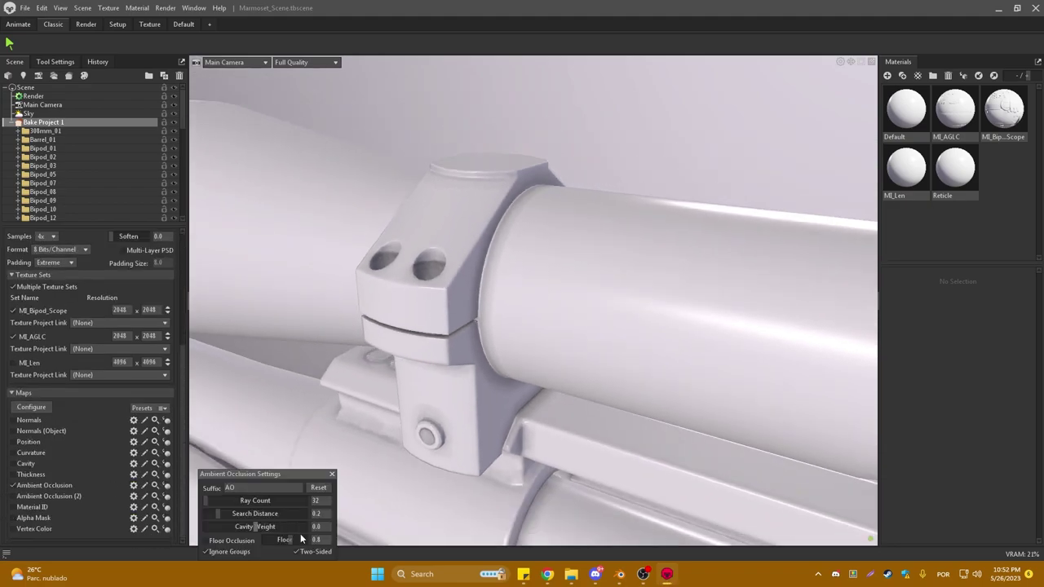
{"action": "left_click_drag", "start_coordinate": [457, 453], "coordinate": [551, 438]}
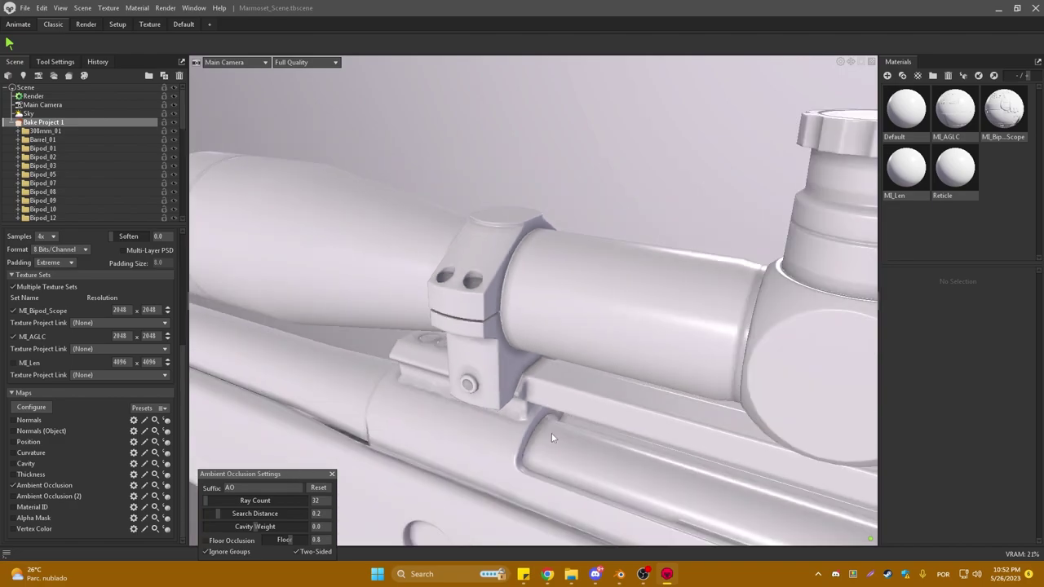
{"action": "left_click_drag", "start_coordinate": [537, 488], "coordinate": [497, 426]}
Inspect the baked occlusion around the scope, objective ring and mount
{"action": "left_click", "coordinate": [490, 423]}
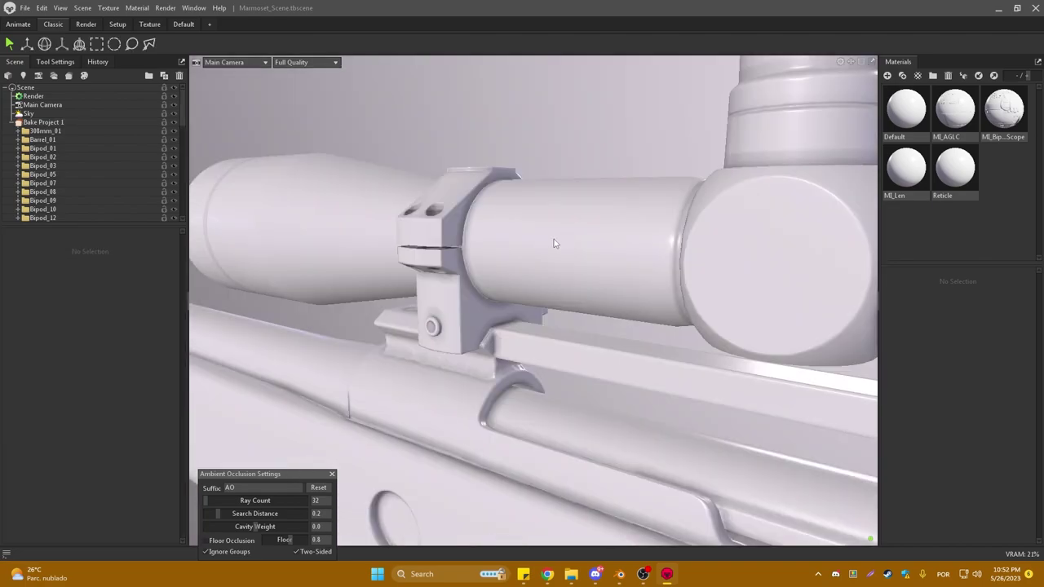
{"action": "left_click_drag", "start_coordinate": [561, 242], "coordinate": [545, 240]}
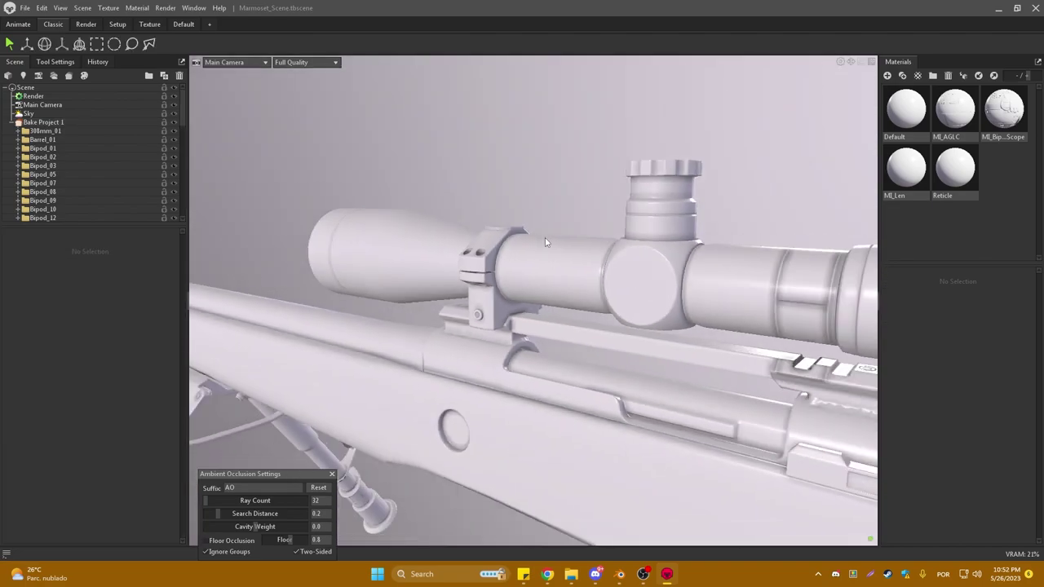
{"action": "left_click_drag", "start_coordinate": [741, 361], "coordinate": [770, 373]}
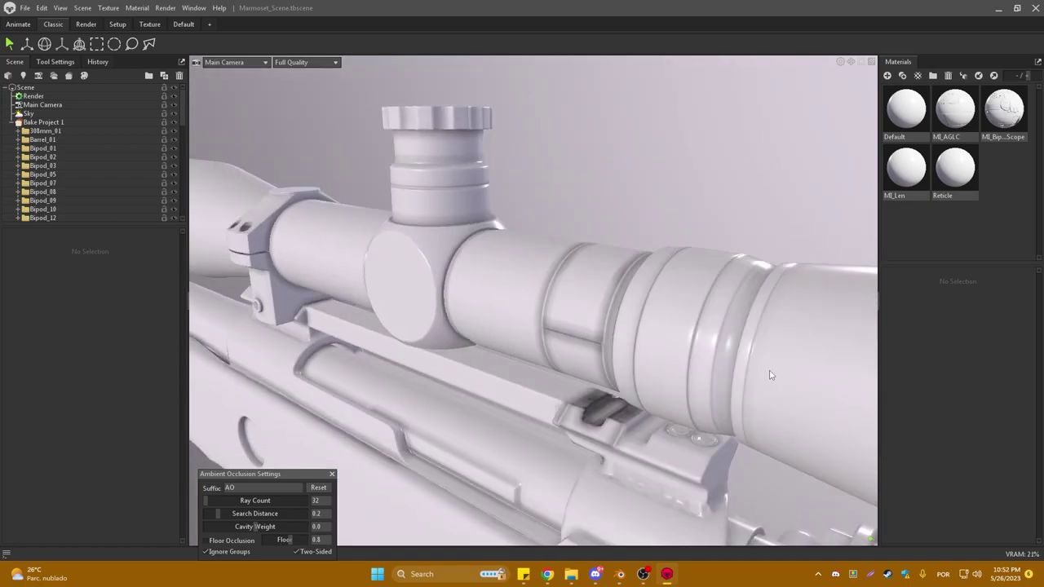
{"action": "scroll", "coordinate": [519, 313], "scroll_direction": "up", "scroll_amount": 2}
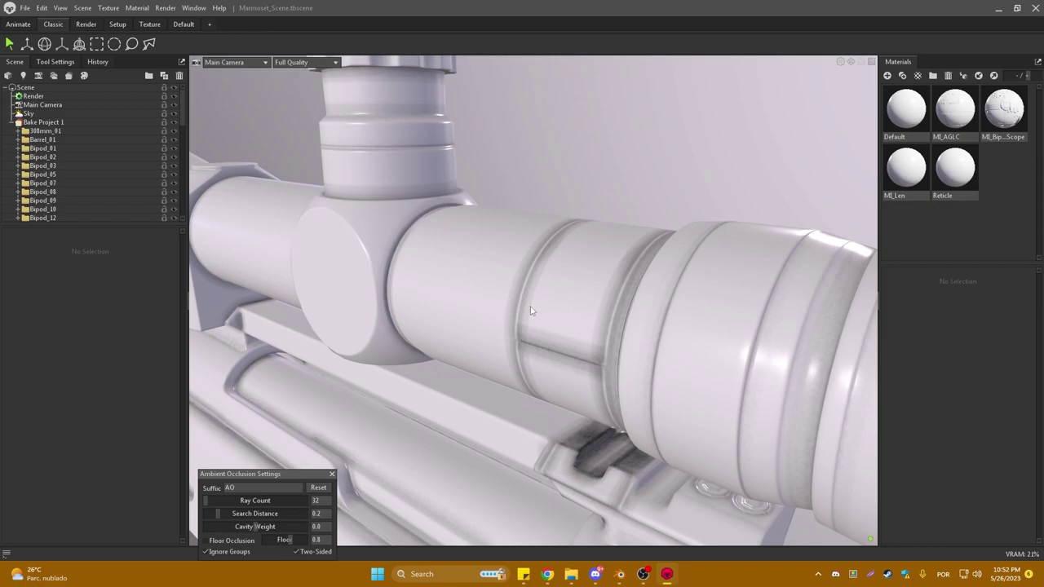
{"action": "scroll", "coordinate": [530, 326], "scroll_direction": "down", "scroll_amount": 2}
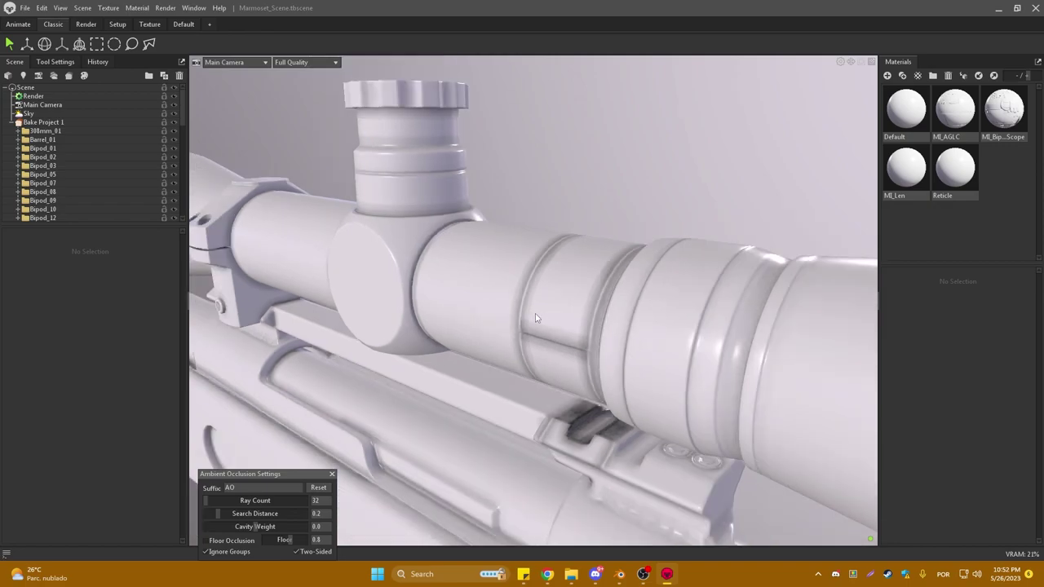
{"action": "left_click_drag", "start_coordinate": [550, 316], "coordinate": [607, 323]}
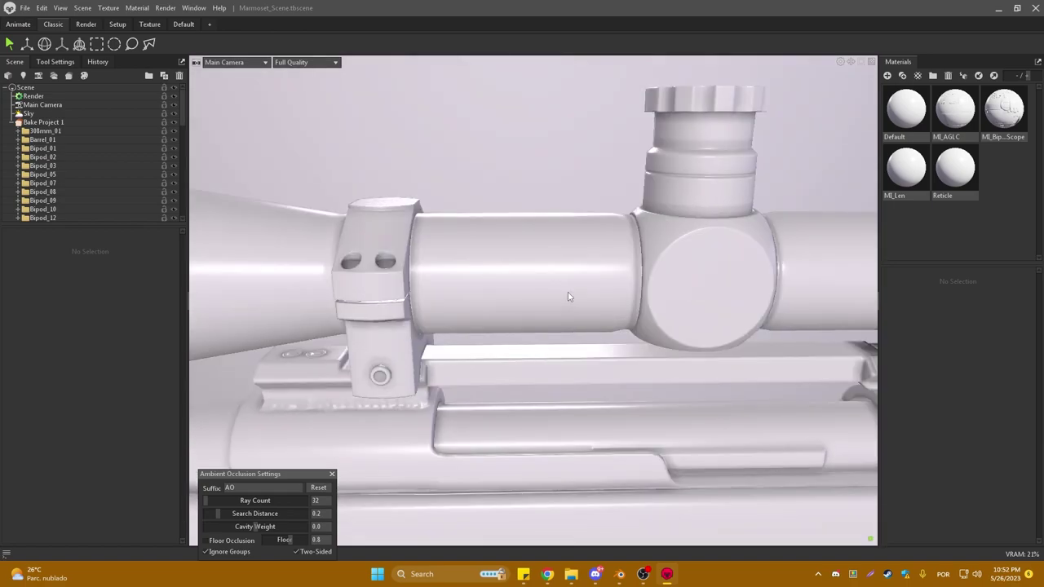
{"action": "left_click", "coordinate": [444, 292]}
{"action": "left_click", "coordinate": [440, 171]}
{"action": "left_click_drag", "start_coordinate": [436, 171], "coordinate": [419, 170]}
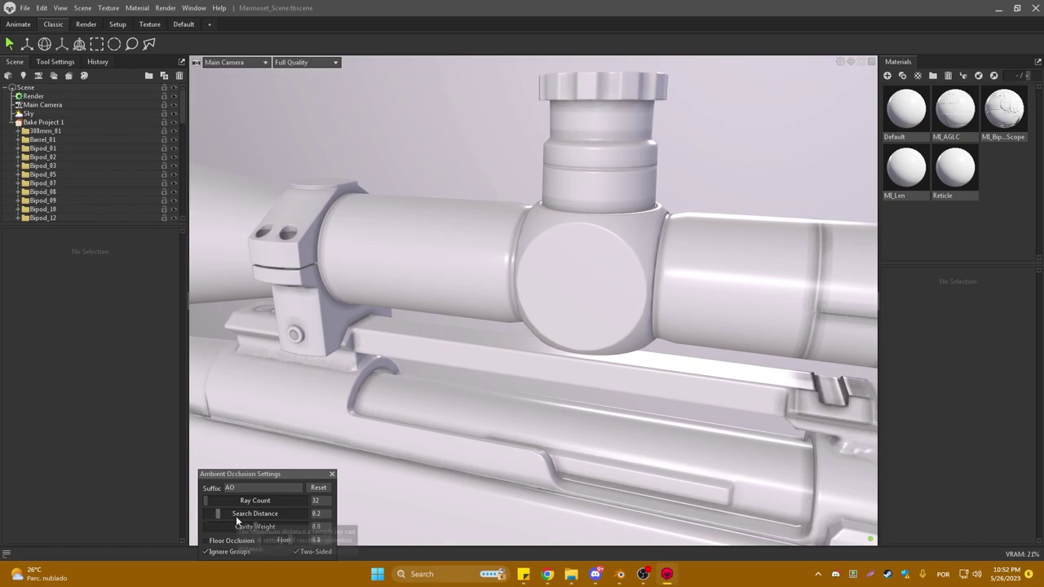
{"action": "mouse_move", "coordinate": [255, 514]}
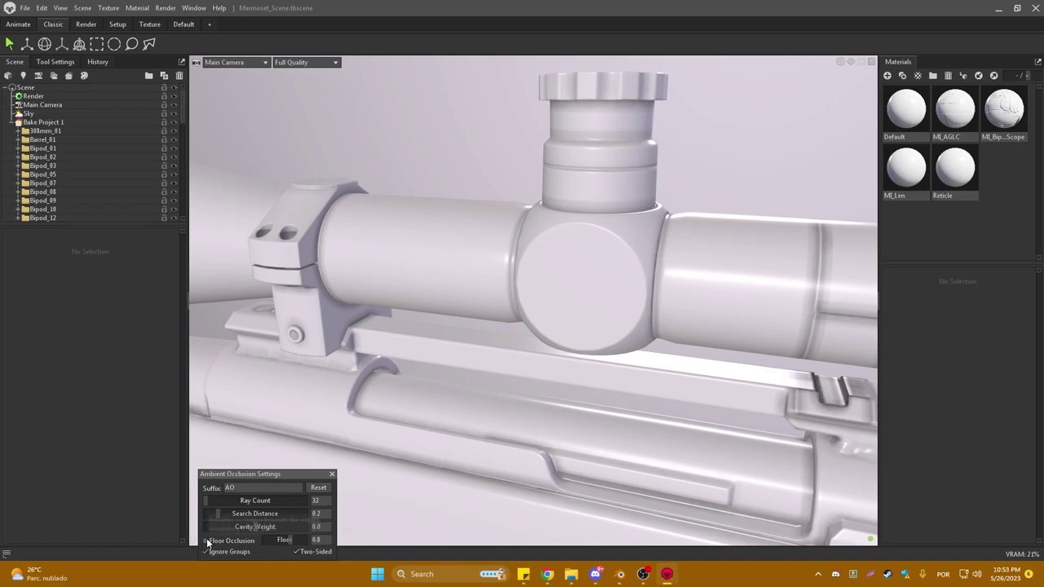
Close the occlusion settings and reselect the bake project to show its settings
{"action": "left_click", "coordinate": [332, 474]}
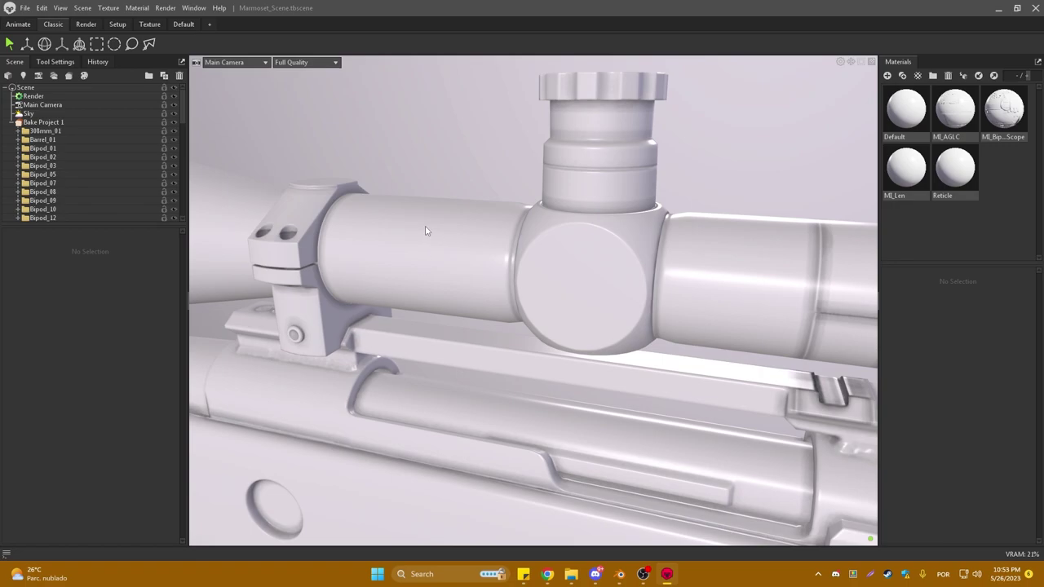
{"action": "mouse_move", "coordinate": [425, 229]}
{"action": "left_mouse_down"}
{"action": "mouse_move", "coordinate": [474, 199]}
{"action": "mouse_move", "coordinate": [514, 192]}
{"action": "left_mouse_up"}
{"action": "left_click", "coordinate": [55, 132]}
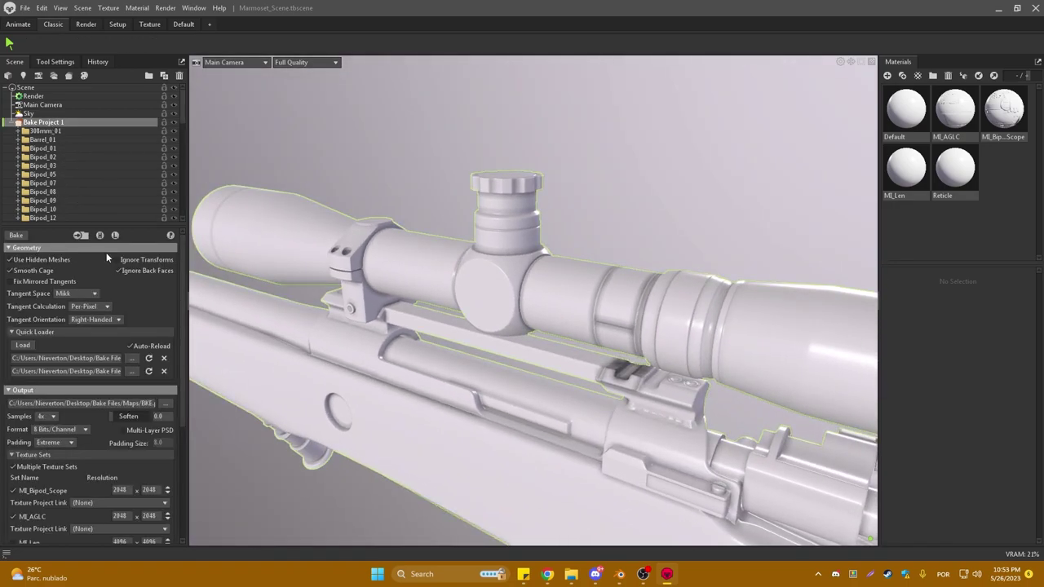
{"action": "scroll", "coordinate": [95, 180], "scroll_direction": "down", "scroll_amount": 5}
{"action": "scroll", "coordinate": [95, 179], "scroll_direction": "down", "scroll_amount": 5}
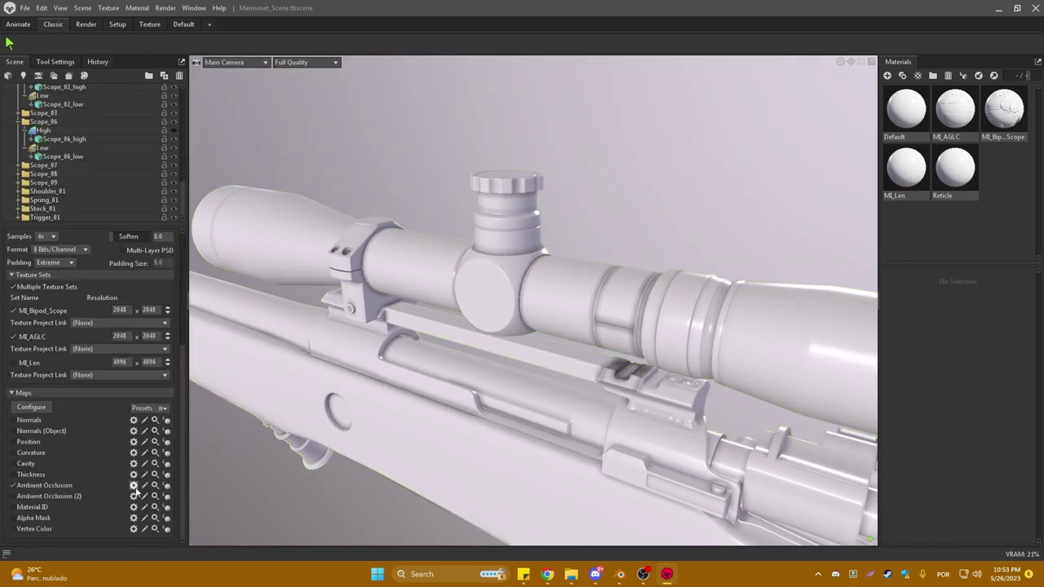
Enable floor occlusion in the AO settings and rebake the maps onto the rifle
{"action": "left_click", "coordinate": [134, 486]}
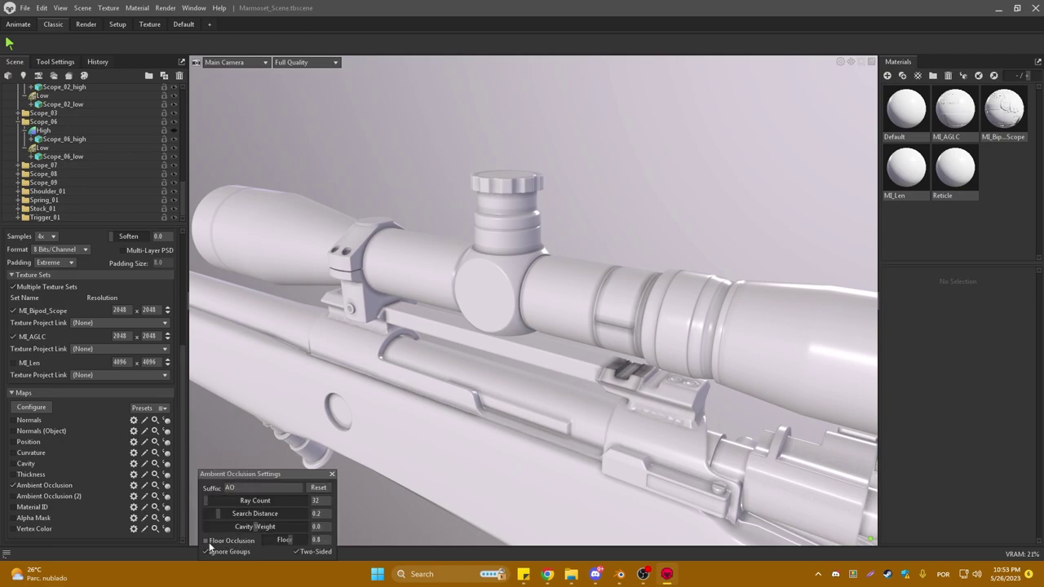
{"action": "mouse_move", "coordinate": [231, 541]}
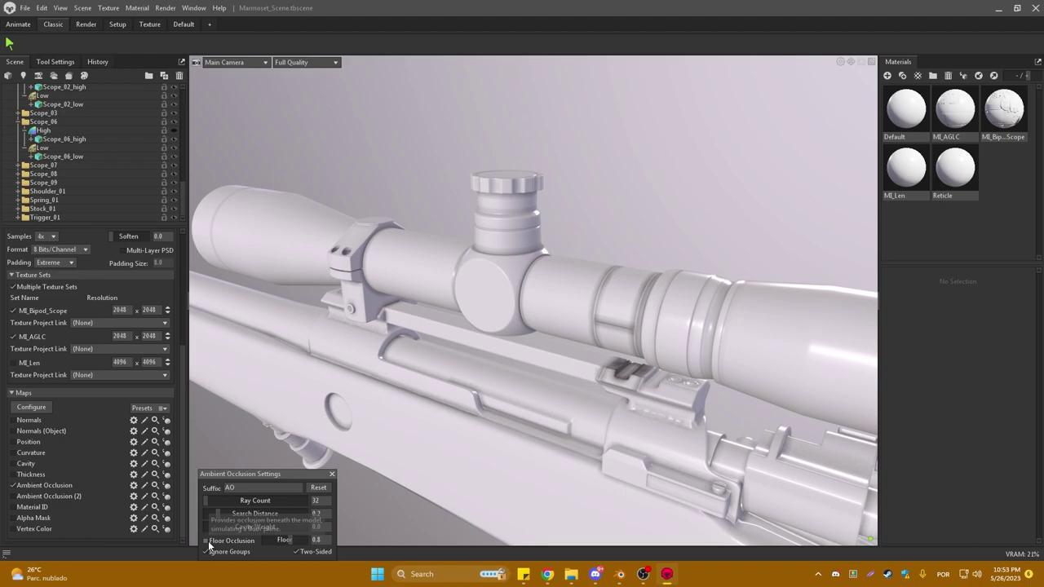
{"action": "left_click", "coordinate": [206, 552]}
{"action": "left_click", "coordinate": [206, 541]}
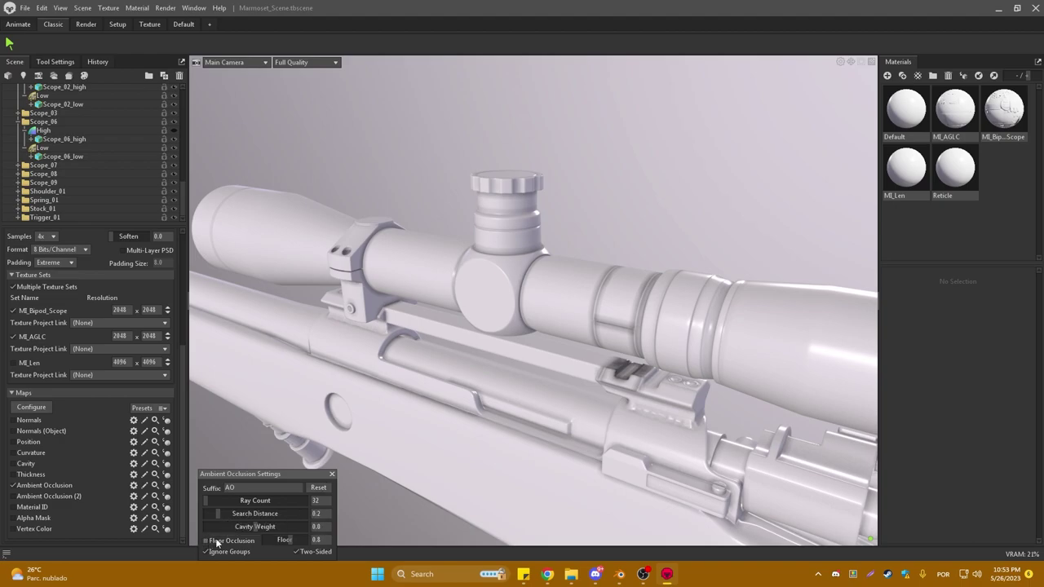
{"action": "left_click", "coordinate": [331, 474]}
{"action": "scroll", "coordinate": [384, 440], "scroll_direction": "down", "scroll_amount": 5}
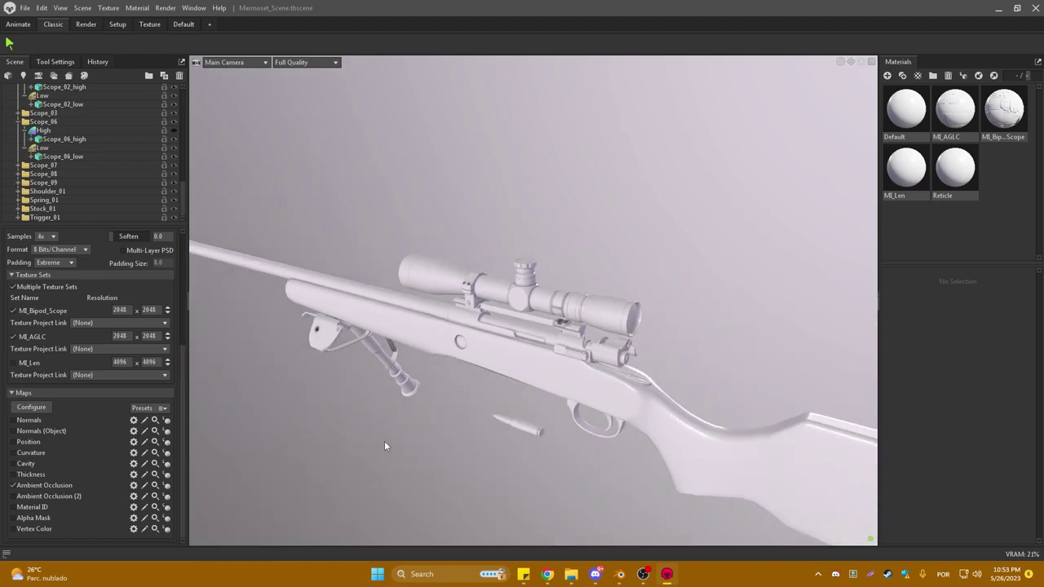
{"action": "left_click_drag", "start_coordinate": [399, 447], "coordinate": [475, 351]}
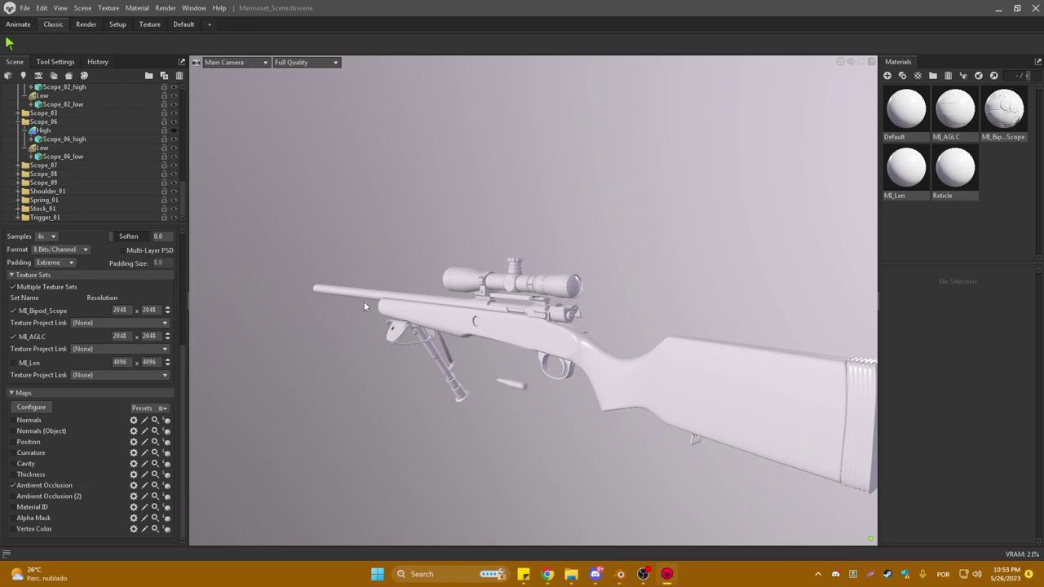
{"action": "scroll", "coordinate": [159, 347], "scroll_direction": "up", "scroll_amount": 5}
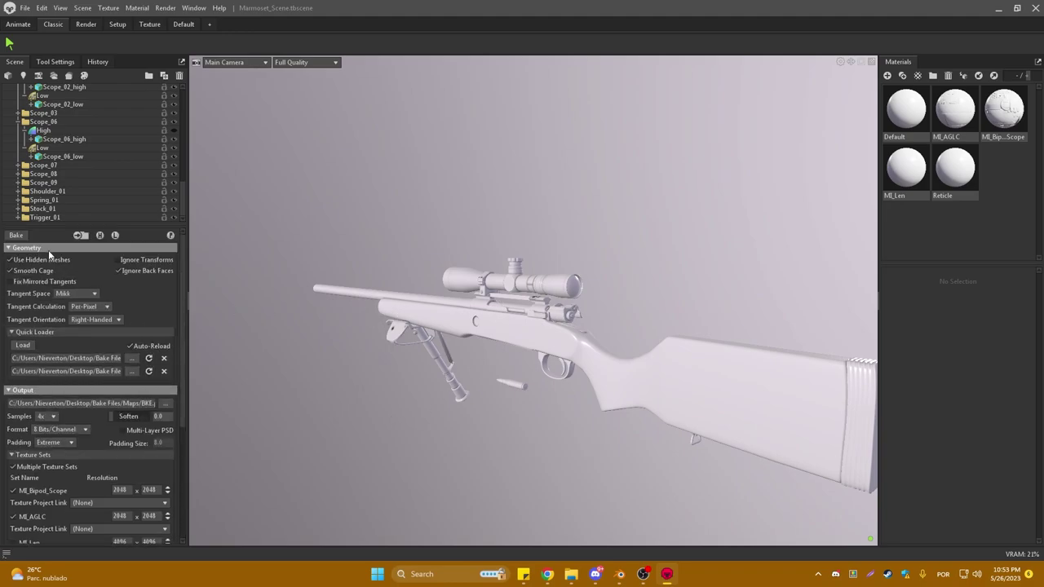
{"action": "left_click", "coordinate": [17, 235]}
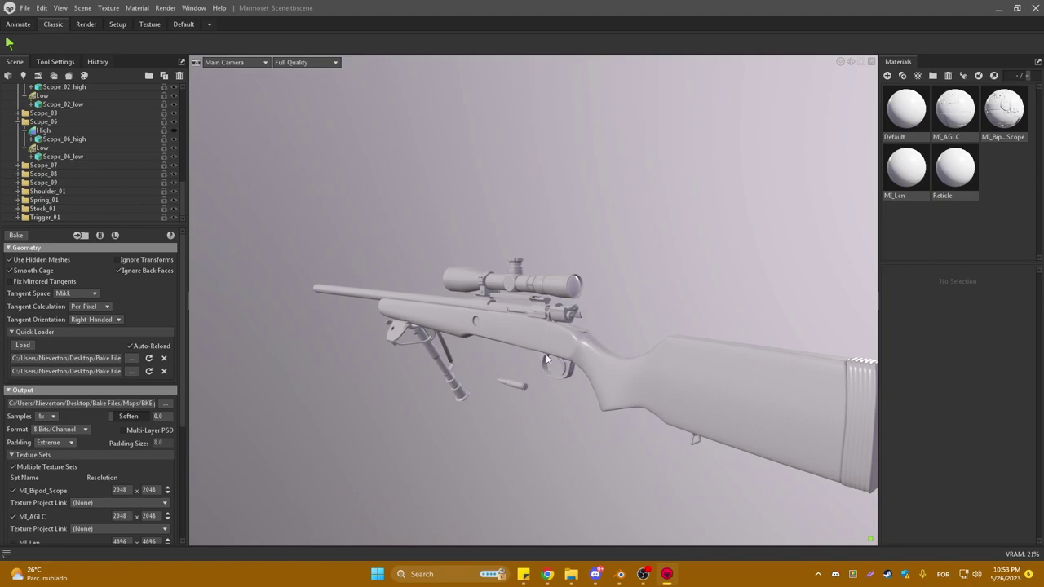
Lower the occlusion Floor value to 0.459 and bake again
{"action": "left_click_drag", "start_coordinate": [577, 356], "coordinate": [424, 366]}
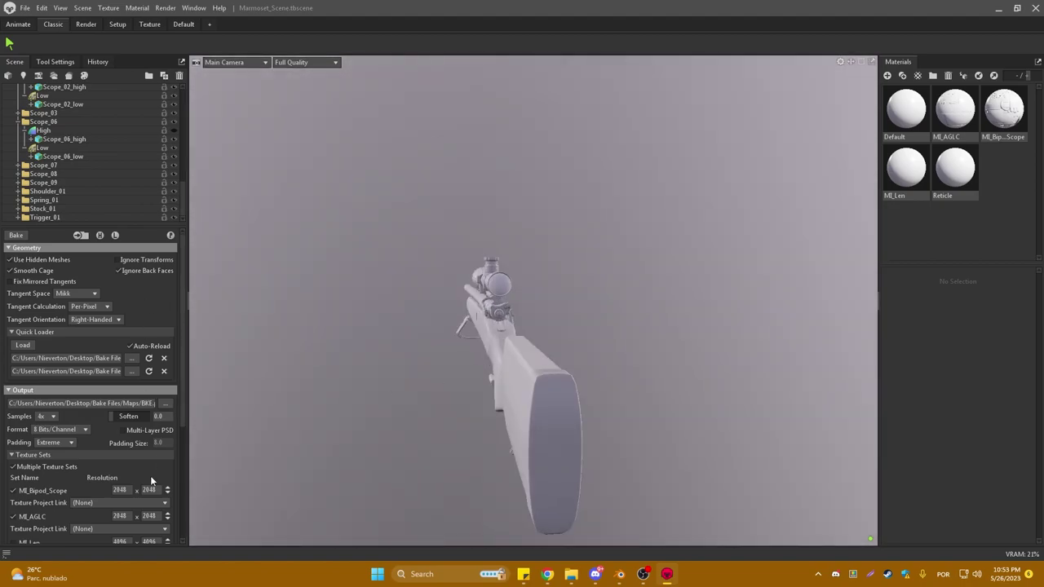
{"action": "scroll", "coordinate": [150, 489], "scroll_direction": "down", "scroll_amount": 5}
{"action": "scroll", "coordinate": [150, 508], "scroll_direction": "down", "scroll_amount": 2}
{"action": "left_click", "coordinate": [134, 485]}
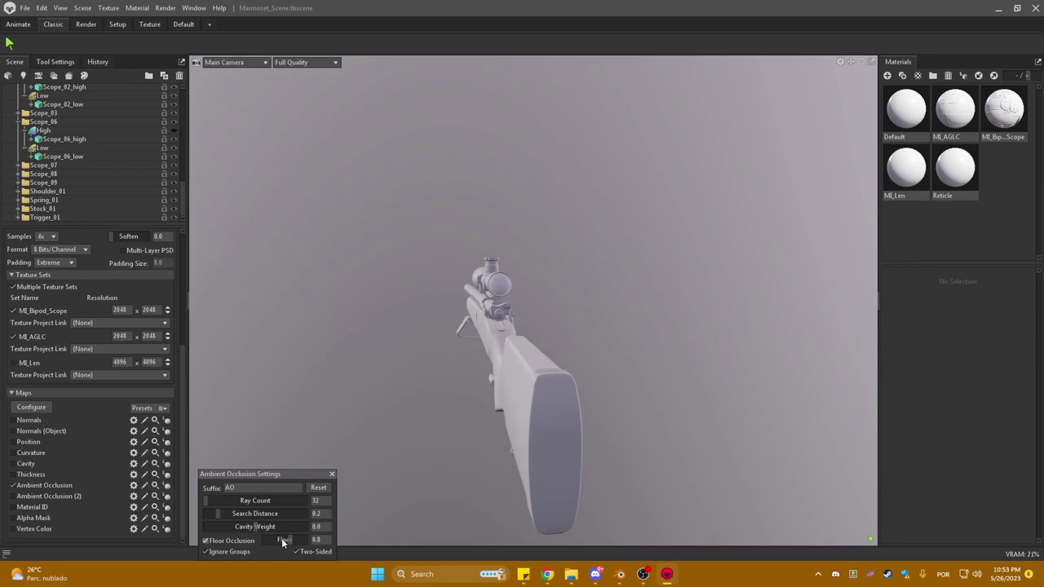
{"action": "left_click_drag", "start_coordinate": [284, 543], "coordinate": [271, 540]}
{"action": "scroll", "coordinate": [70, 419], "scroll_direction": "up", "scroll_amount": 2}
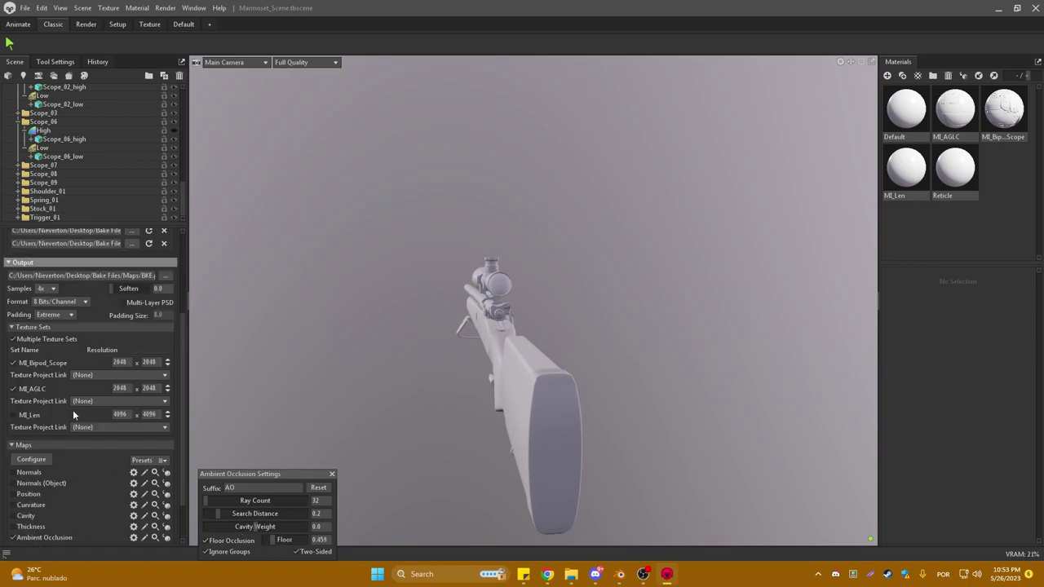
{"action": "scroll", "coordinate": [29, 251], "scroll_direction": "up", "scroll_amount": 3}
{"action": "scroll", "coordinate": [29, 251], "scroll_direction": "up", "scroll_amount": 2}
{"action": "left_click", "coordinate": [332, 474]}
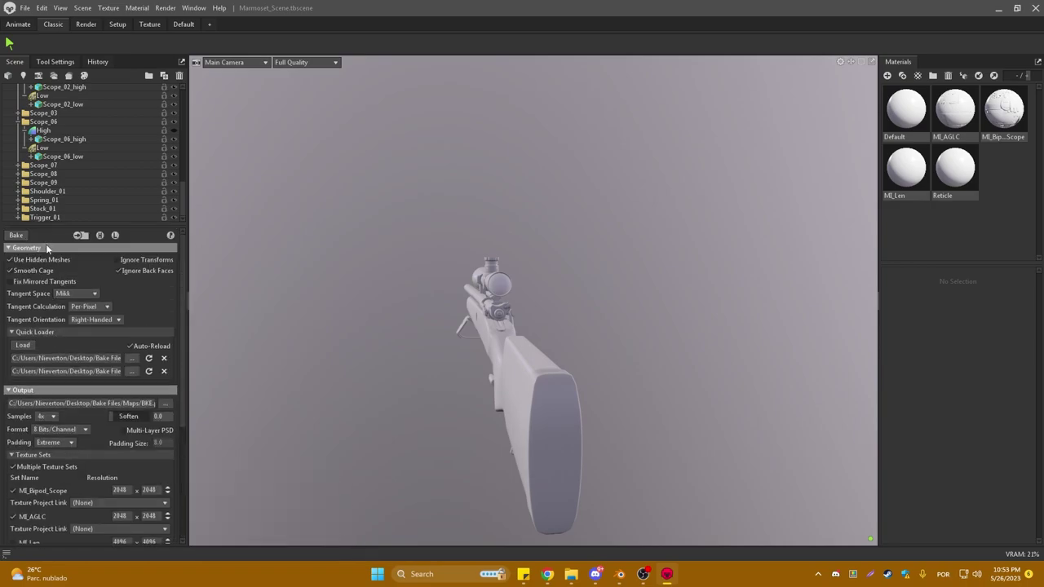
{"action": "left_click", "coordinate": [18, 235]}
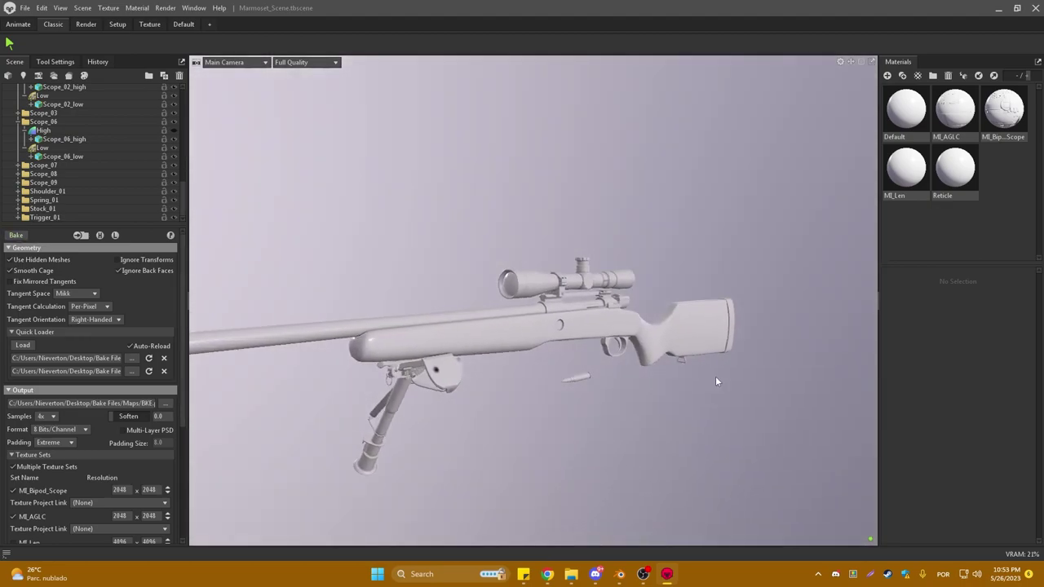
Inspect the rebaked occlusion on the rifle from several side angles
{"action": "mouse_move", "coordinate": [715, 376]}
{"action": "left_mouse_down"}
{"action": "mouse_move", "coordinate": [534, 318]}
{"action": "mouse_move", "coordinate": [522, 376]}
{"action": "left_mouse_up"}
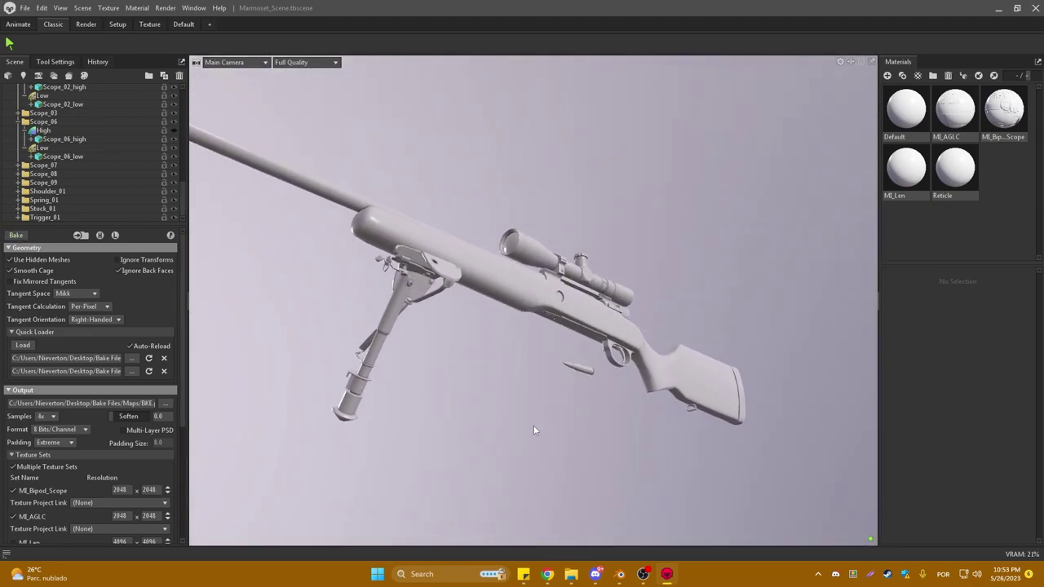
{"action": "mouse_move", "coordinate": [532, 430]}
{"action": "left_mouse_down"}
{"action": "mouse_move", "coordinate": [513, 273]}
{"action": "mouse_move", "coordinate": [508, 335]}
{"action": "left_mouse_up"}
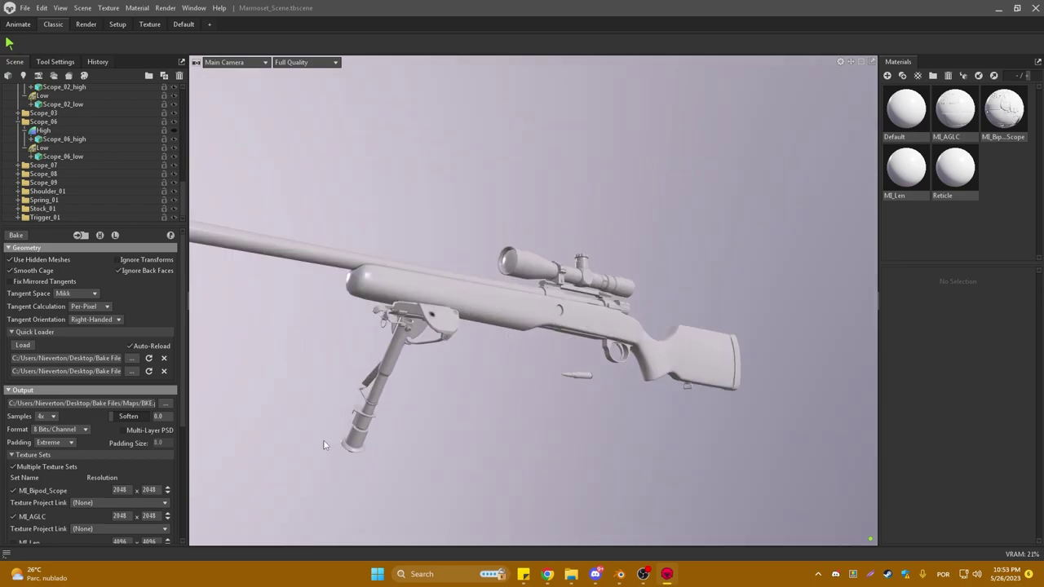
{"action": "mouse_move", "coordinate": [615, 462]}
{"action": "left_mouse_down"}
{"action": "mouse_move", "coordinate": [666, 468]}
{"action": "mouse_move", "coordinate": [579, 489]}
{"action": "mouse_move", "coordinate": [549, 274]}
{"action": "left_mouse_up"}
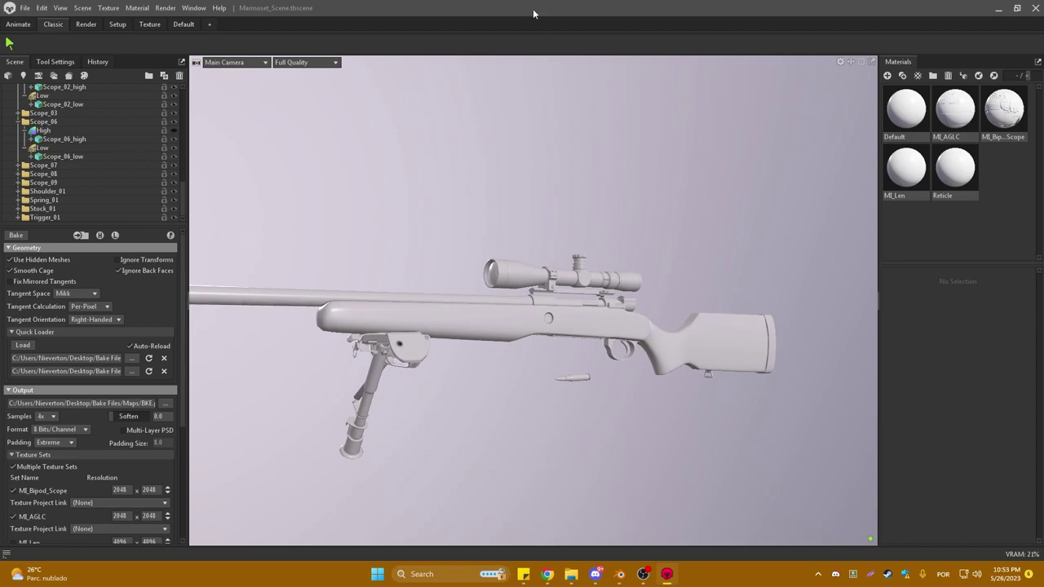
{"action": "left_click_drag", "start_coordinate": [520, 183], "coordinate": [421, 214]}
{"action": "scroll", "coordinate": [111, 431], "scroll_direction": "down", "scroll_amount": 2}
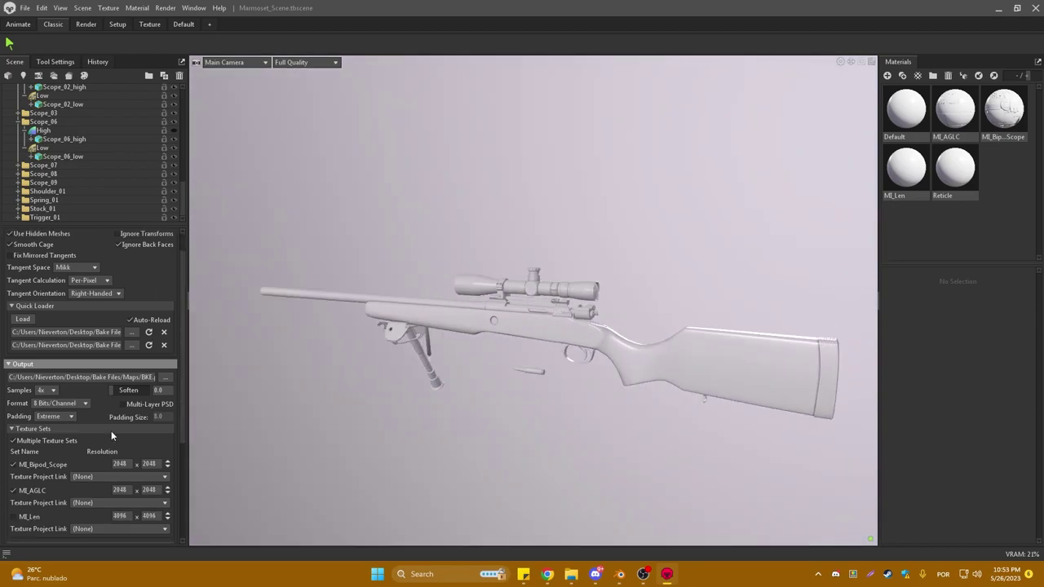
{"action": "scroll", "coordinate": [92, 440], "scroll_direction": "down", "scroll_amount": 3}
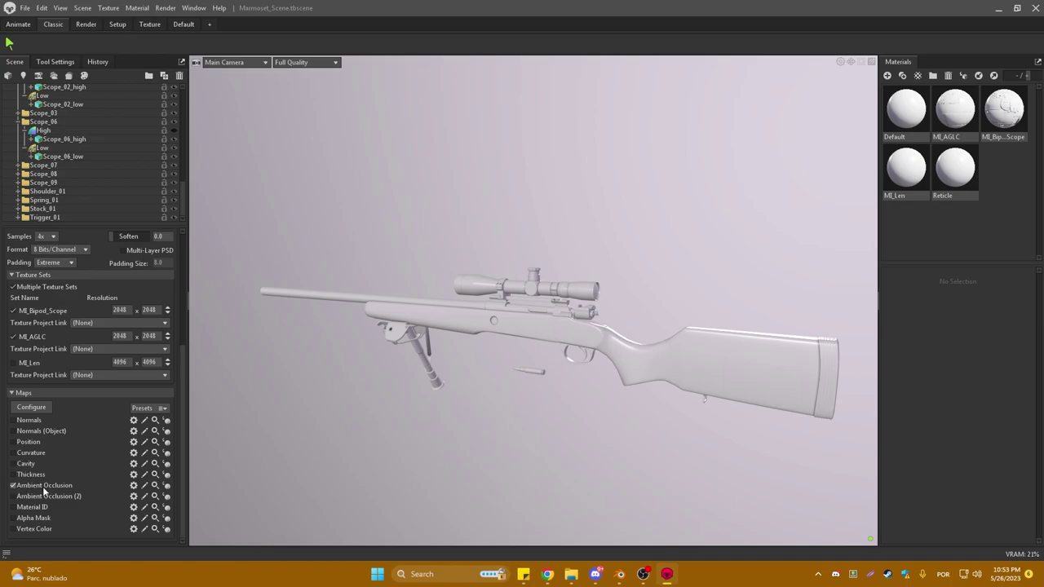
Disable Floor Occlusion and raise the AO Ray Count from 32 to 512
{"action": "left_click", "coordinate": [134, 485]}
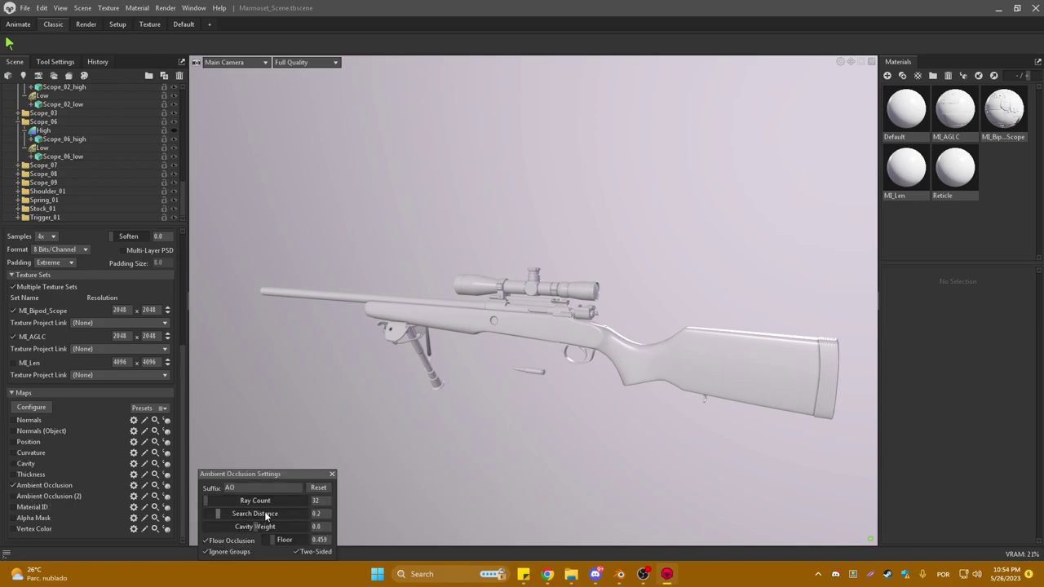
{"action": "left_click", "coordinate": [206, 541]}
{"action": "left_click_drag", "start_coordinate": [235, 501], "coordinate": [261, 501]}
{"action": "left_click_drag", "start_coordinate": [326, 501], "coordinate": [332, 504]}
{"action": "double_click", "coordinate": [312, 501]}
{"action": "type", "text": "512"}
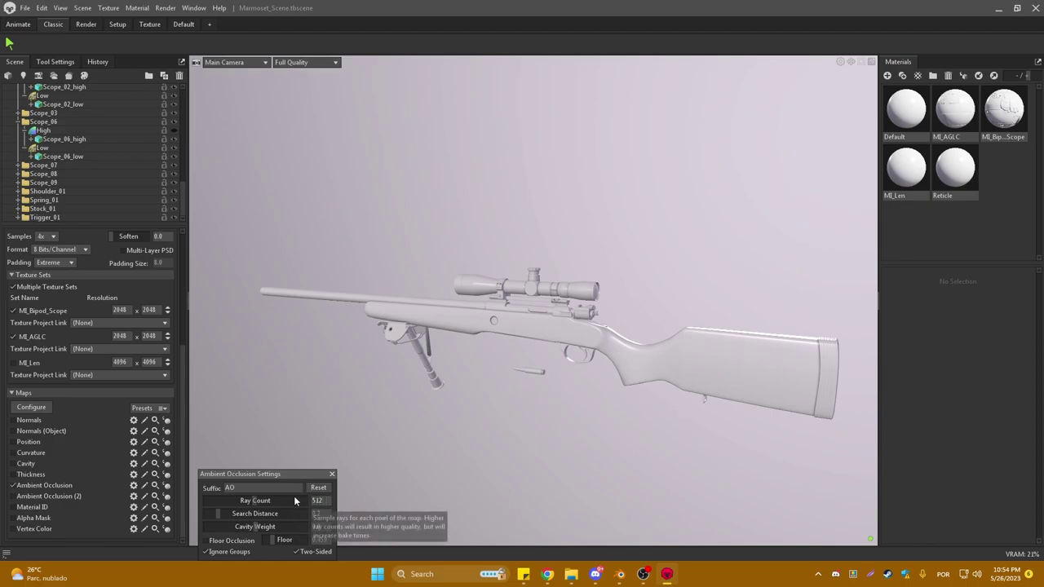
{"action": "key", "text": "Return"}
{"action": "left_click", "coordinate": [332, 474]}
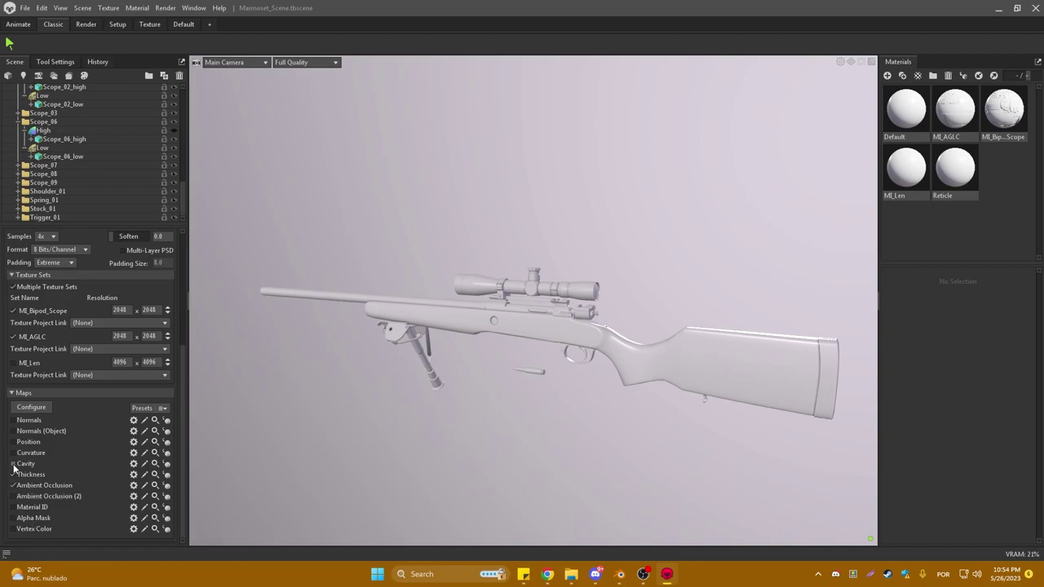
Enable the Curvature, Cavity and Thickness maps for baking
{"action": "left_click", "coordinate": [13, 474]}
{"action": "left_click", "coordinate": [14, 453]}
{"action": "left_click", "coordinate": [13, 463]}
{"action": "scroll", "coordinate": [30, 461], "scroll_direction": "up", "scroll_amount": 2}
Keep output at 8 Bits/Channel and set bake Samples to 64x
{"action": "left_click", "coordinate": [45, 328]}
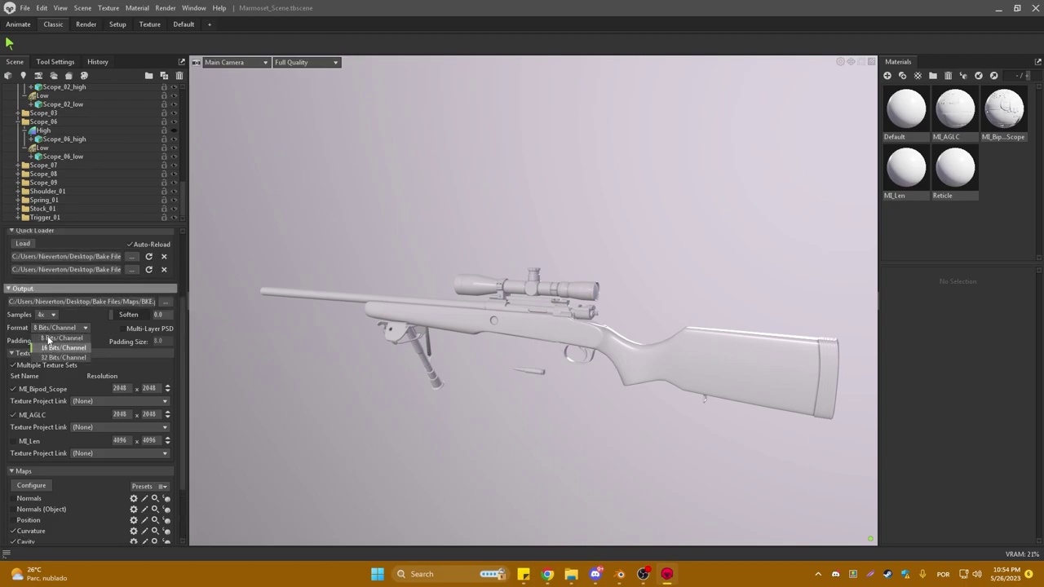
{"action": "left_click", "coordinate": [51, 338]}
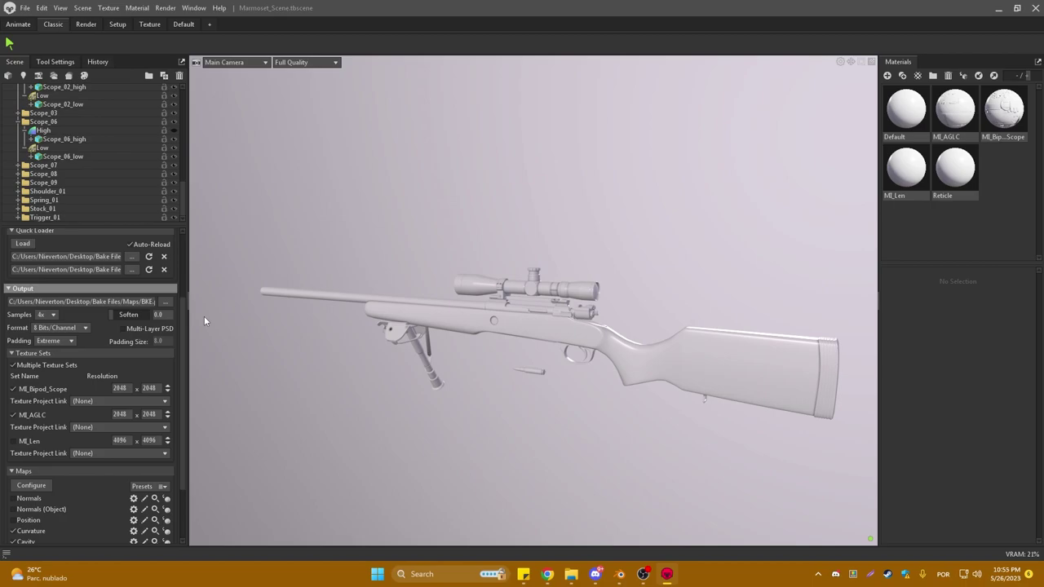
{"action": "left_click", "coordinate": [59, 328]}
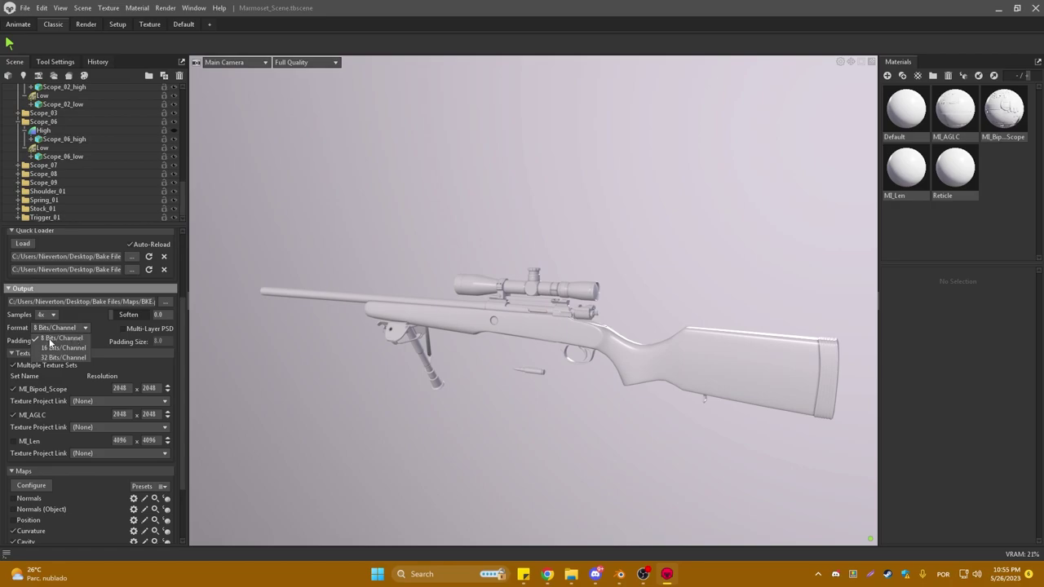
{"action": "left_click", "coordinate": [73, 328]}
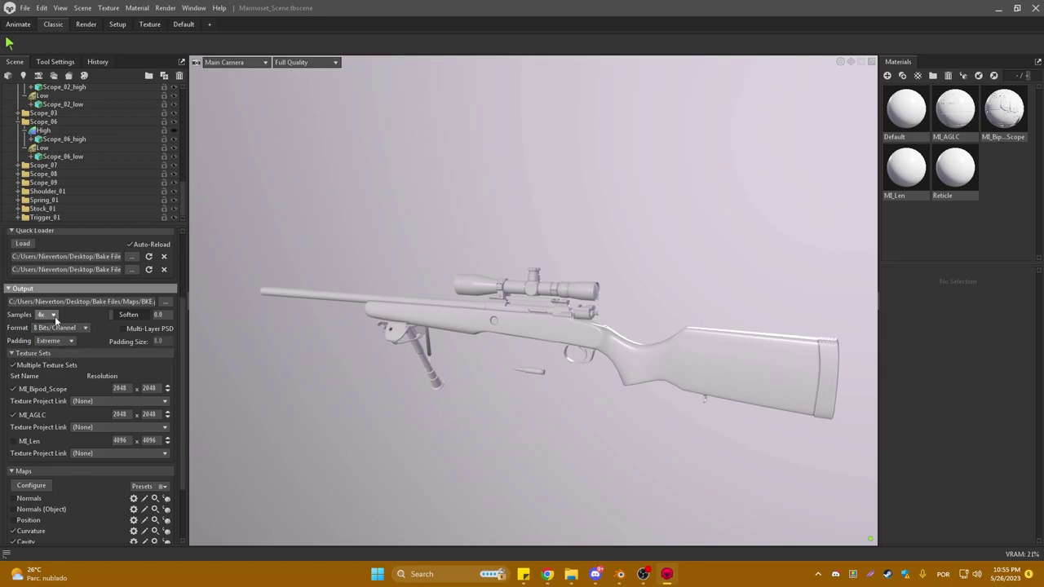
{"action": "left_click", "coordinate": [51, 317]}
{"action": "left_click", "coordinate": [45, 352]}
Raise the MI_Bipod_Scope and MI_AGLC texture sets to 4096 x 4096
{"action": "scroll", "coordinate": [117, 383], "scroll_direction": "up", "scroll_amount": 3}
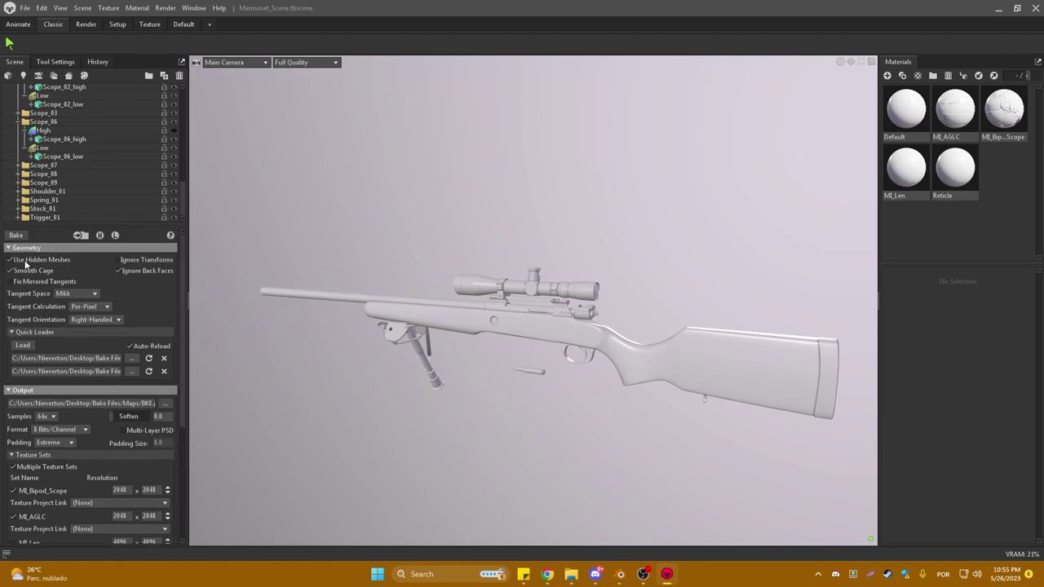
{"action": "scroll", "coordinate": [26, 266], "scroll_direction": "down", "scroll_amount": 3}
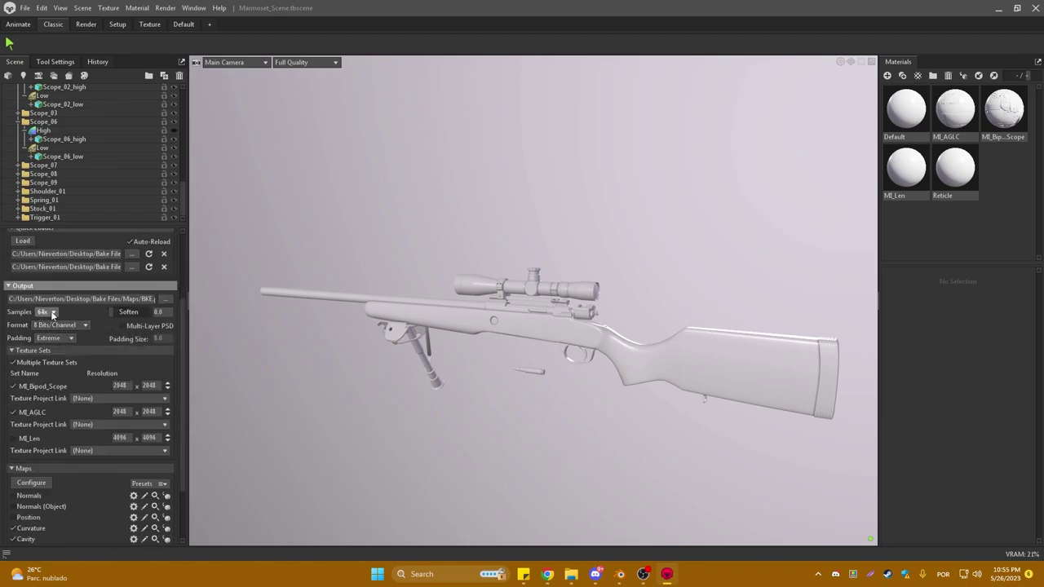
{"action": "left_click", "coordinate": [167, 382]}
{"action": "scroll", "coordinate": [121, 395], "scroll_direction": "up", "scroll_amount": 3}
{"action": "scroll", "coordinate": [479, 312], "scroll_direction": "up", "scroll_amount": 1}
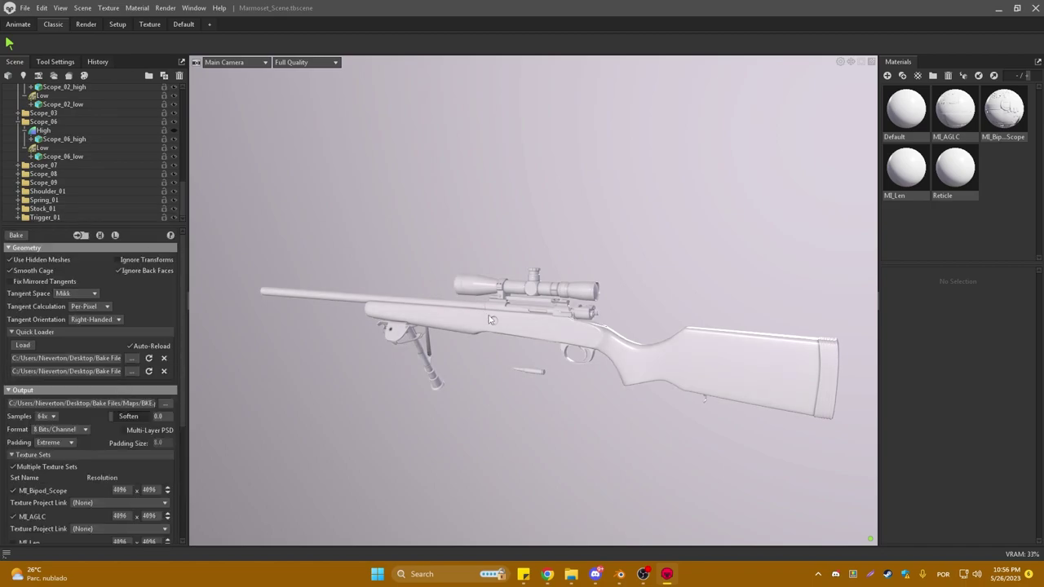
{"action": "scroll", "coordinate": [479, 313], "scroll_direction": "up", "scroll_amount": 2}
{"action": "scroll", "coordinate": [480, 312], "scroll_direction": "up", "scroll_amount": 2}
{"action": "scroll", "coordinate": [480, 312], "scroll_direction": "up", "scroll_amount": 3}
{"action": "scroll", "coordinate": [489, 335], "scroll_direction": "up", "scroll_amount": 2}
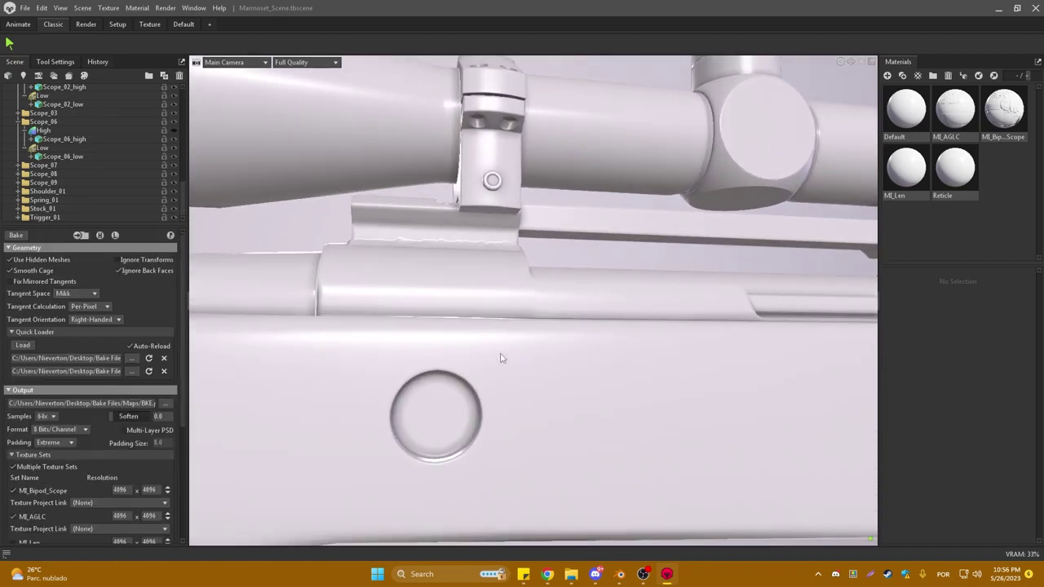
{"action": "mouse_move", "coordinate": [498, 354]}
{"action": "left_mouse_down"}
{"action": "mouse_move", "coordinate": [410, 408]}
{"action": "mouse_move", "coordinate": [416, 381]}
{"action": "left_mouse_up"}
{"action": "scroll", "coordinate": [606, 256], "scroll_direction": "up", "scroll_amount": 1}
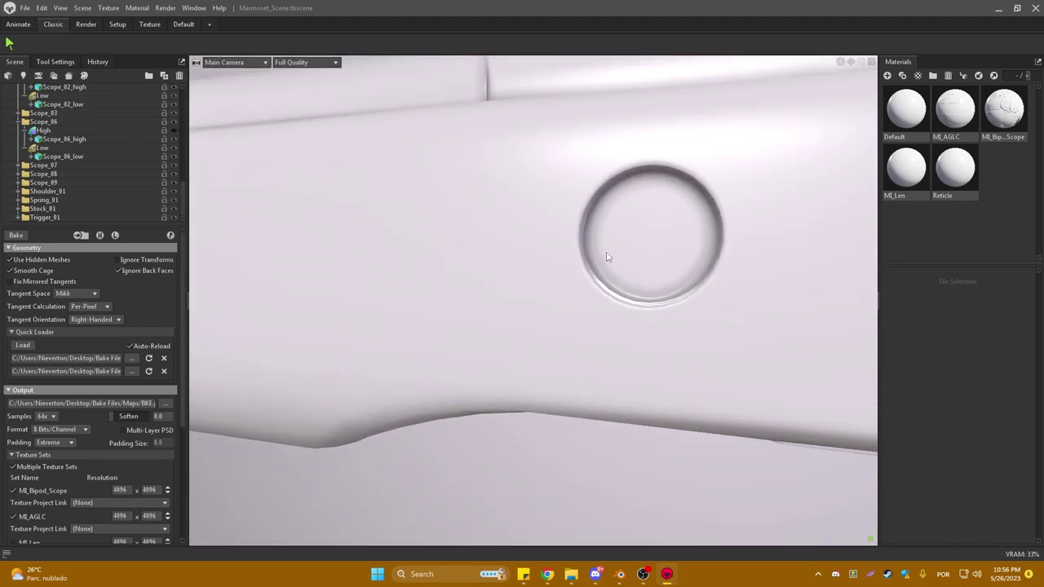
{"action": "scroll", "coordinate": [601, 291], "scroll_direction": "up", "scroll_amount": 3}
{"action": "scroll", "coordinate": [526, 310], "scroll_direction": "down", "scroll_amount": 3}
{"action": "scroll", "coordinate": [533, 311], "scroll_direction": "down", "scroll_amount": 1}
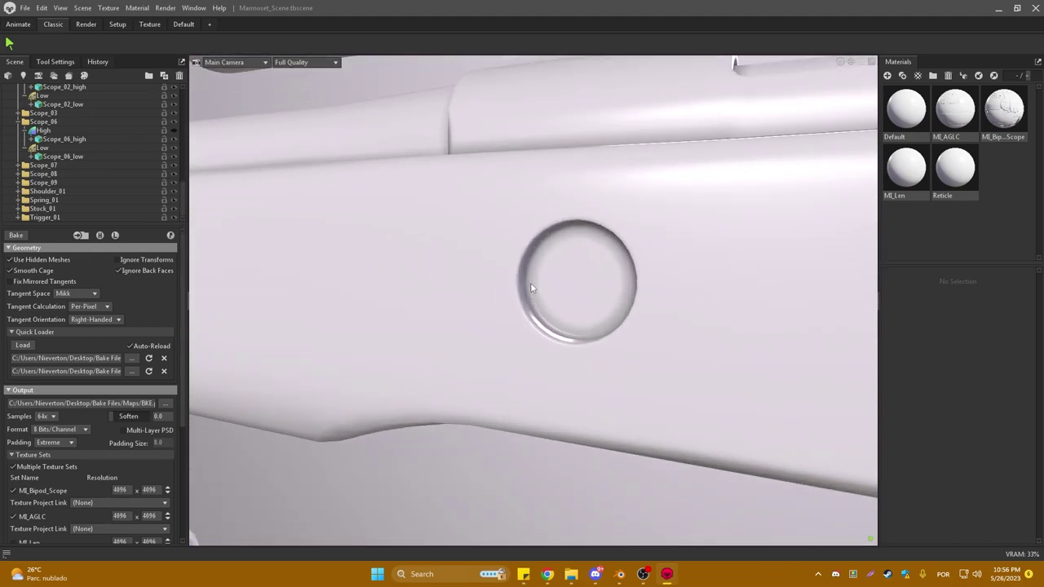
{"action": "scroll", "coordinate": [533, 311], "scroll_direction": "down", "scroll_amount": 1}
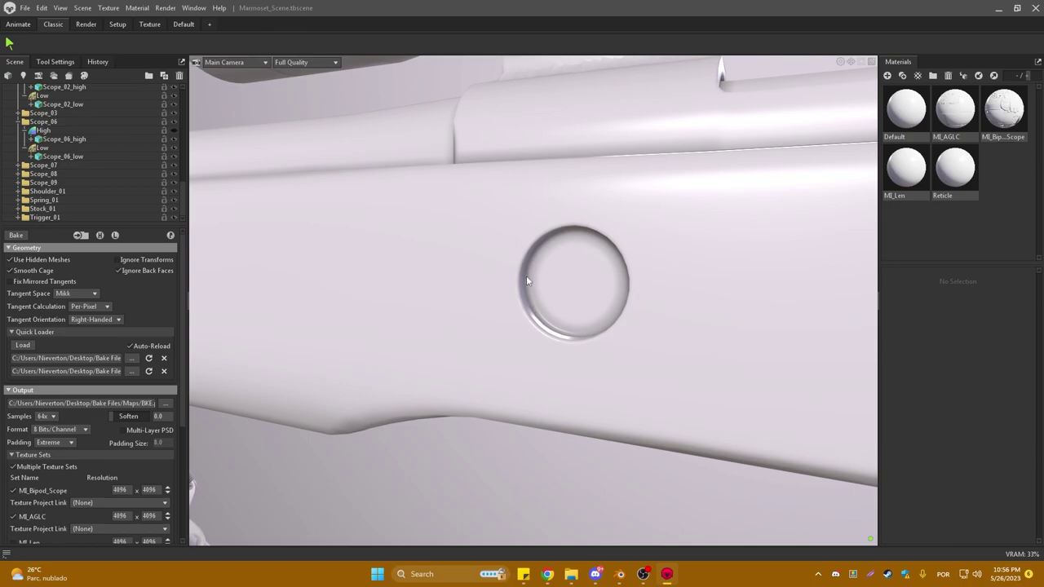
{"action": "scroll", "coordinate": [535, 276], "scroll_direction": "down", "scroll_amount": 2}
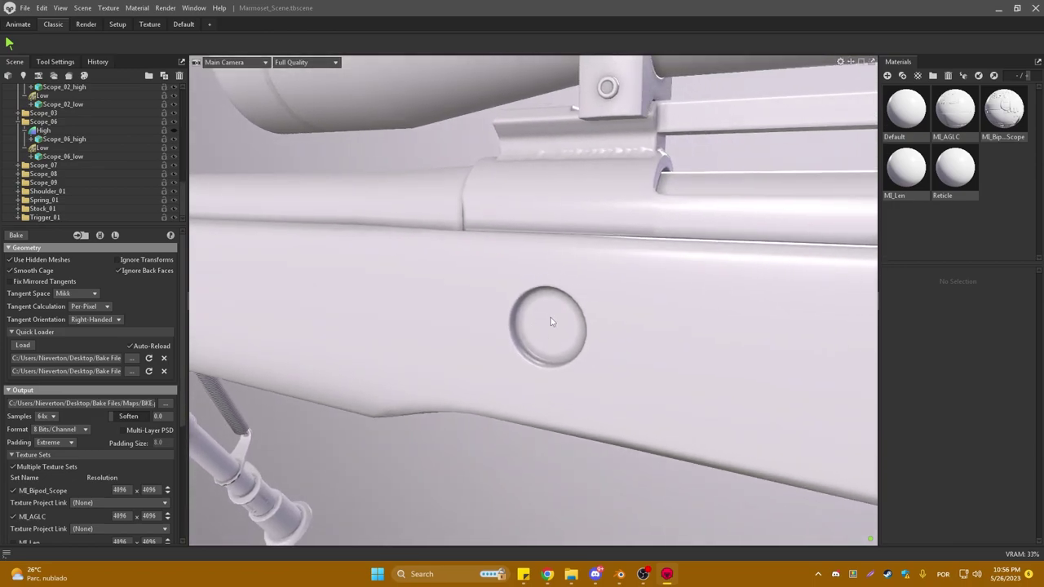
{"action": "left_click_drag", "start_coordinate": [552, 333], "coordinate": [531, 351]}
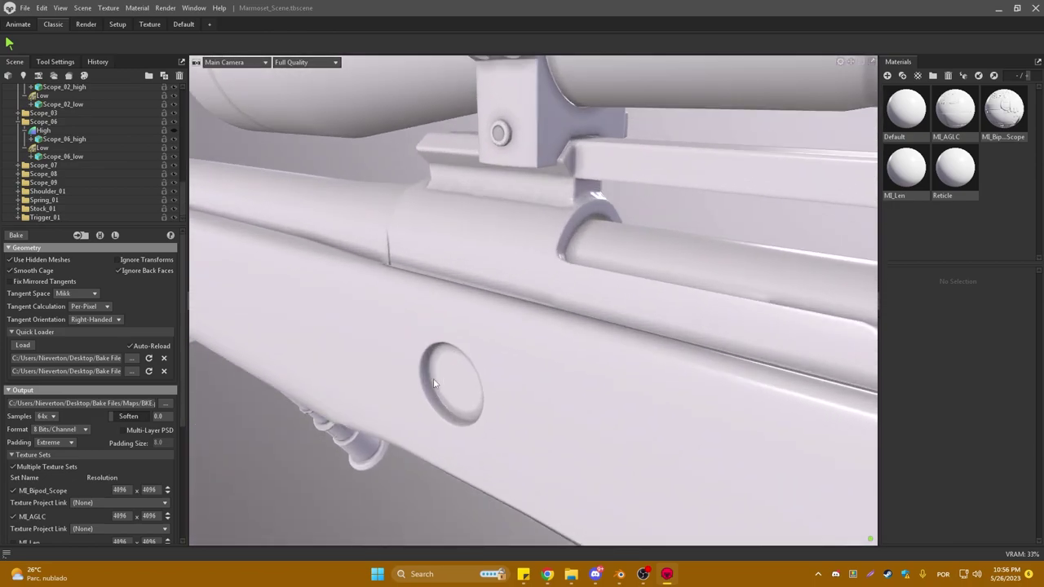
{"action": "mouse_move", "coordinate": [432, 367]}
{"action": "left_mouse_down"}
{"action": "mouse_move", "coordinate": [523, 339]}
{"action": "mouse_move", "coordinate": [433, 231]}
{"action": "mouse_move", "coordinate": [471, 267]}
{"action": "mouse_move", "coordinate": [562, 294]}
{"action": "mouse_move", "coordinate": [562, 315]}
{"action": "mouse_move", "coordinate": [408, 310]}
{"action": "mouse_move", "coordinate": [270, 267]}
{"action": "left_mouse_up"}
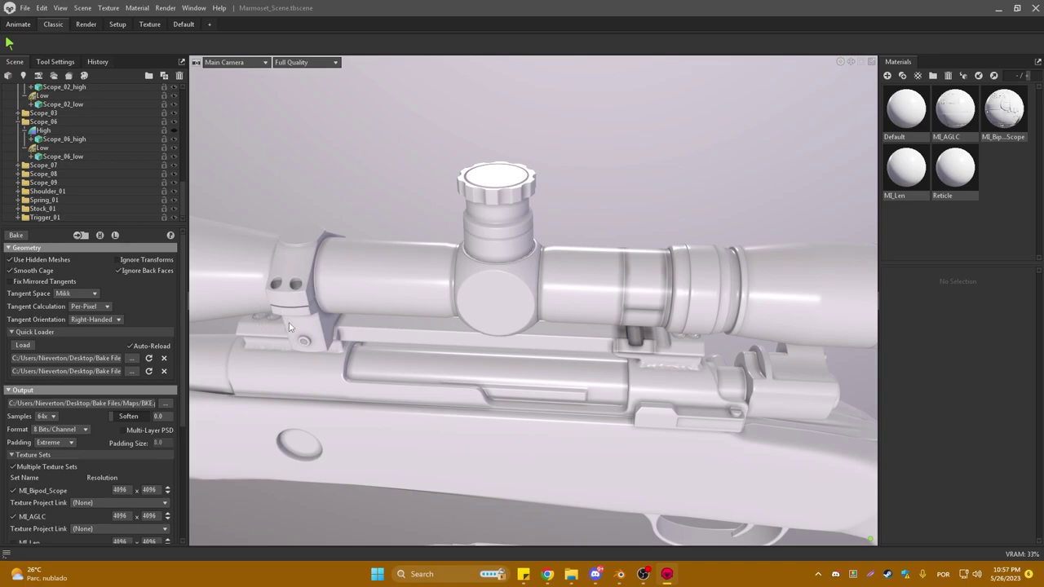
{"action": "left_click", "coordinate": [631, 260]}
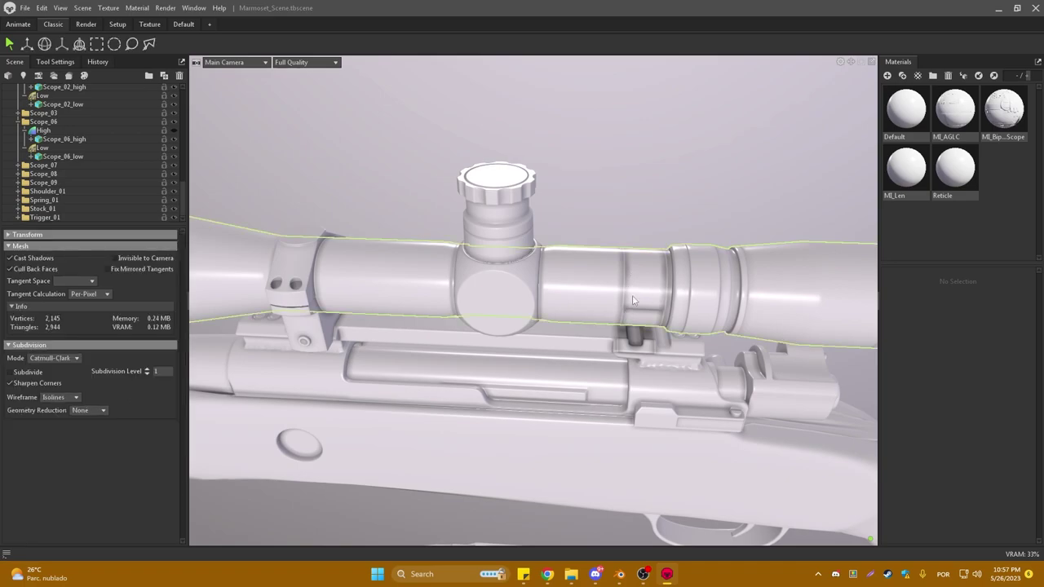
{"action": "left_click", "coordinate": [651, 155]}
{"action": "scroll", "coordinate": [651, 155], "scroll_direction": "down", "scroll_amount": 5}
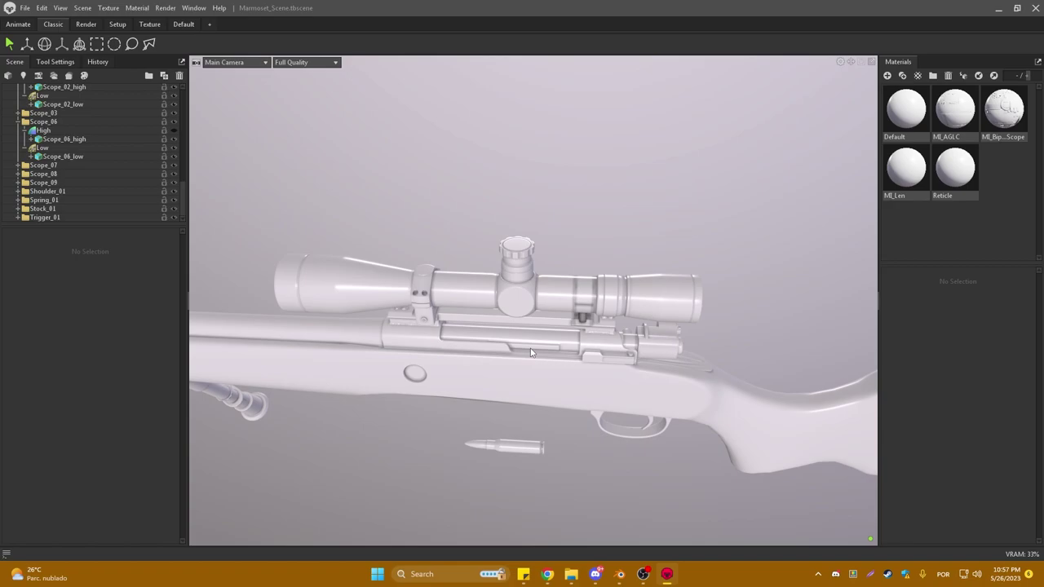
{"action": "scroll", "coordinate": [69, 153], "scroll_direction": "up", "scroll_amount": 10}
{"action": "left_click", "coordinate": [49, 122]}
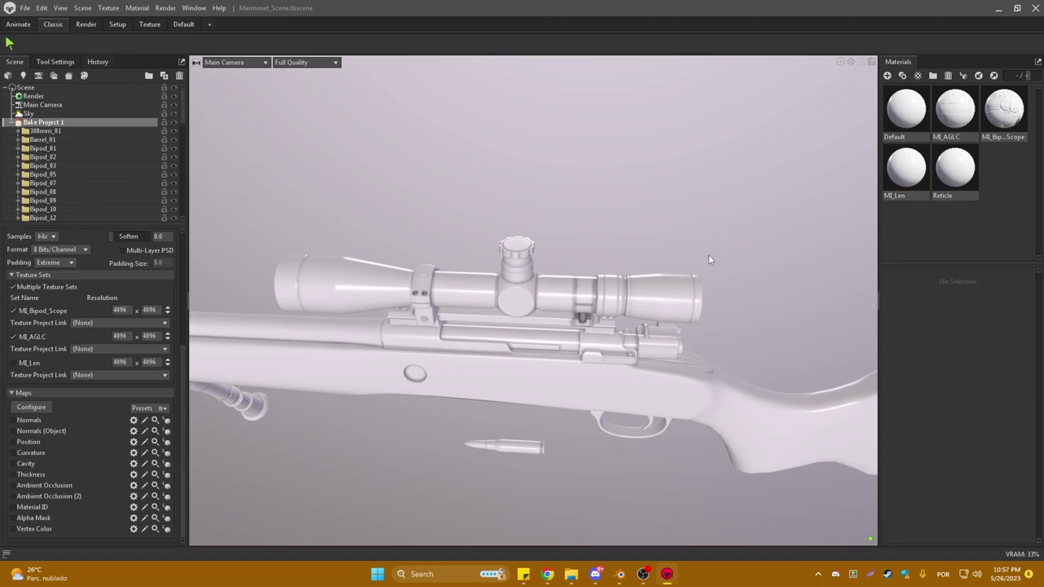
Enable Vertex Color and switch off its Gamma Curve and Use Alpha options
{"action": "left_click", "coordinate": [27, 530]}
{"action": "left_click", "coordinate": [133, 530]}
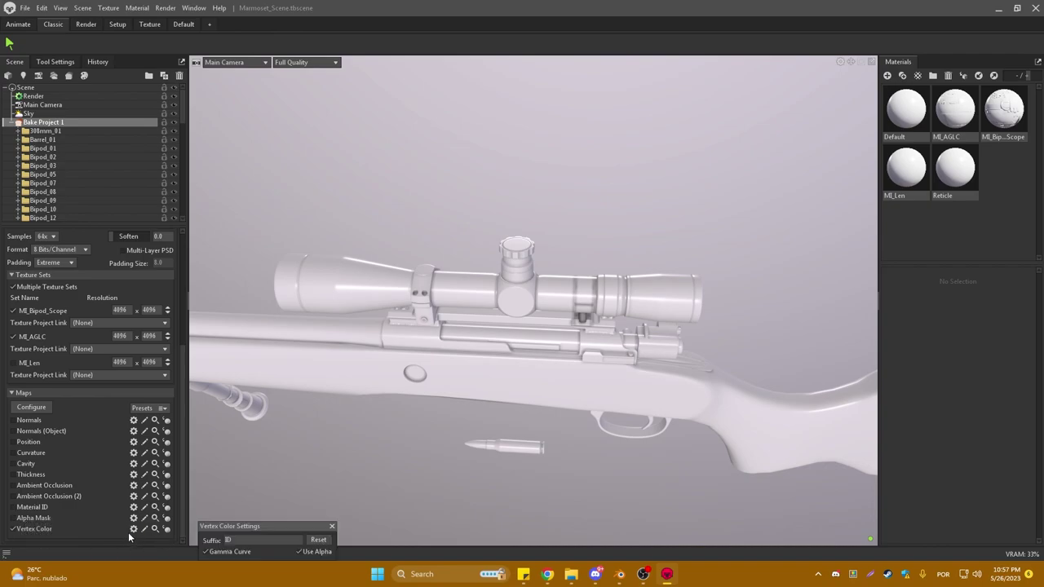
{"action": "left_click", "coordinate": [216, 528]}
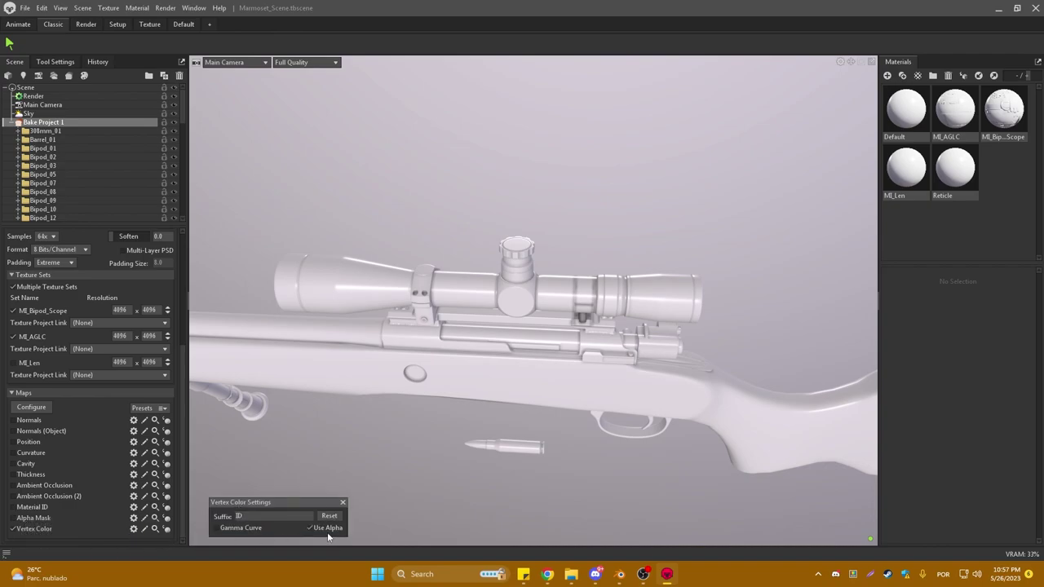
{"action": "left_click", "coordinate": [312, 528]}
{"action": "left_click", "coordinate": [344, 504]}
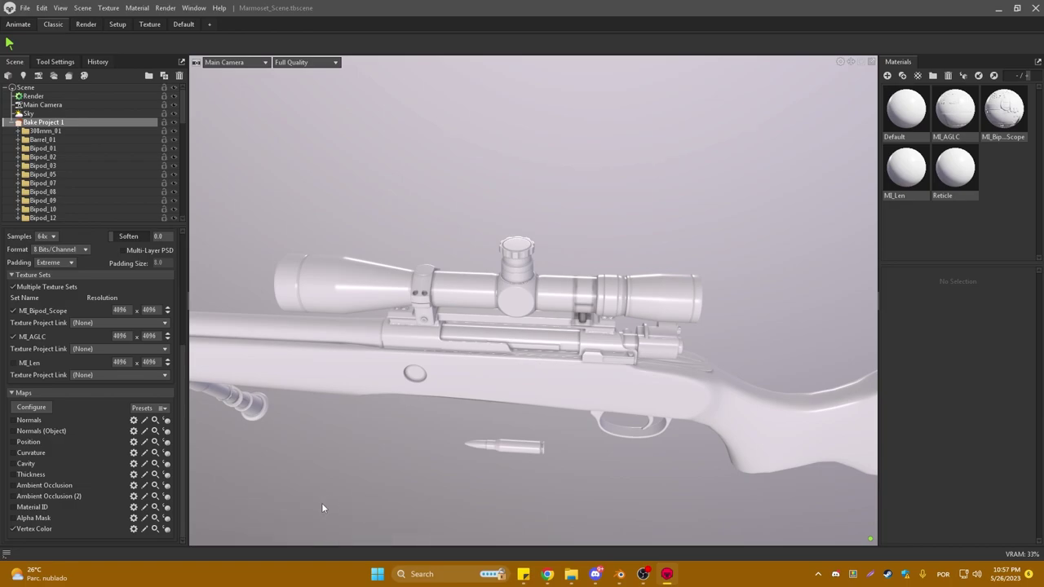
{"action": "scroll", "coordinate": [98, 395], "scroll_direction": "up", "scroll_amount": 3}
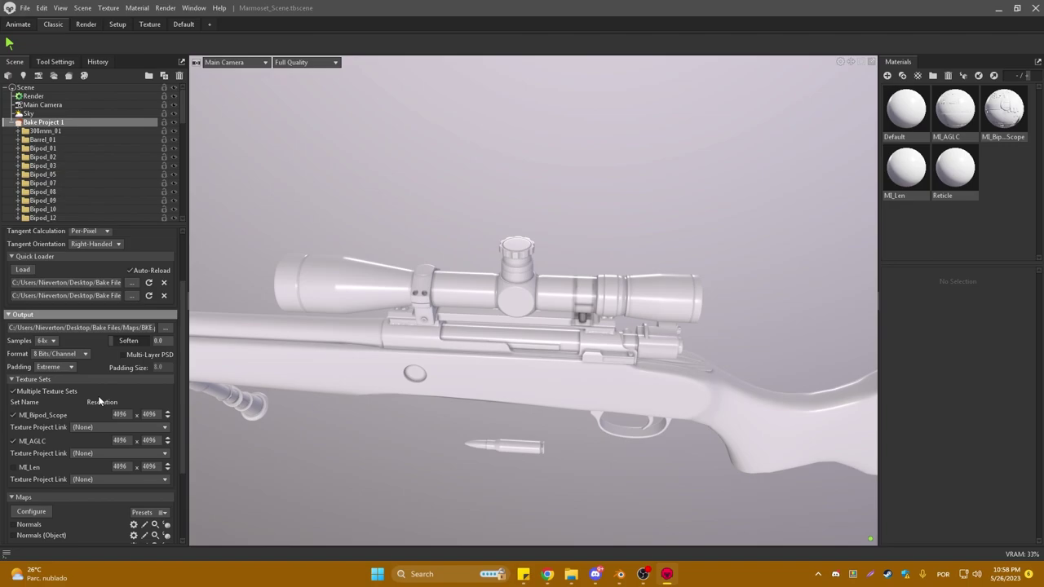
Inspect the Material ID map's settings without changing them
{"action": "scroll", "coordinate": [98, 396], "scroll_direction": "down", "scroll_amount": 3}
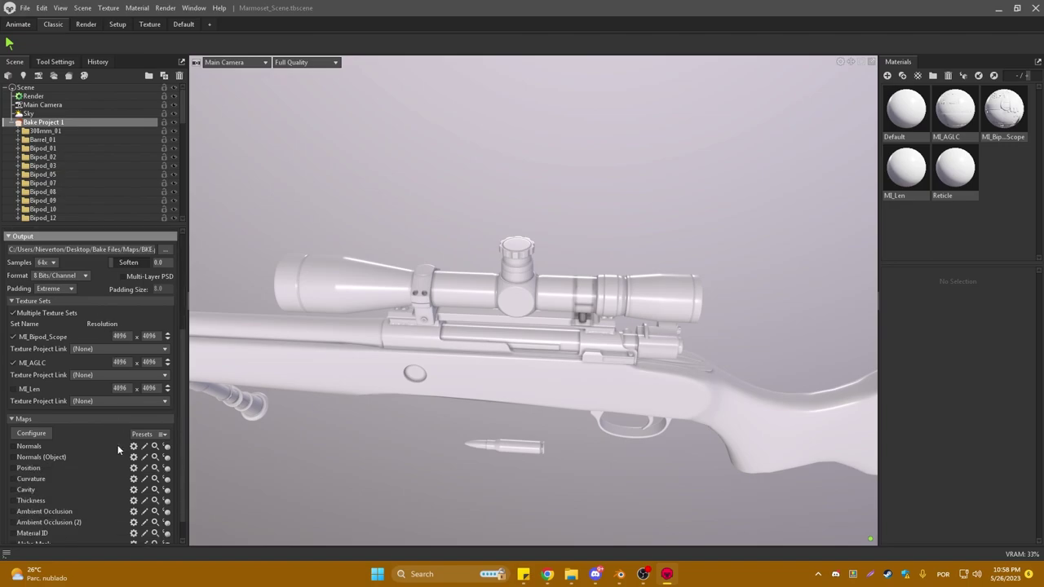
{"action": "scroll", "coordinate": [118, 445], "scroll_direction": "down", "scroll_amount": 1}
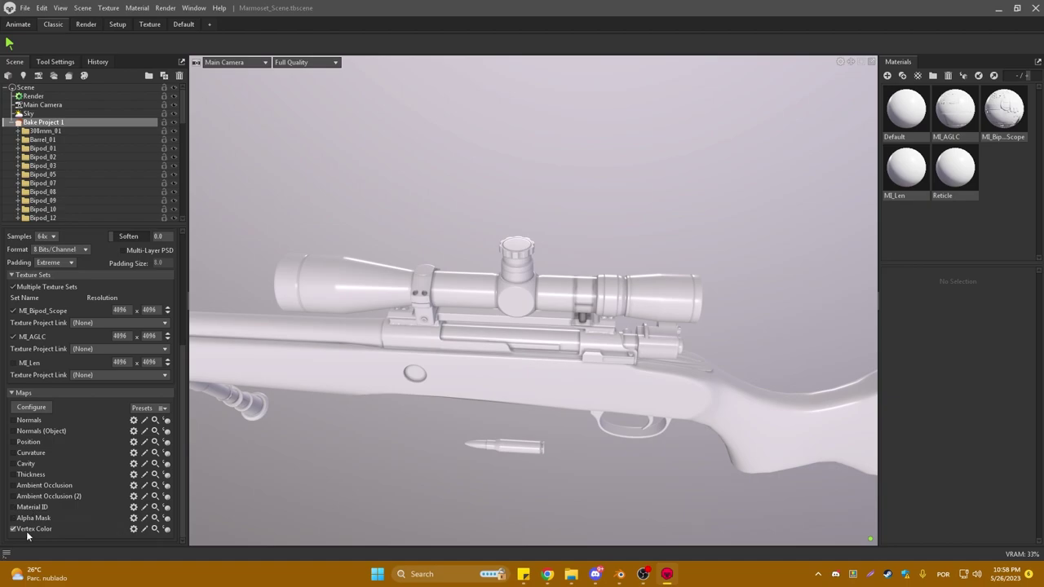
{"action": "left_click", "coordinate": [134, 507]}
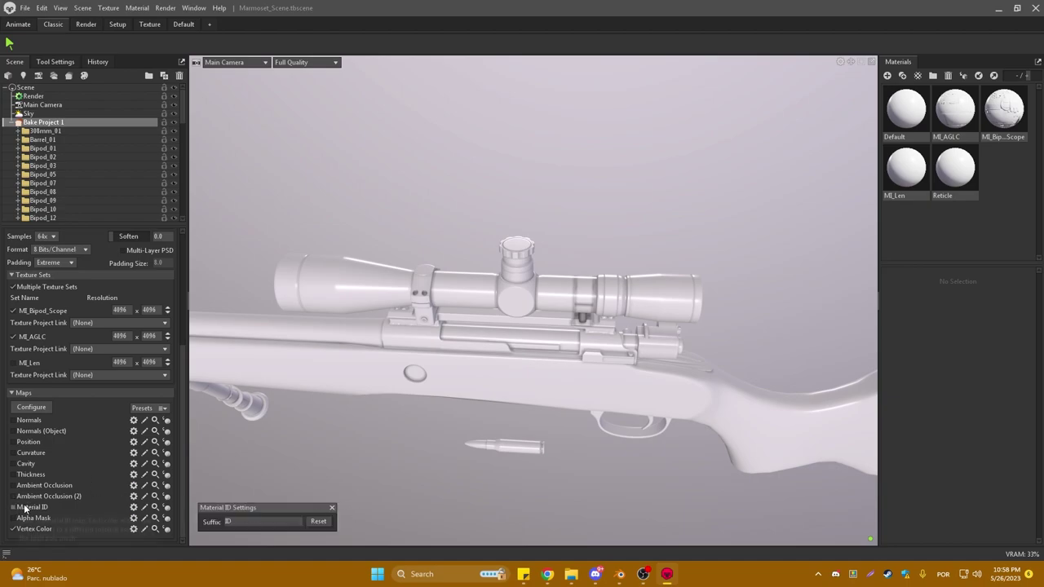
{"action": "left_click", "coordinate": [332, 508]}
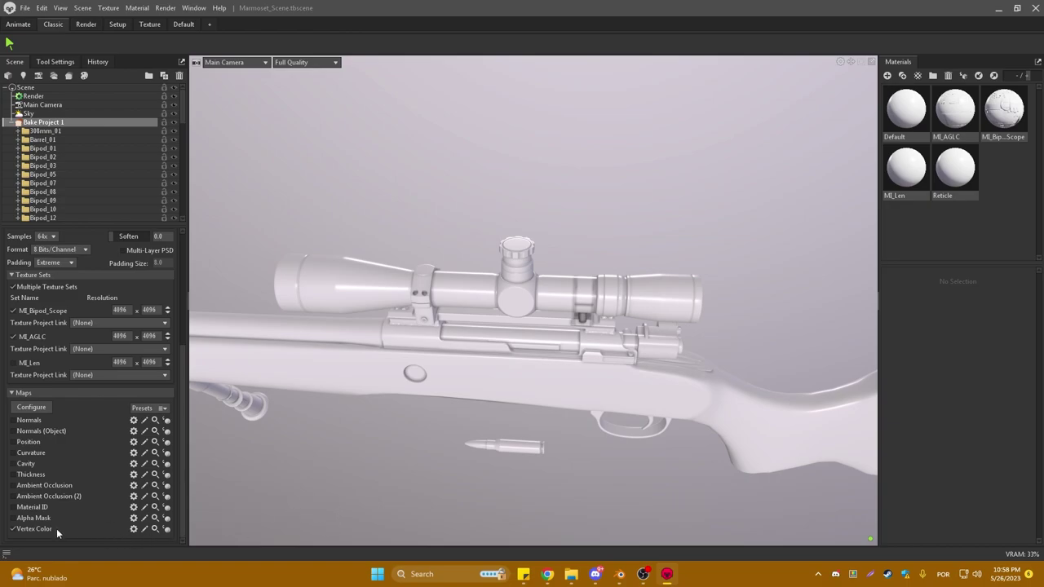
{"action": "scroll", "coordinate": [145, 386], "scroll_direction": "up", "scroll_amount": 3}
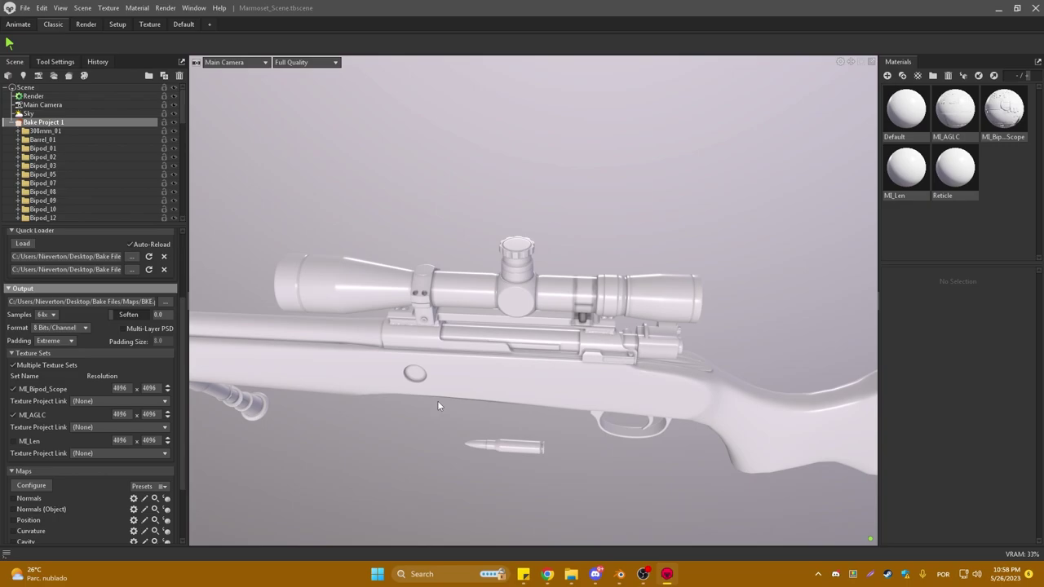
Keep 8 Bits/Channel output and drop bake Samples from 64x to 1x
{"action": "left_click", "coordinate": [57, 327]}
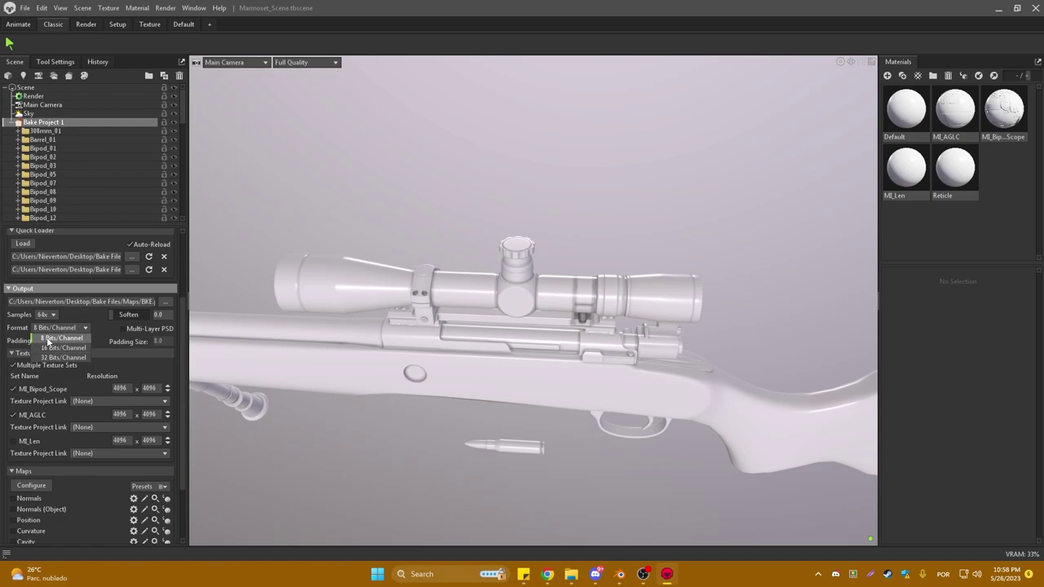
{"action": "left_click", "coordinate": [50, 338]}
{"action": "left_click", "coordinate": [46, 317]}
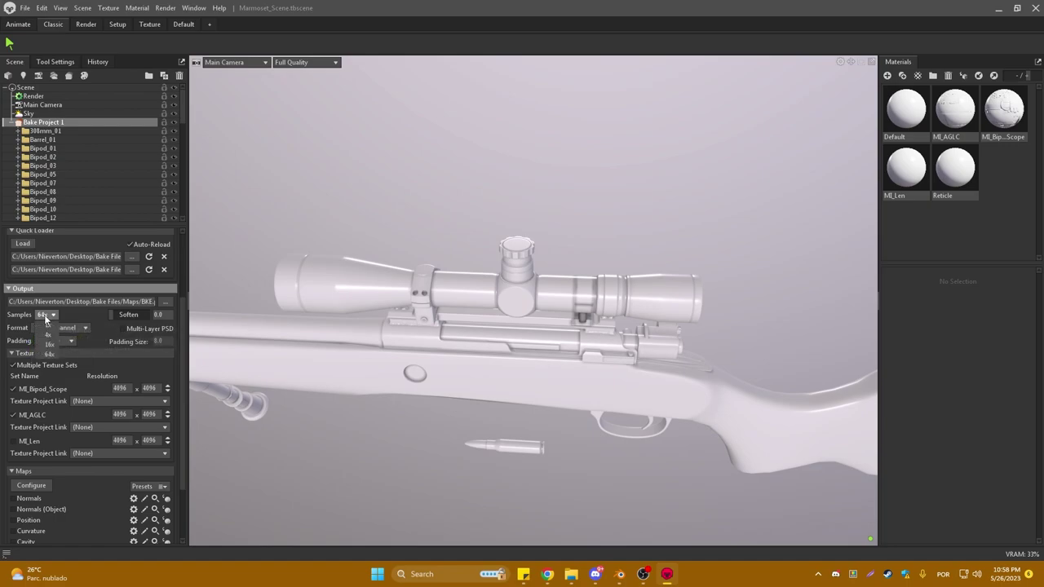
{"action": "left_click", "coordinate": [47, 325]}
Scroll the Bake panel and review the output bit depth options again
{"action": "scroll", "coordinate": [114, 449], "scroll_direction": "down", "scroll_amount": 3}
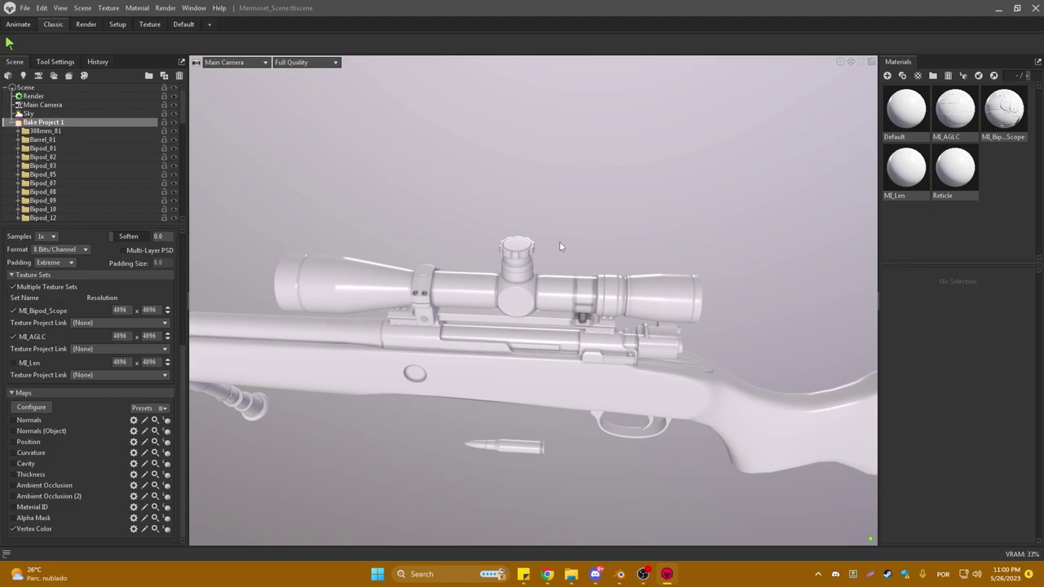
{"action": "scroll", "coordinate": [59, 364], "scroll_direction": "up", "scroll_amount": 5}
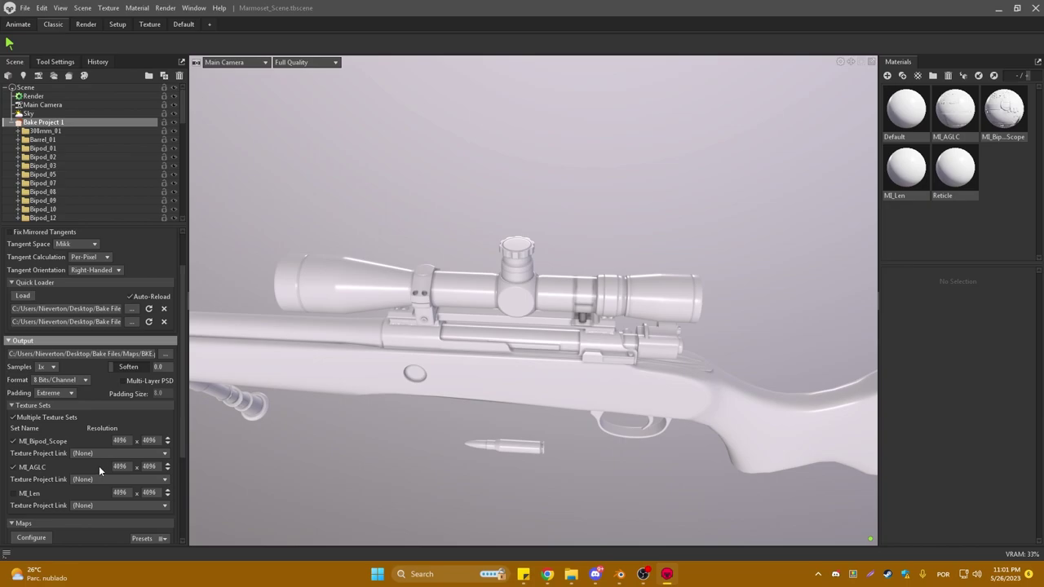
{"action": "scroll", "coordinate": [101, 485], "scroll_direction": "down", "scroll_amount": 5}
{"action": "scroll", "coordinate": [100, 501], "scroll_direction": "up", "scroll_amount": 4}
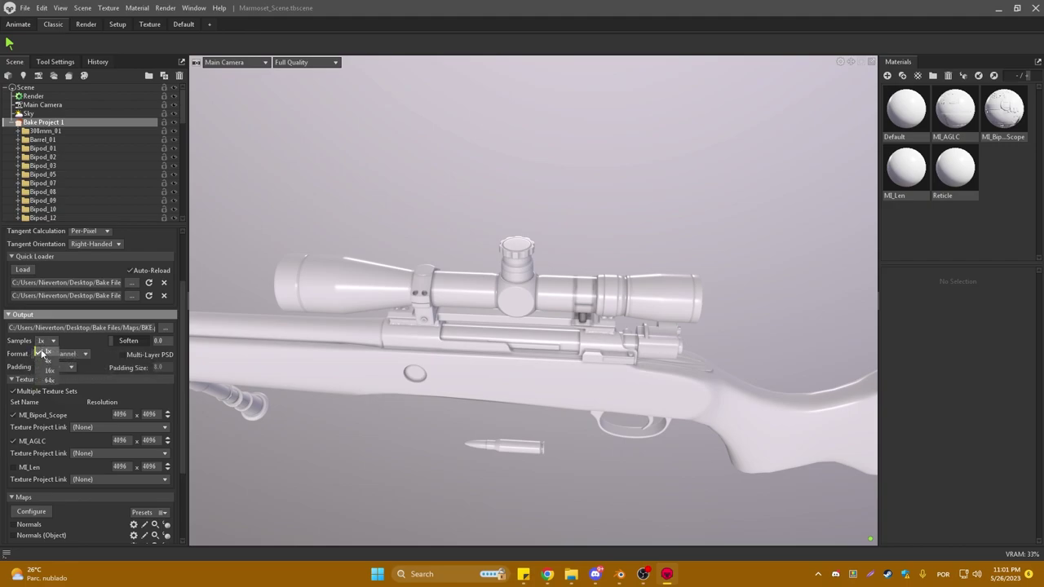
{"action": "left_click", "coordinate": [65, 357]}
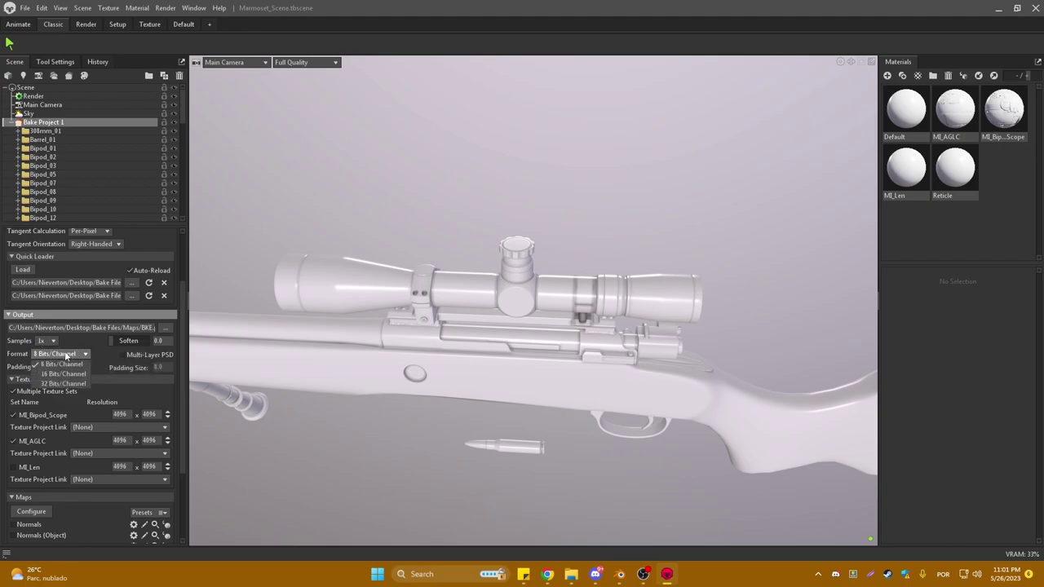
{"action": "scroll", "coordinate": [76, 344], "scroll_direction": "down", "scroll_amount": 4}
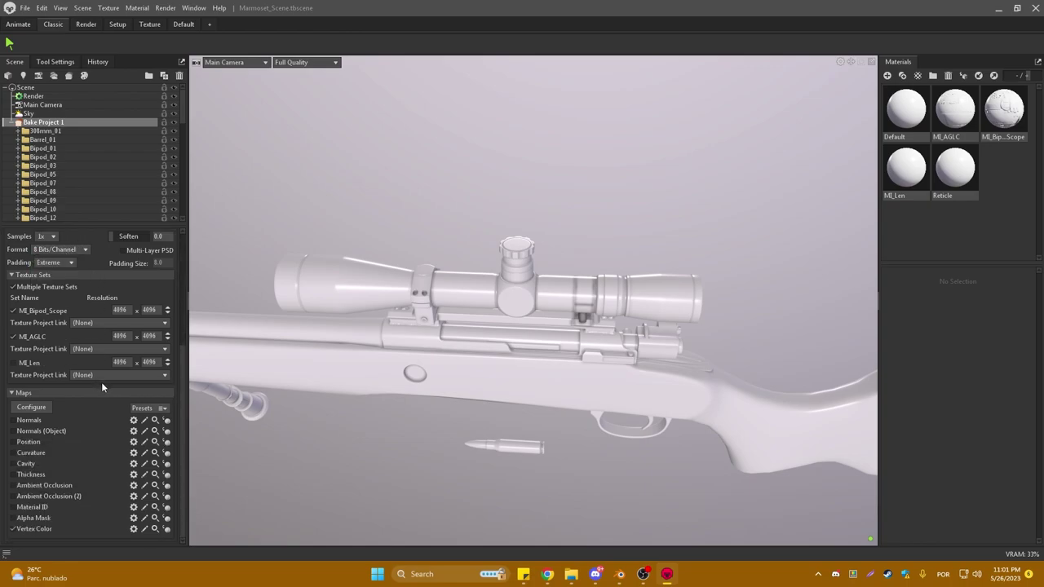
{"action": "scroll", "coordinate": [101, 382], "scroll_direction": "up", "scroll_amount": 3}
{"action": "scroll", "coordinate": [81, 294], "scroll_direction": "up", "scroll_amount": 4}
{"action": "scroll", "coordinate": [89, 351], "scroll_direction": "down", "scroll_amount": 4}
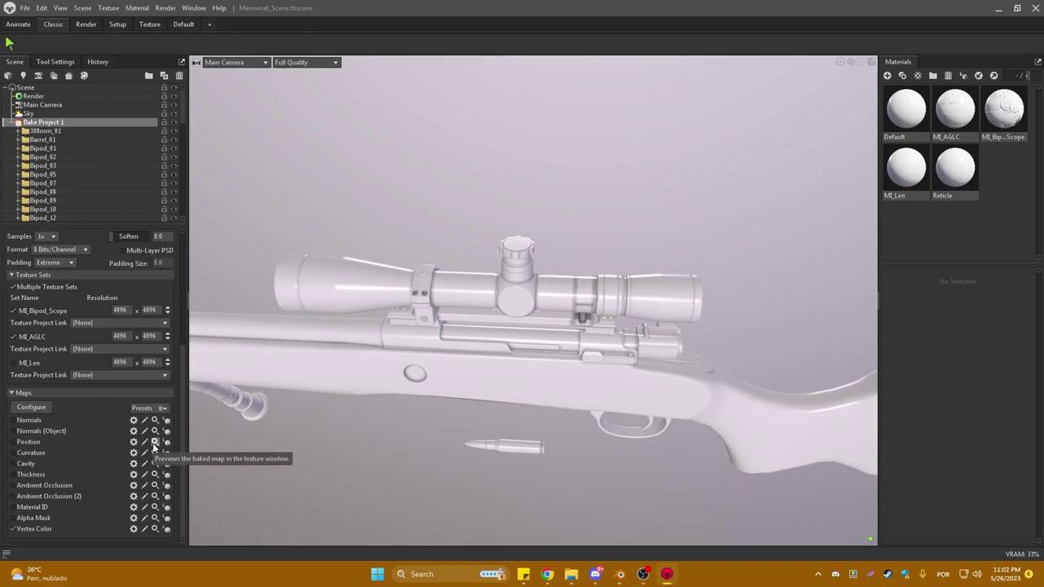
{"action": "left_click", "coordinate": [571, 574]}
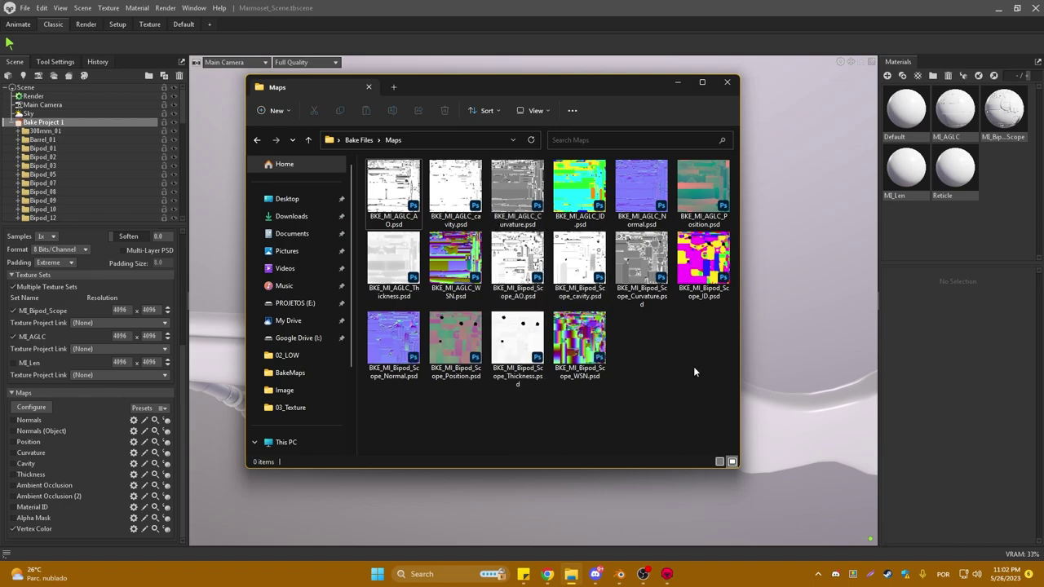
{"action": "left_click", "coordinate": [394, 194]}
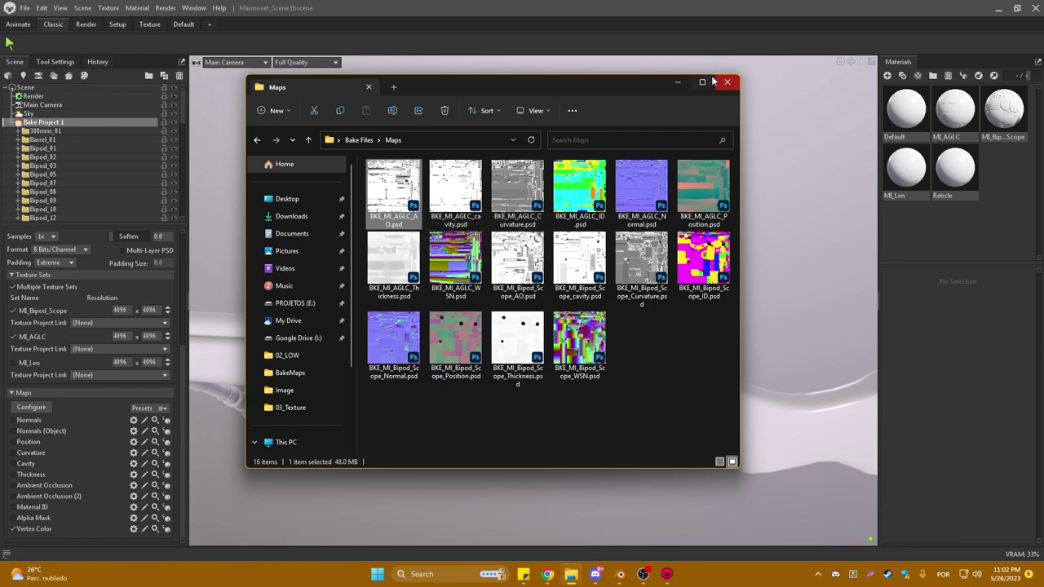
{"action": "left_click", "coordinate": [677, 82]}
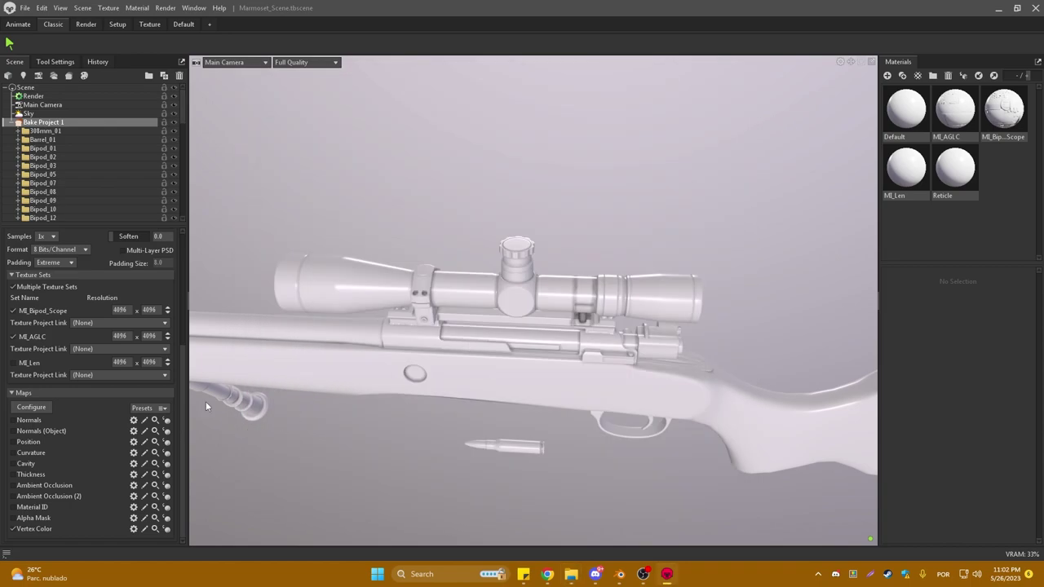
Preview the Normals, Normals (Object) and Position maps on the rifle in turn
{"action": "left_click", "coordinate": [167, 421]}
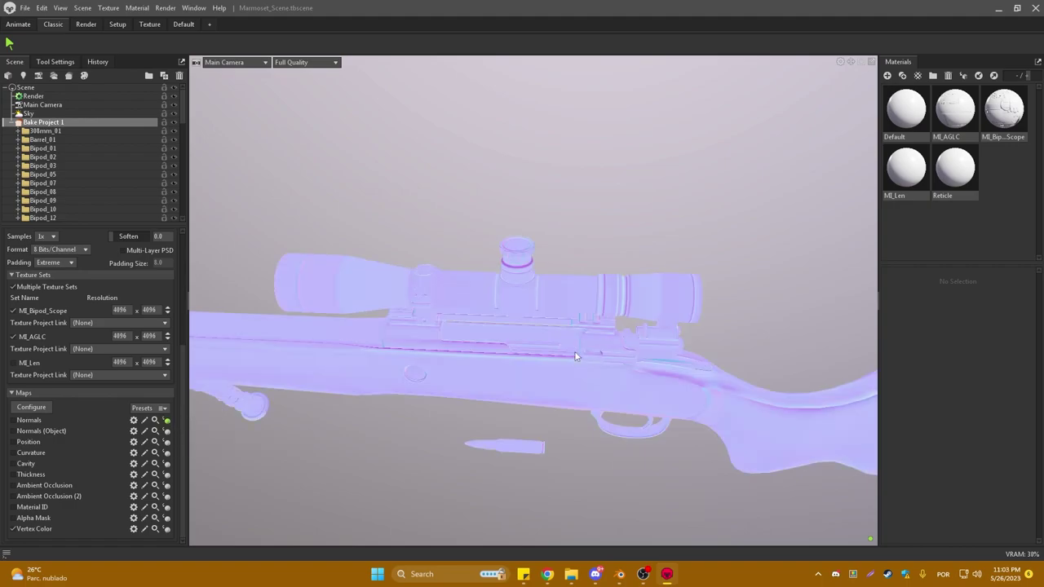
{"action": "mouse_move", "coordinate": [562, 342]}
{"action": "left_mouse_down"}
{"action": "mouse_move", "coordinate": [635, 295]}
{"action": "mouse_move", "coordinate": [560, 258]}
{"action": "left_mouse_up"}
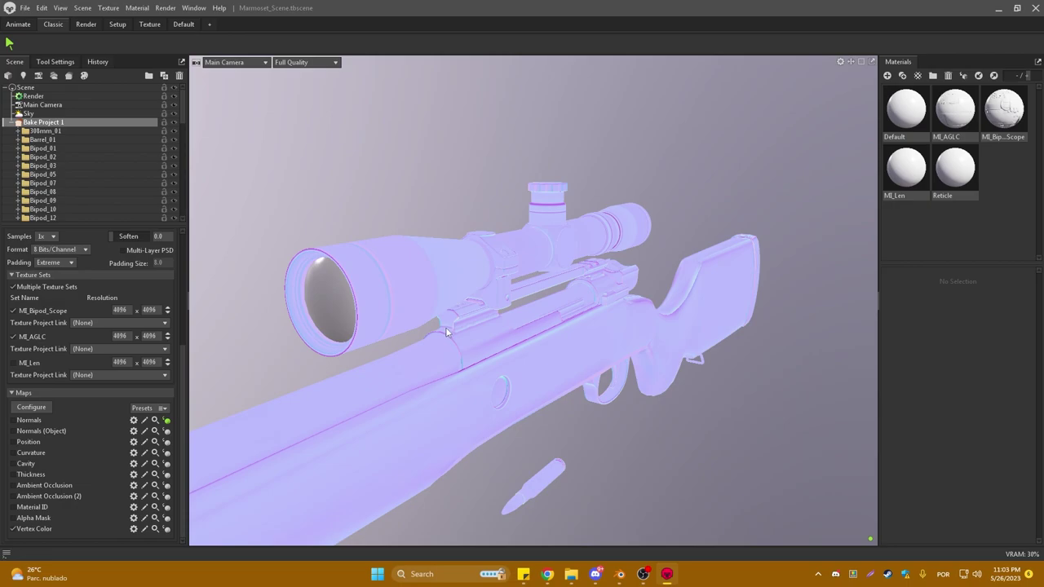
{"action": "left_click", "coordinate": [168, 421]}
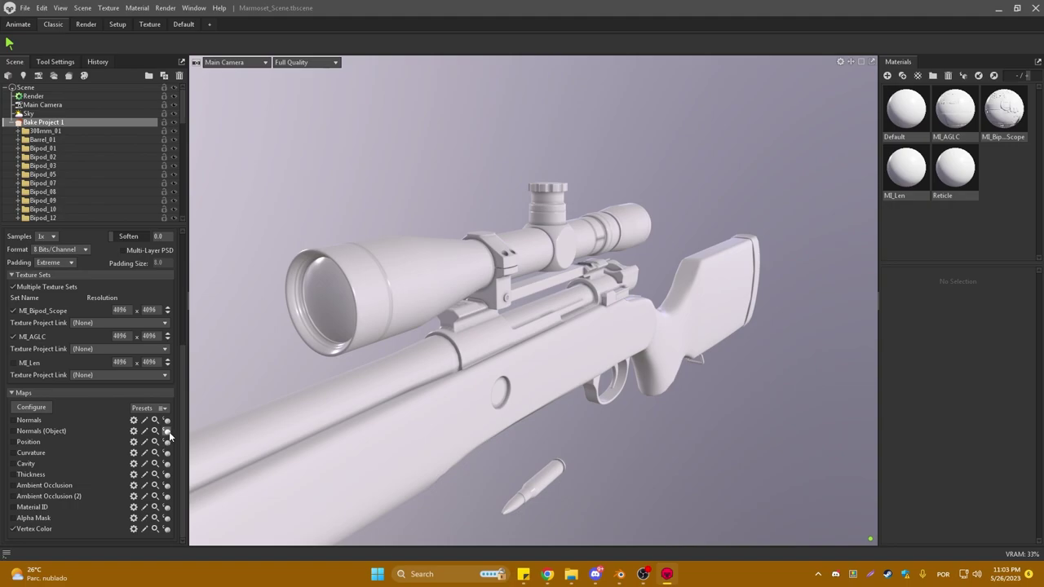
{"action": "left_click", "coordinate": [167, 432]}
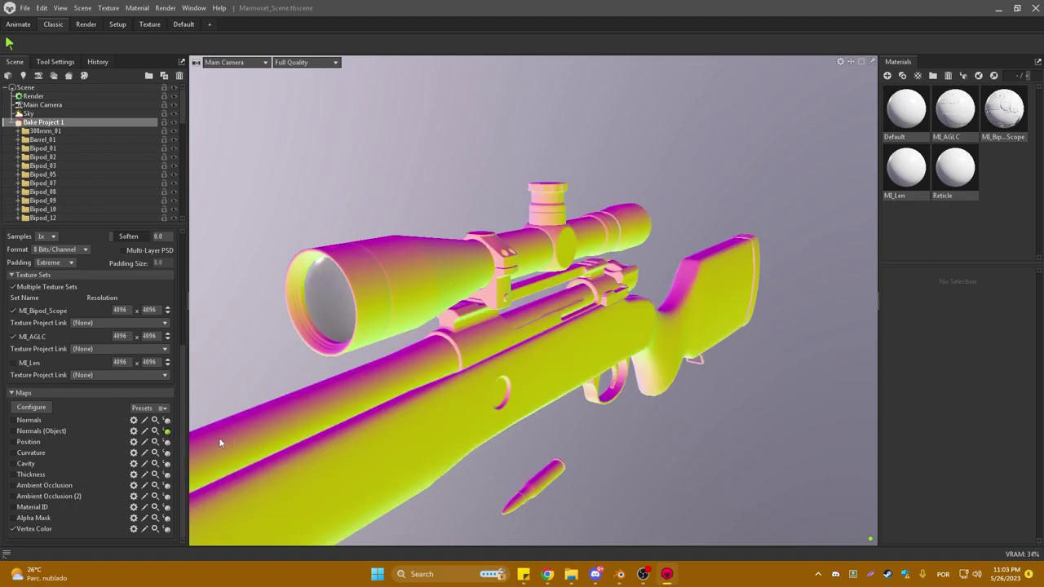
{"action": "left_click", "coordinate": [168, 432]}
{"action": "left_click", "coordinate": [168, 442]}
{"action": "left_click", "coordinate": [167, 443]}
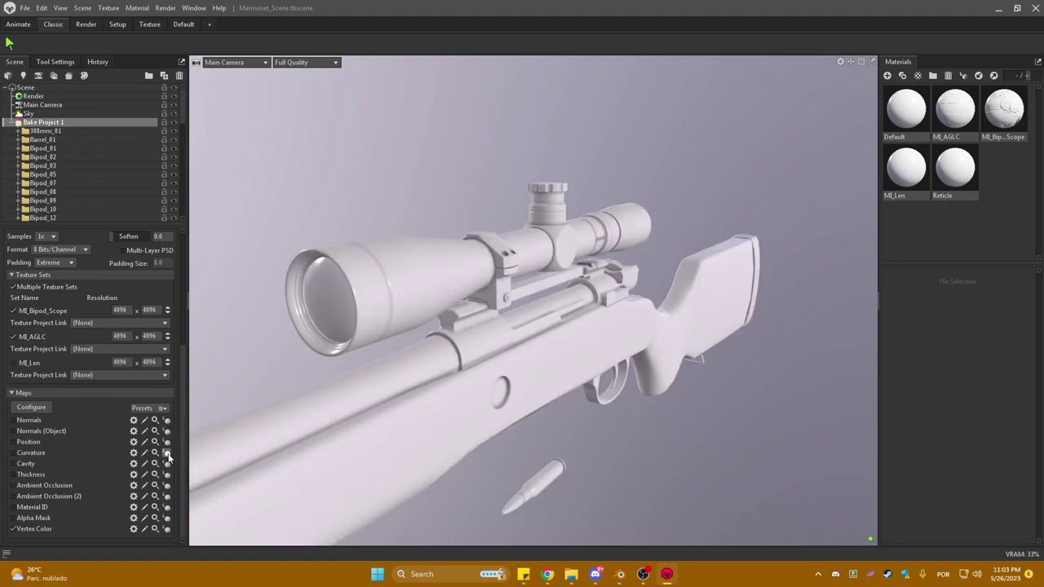
Preview the Curvature map on the rifle, viewed toward the scope
{"action": "left_click", "coordinate": [168, 458]}
{"action": "left_click_drag", "start_coordinate": [424, 319], "coordinate": [537, 302]}
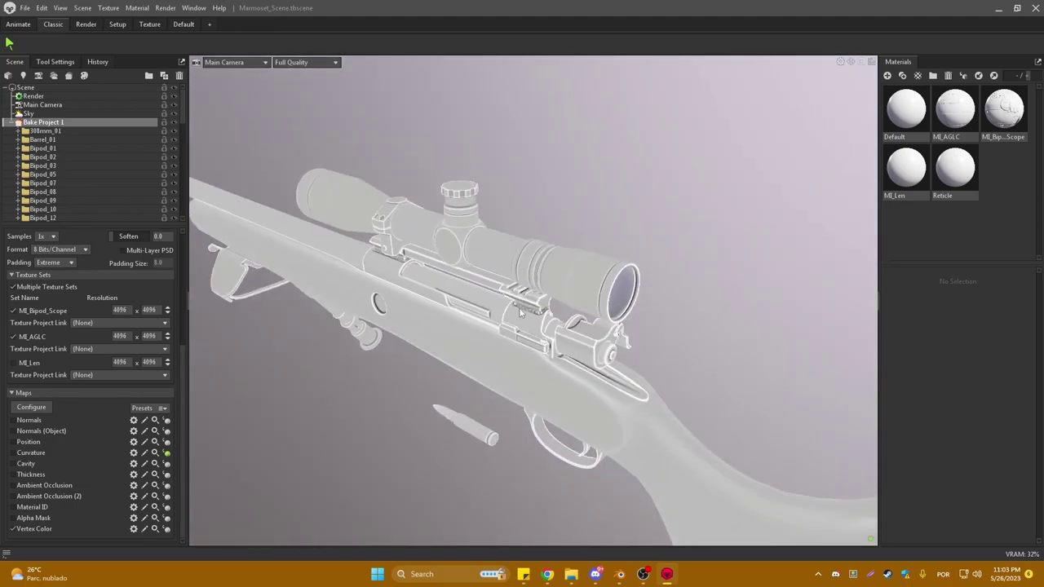
{"action": "scroll", "coordinate": [539, 306], "scroll_direction": "up", "scroll_amount": 3}
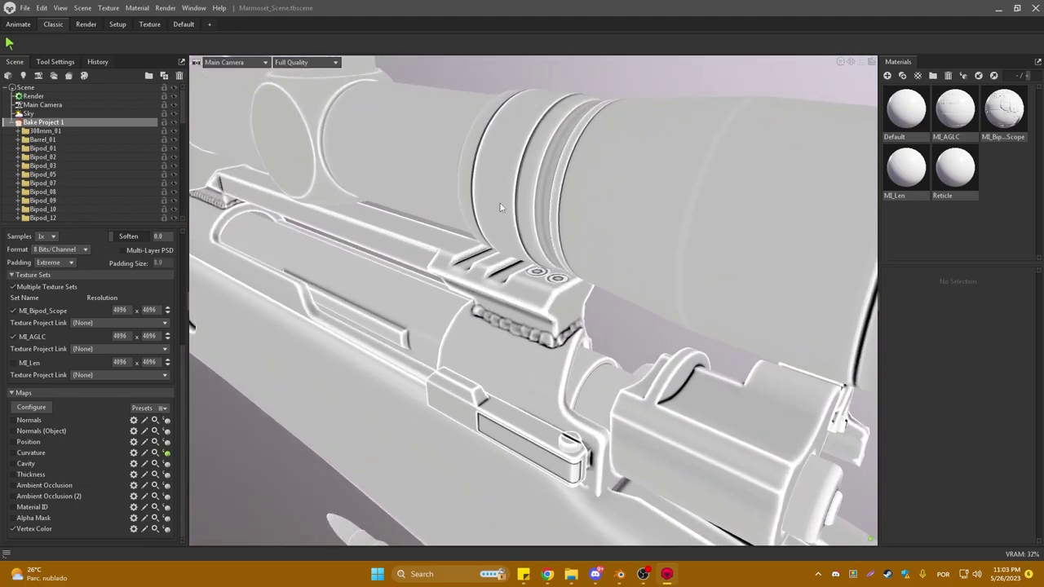
Show the Cavity map on the rifle and inspect the scope and receiver
{"action": "left_click", "coordinate": [167, 453]}
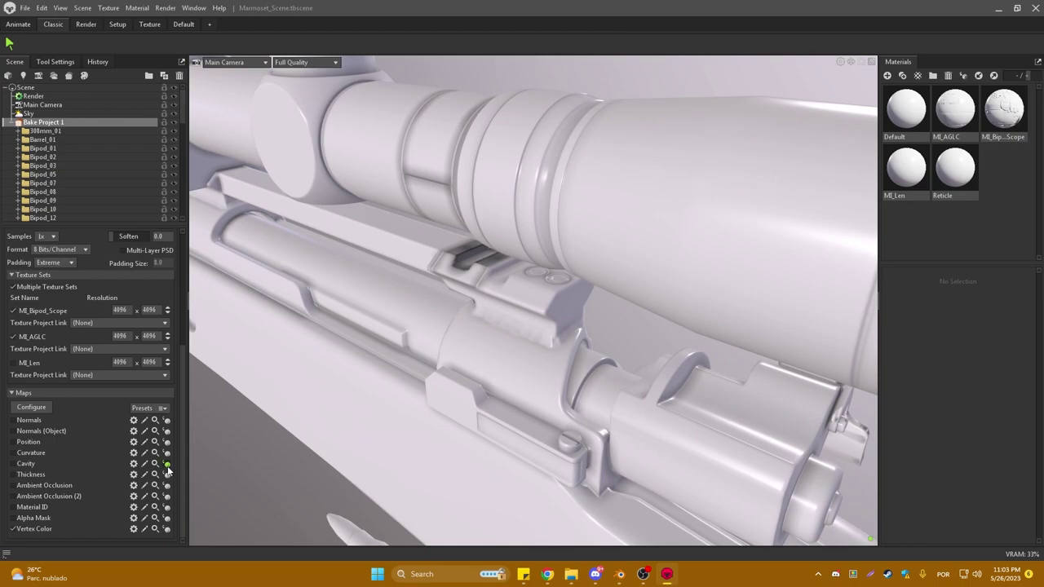
{"action": "left_click", "coordinate": [168, 463]}
{"action": "left_click", "coordinate": [168, 465]}
{"action": "left_click", "coordinate": [167, 464]}
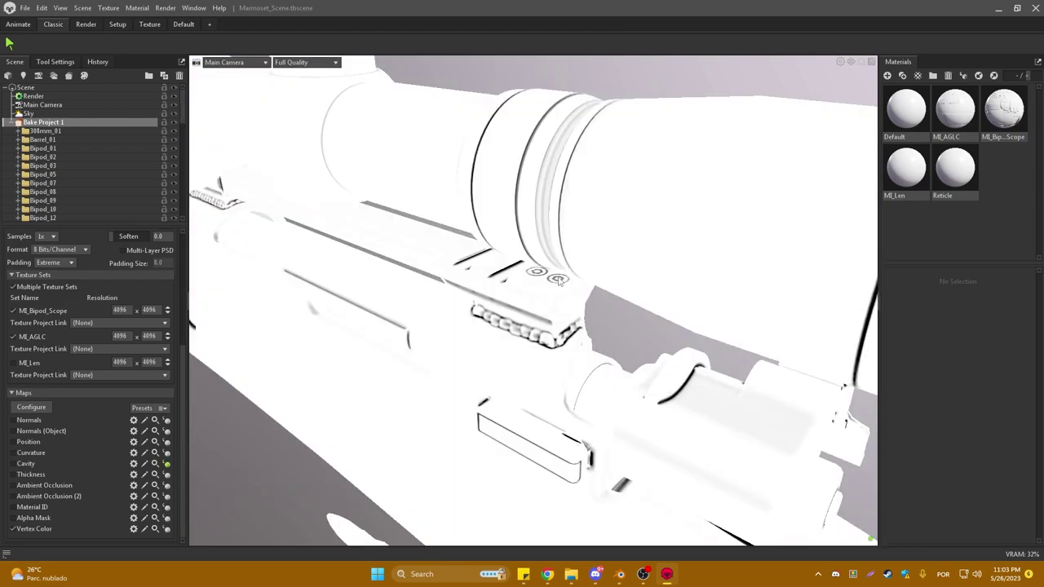
{"action": "scroll", "coordinate": [538, 293], "scroll_direction": "up", "scroll_amount": 3}
{"action": "left_click_drag", "start_coordinate": [584, 364], "coordinate": [548, 181]}
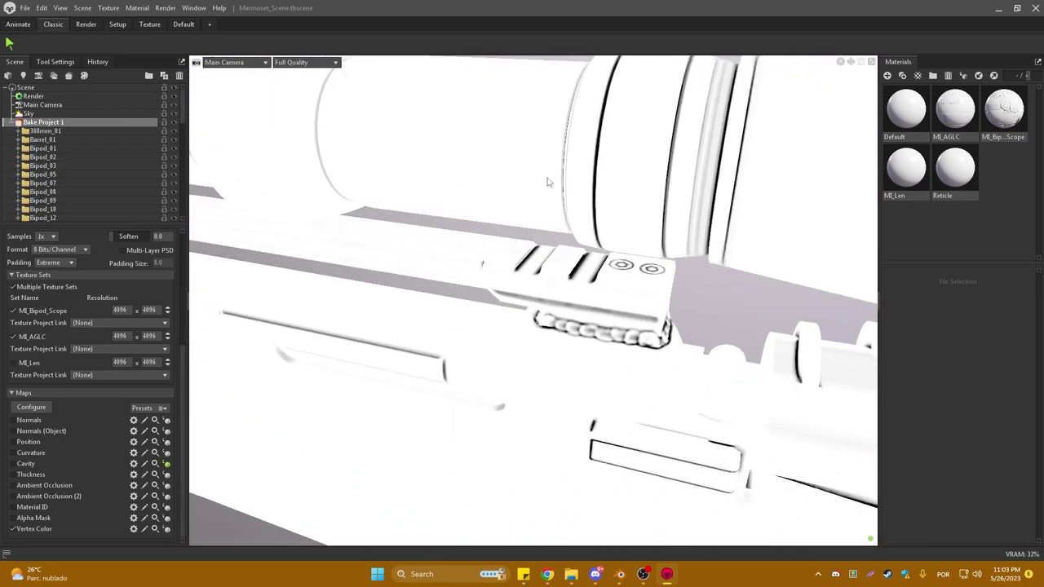
Swap the Cavity preview for the Thickness map and inspect the rifle from several angles
{"action": "left_click", "coordinate": [166, 483]}
{"action": "left_click", "coordinate": [167, 474]}
{"action": "mouse_move", "coordinate": [743, 346]}
{"action": "left_mouse_down"}
{"action": "mouse_move", "coordinate": [812, 353]}
{"action": "mouse_move", "coordinate": [599, 302]}
{"action": "mouse_move", "coordinate": [482, 233]}
{"action": "left_mouse_up"}
{"action": "left_click_drag", "start_coordinate": [548, 287], "coordinate": [677, 262]}
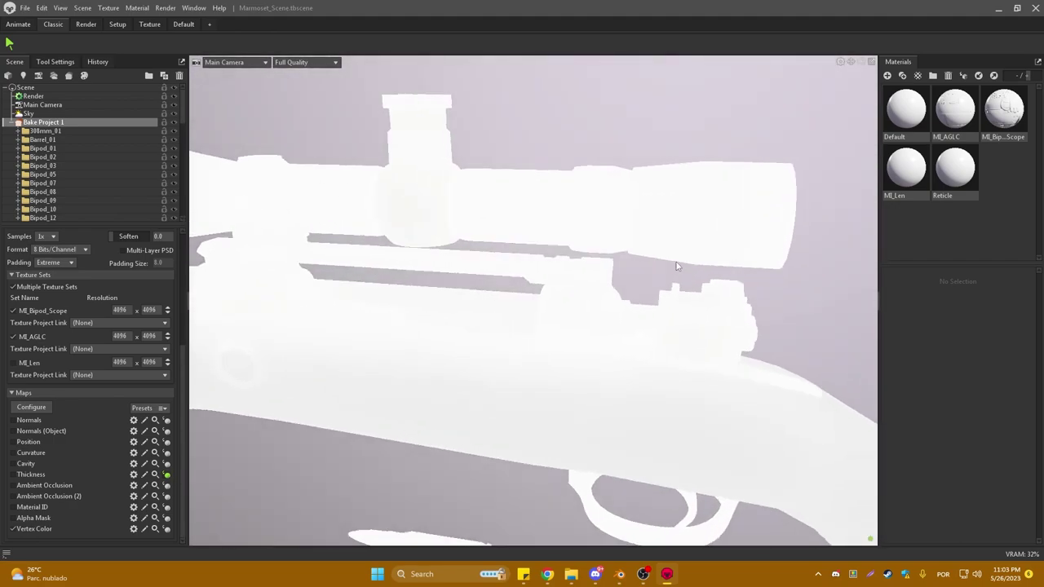
{"action": "mouse_move", "coordinate": [520, 225]}
{"action": "left_mouse_down"}
{"action": "mouse_move", "coordinate": [566, 243]}
{"action": "mouse_move", "coordinate": [467, 283]}
{"action": "mouse_move", "coordinate": [380, 375]}
{"action": "mouse_move", "coordinate": [417, 333]}
{"action": "left_mouse_up"}
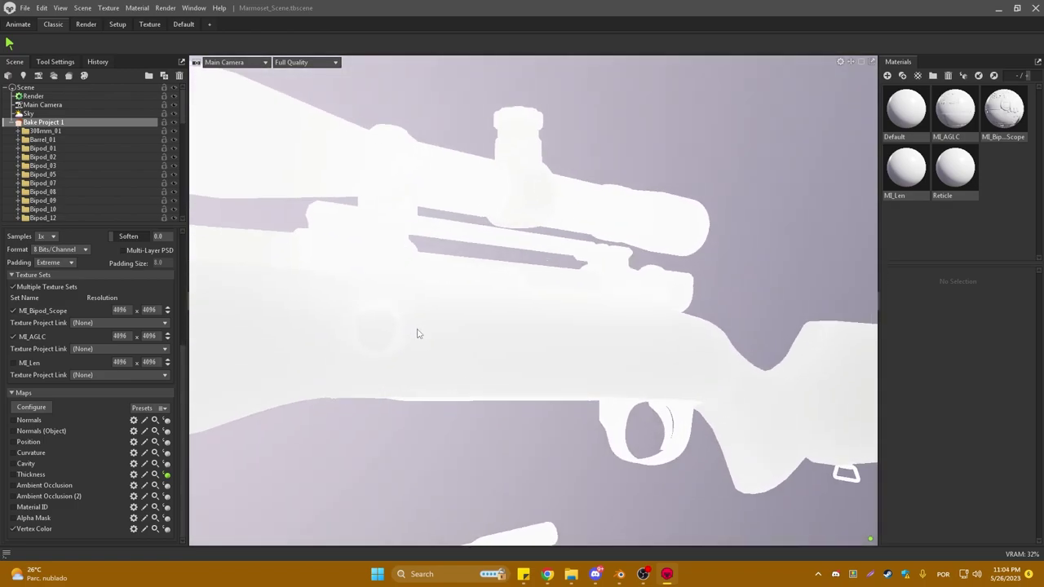
Review Thickness Settings, then show the Vertex Color map on the rifle's colour-coded parts
{"action": "left_click", "coordinate": [134, 474]}
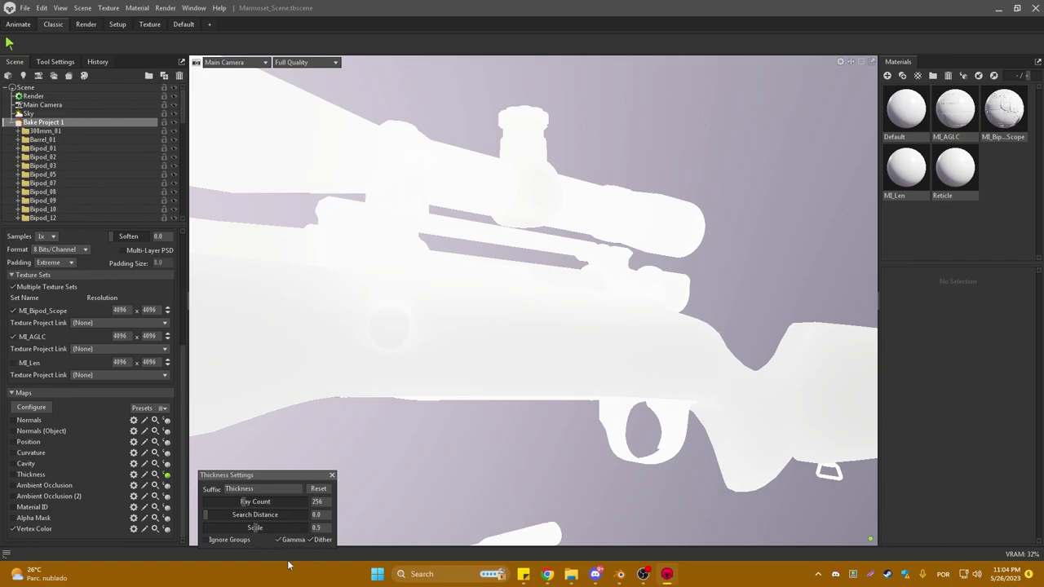
{"action": "left_click", "coordinate": [331, 475]}
{"action": "left_click", "coordinate": [167, 529]}
{"action": "mouse_move", "coordinate": [657, 362]}
{"action": "left_mouse_down"}
{"action": "mouse_move", "coordinate": [735, 397]}
{"action": "mouse_move", "coordinate": [300, 328]}
{"action": "mouse_move", "coordinate": [509, 294]}
{"action": "mouse_move", "coordinate": [615, 355]}
{"action": "mouse_move", "coordinate": [573, 301]}
{"action": "mouse_move", "coordinate": [625, 261]}
{"action": "left_mouse_up"}
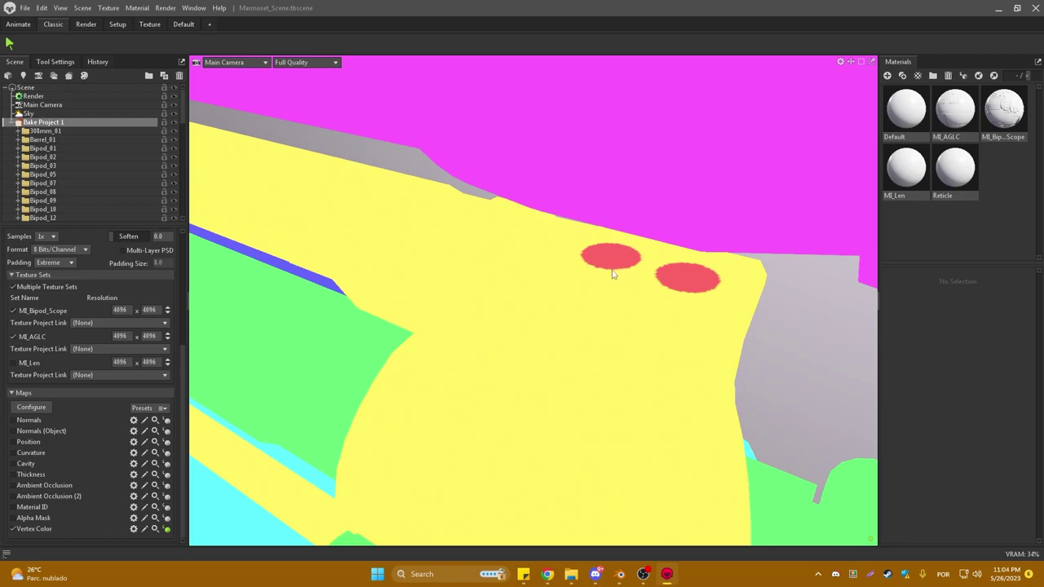
Zoom out to a level view of the vertex-coloured rifle, then switch to the Toolbag Baking Tutorial in Chrome
{"action": "scroll", "coordinate": [600, 281], "scroll_direction": "down", "scroll_amount": 3}
{"action": "scroll", "coordinate": [599, 281], "scroll_direction": "down", "scroll_amount": 3}
{"action": "scroll", "coordinate": [560, 292], "scroll_direction": "down", "scroll_amount": 3}
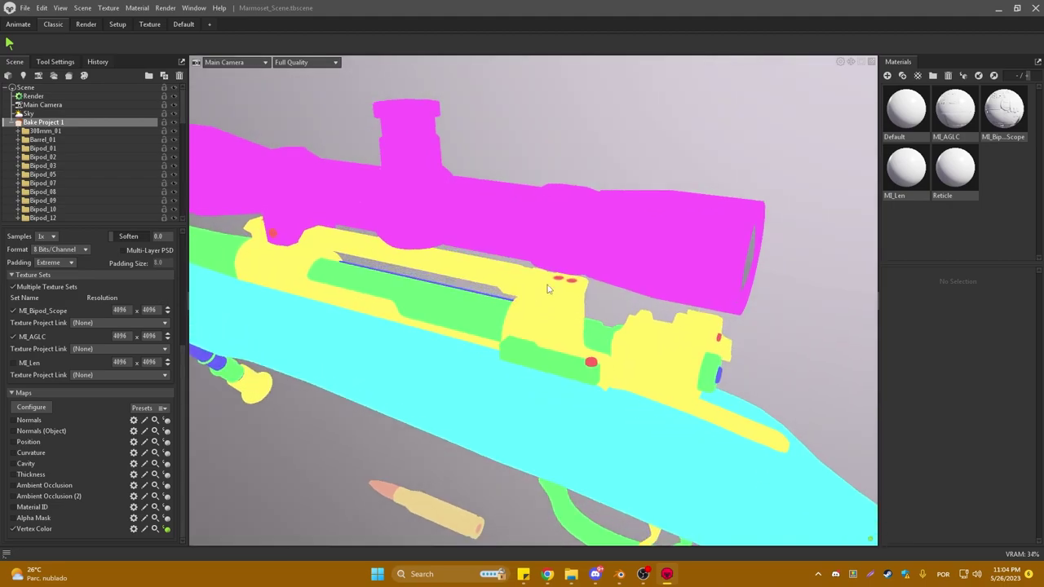
{"action": "scroll", "coordinate": [284, 326], "scroll_direction": "down", "scroll_amount": 3}
{"action": "mouse_move", "coordinate": [284, 326]}
{"action": "left_mouse_down"}
{"action": "mouse_move", "coordinate": [640, 343]}
{"action": "mouse_move", "coordinate": [437, 381]}
{"action": "left_mouse_up"}
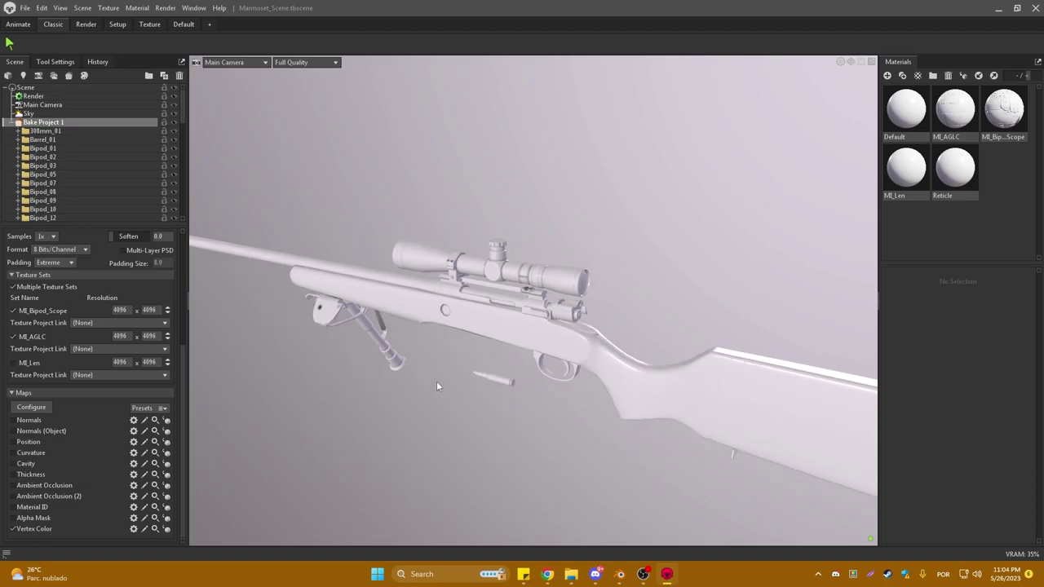
{"action": "key", "text": "alt+Tab"}
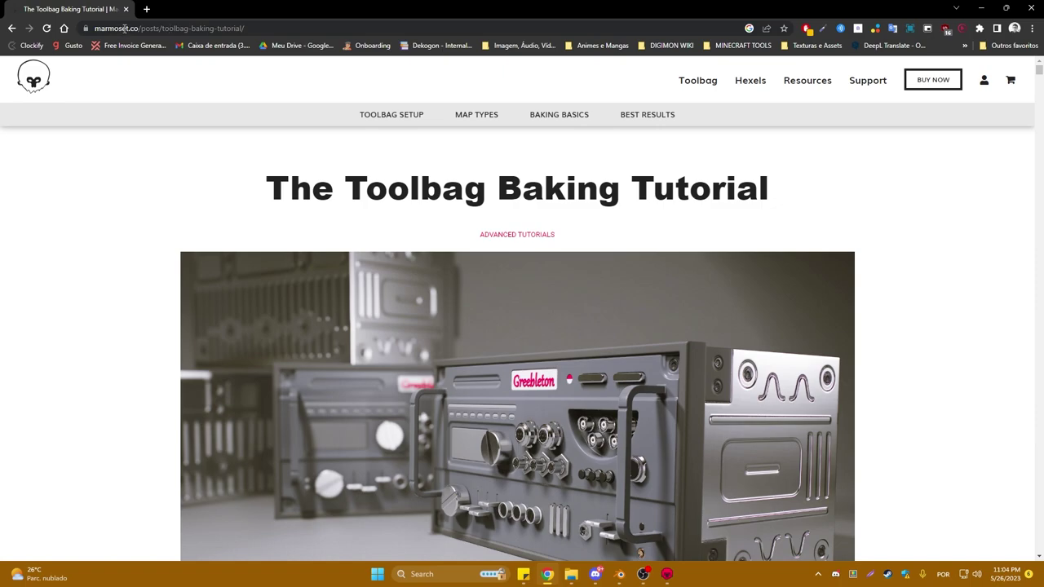
{"action": "left_click_drag", "start_coordinate": [284, 200], "coordinate": [779, 196]}
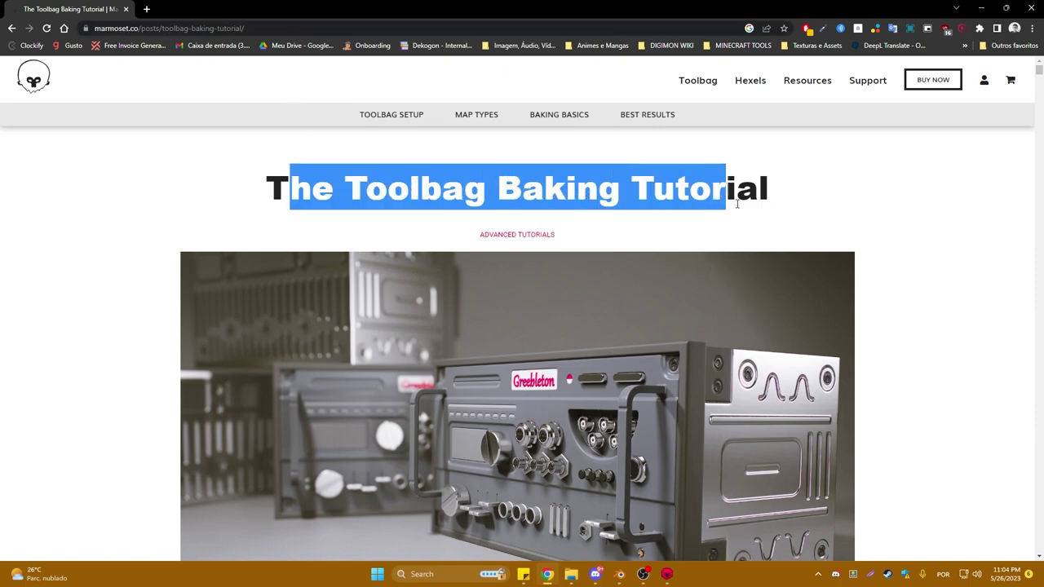
{"action": "left_click", "coordinate": [504, 238]}
{"action": "scroll", "coordinate": [579, 243], "scroll_direction": "down", "scroll_amount": 5}
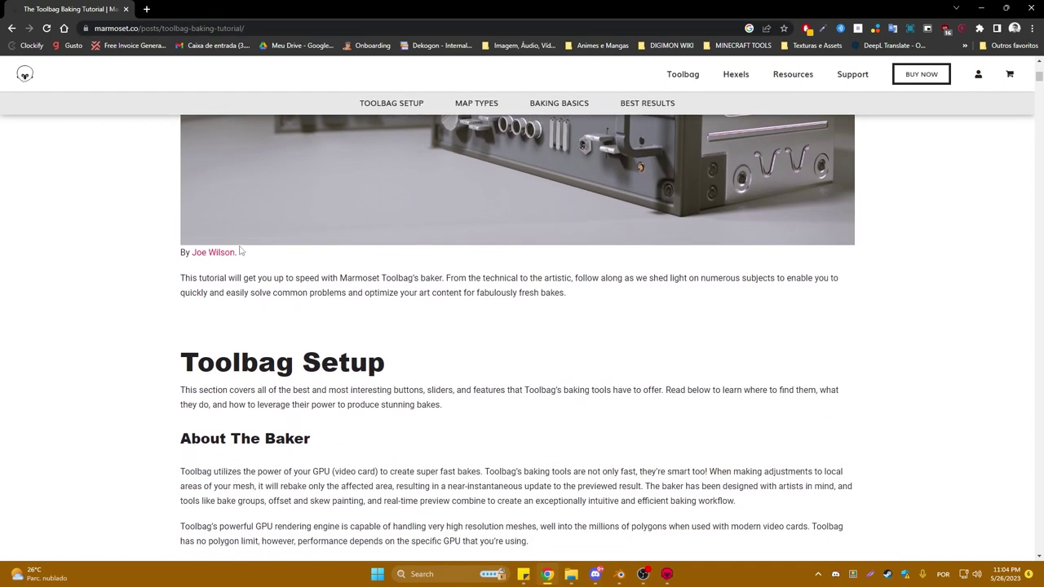
{"action": "scroll", "coordinate": [239, 248], "scroll_direction": "up", "scroll_amount": 2}
{"action": "scroll", "coordinate": [317, 310], "scroll_direction": "up", "scroll_amount": 4}
{"action": "scroll", "coordinate": [317, 309], "scroll_direction": "down", "scroll_amount": 5}
{"action": "scroll", "coordinate": [367, 270], "scroll_direction": "down", "scroll_amount": 4}
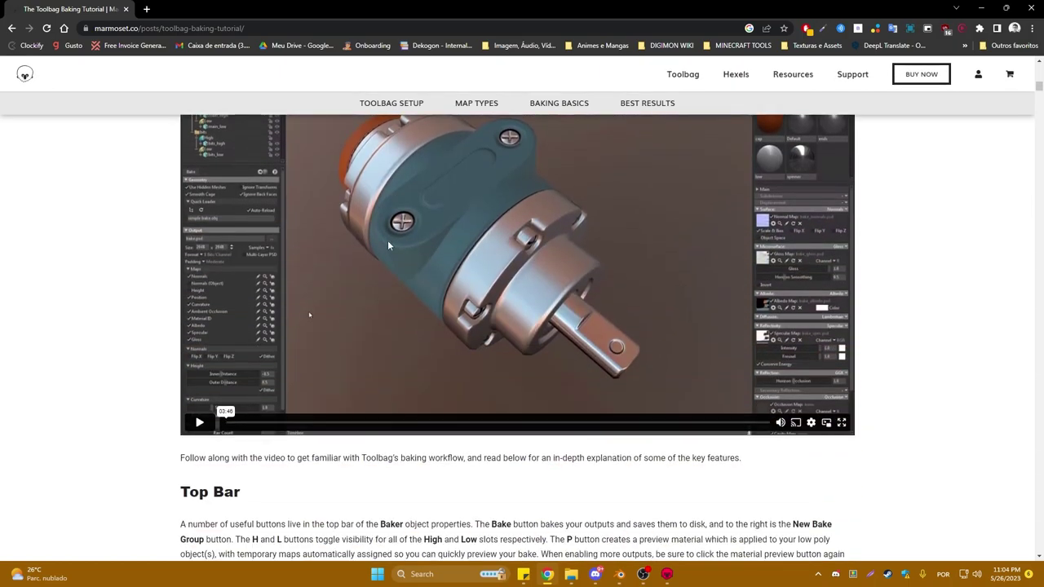
{"action": "scroll", "coordinate": [388, 240], "scroll_direction": "up", "scroll_amount": 2}
{"action": "scroll", "coordinate": [367, 326], "scroll_direction": "down", "scroll_amount": 6}
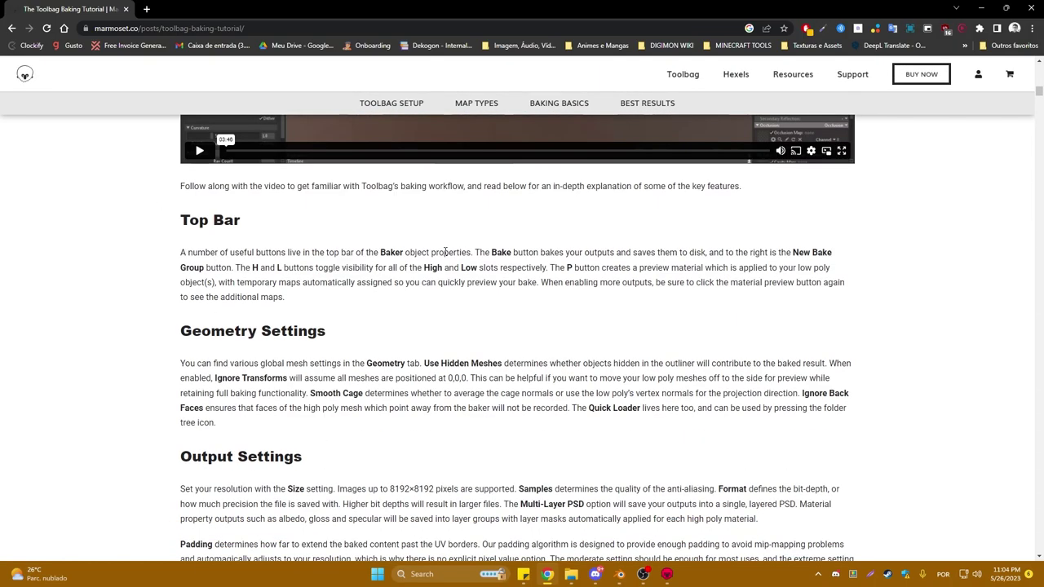
{"action": "scroll", "coordinate": [489, 245], "scroll_direction": "up", "scroll_amount": 5}
{"action": "scroll", "coordinate": [310, 400], "scroll_direction": "down", "scroll_amount": 10}
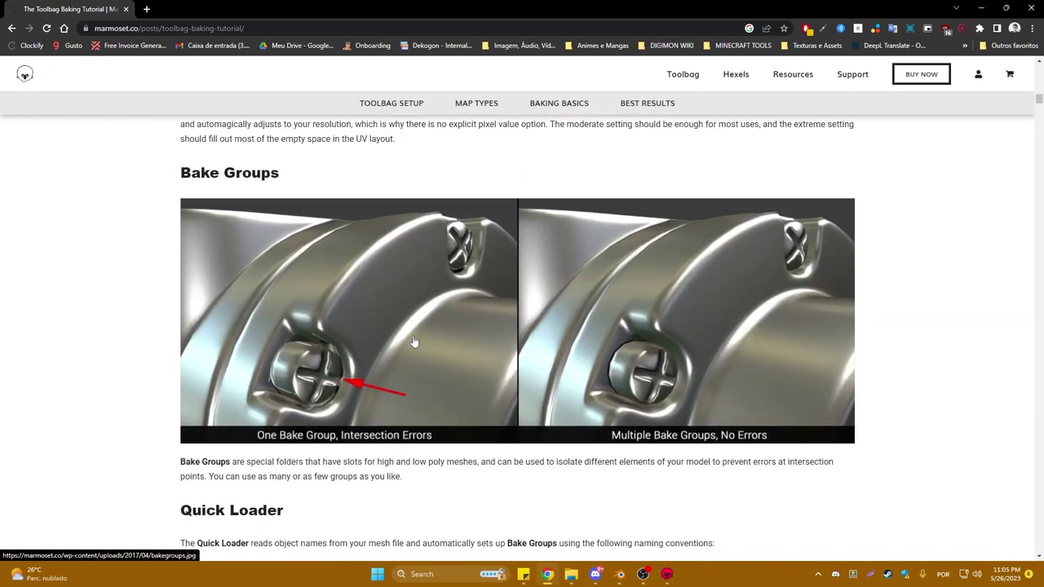
{"action": "scroll", "coordinate": [414, 341], "scroll_direction": "down", "scroll_amount": 2}
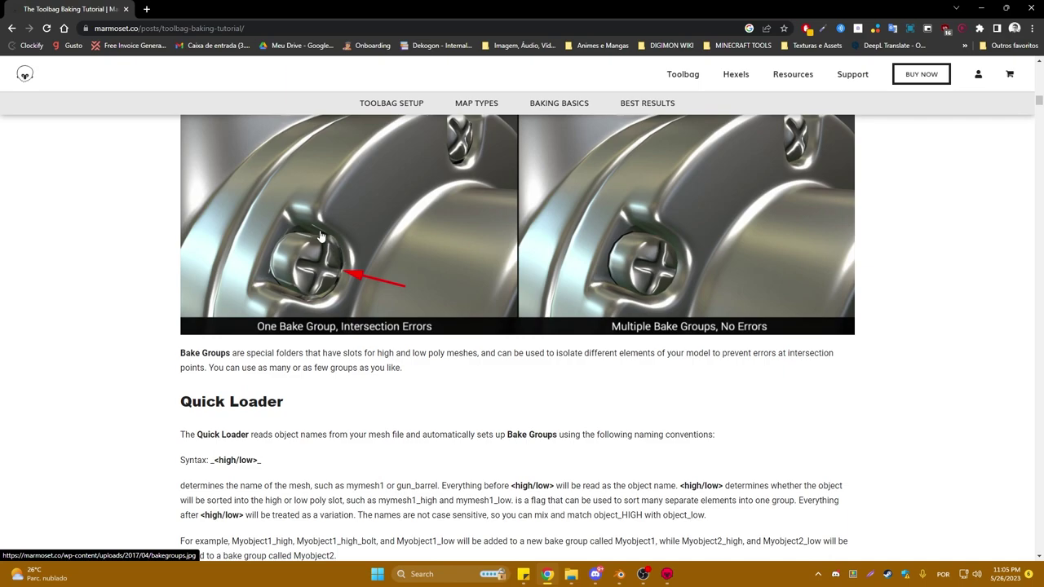
{"action": "scroll", "coordinate": [343, 253], "scroll_direction": "down", "scroll_amount": 1}
{"action": "scroll", "coordinate": [363, 273], "scroll_direction": "down", "scroll_amount": 3}
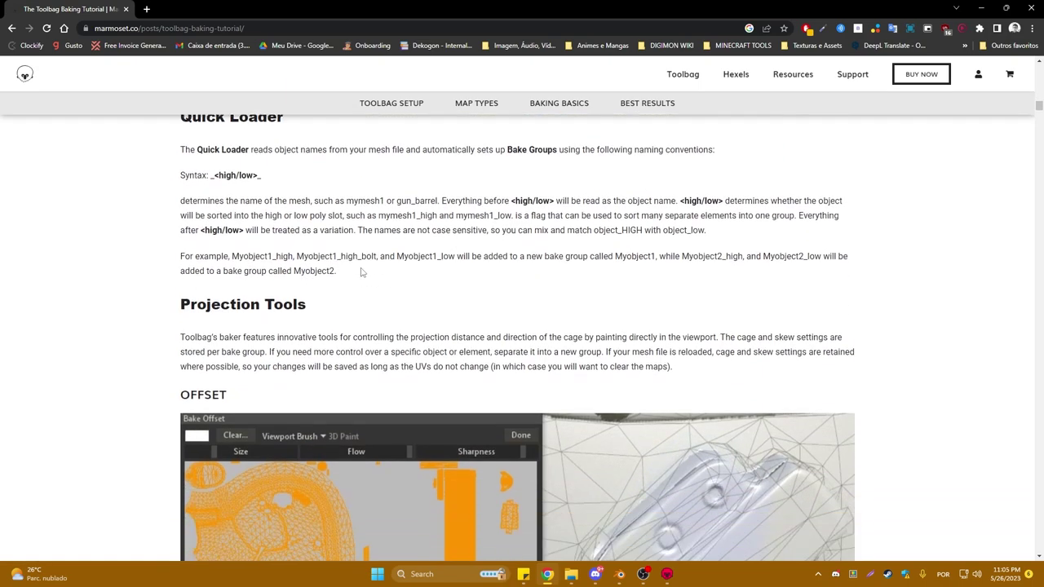
{"action": "scroll", "coordinate": [363, 273], "scroll_direction": "down", "scroll_amount": 3}
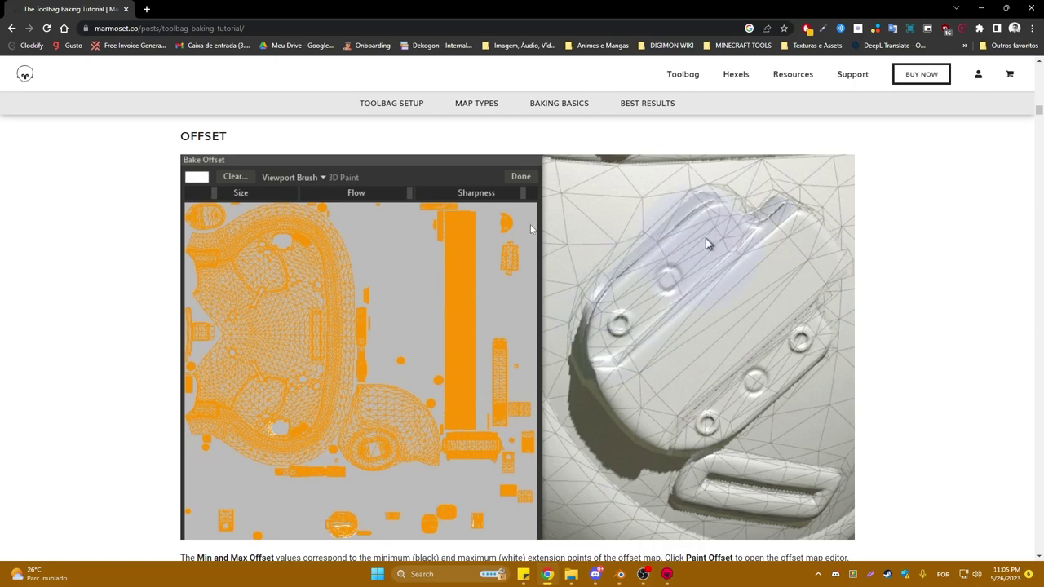
{"action": "scroll", "coordinate": [657, 487], "scroll_direction": "down", "scroll_amount": 4}
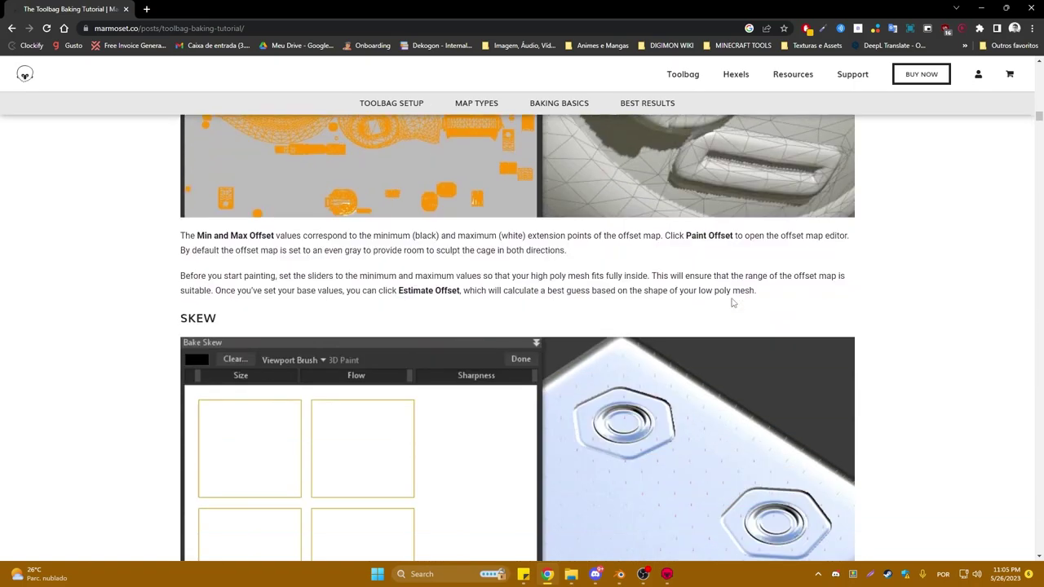
{"action": "scroll", "coordinate": [657, 408], "scroll_direction": "down", "scroll_amount": 5}
{"action": "scroll", "coordinate": [659, 326], "scroll_direction": "up", "scroll_amount": 4}
{"action": "scroll", "coordinate": [659, 304], "scroll_direction": "down", "scroll_amount": 3}
{"action": "scroll", "coordinate": [659, 303], "scroll_direction": "up", "scroll_amount": 2}
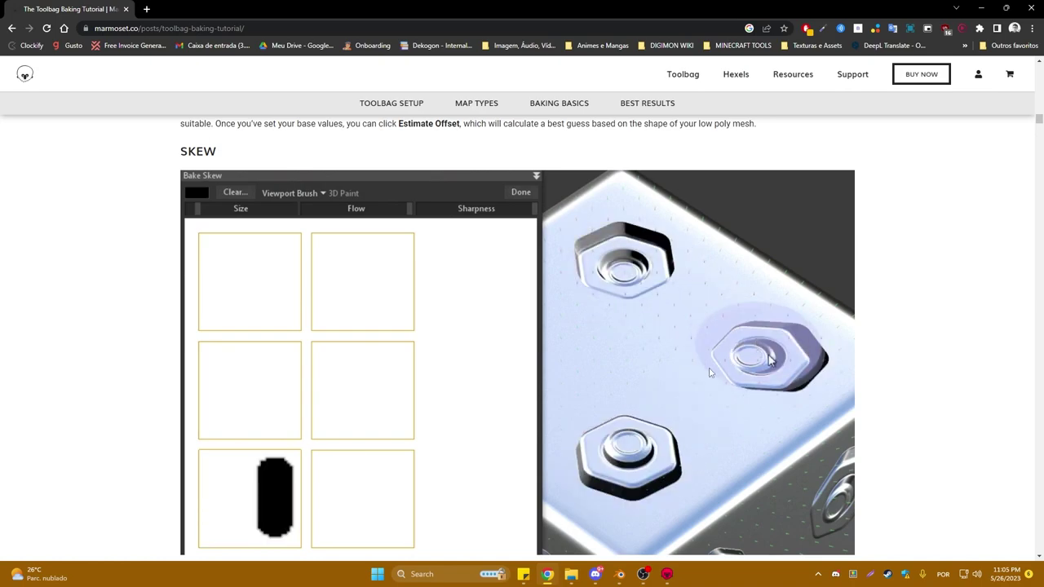
{"action": "scroll", "coordinate": [639, 404], "scroll_direction": "down", "scroll_amount": 7}
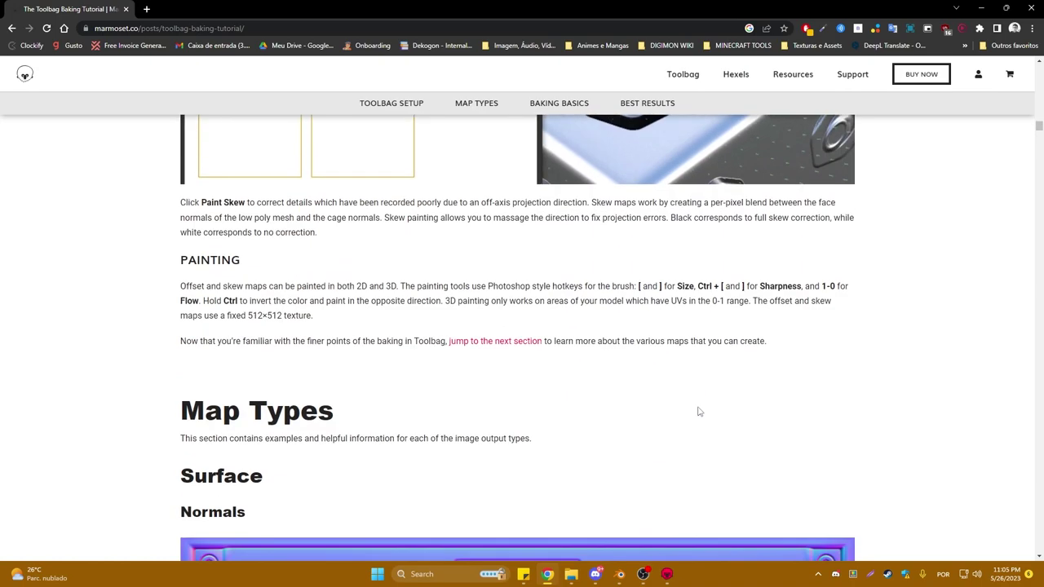
{"action": "scroll", "coordinate": [697, 410], "scroll_direction": "down", "scroll_amount": 12}
{"action": "scroll", "coordinate": [590, 336], "scroll_direction": "down", "scroll_amount": 10}
{"action": "scroll", "coordinate": [596, 339], "scroll_direction": "up", "scroll_amount": 10}
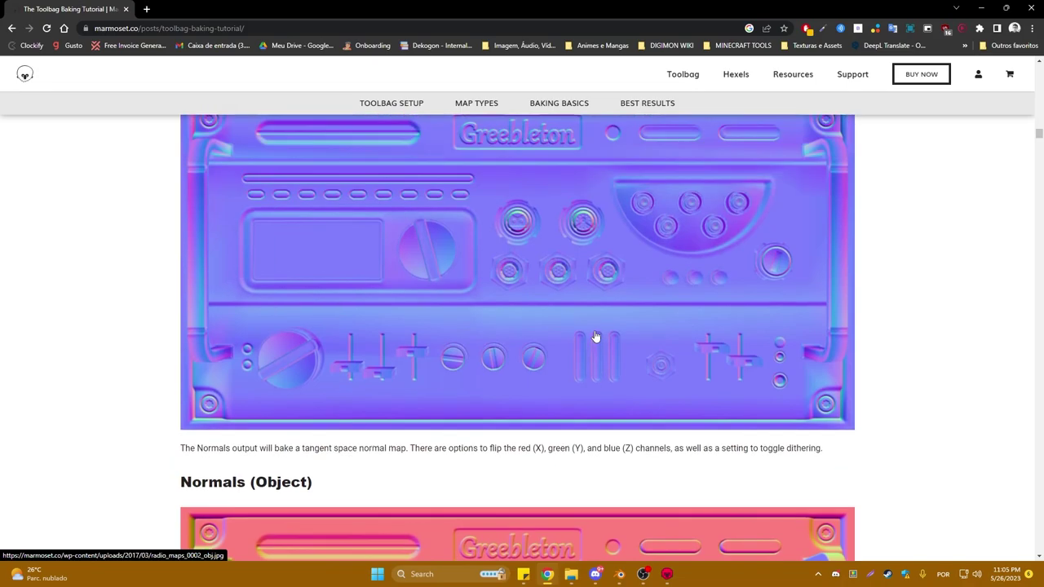
{"action": "scroll", "coordinate": [387, 338], "scroll_direction": "up", "scroll_amount": 4}
{"action": "scroll", "coordinate": [282, 300], "scroll_direction": "down", "scroll_amount": 1}
{"action": "scroll", "coordinate": [288, 299], "scroll_direction": "down", "scroll_amount": 6}
{"action": "scroll", "coordinate": [288, 300], "scroll_direction": "down", "scroll_amount": 5}
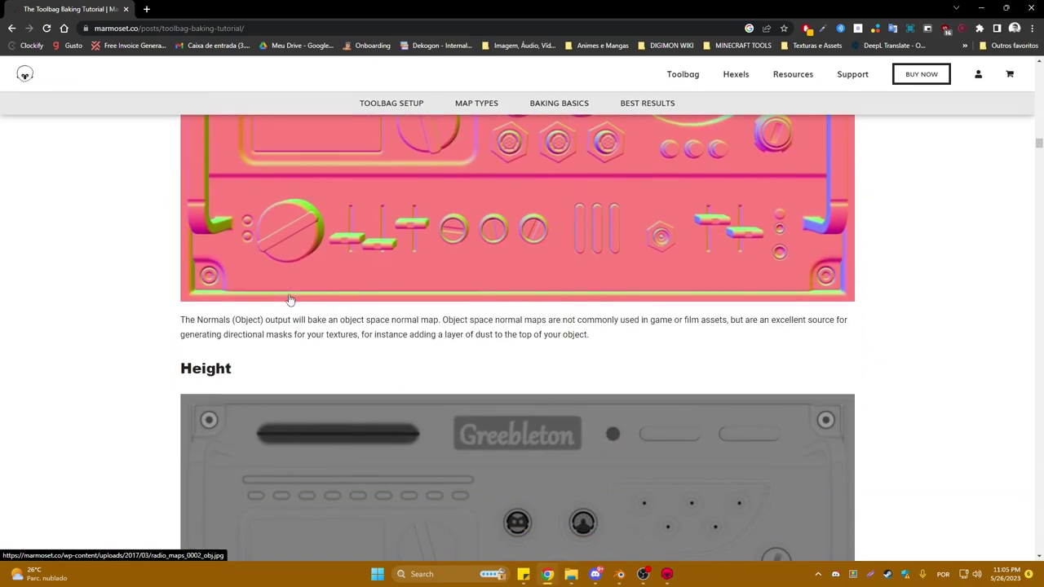
{"action": "scroll", "coordinate": [286, 296], "scroll_direction": "up", "scroll_amount": 5}
{"action": "scroll", "coordinate": [252, 226], "scroll_direction": "down", "scroll_amount": 6}
{"action": "scroll", "coordinate": [351, 278], "scroll_direction": "down", "scroll_amount": 4}
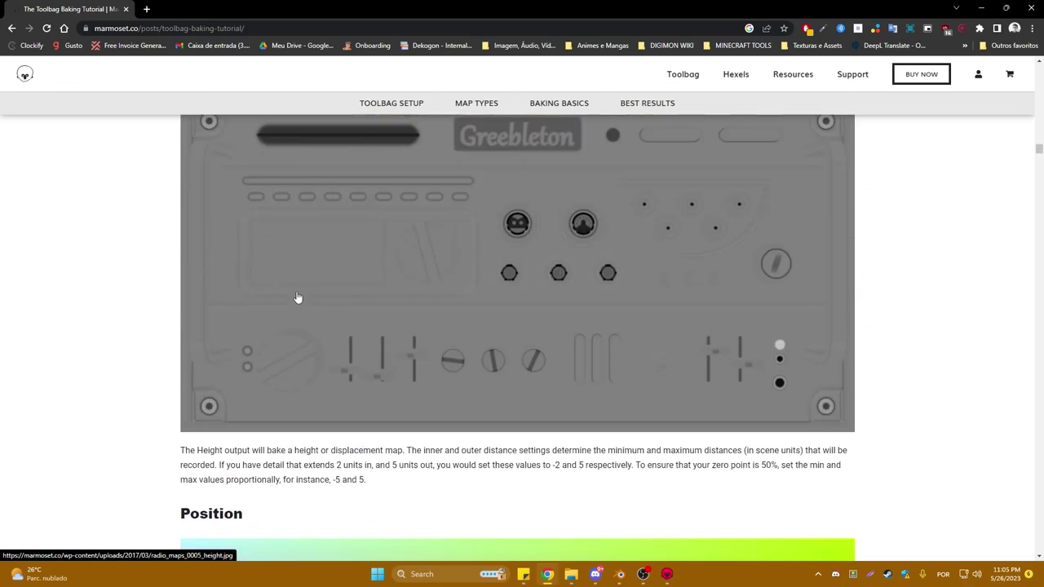
{"action": "scroll", "coordinate": [298, 299], "scroll_direction": "up", "scroll_amount": 3}
{"action": "scroll", "coordinate": [328, 247], "scroll_direction": "down", "scroll_amount": 6}
{"action": "scroll", "coordinate": [389, 272], "scroll_direction": "down", "scroll_amount": 6}
{"action": "scroll", "coordinate": [366, 283], "scroll_direction": "down", "scroll_amount": 5}
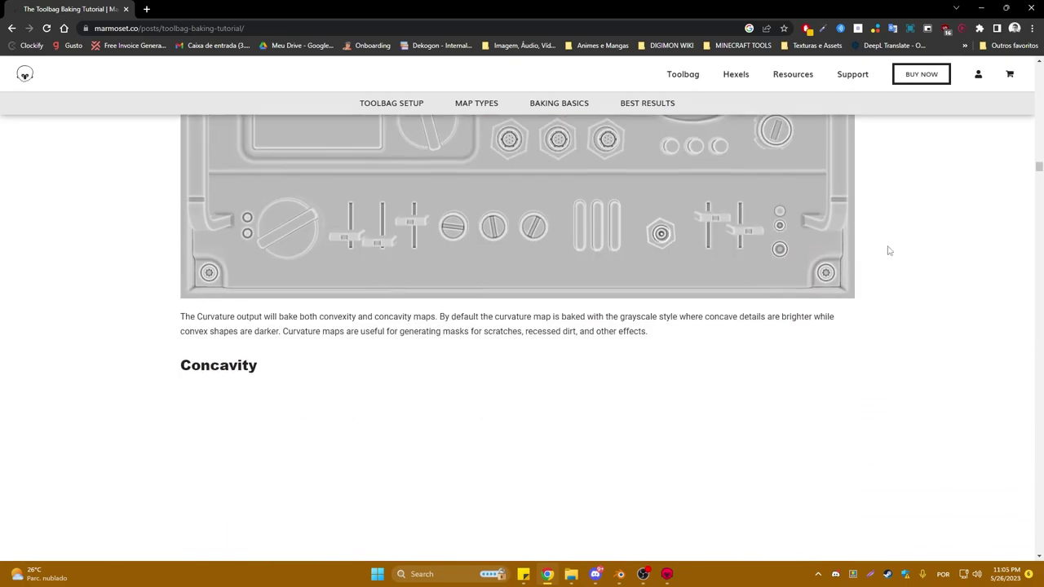
{"action": "scroll", "coordinate": [886, 250], "scroll_direction": "down", "scroll_amount": 5}
{"action": "scroll", "coordinate": [1038, 106], "scroll_direction": "up", "scroll_amount": 20}
{"action": "scroll", "coordinate": [1038, 84], "scroll_direction": "up", "scroll_amount": 20}
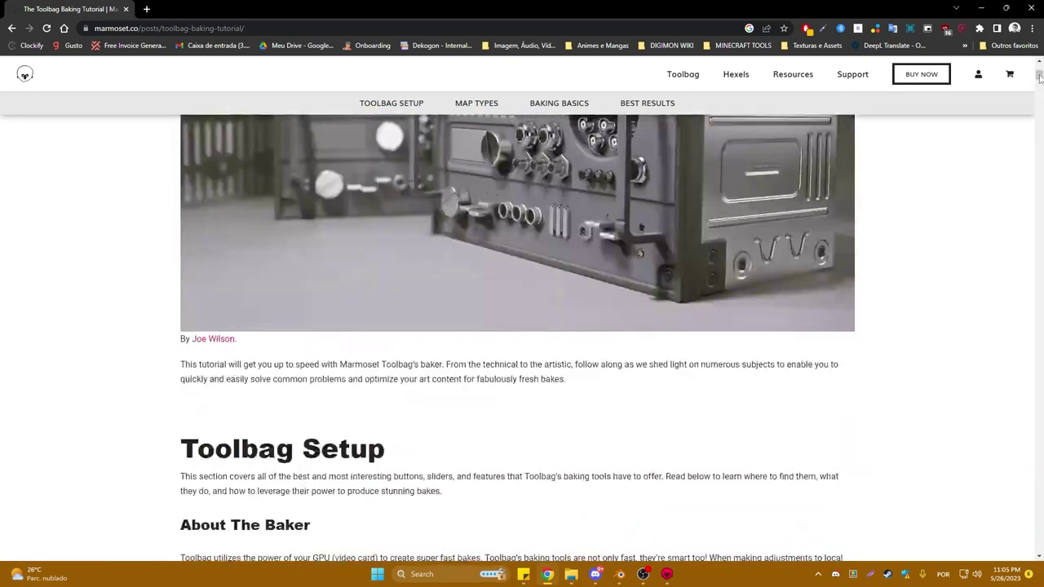